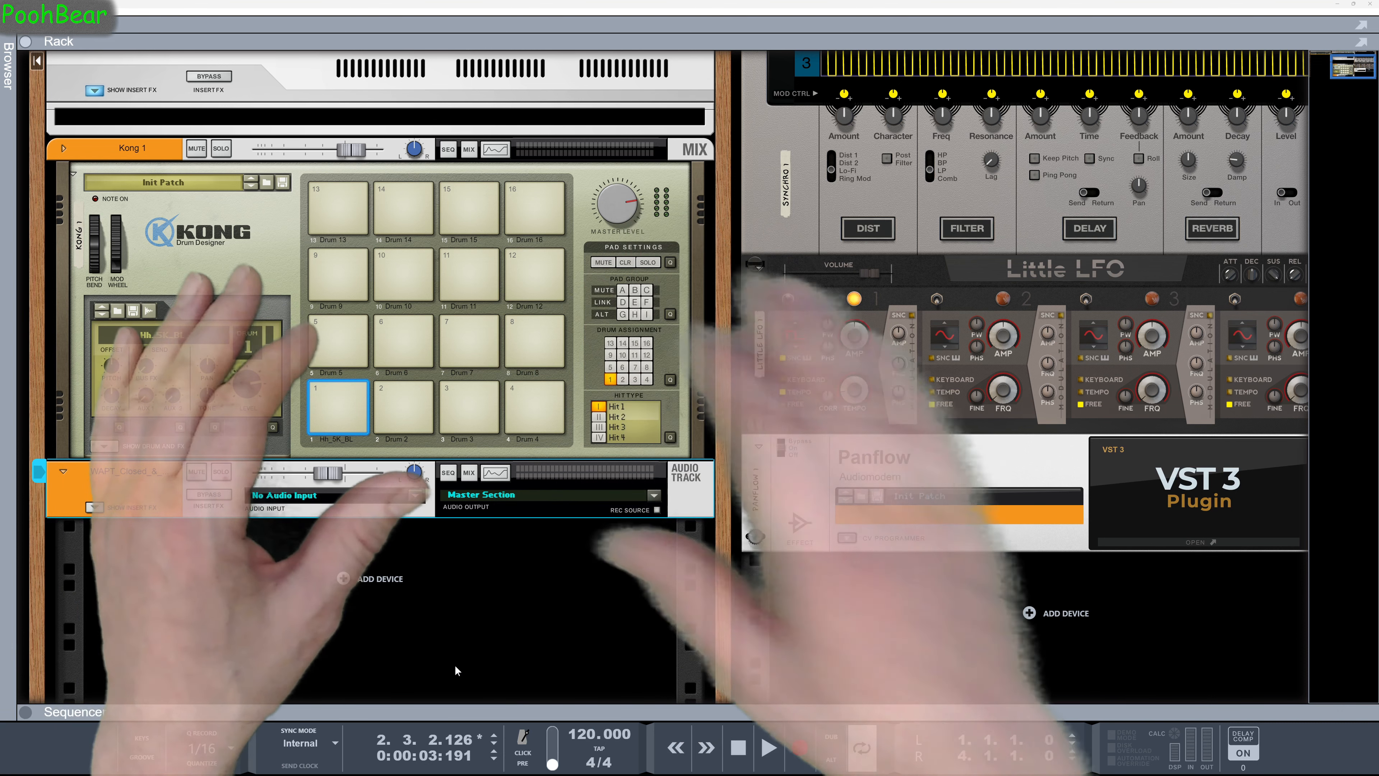
Step: Review the hi-hat audio track's clips in the sequencer, returning to the Kong drum device in the rack
left_click_drag(457, 706, 431, 270)
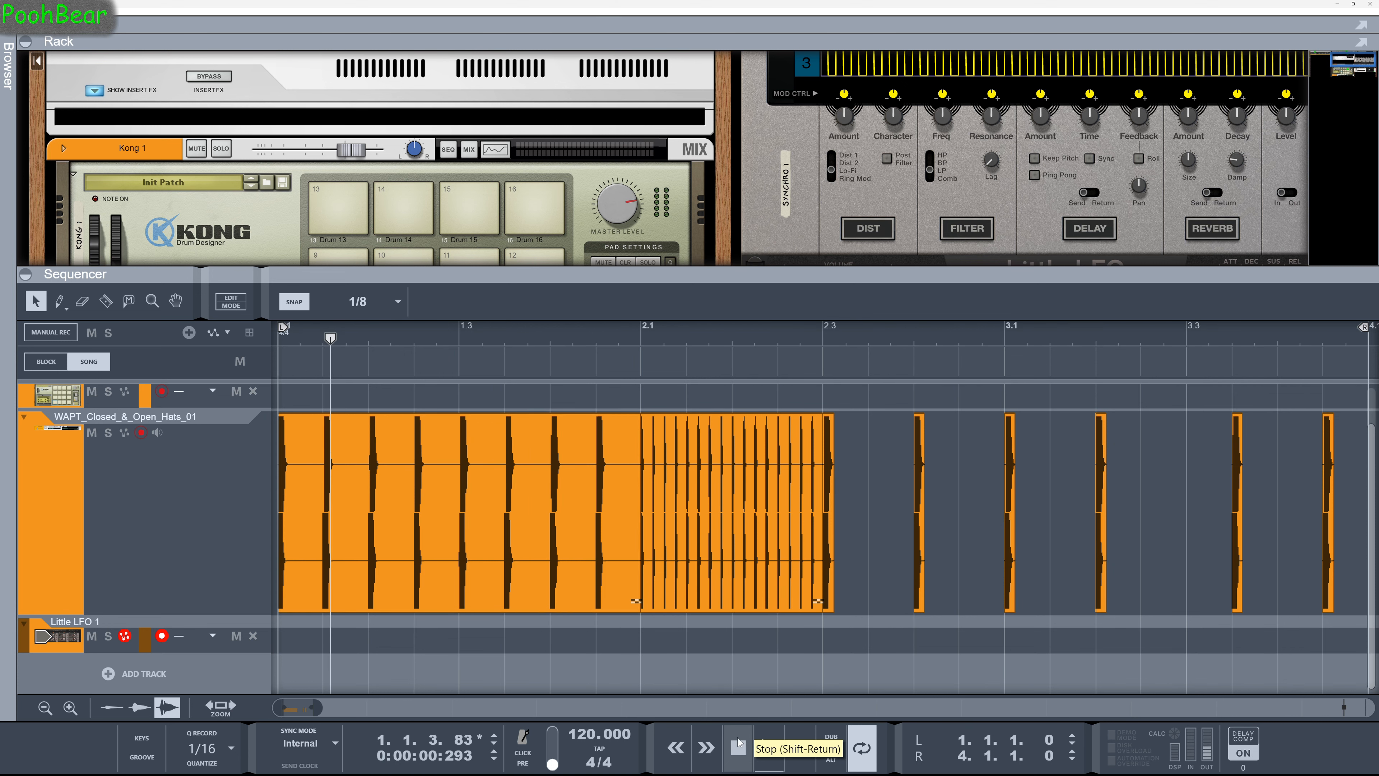
left_click_drag(320, 274, 318, 754)
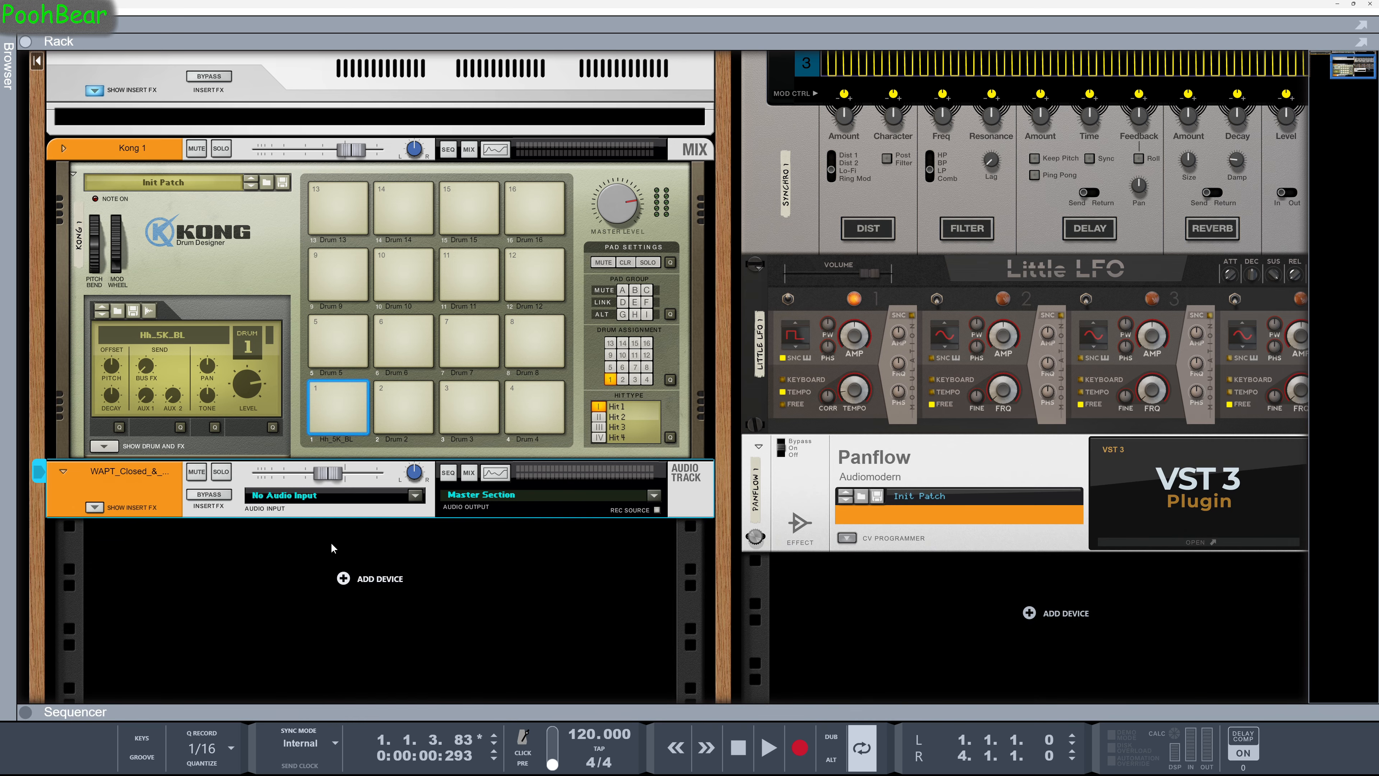
scroll(333, 548, "up", 3)
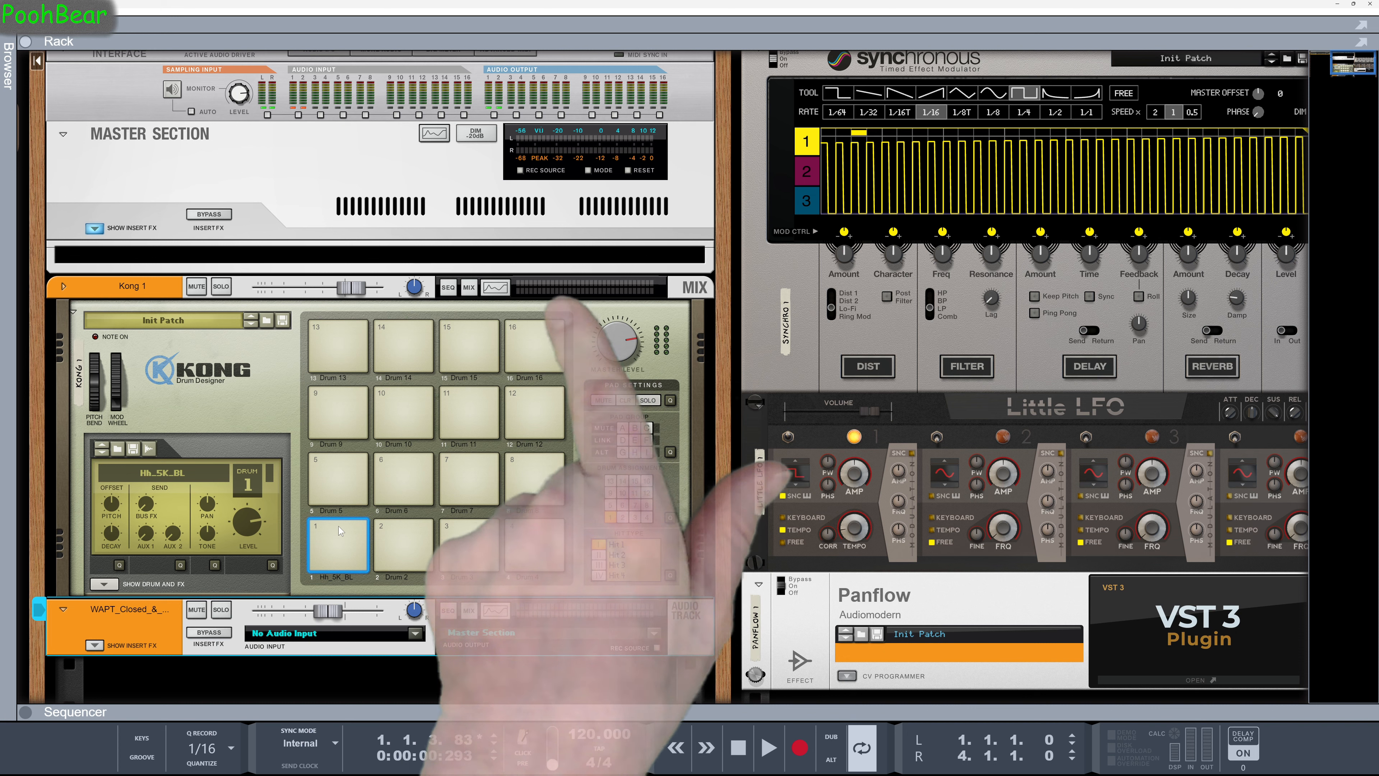
Step: Audition the hi-hat sample repeatedly on Kong pad 1
left_click(338, 526)
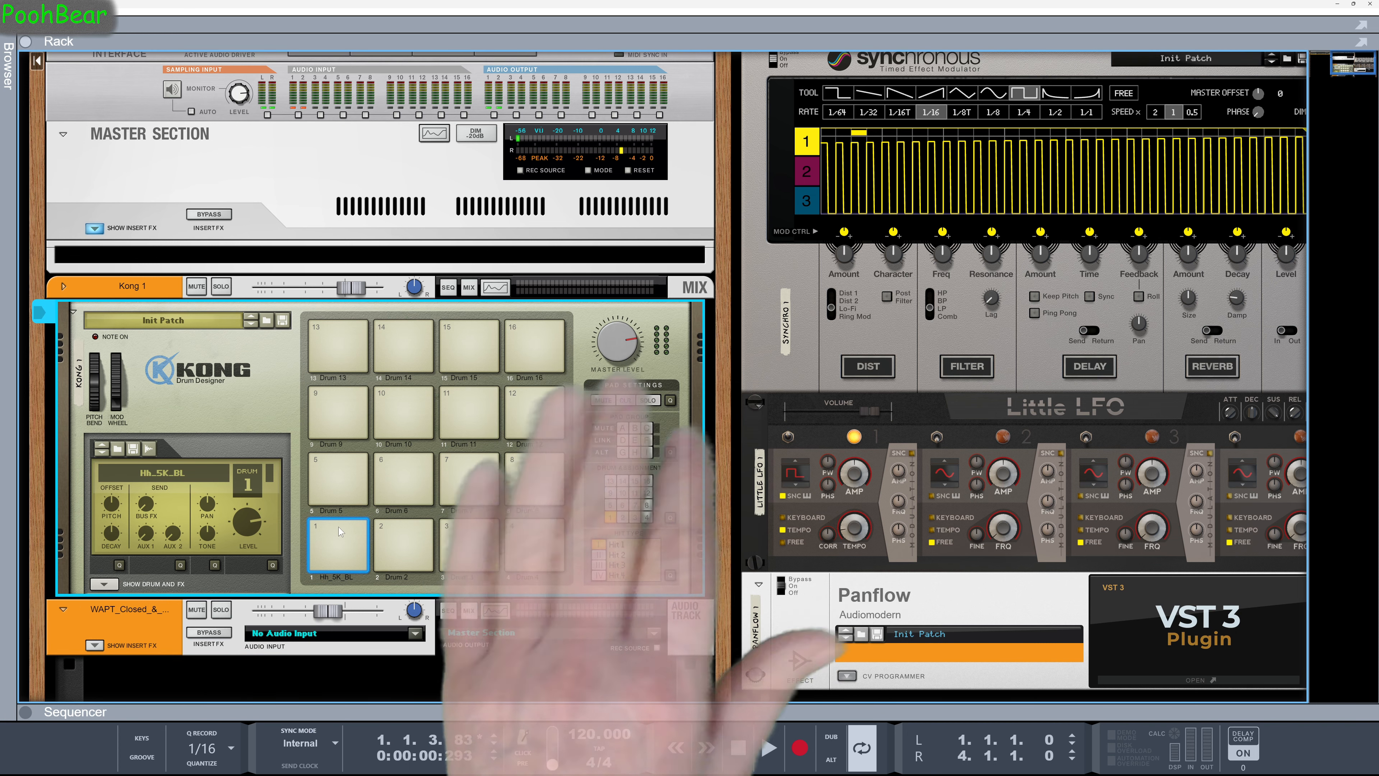
left_click(338, 527)
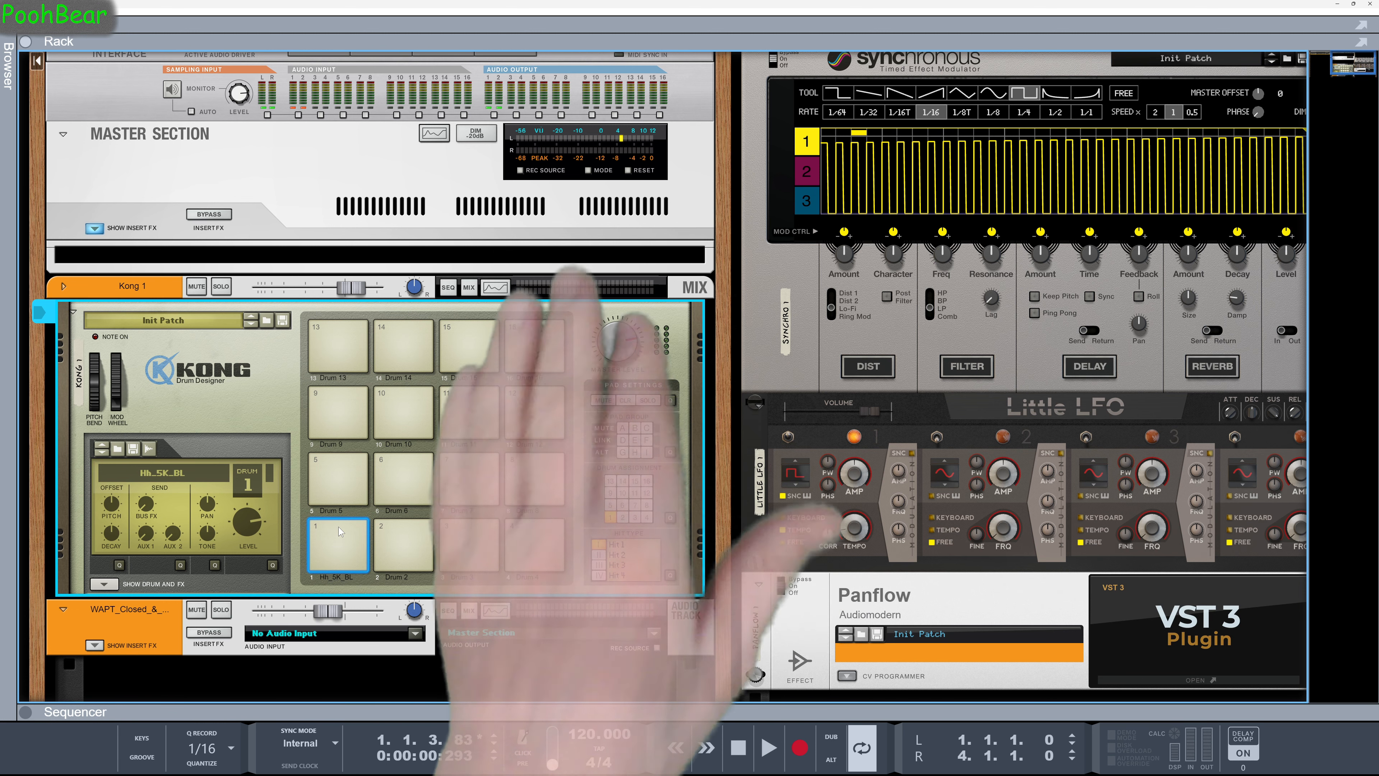
left_click(338, 527)
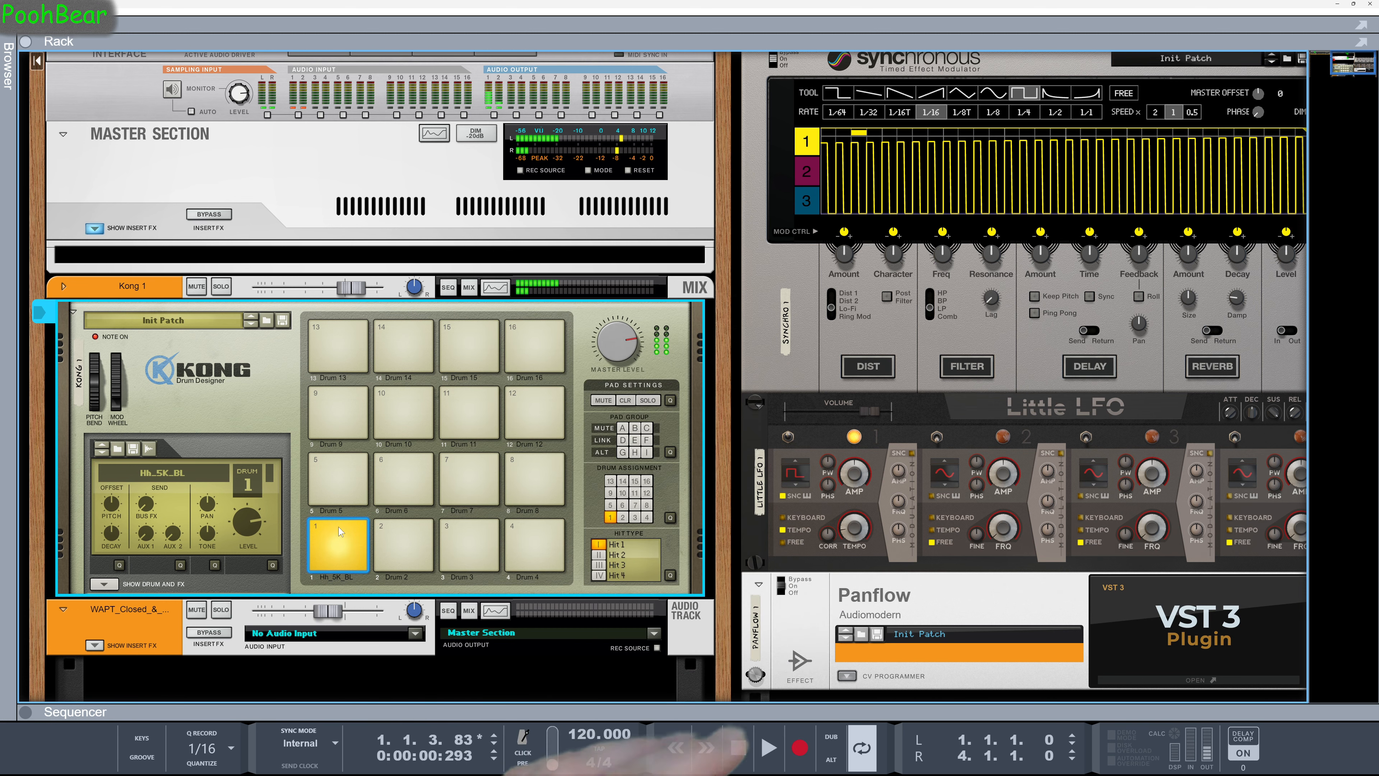
left_click(338, 528)
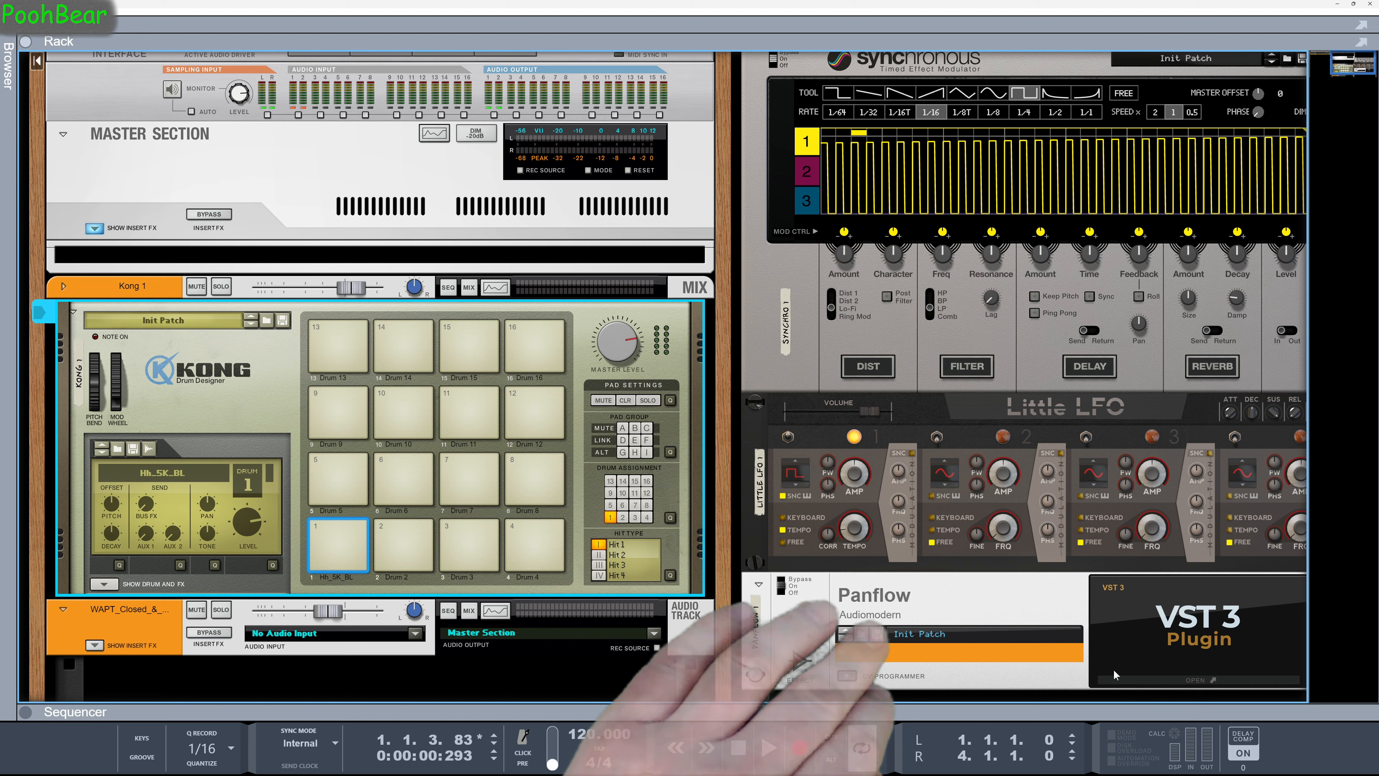
Step: View the Panflow plugin's editor window and close it
left_click(1141, 680)
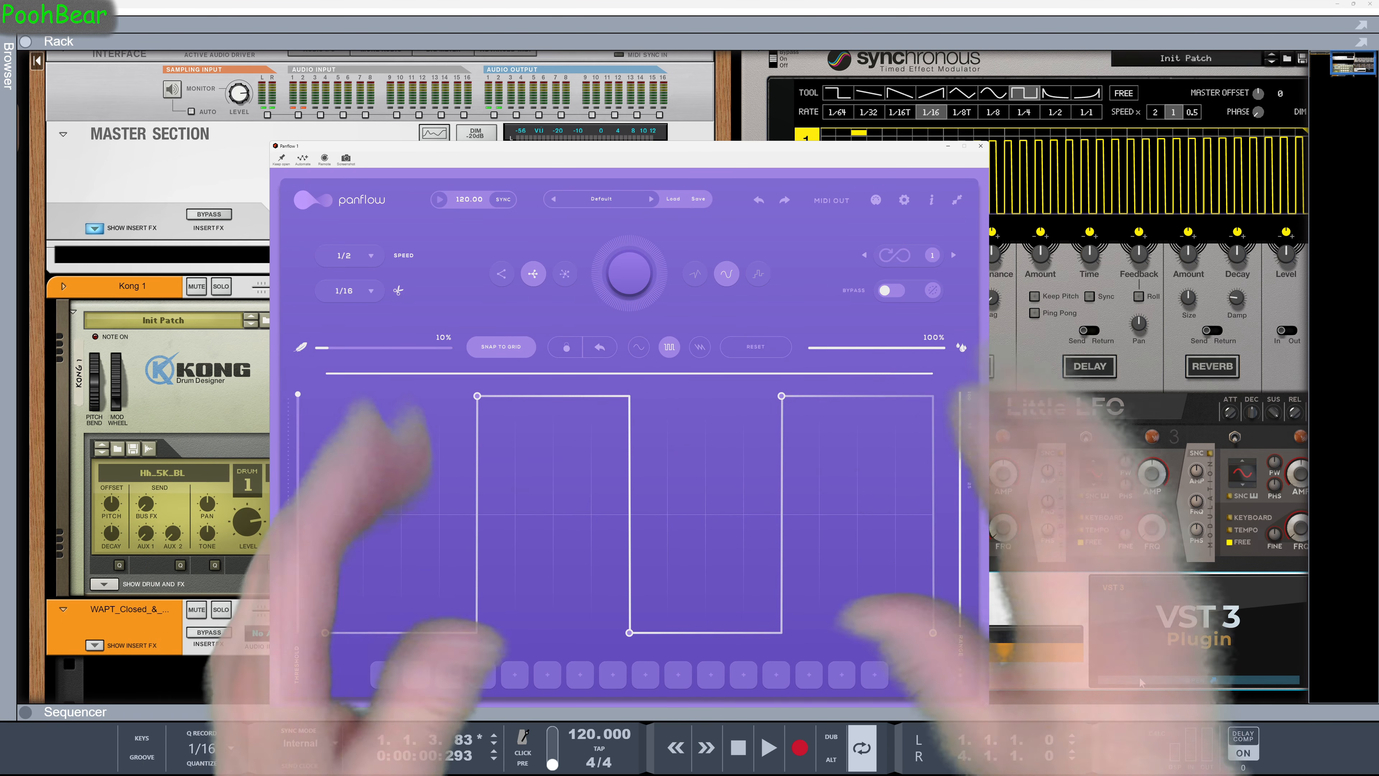
left_click(982, 146)
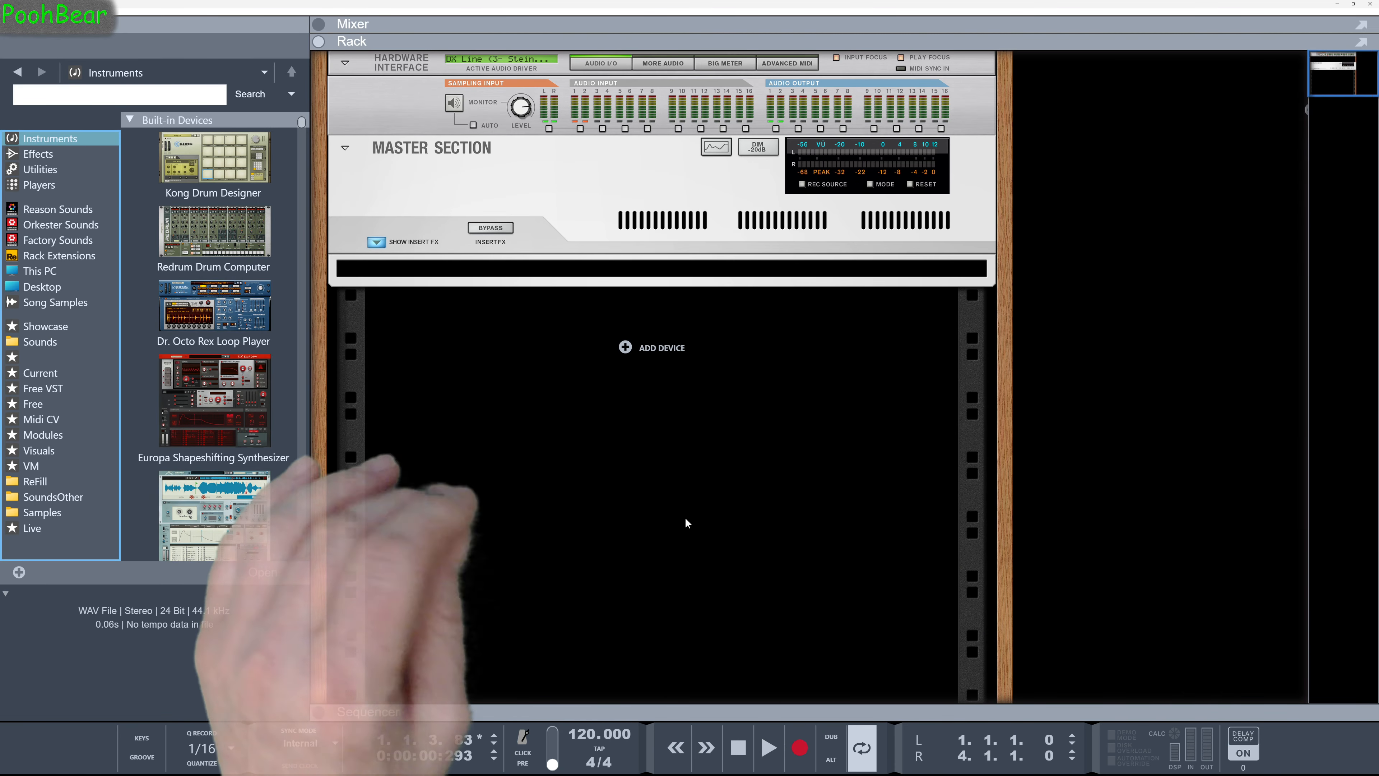
Step: Add a Kong Drum Designer and load the factory hi-hat Hh_5K_BL.wav from Kong Sounds & Samples onto pad 1
mouse_move(214, 161)
left_mouse_down()
mouse_move(239, 163)
mouse_move(593, 419)
left_mouse_up()
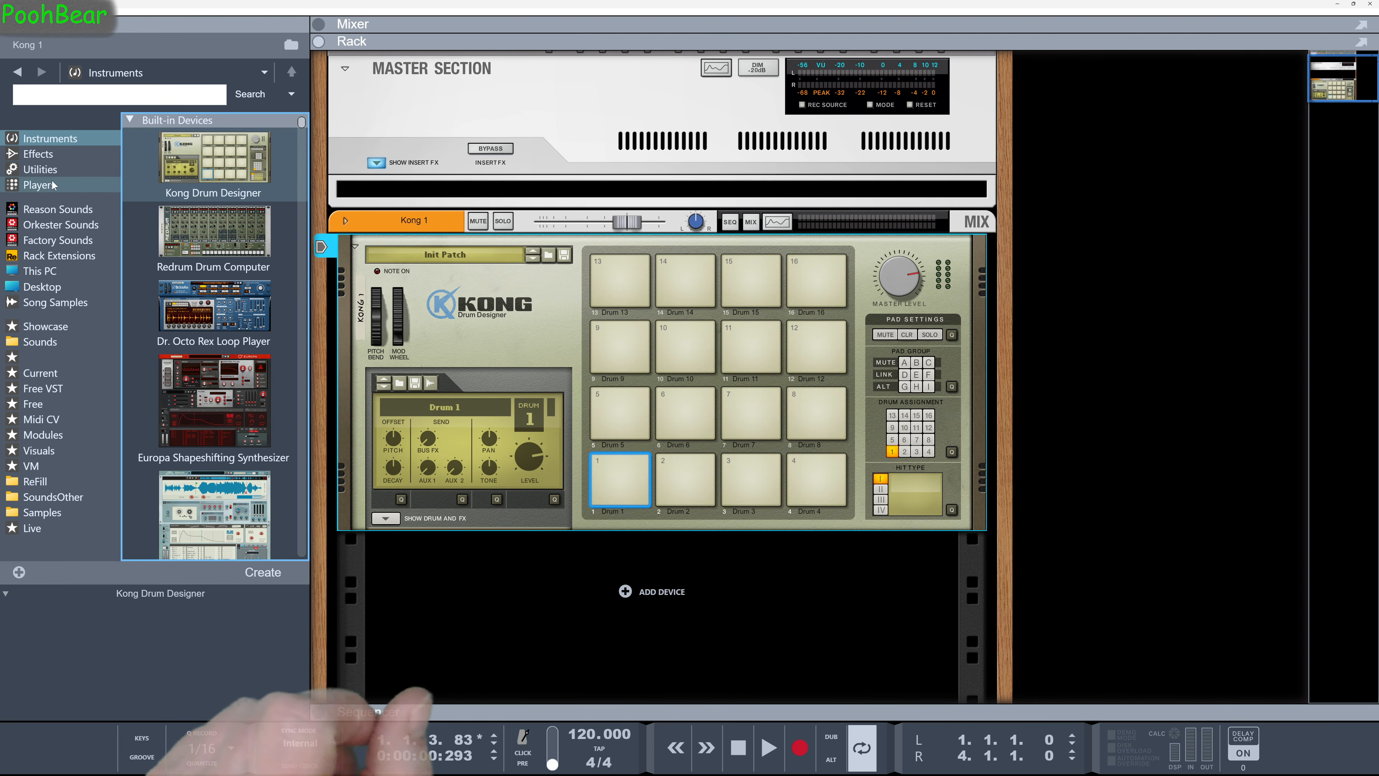
left_click(58, 241)
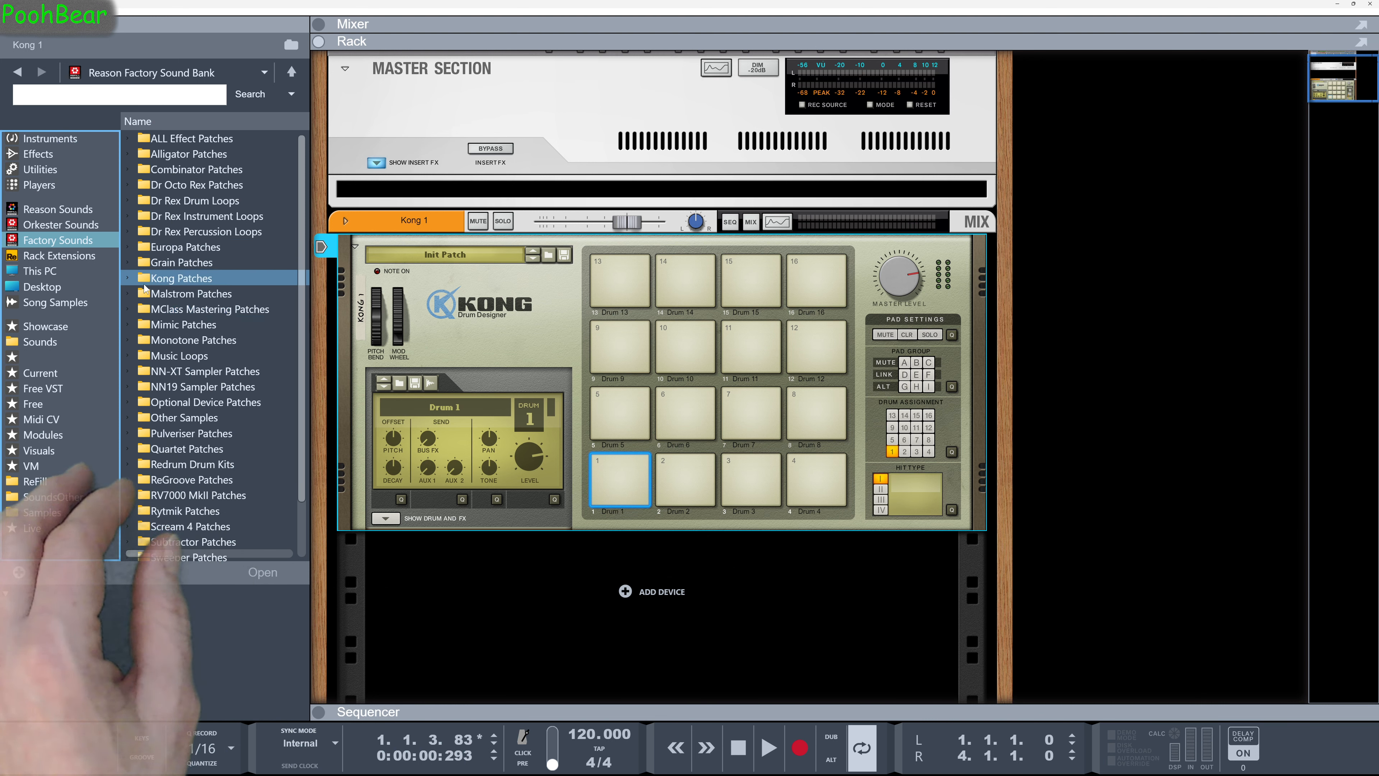
left_click(129, 279)
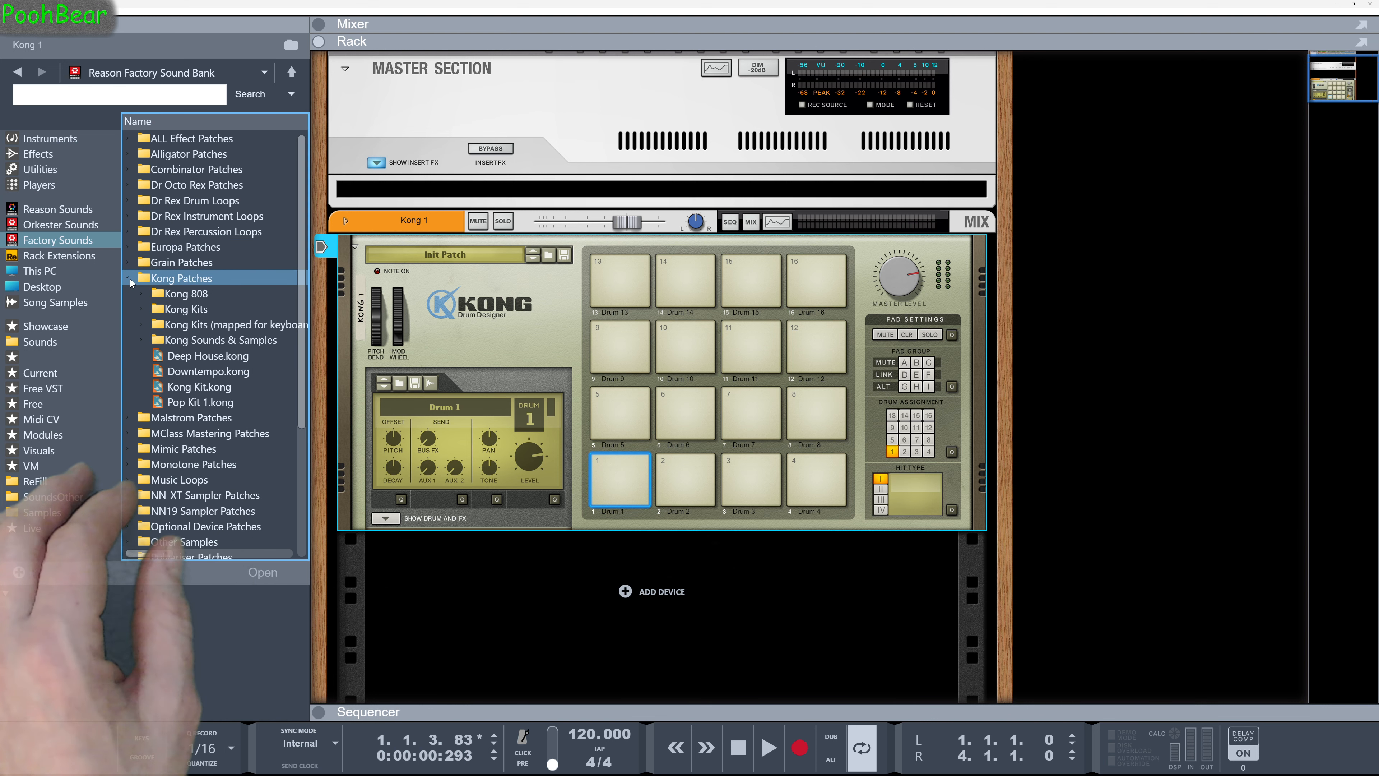
left_click(143, 341)
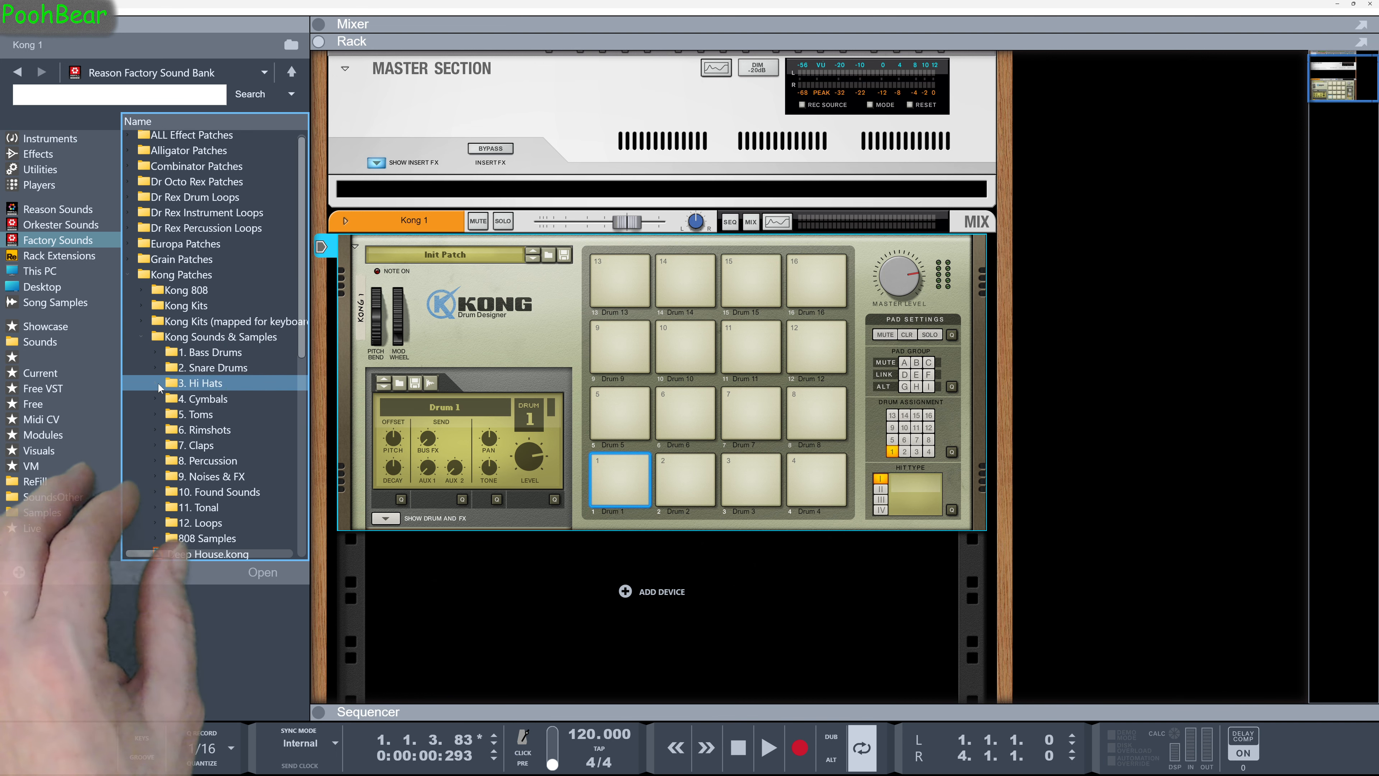
left_click(157, 383)
left_click_drag(314, 242, 580, 434)
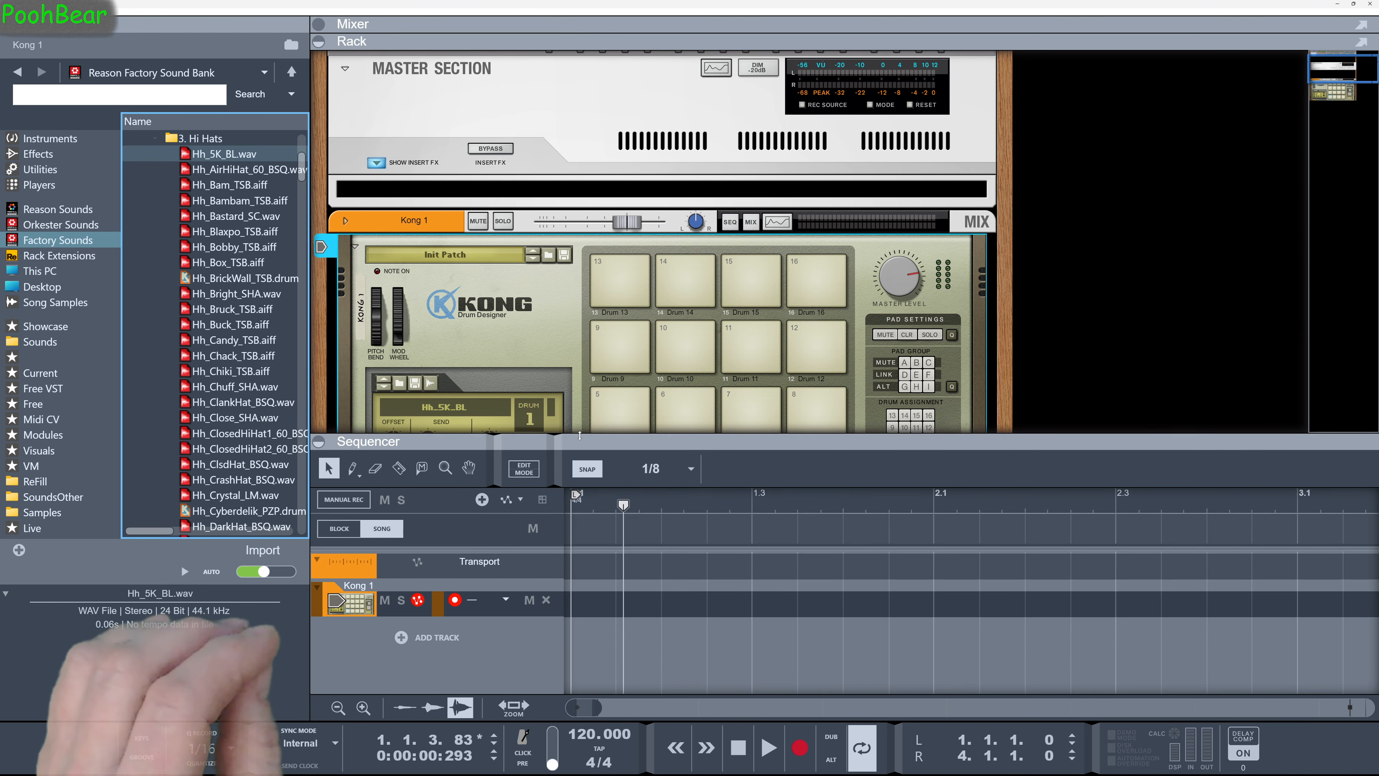
Step: Place Hh_5K_BL.wav on a new audio track at the start of the song and audition Kong pad 1
left_click_drag(526, 530, 579, 645)
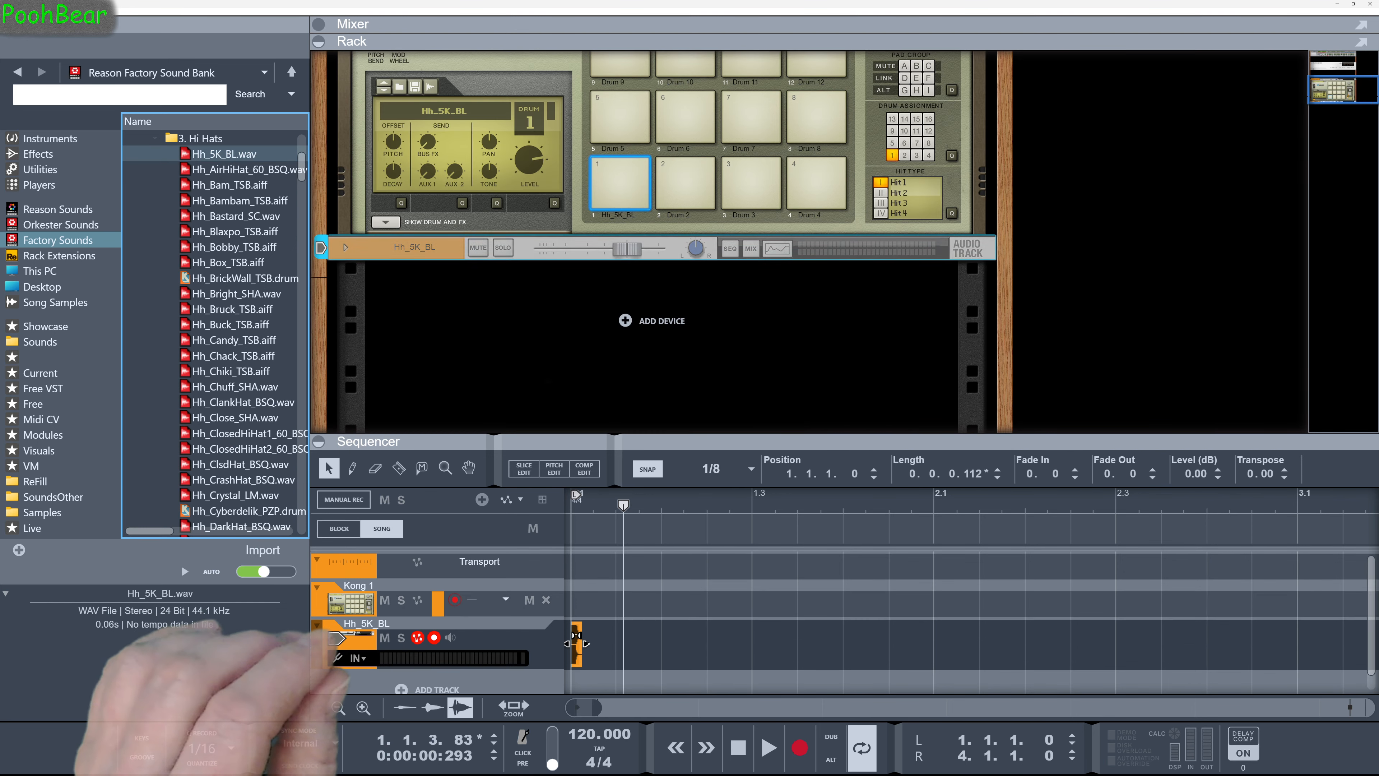
left_click_drag(712, 435, 712, 683)
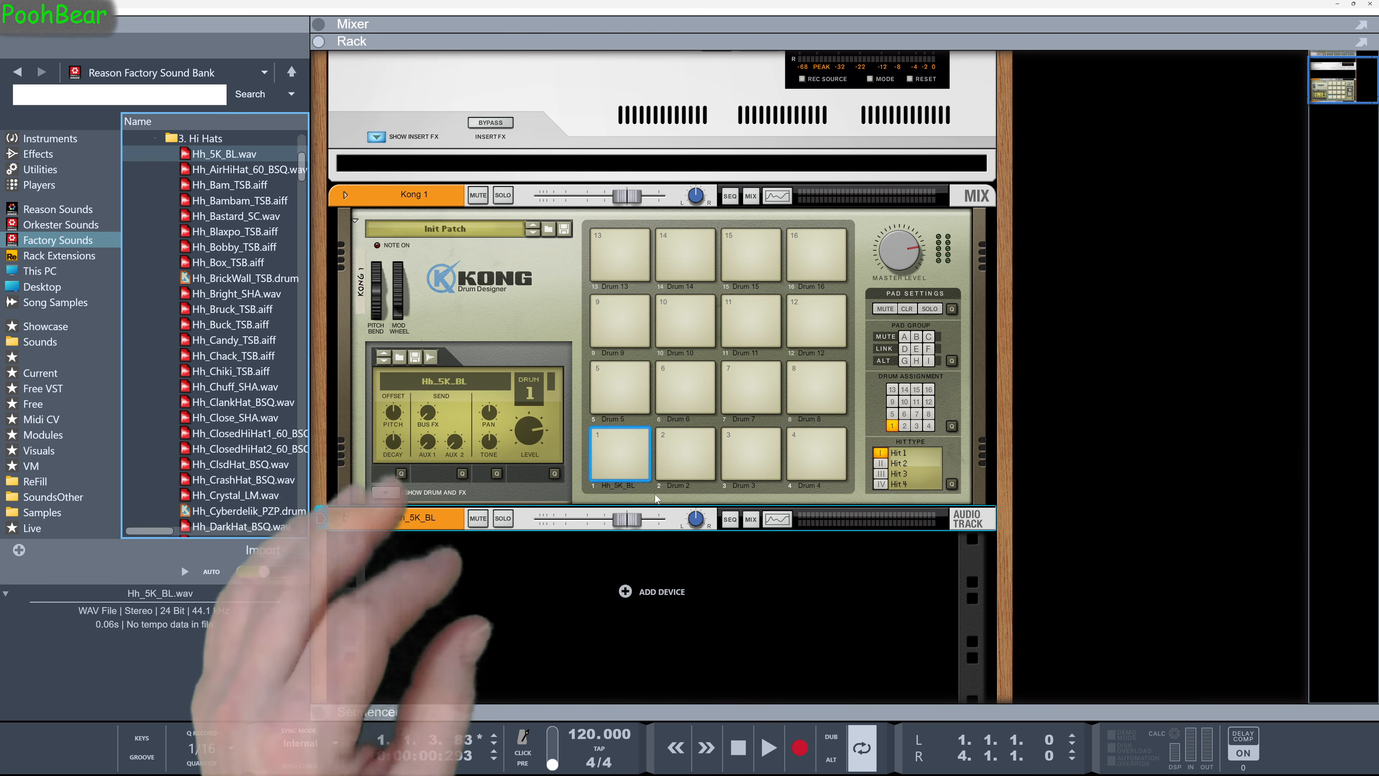
left_click(614, 446)
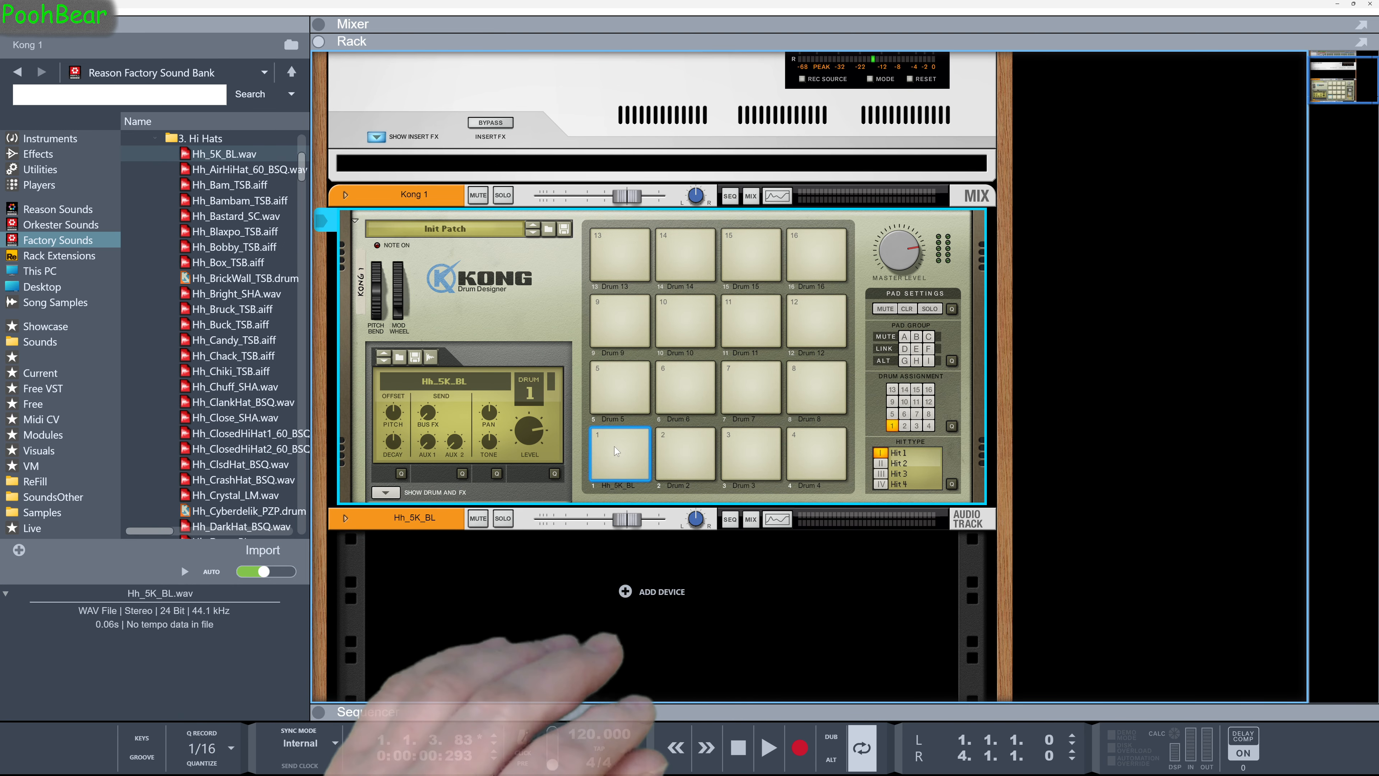
left_click(614, 447)
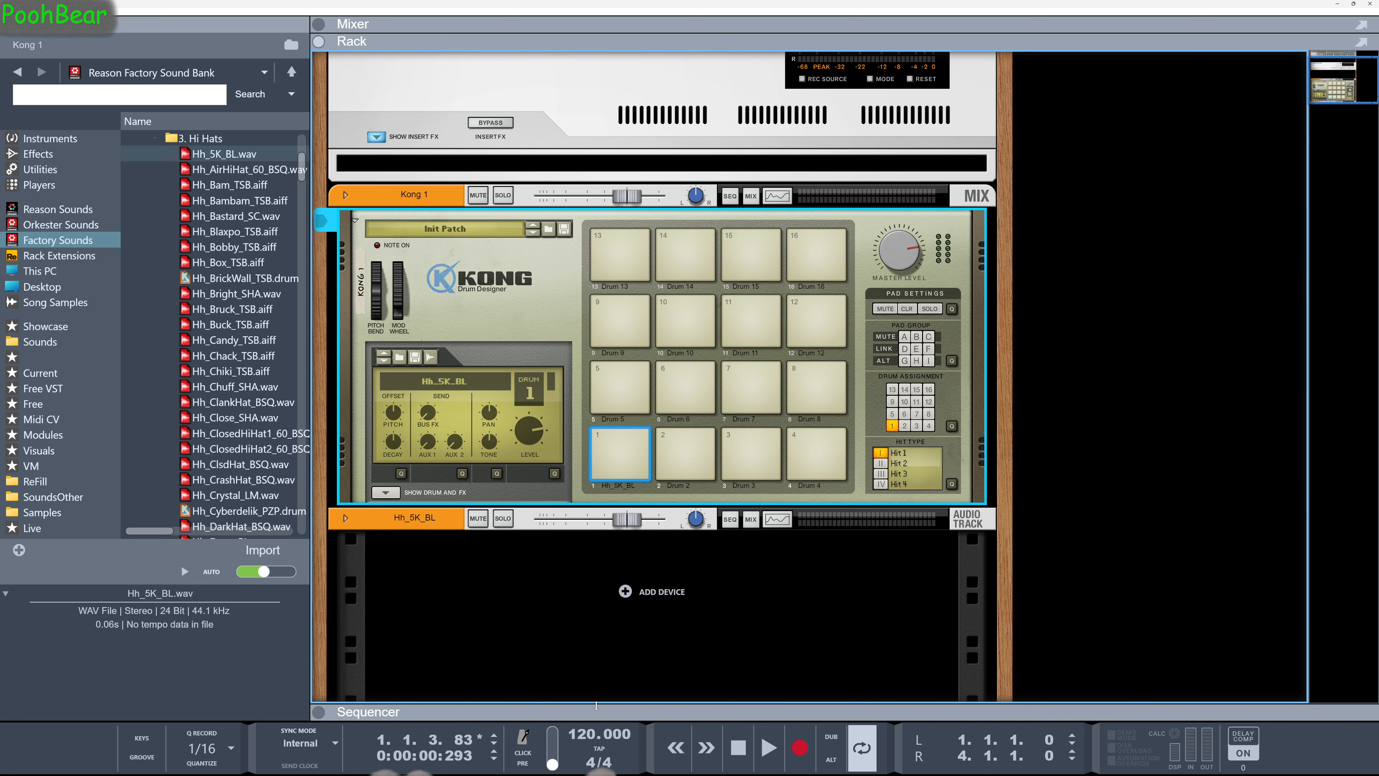
Step: Enlarge the Hh_5K_BL audio track and examine its clip's stereo waveform up close
left_click(597, 705)
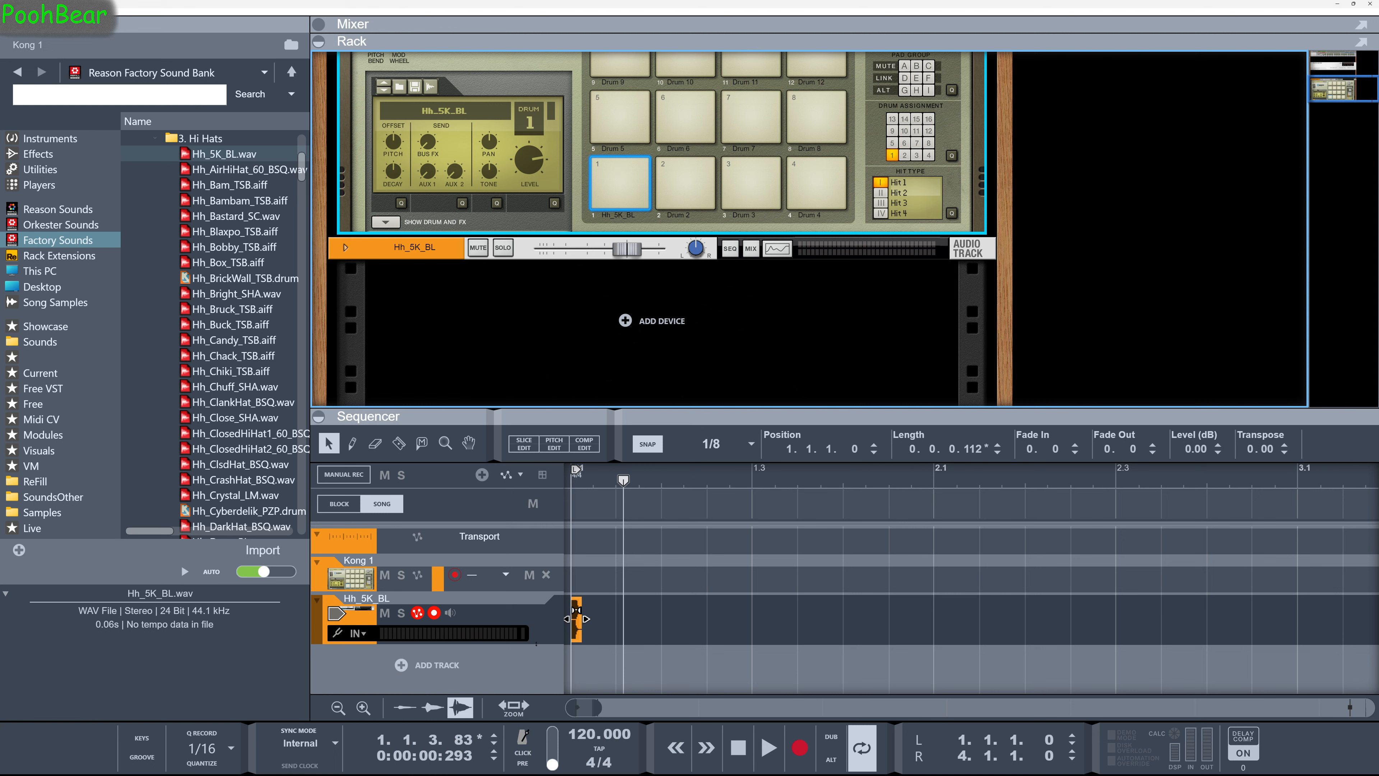
left_click_drag(537, 643, 536, 699)
scroll(551, 629, "down", 2)
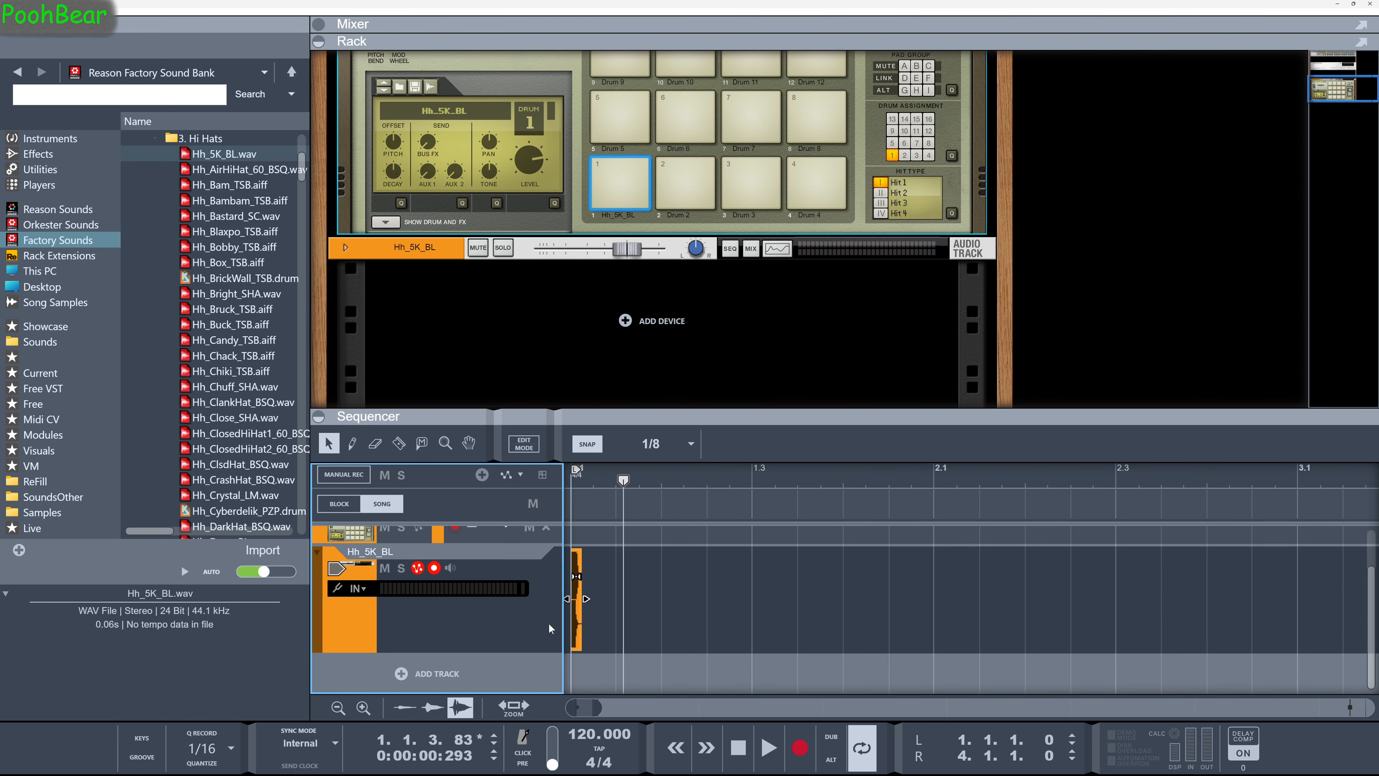
left_click_drag(533, 651, 532, 674)
left_click_drag(595, 710, 479, 711)
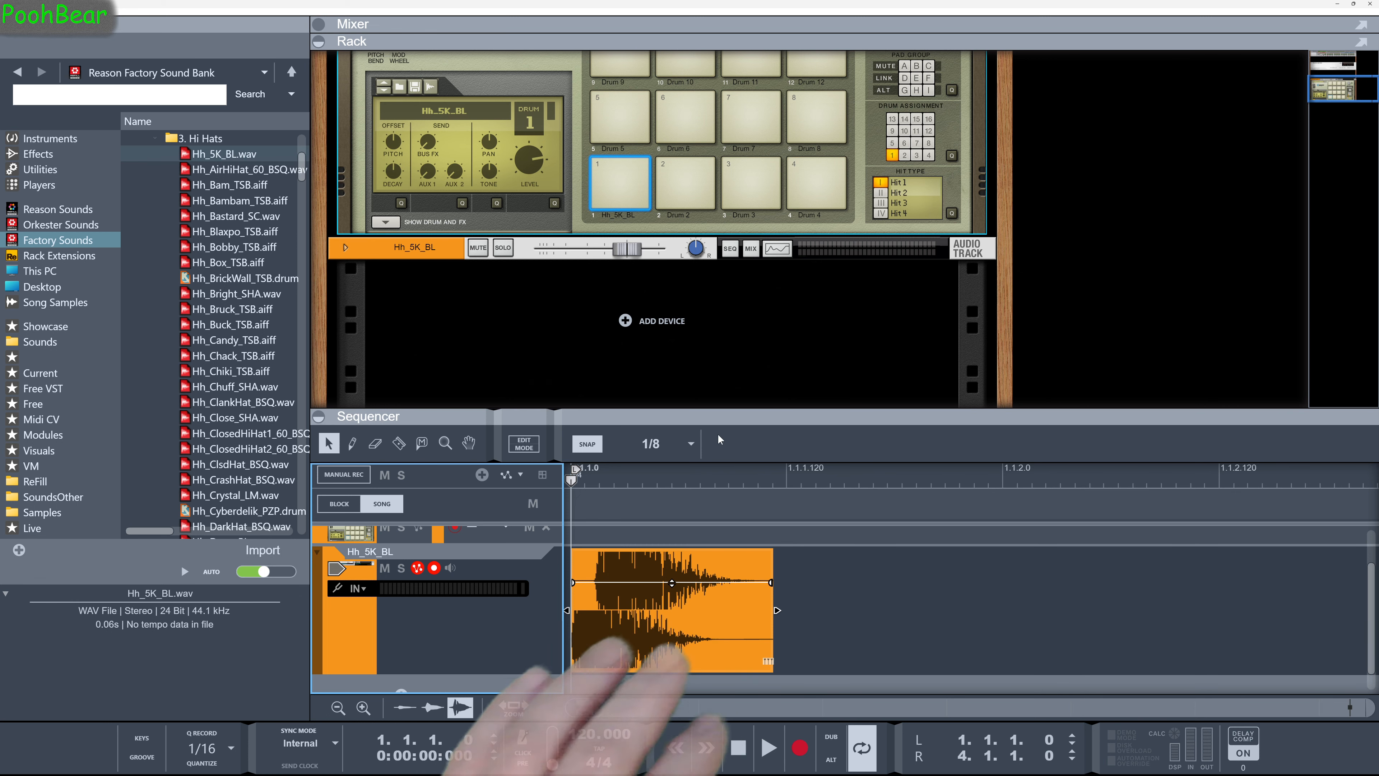
left_click_drag(722, 418, 720, 758)
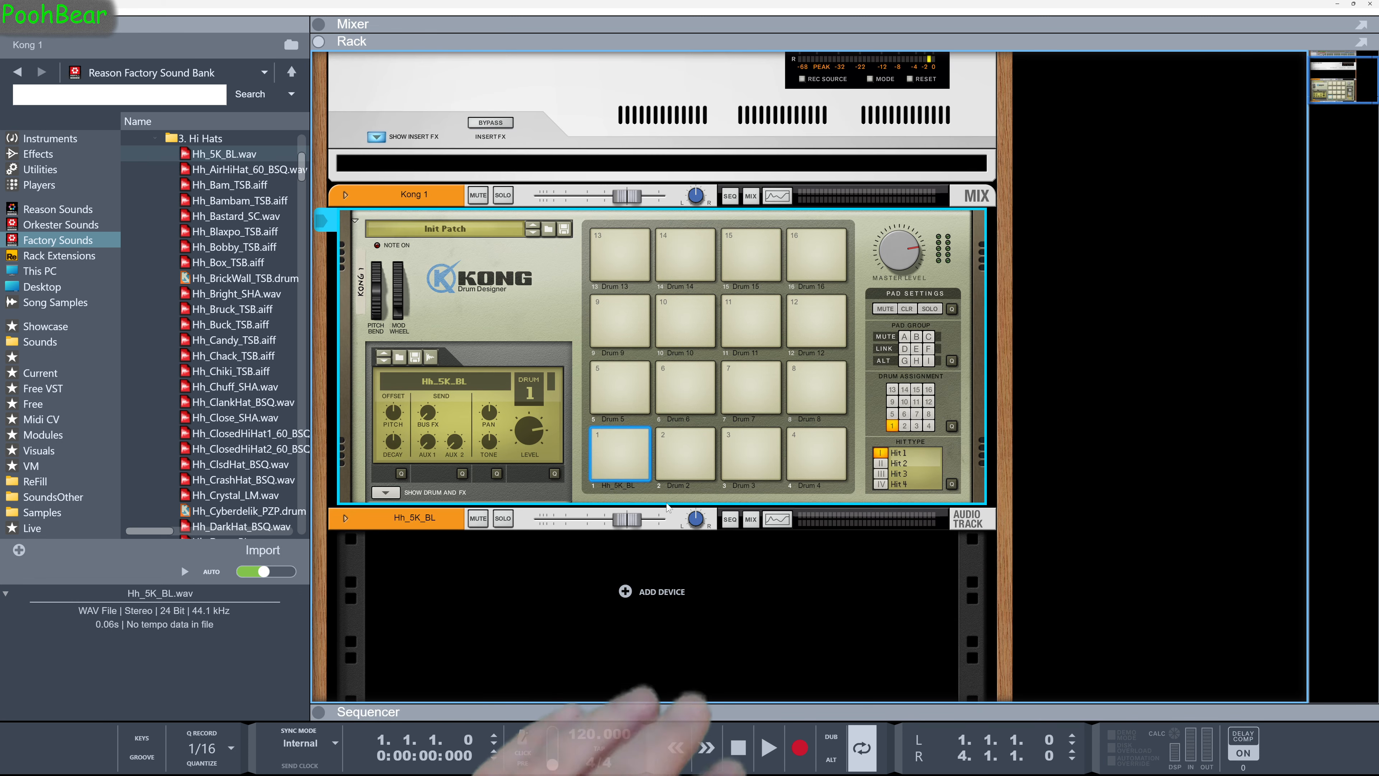
Step: Audition Kong pad 1 and inspect the unfolded Kong 1 mix channel's connections on the back of the rack
left_click(615, 442)
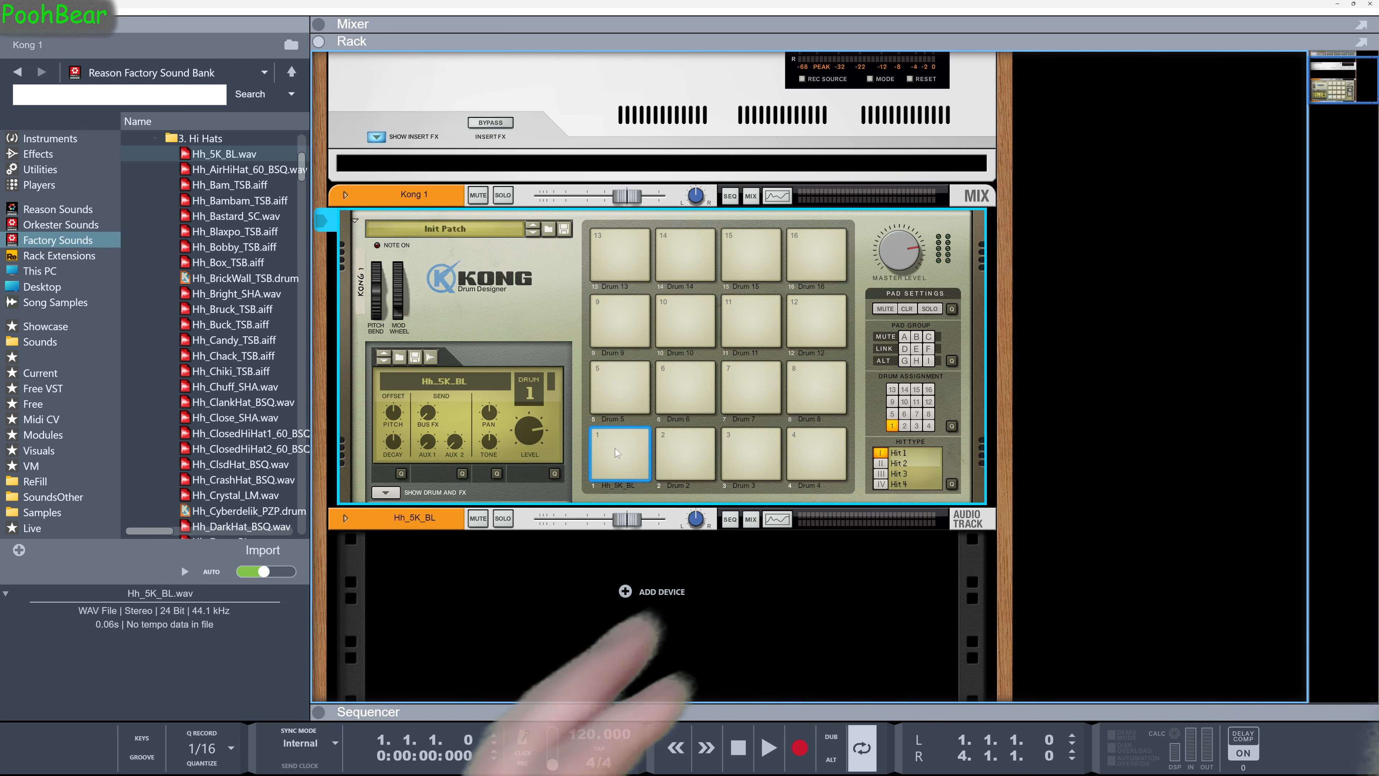
left_click(344, 195)
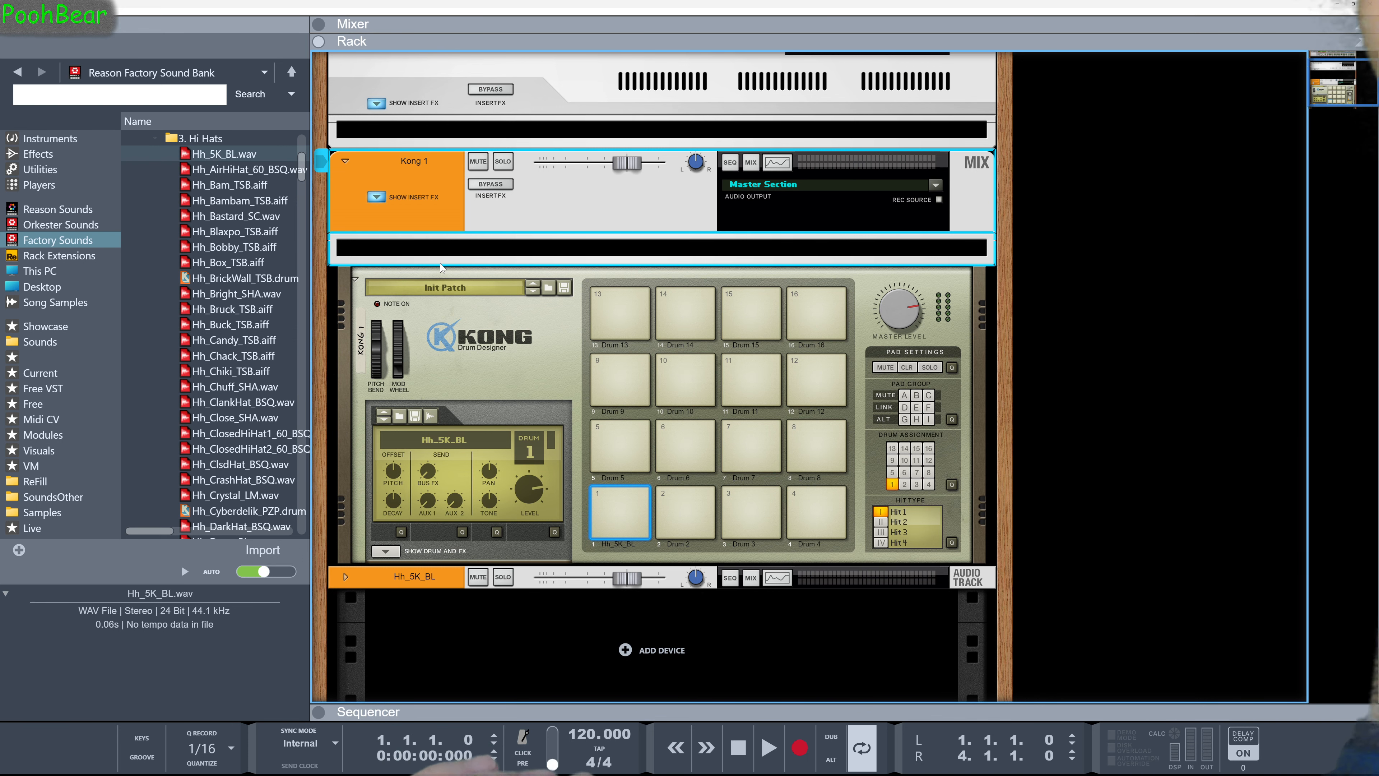
key("Tab")
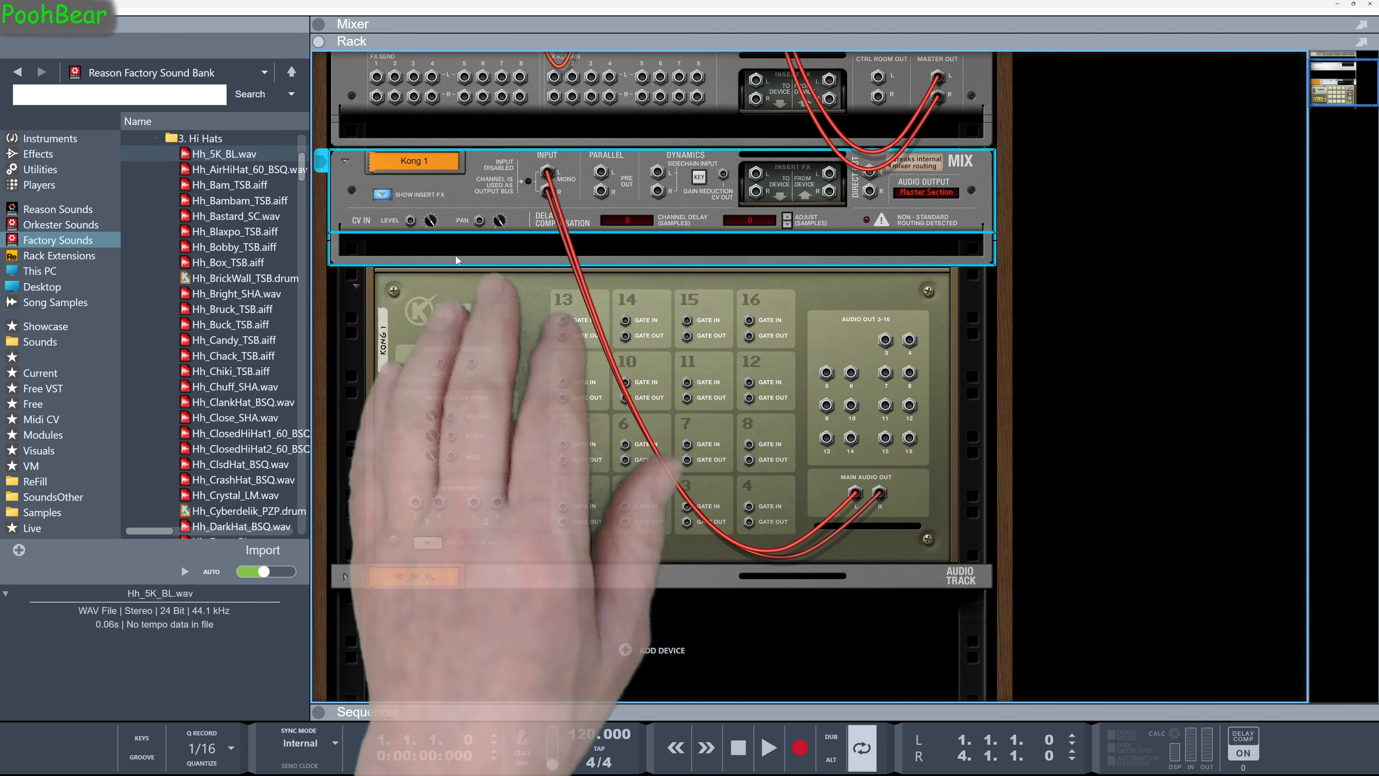
left_click_drag(479, 220, 537, 250)
scroll(998, 326, "up", 5)
key("Tab")
Step: Create a Thor Polysonic Synthesizer in a second rack column and show its programmer
left_click(47, 142)
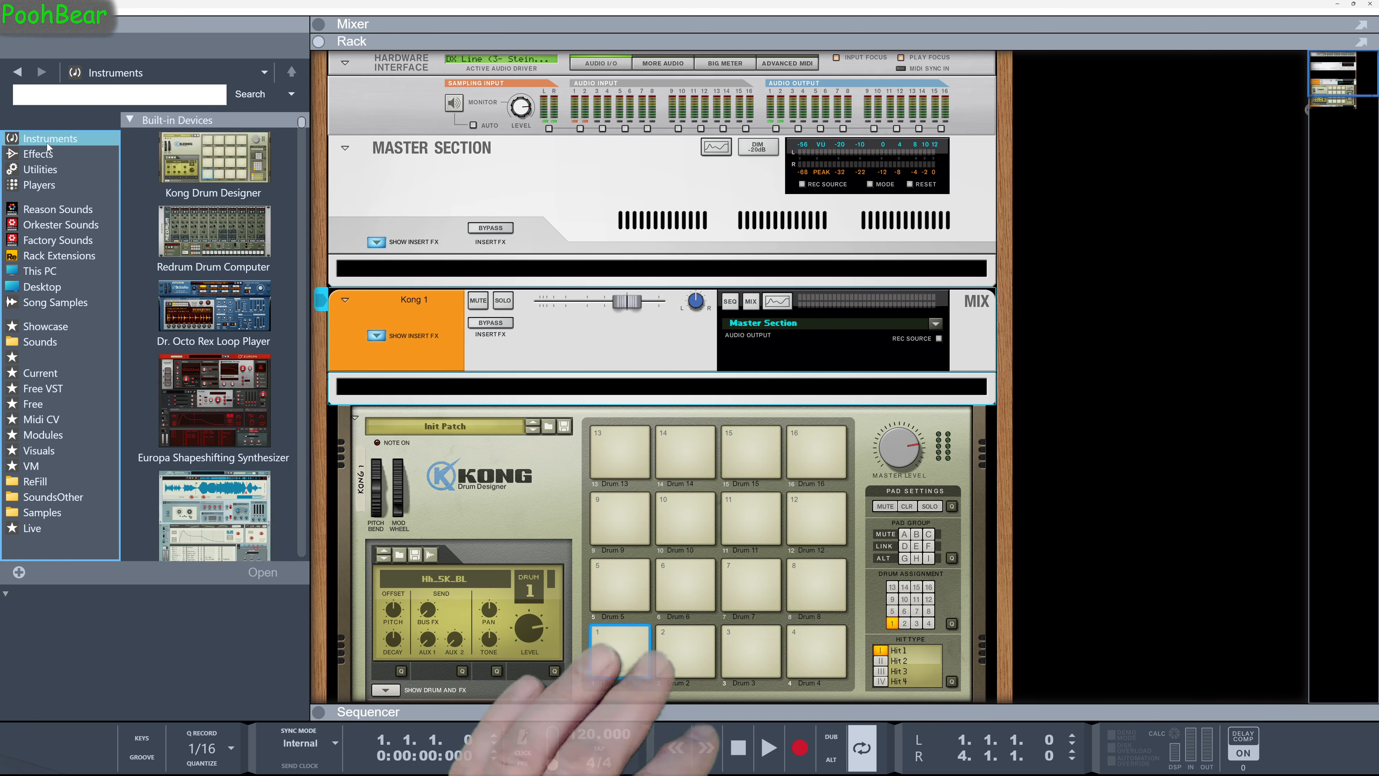
scroll(212, 380, "down", 4)
left_click(191, 485)
left_click_drag(191, 484, 1036, 311)
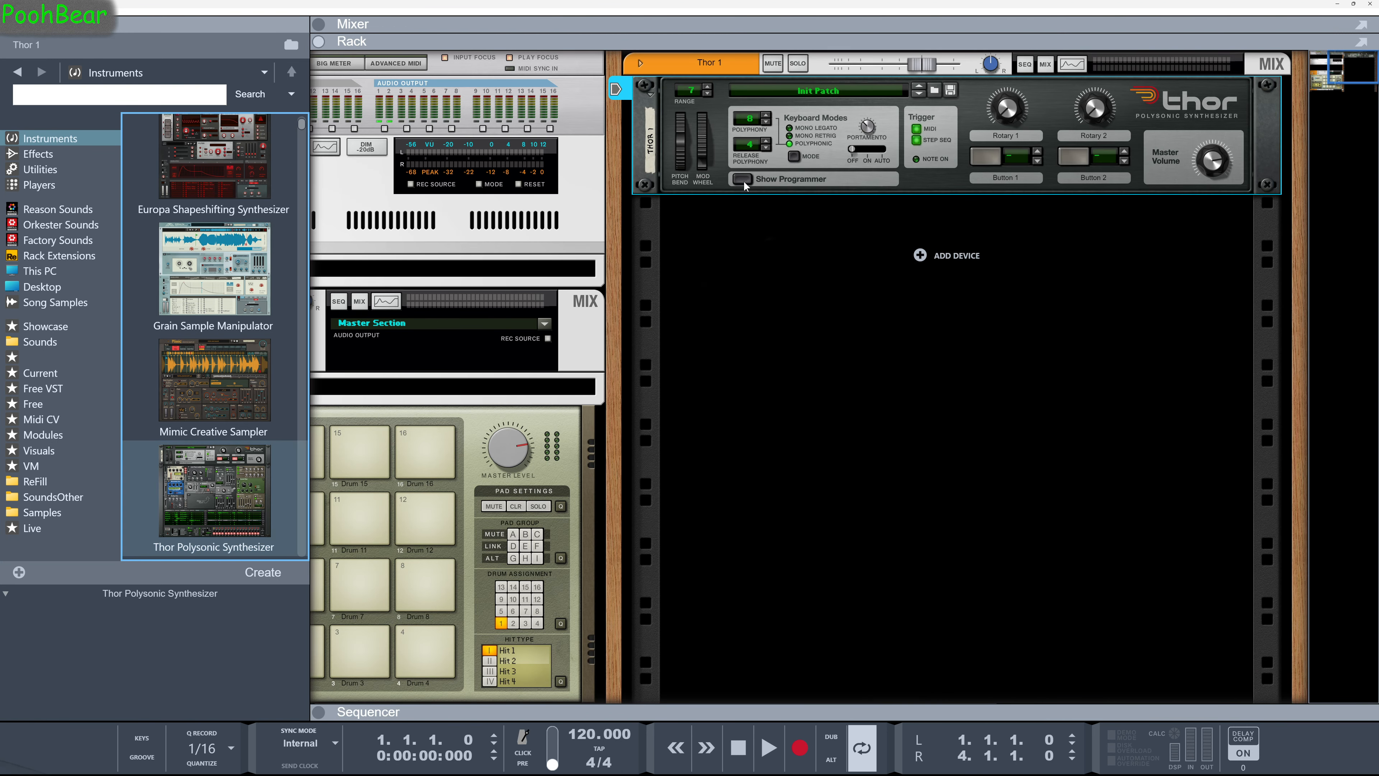
left_click(742, 179)
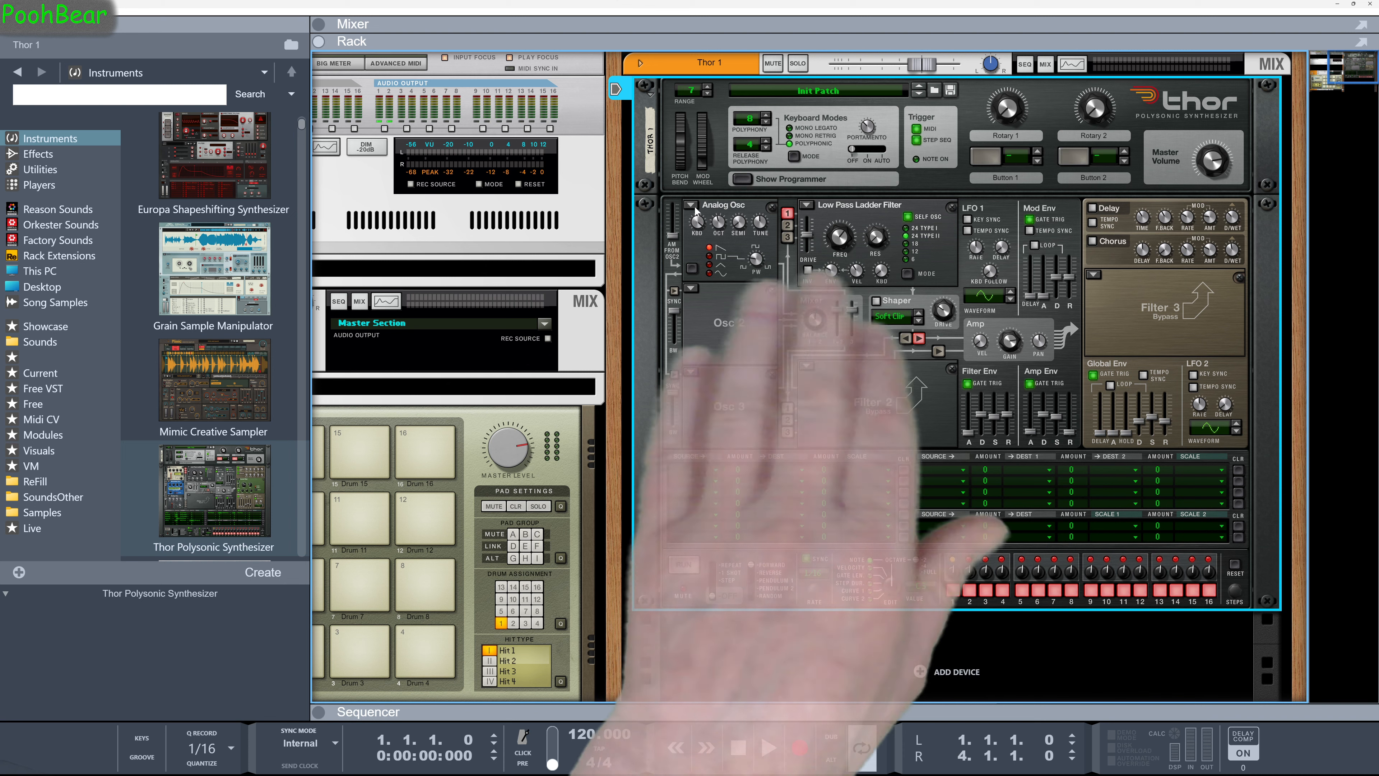
Step: Turn off Thor's oscillator 1 and set filter 1 to Bypass
left_click(692, 207)
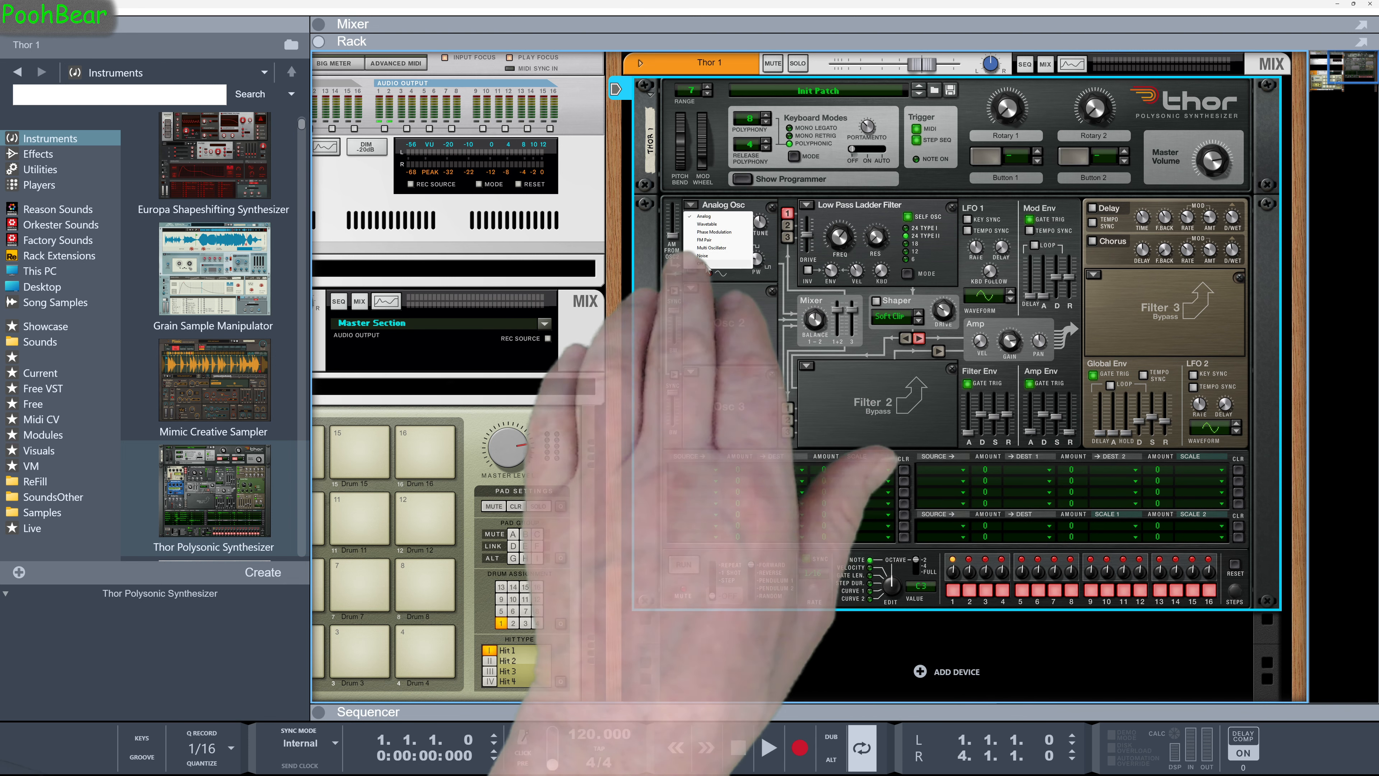
left_click(700, 264)
left_click(807, 205)
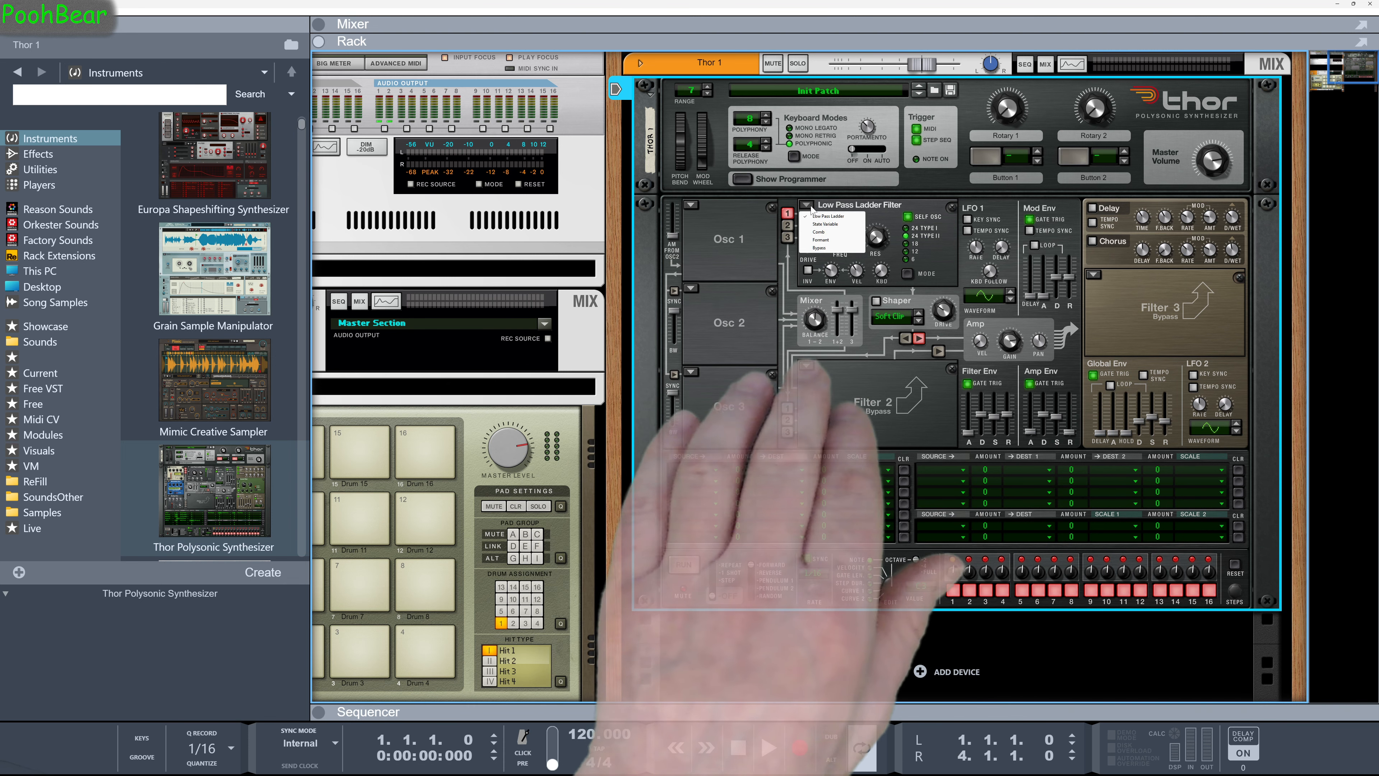
left_click(820, 248)
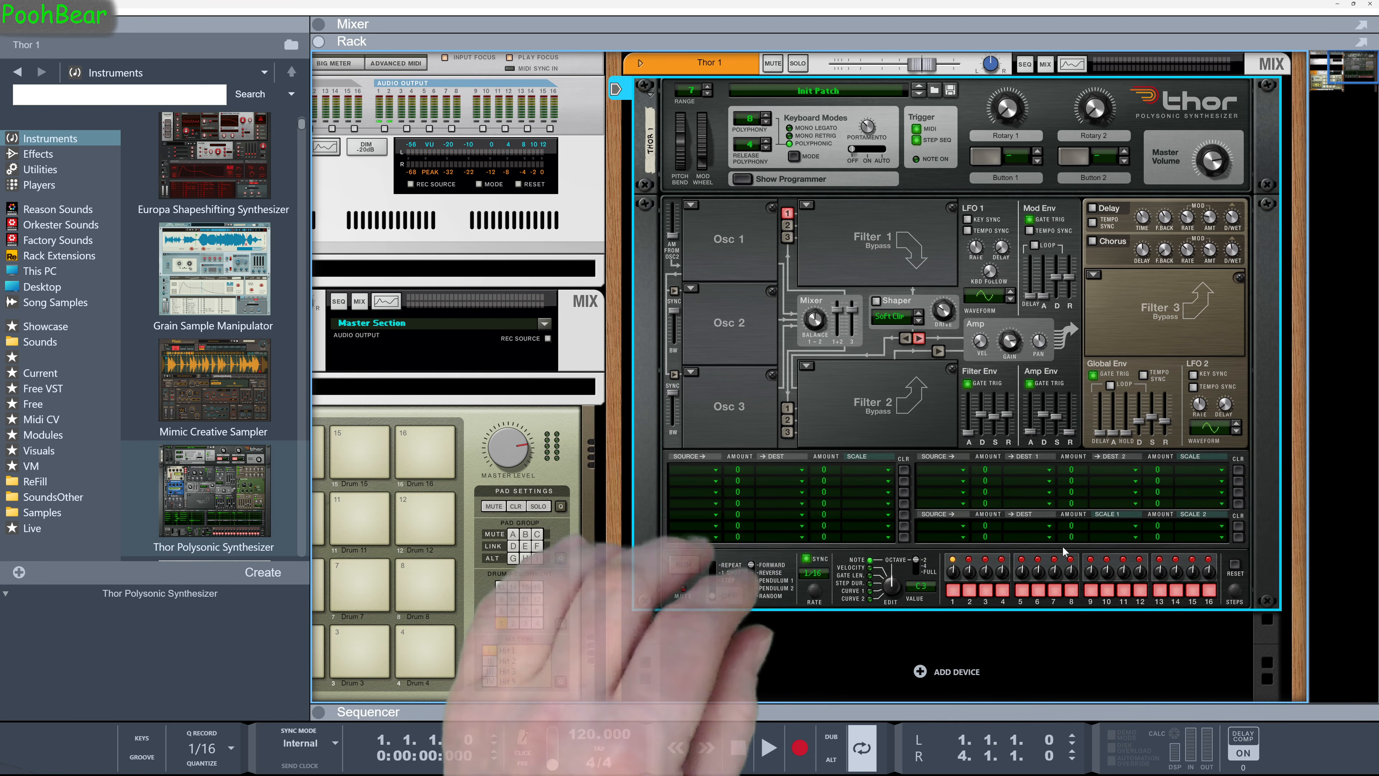
Step: Set Thor's step sequencer to edit Curve 1 and take its run mode out of Off, with running disabled
left_click_drag(897, 583, 890, 605)
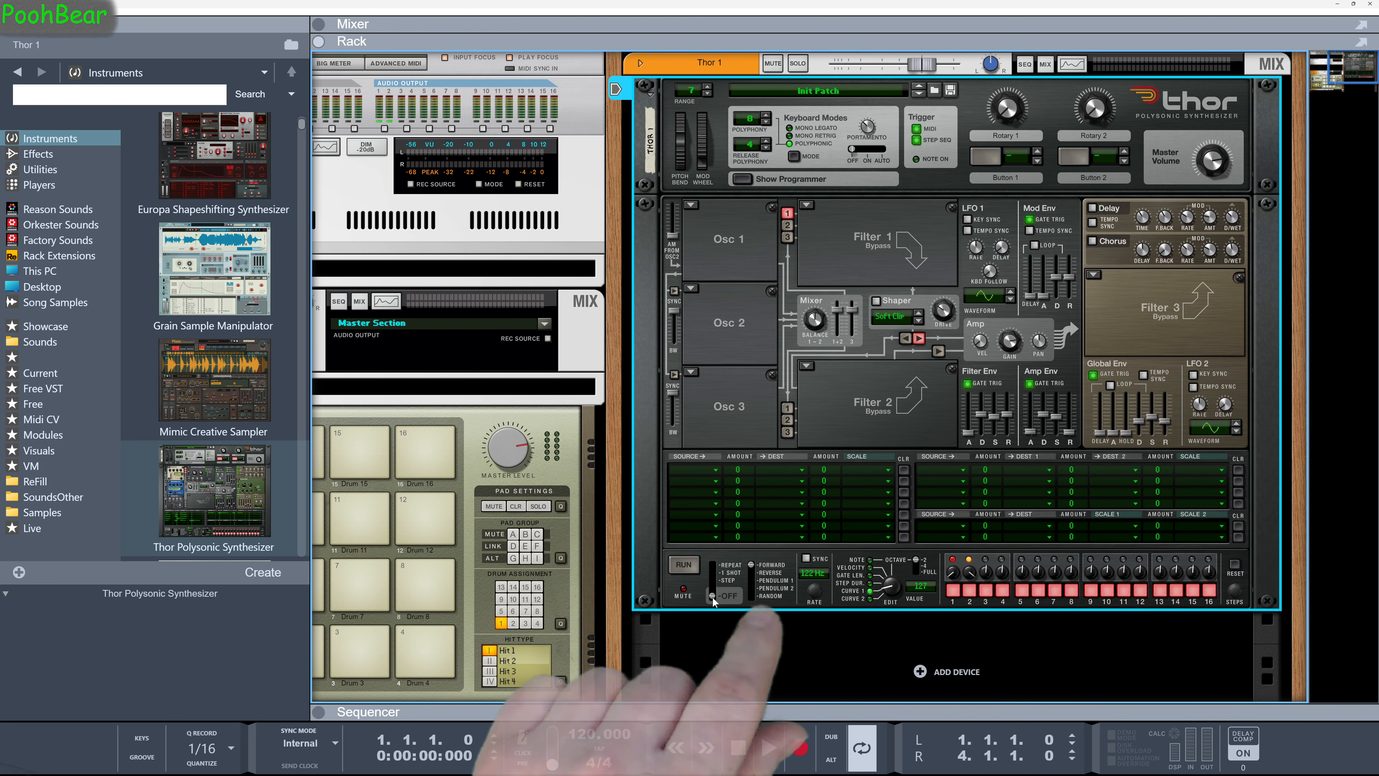
left_click_drag(712, 596, 711, 588)
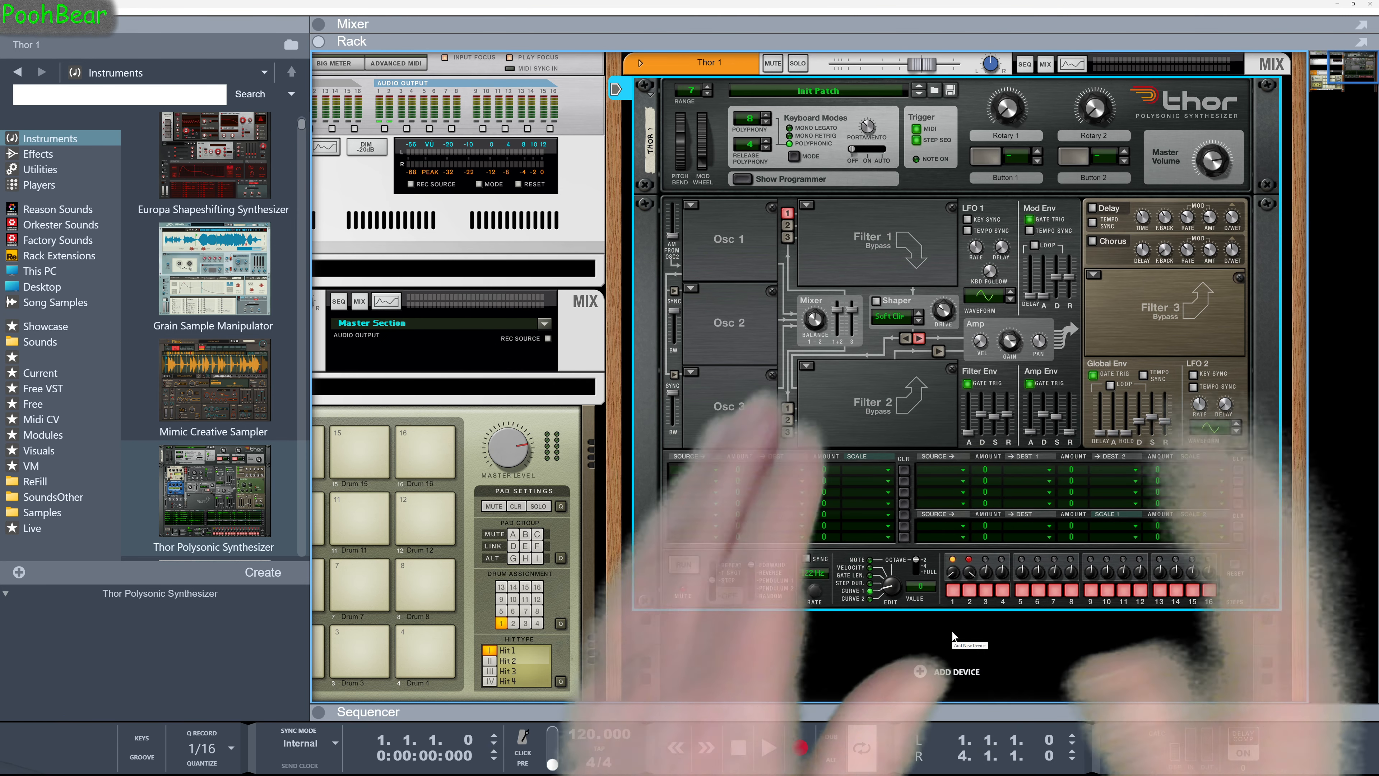
left_click(683, 565)
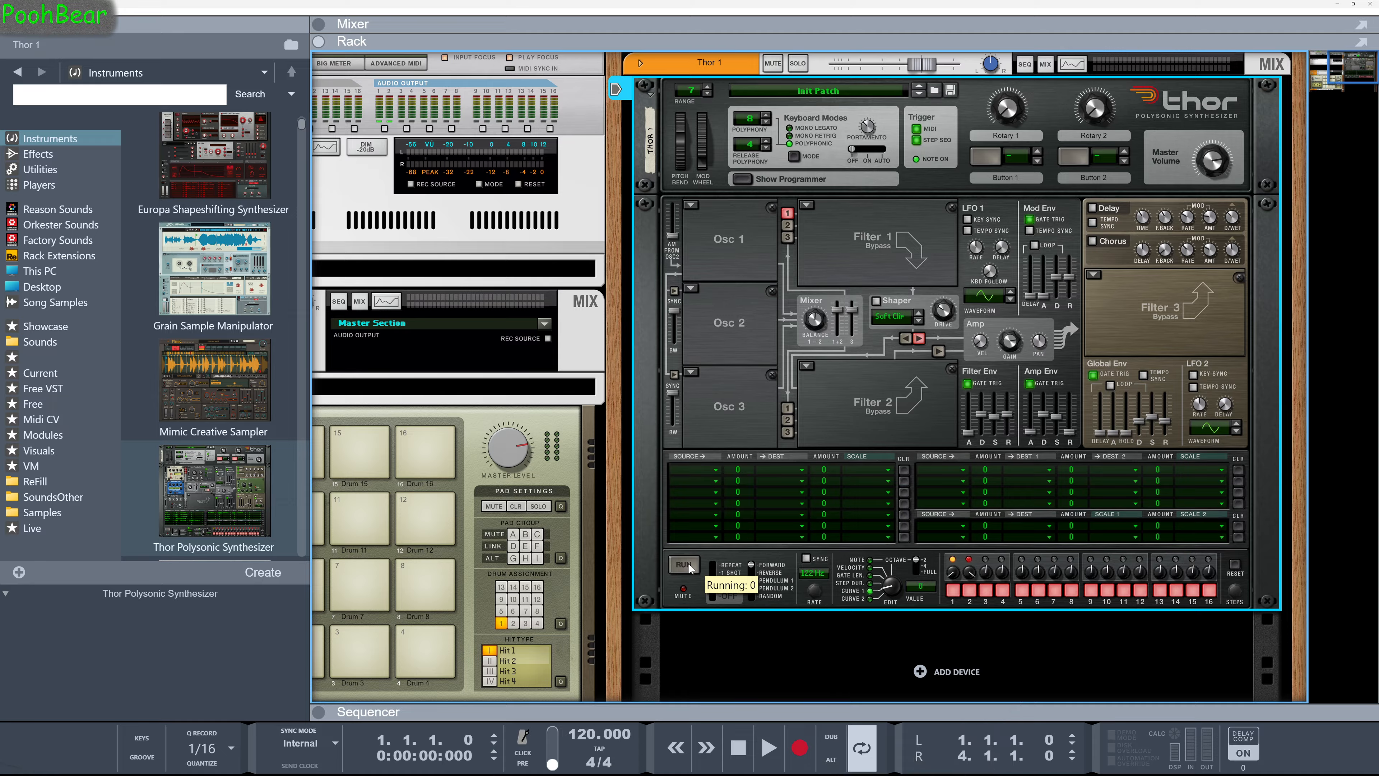
Step: Connect the Gate Out of Kong pad 1 to the Gate In (Trig) of Thor's step sequencer
key("Tab")
left_click_drag(106, 464, 881, 351)
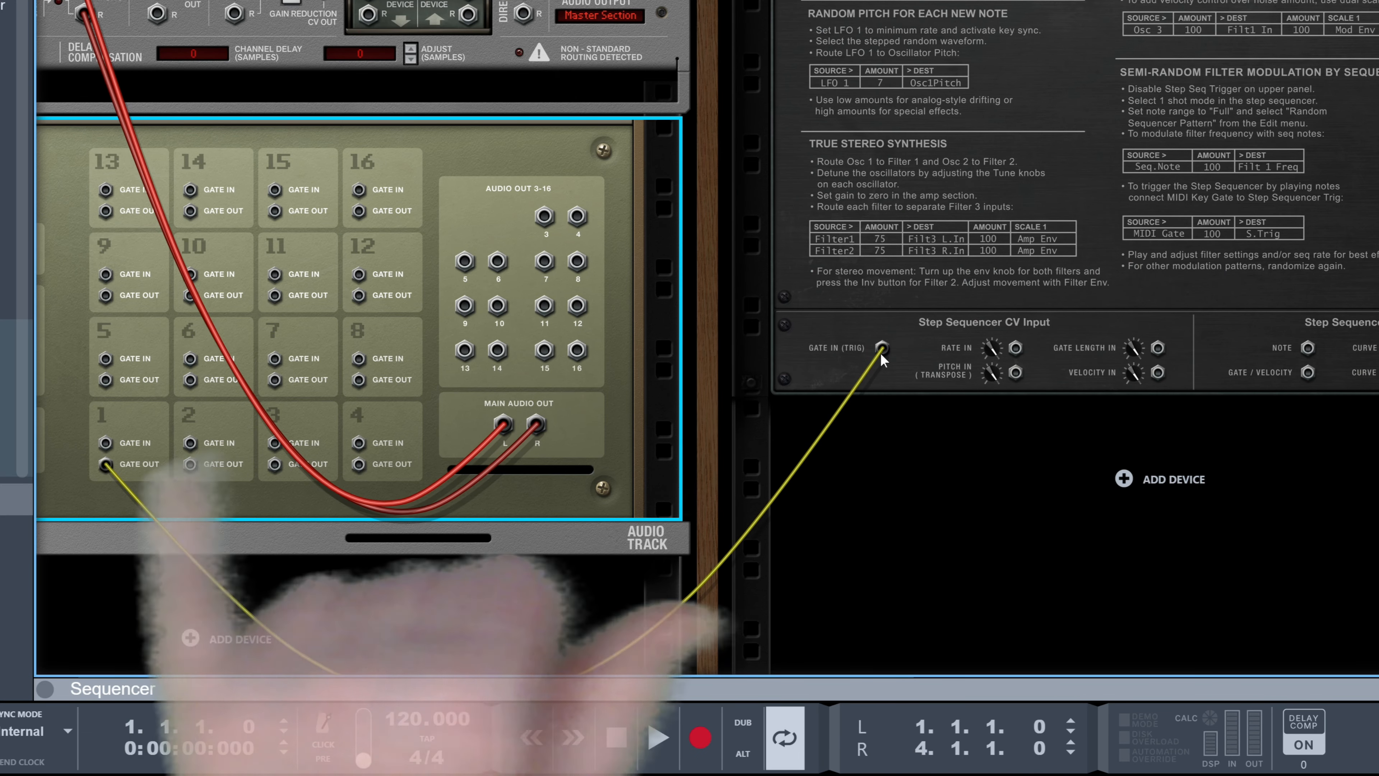
Step: Play Kong pad 1 repeatedly from the rack front to check that each hit advances Thor's step sequencer
key("Tab")
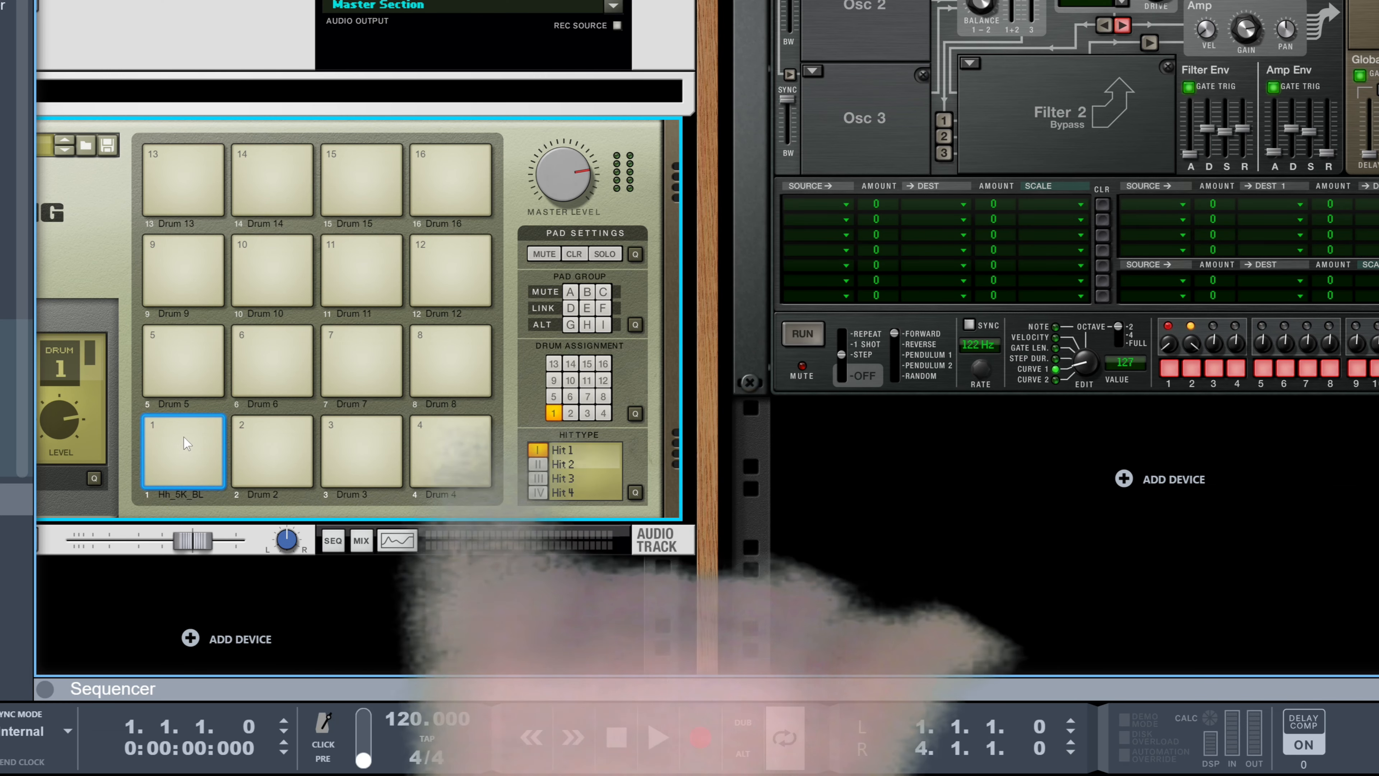
left_click(184, 436)
left_click(184, 437)
left_click(183, 437)
left_click(183, 437)
left_click(184, 438)
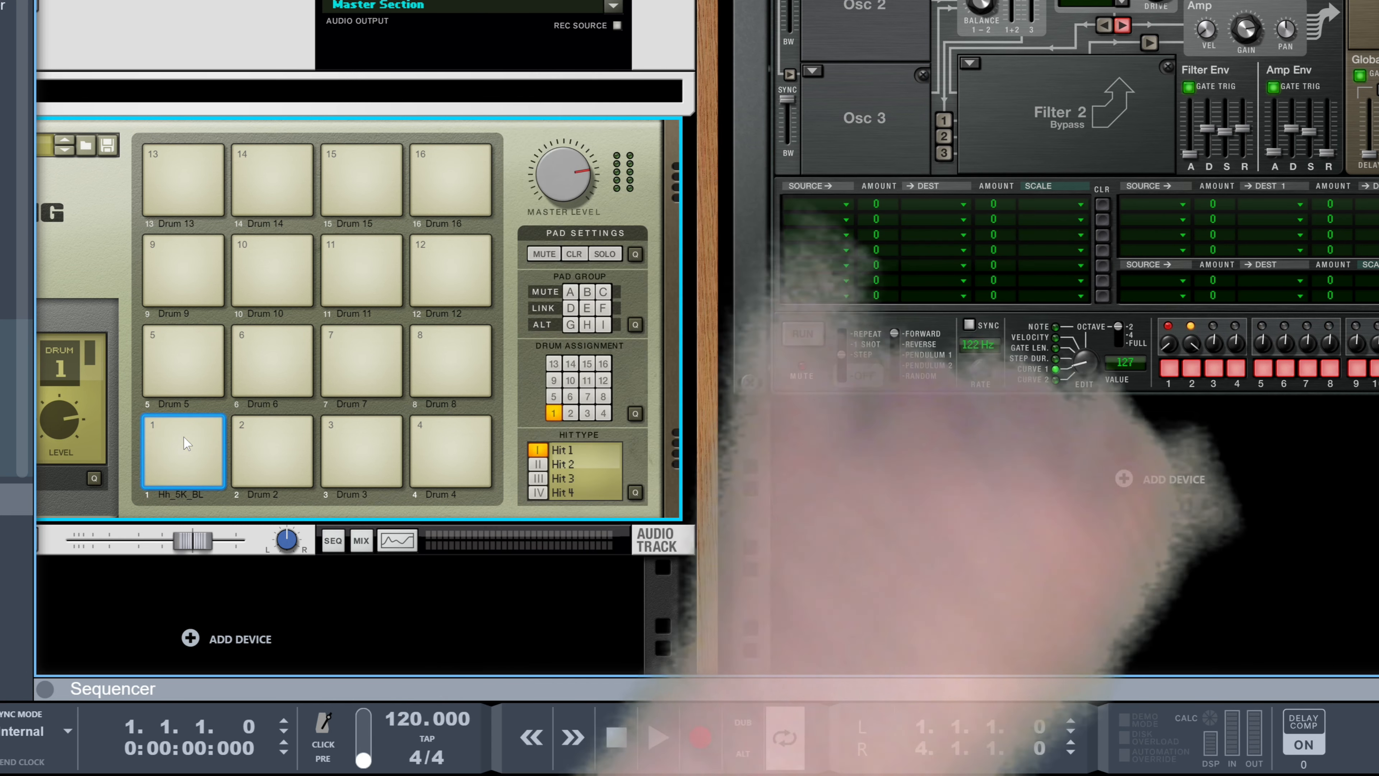
left_click(183, 438)
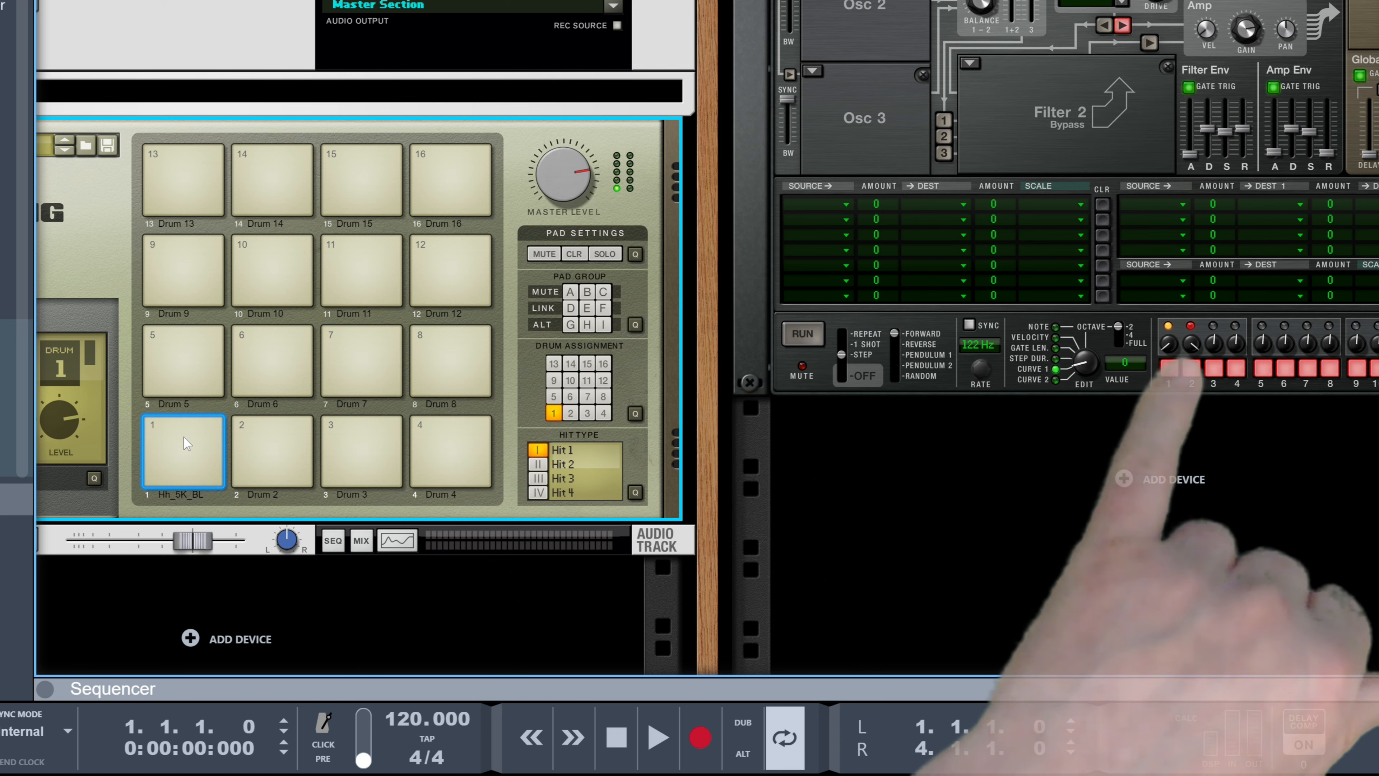
left_click(183, 438)
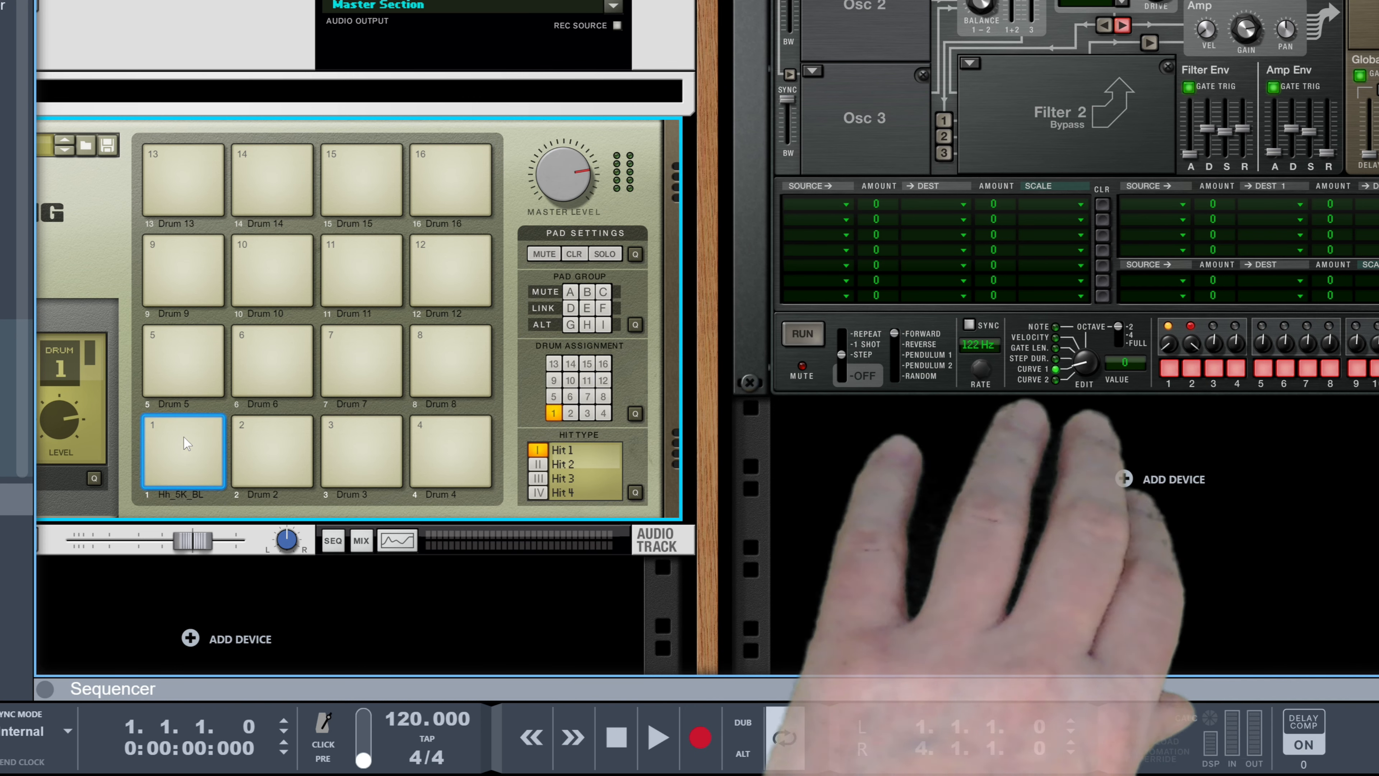
Step: Route Step Sequencer Curve 1 to CV Output 1 in Thor's modulation matrix with an amount of 100
left_click_drag(710, 486, 415, 531)
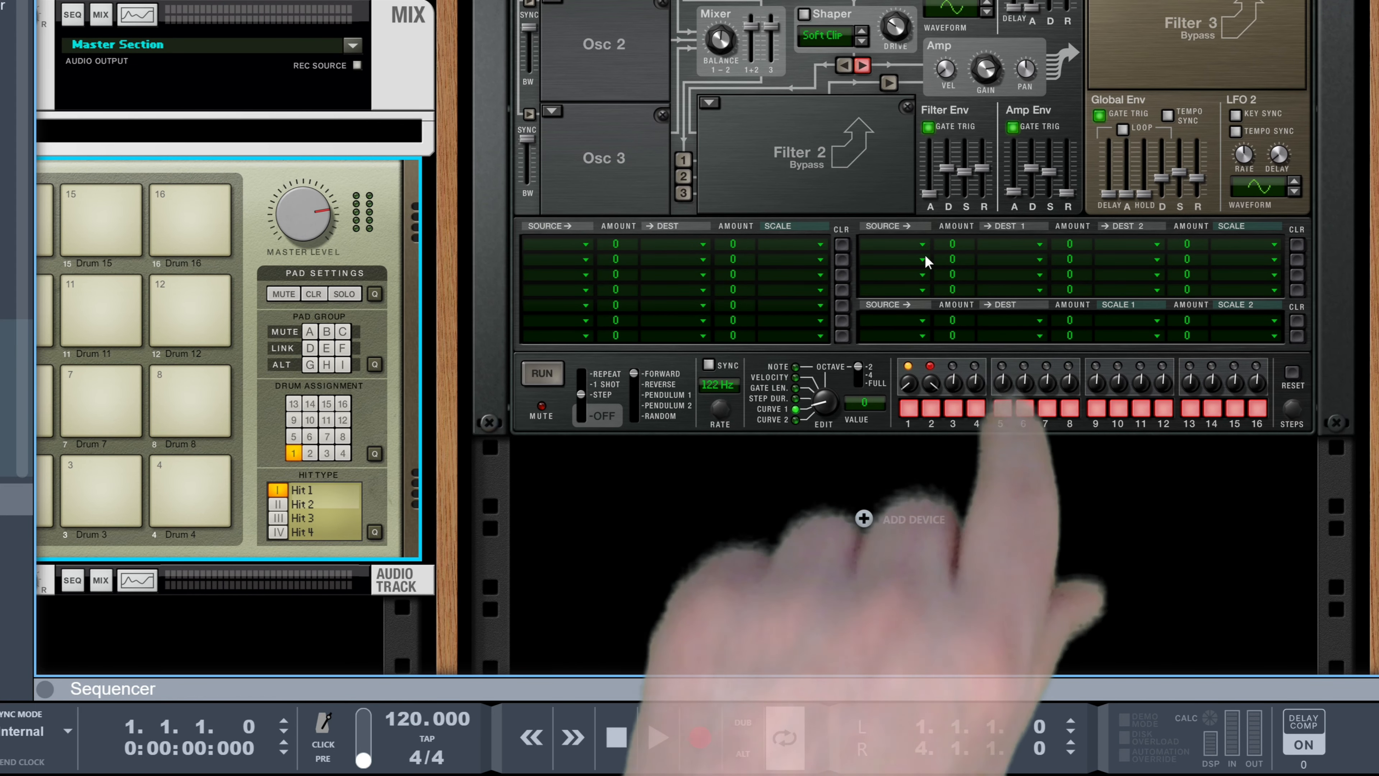
left_click(923, 245)
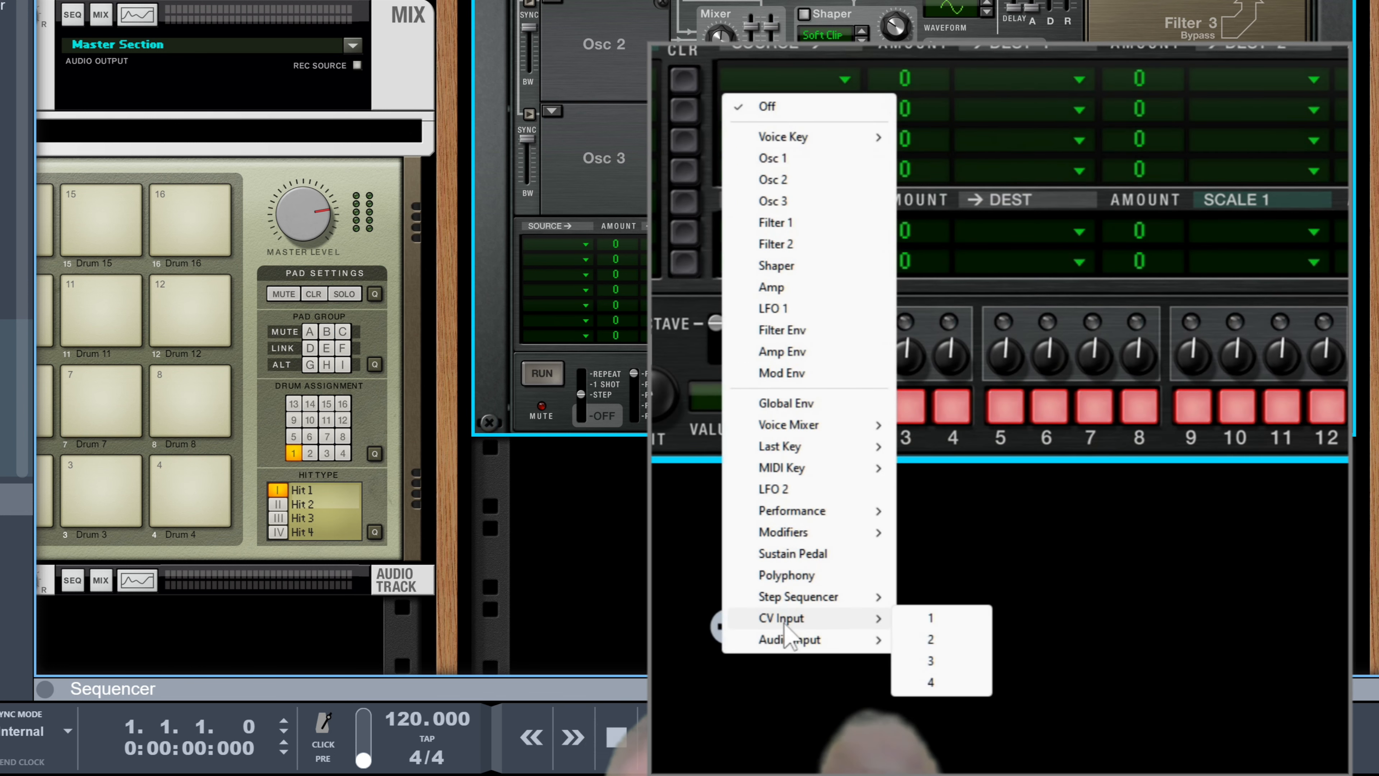
mouse_move(806, 595)
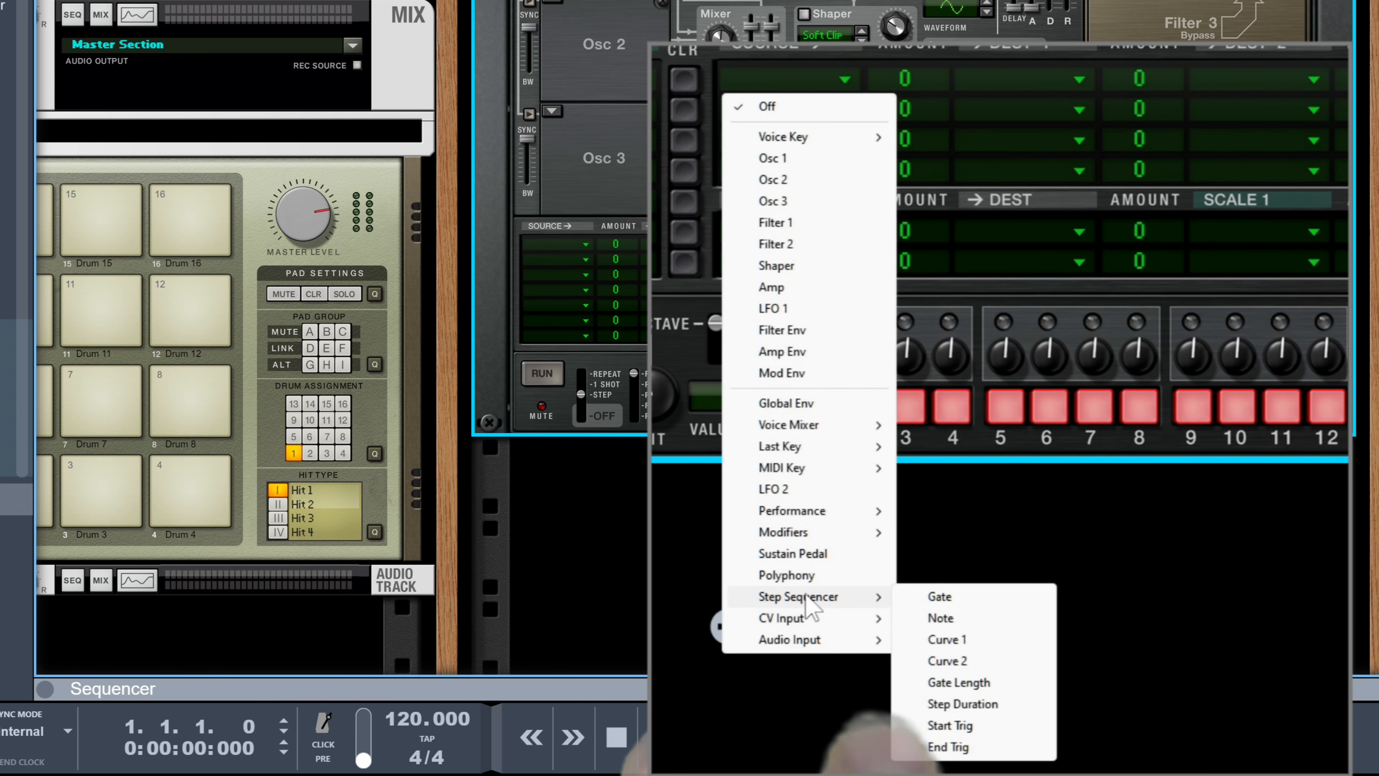
left_click(947, 639)
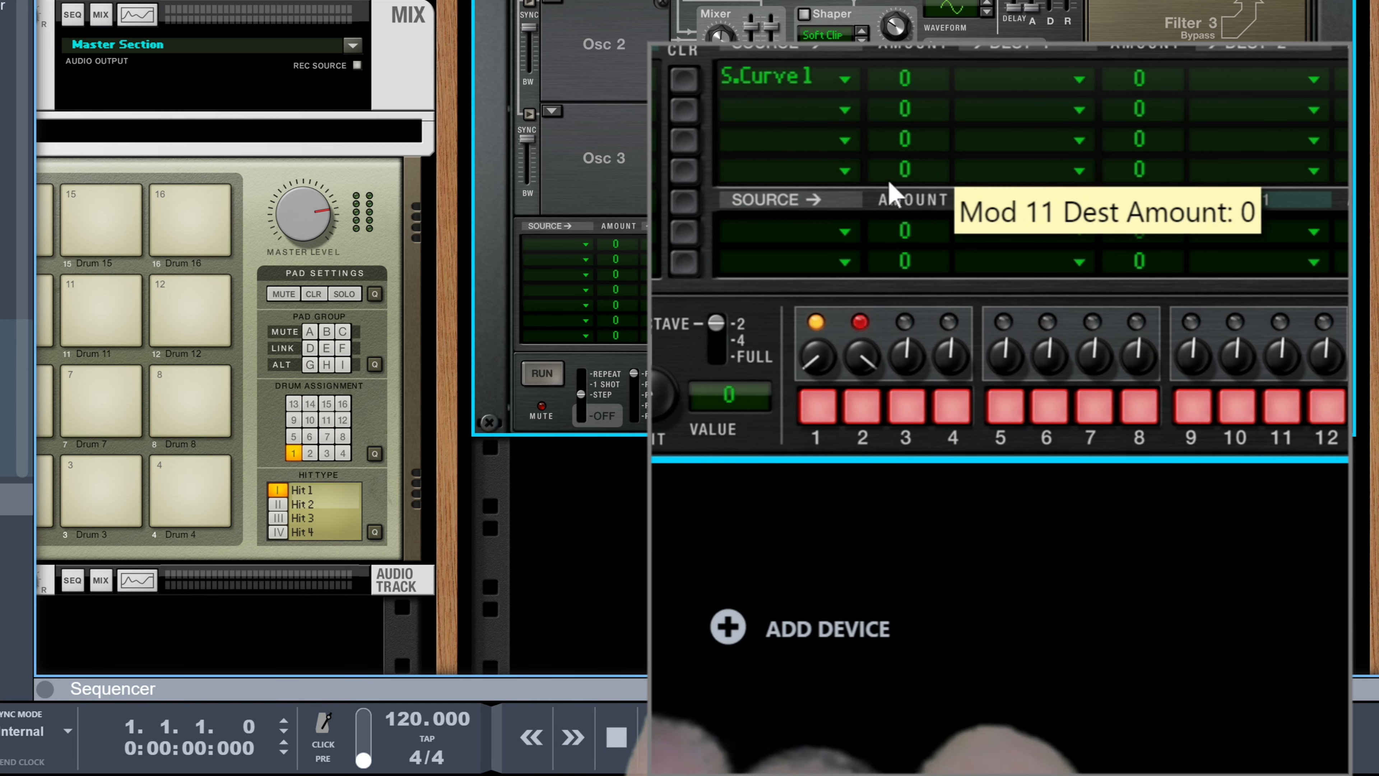
left_click(1079, 81)
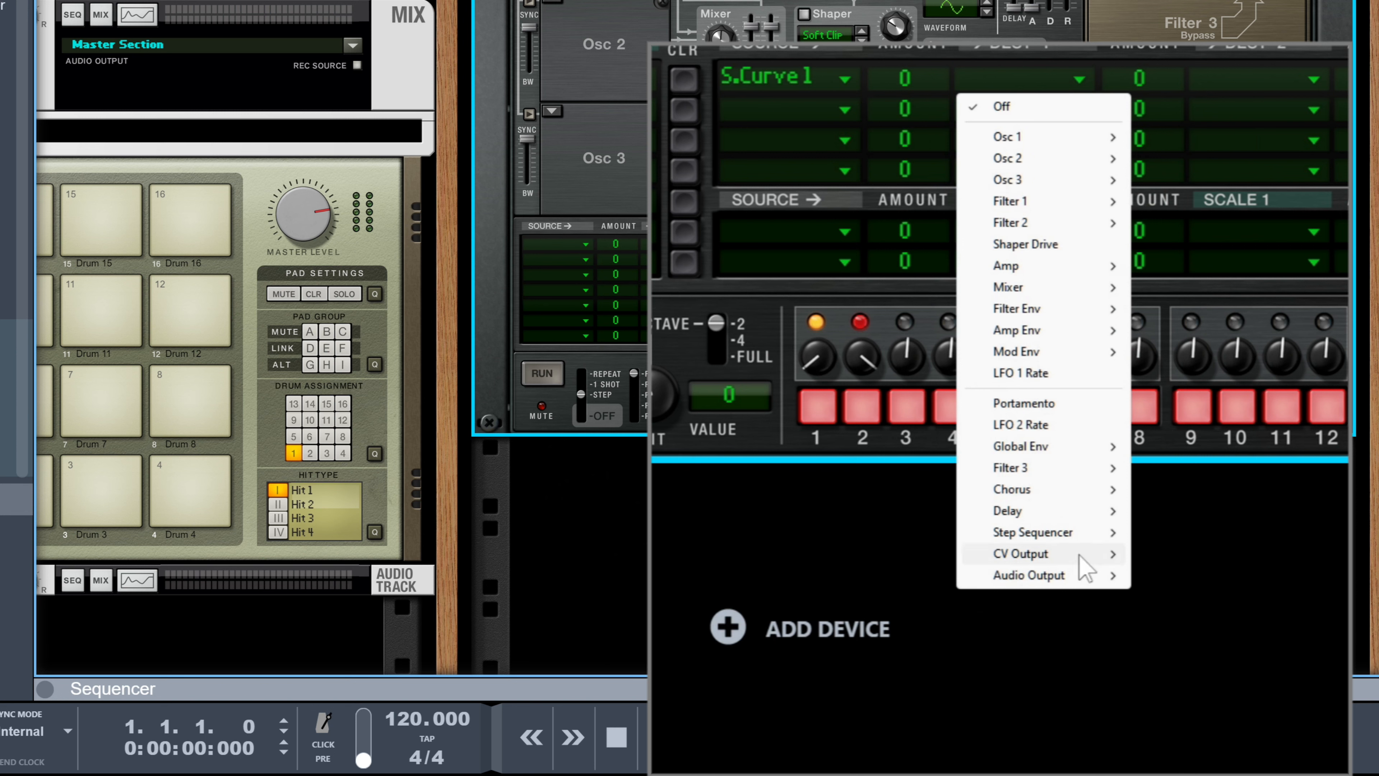
mouse_move(1081, 557)
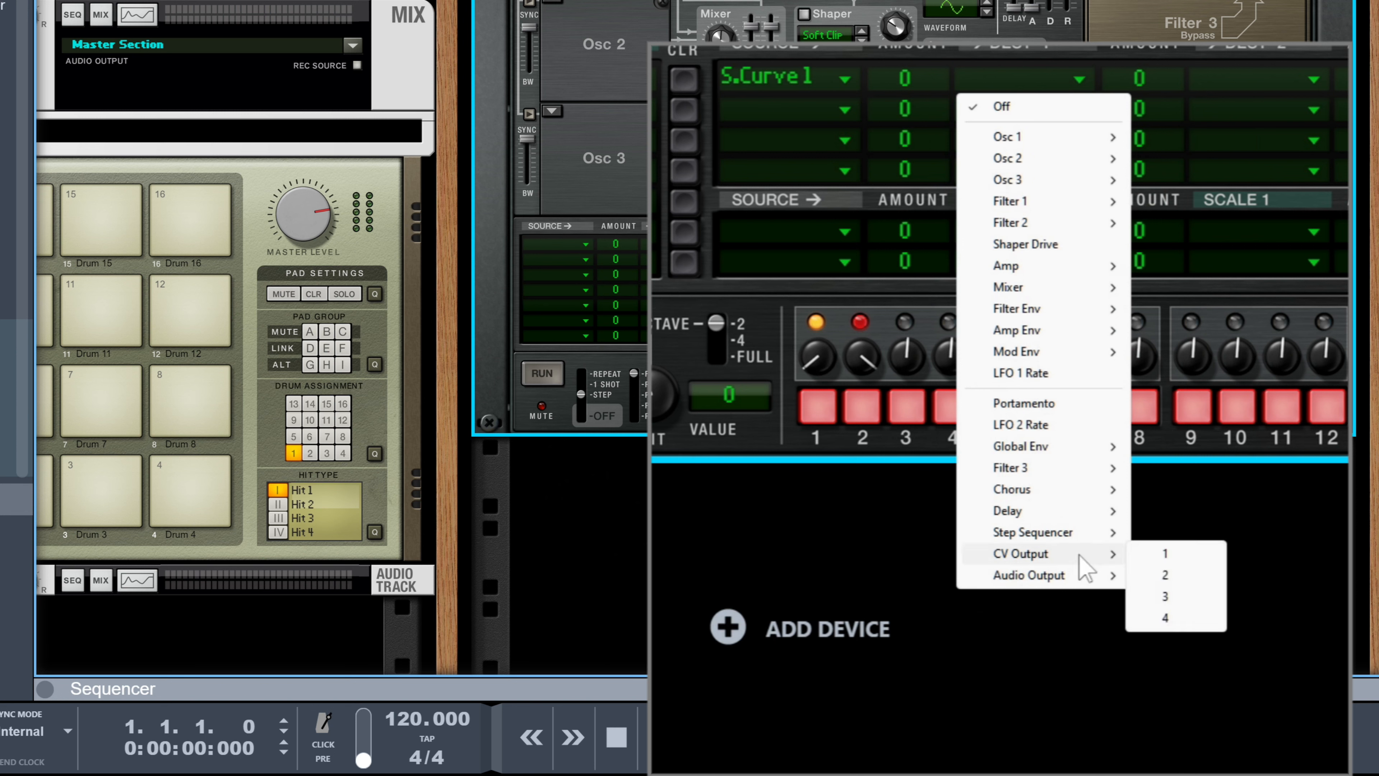
left_click(1167, 553)
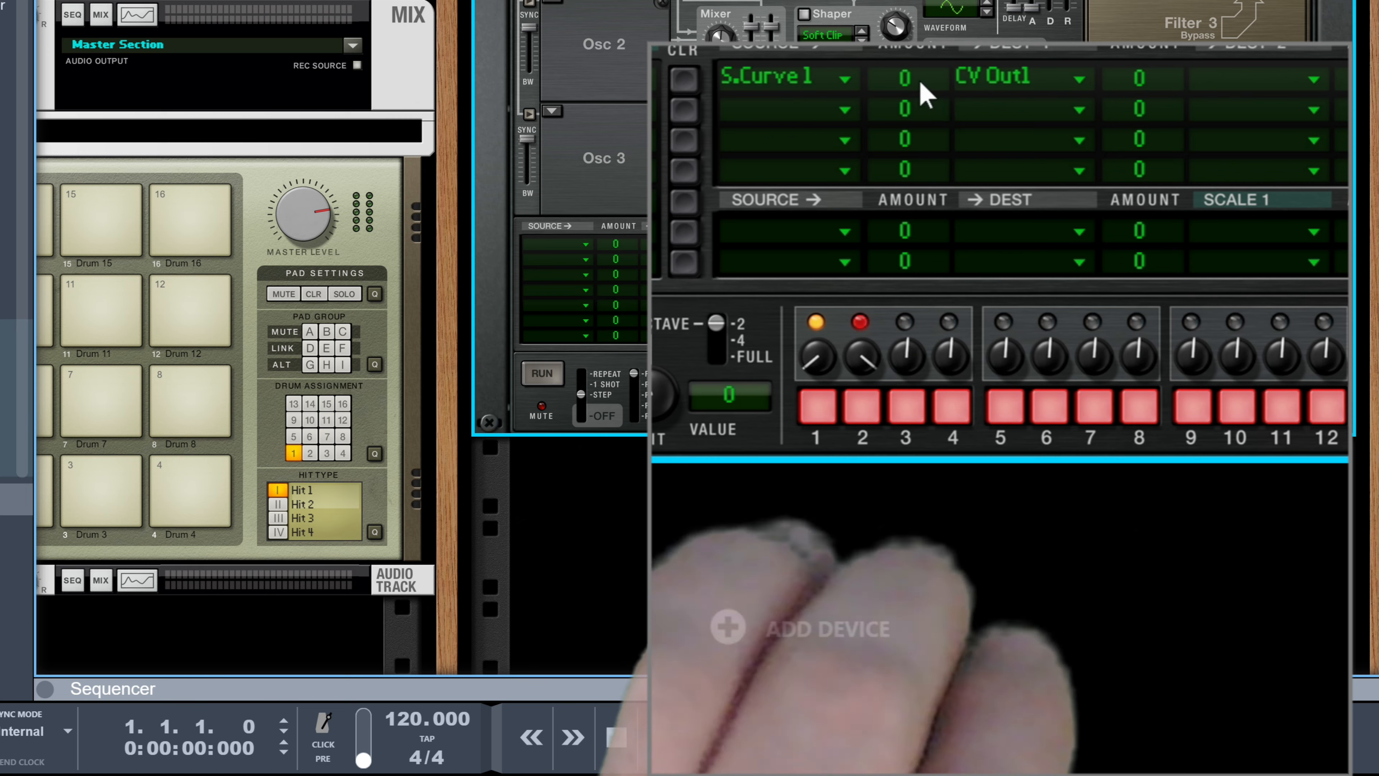
left_click_drag(915, 87, 915, 22)
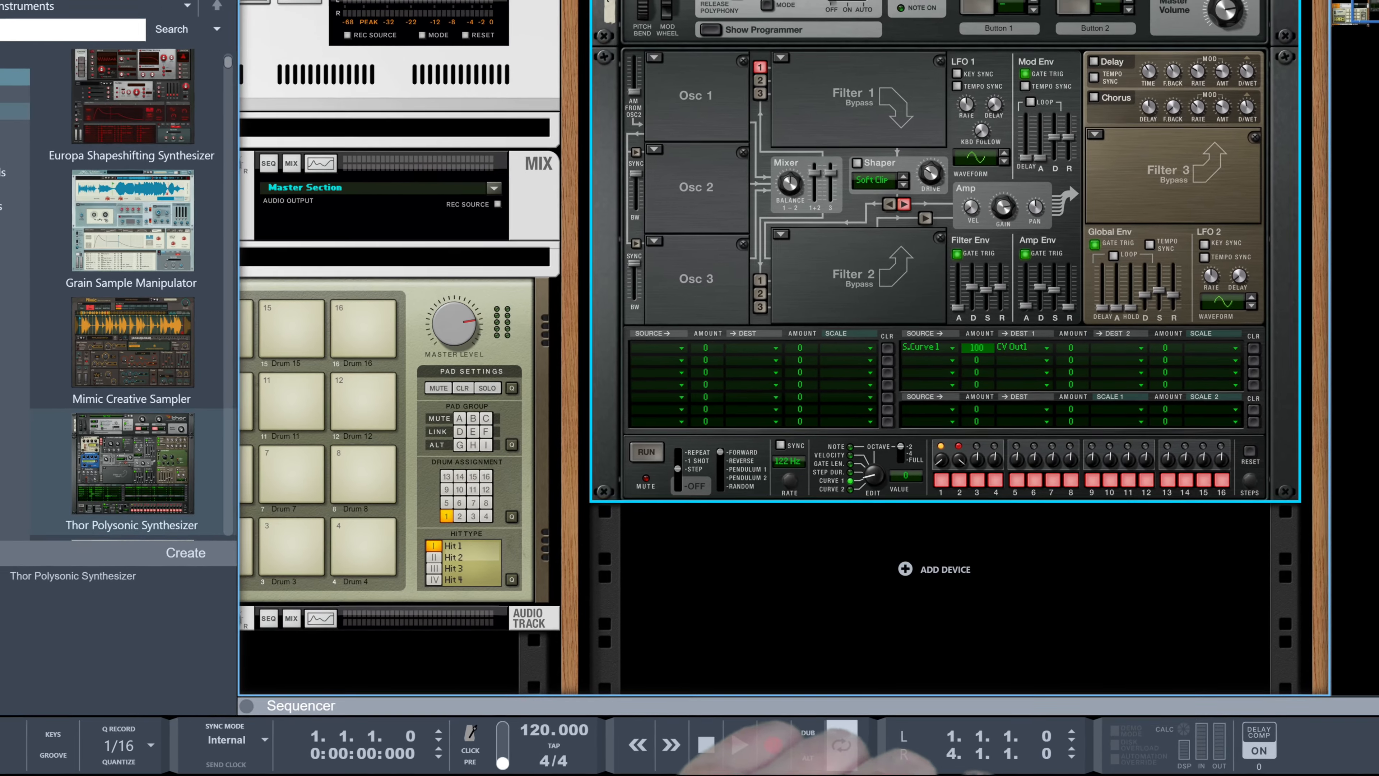
Step: Search the utilities for "dua" and add a Dual CV Source below Thor in the rack
left_click(22, 131)
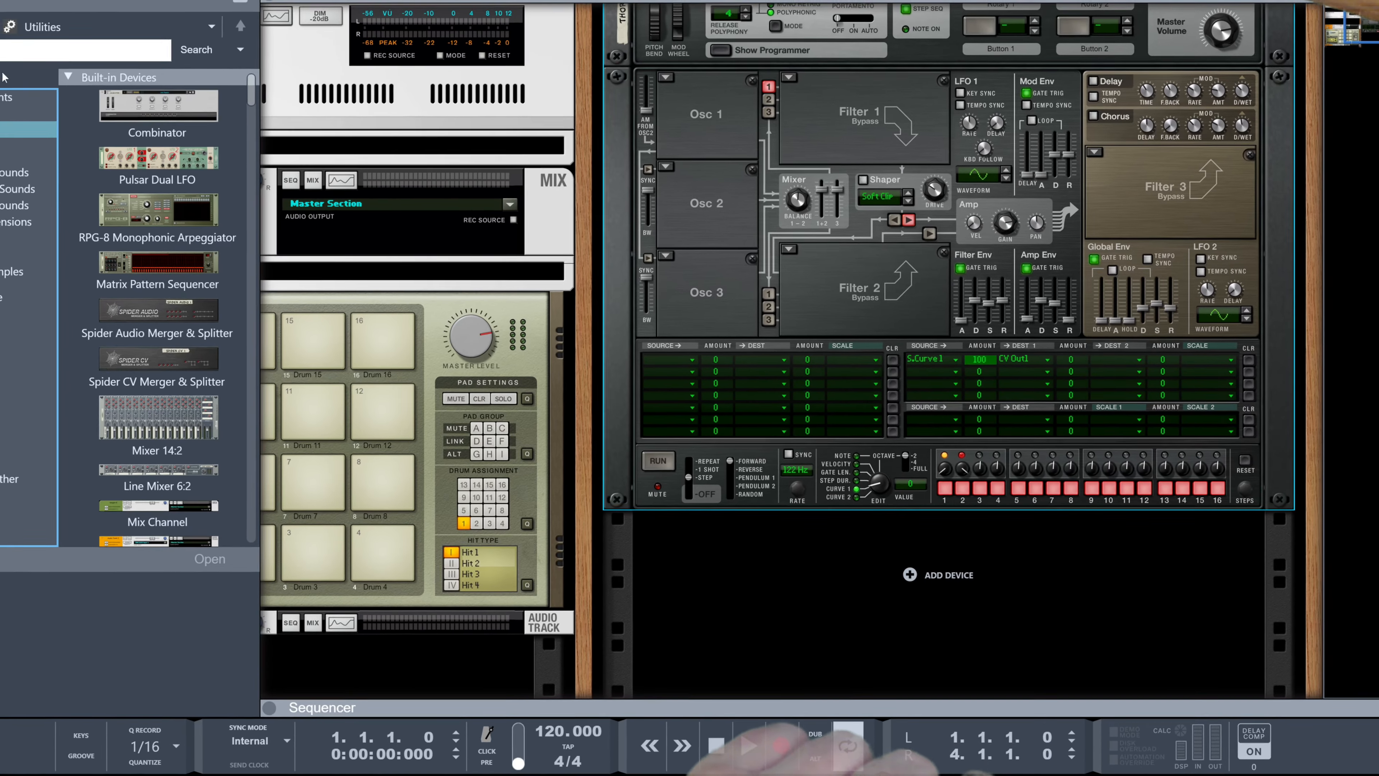
left_click(54, 9)
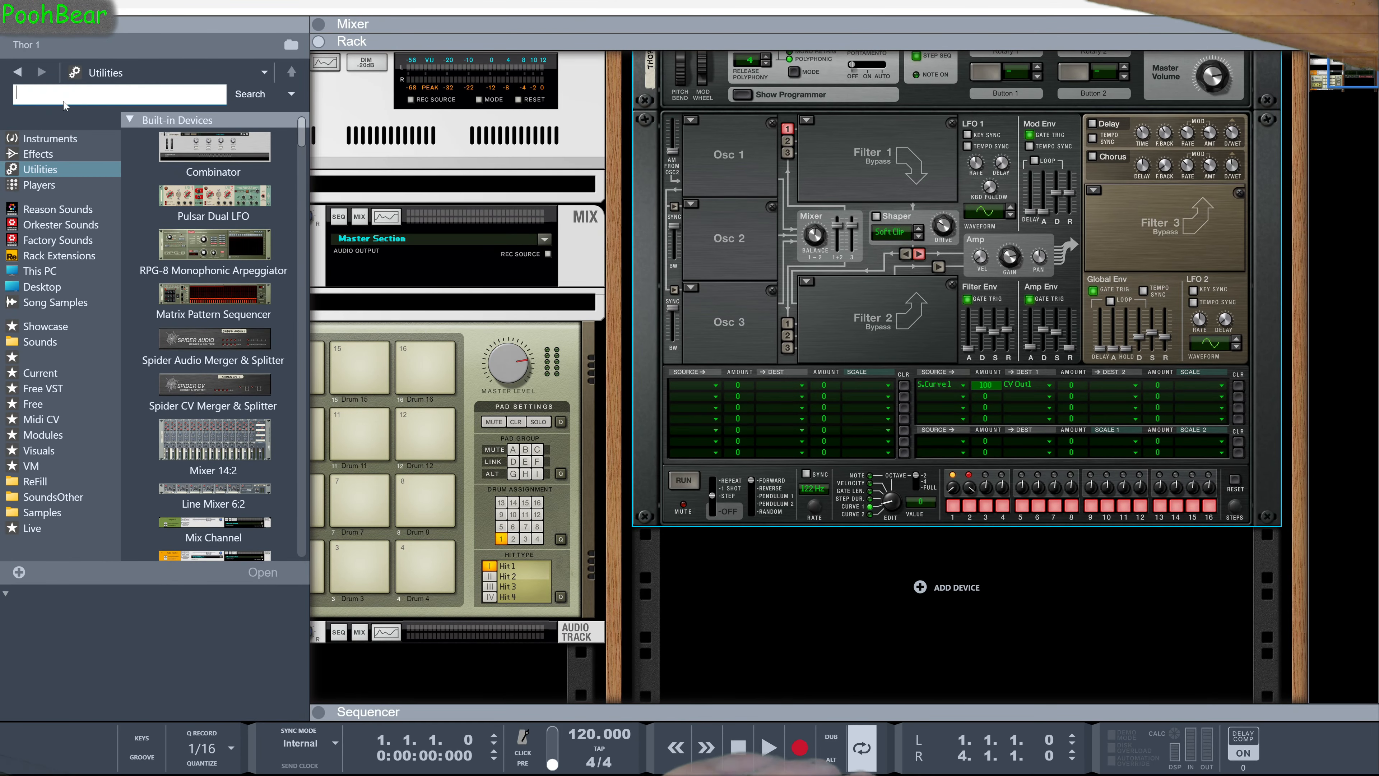
type("du")
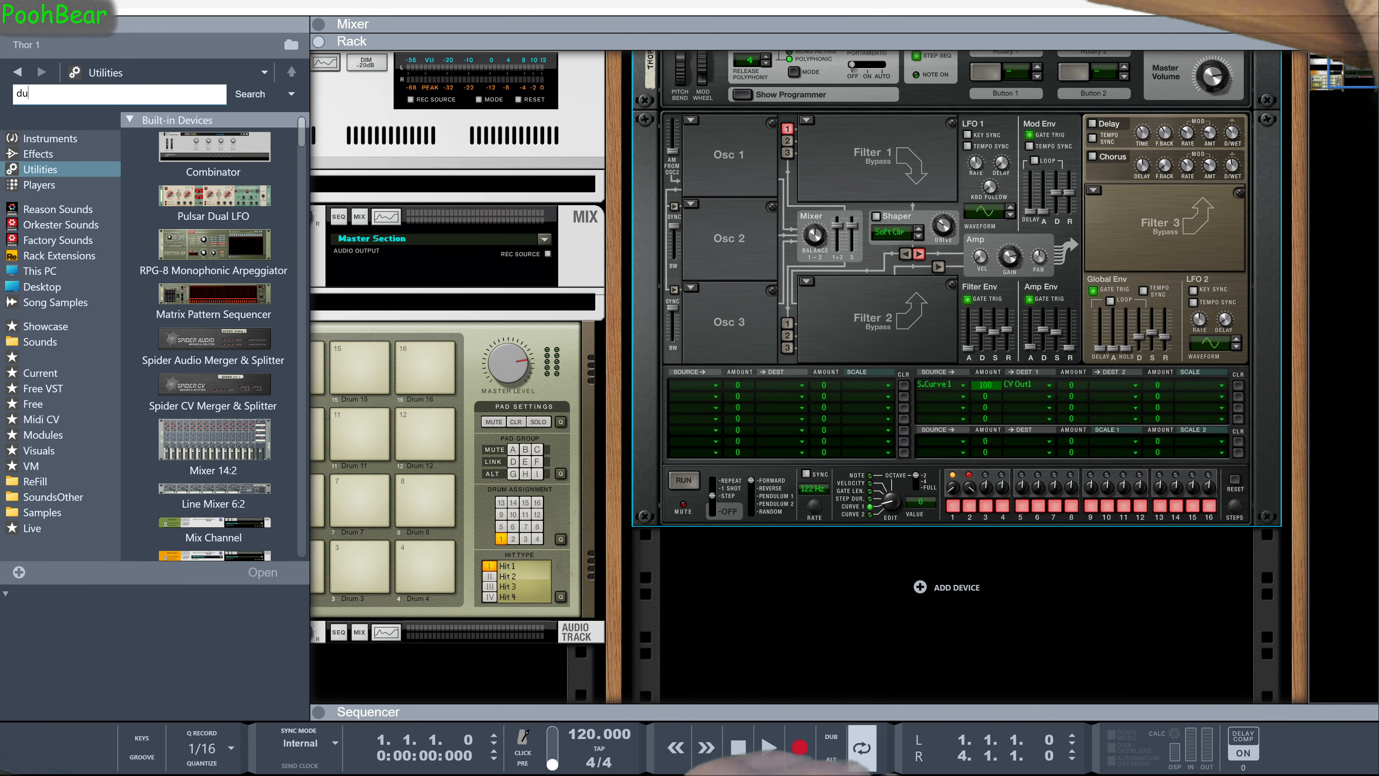
type("a")
left_click_drag(227, 215, 795, 552)
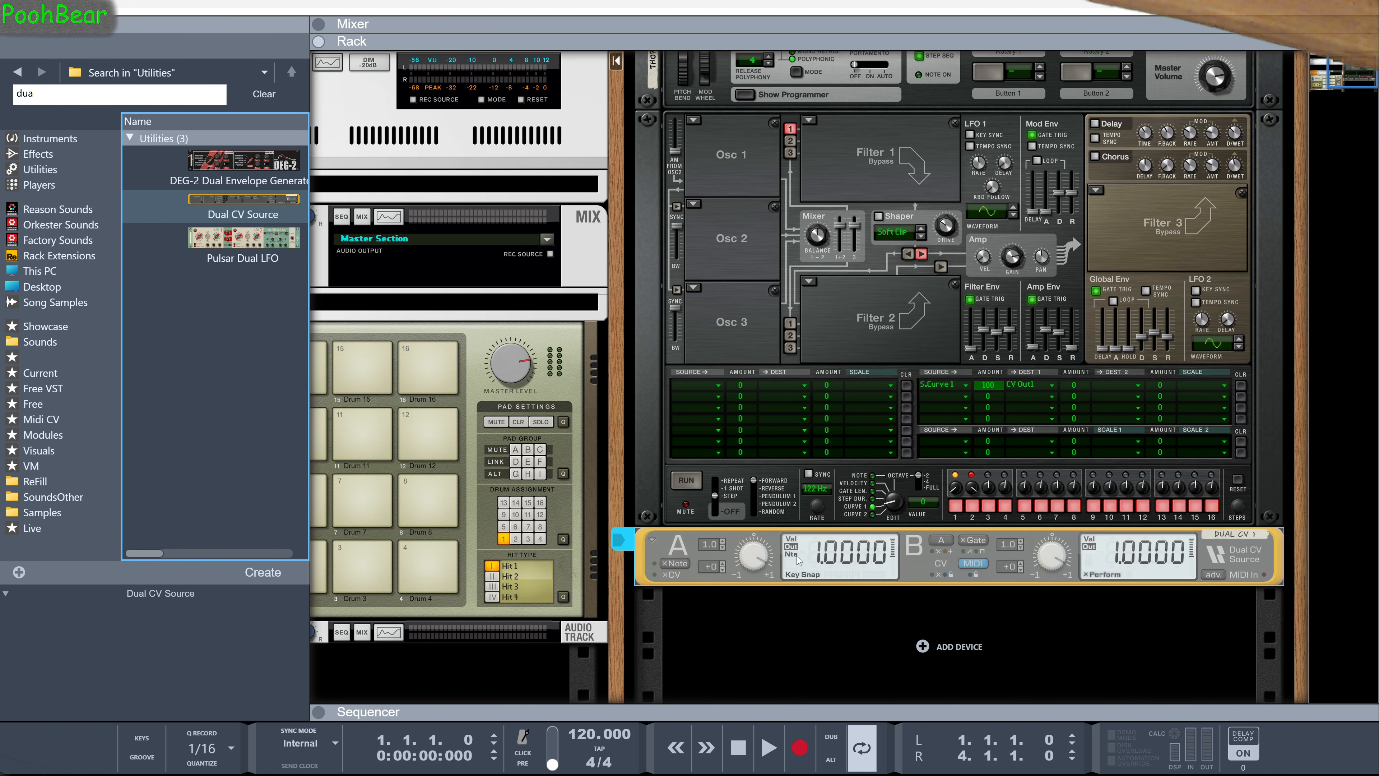
Step: Connect Thor's sequencer Curve 1 output to CV In A of the Dual CV Source and Thor's CV 1 modulation output to CV In B
key("Tab")
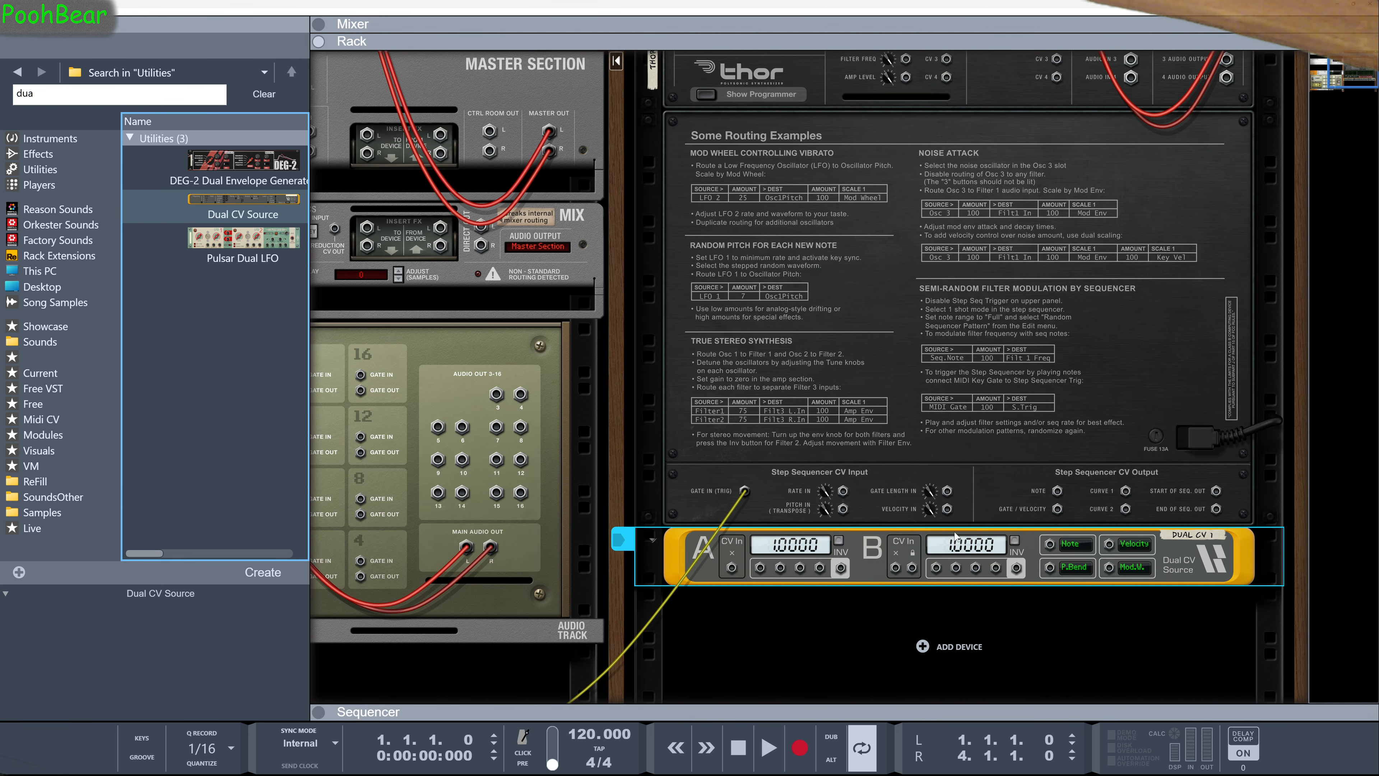
left_click_drag(1127, 492, 1010, 471)
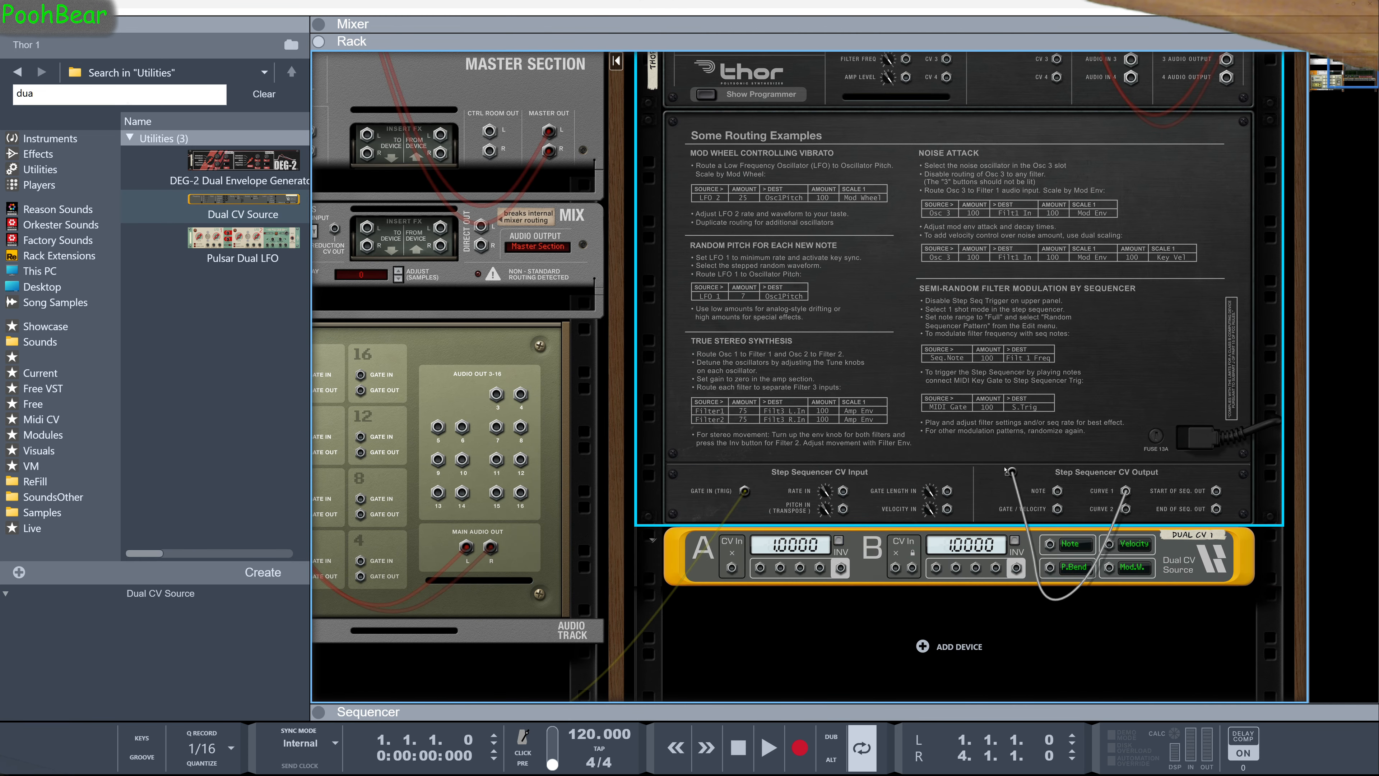
left_click_drag(732, 569, 732, 569)
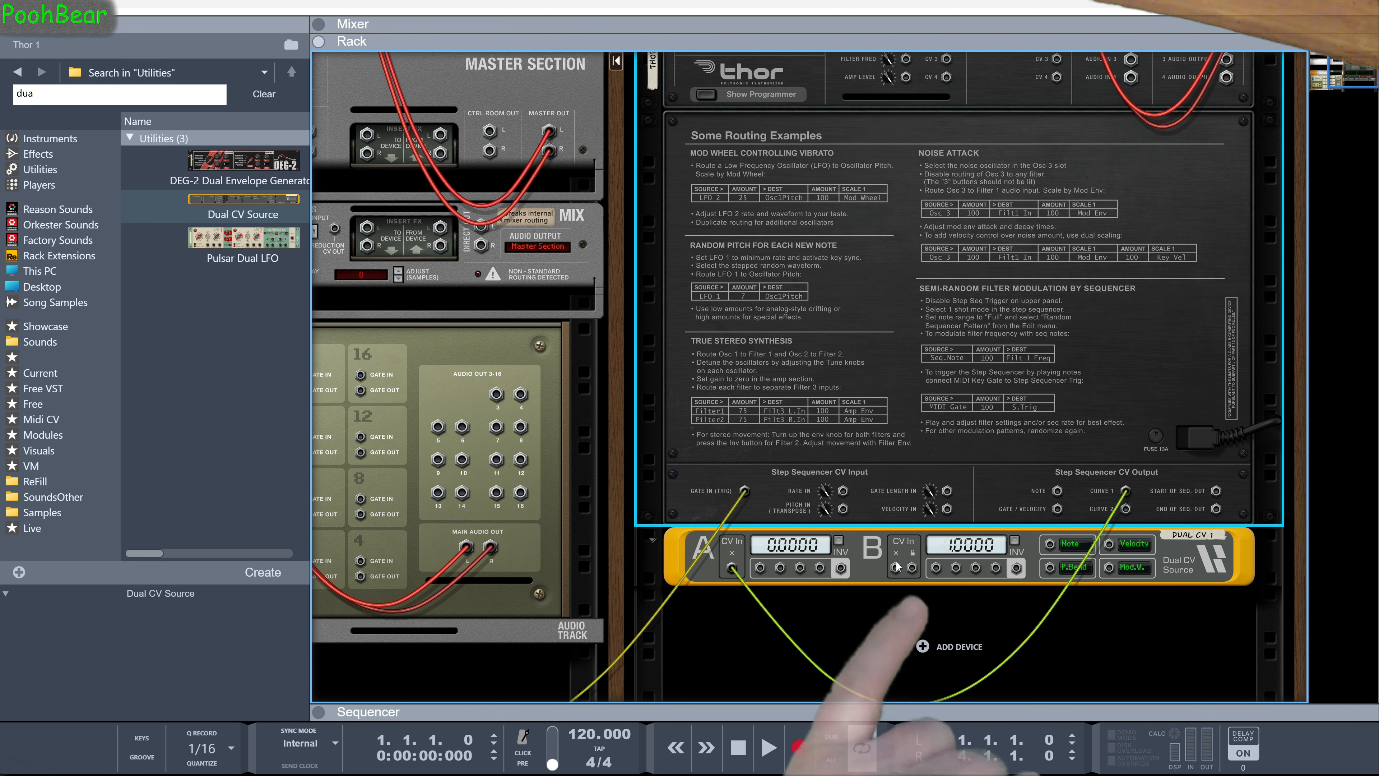
mouse_move(896, 568)
left_mouse_down()
mouse_move(961, 337)
mouse_move(976, 32)
mouse_move(945, 66)
mouse_move(947, 107)
mouse_move(1056, 109)
left_mouse_up()
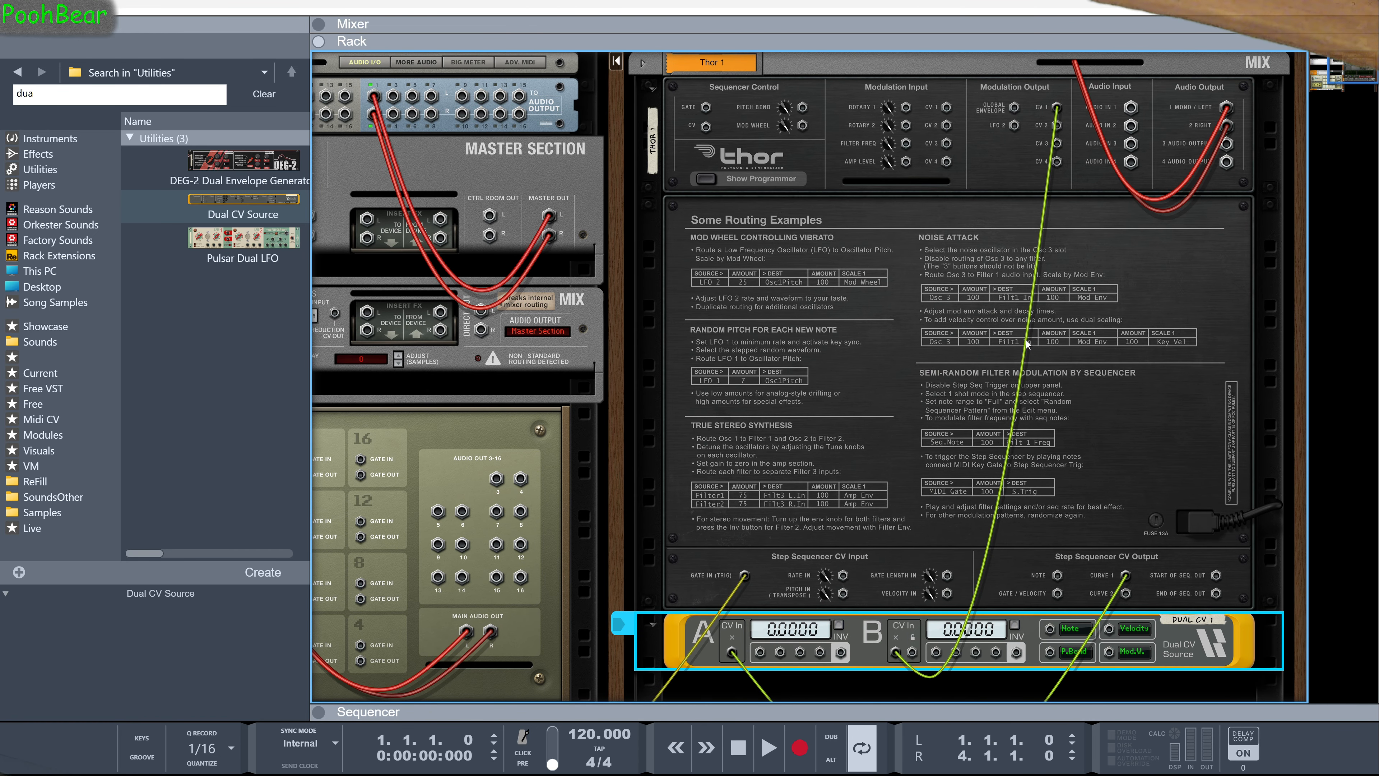
Step: Advance Thor's sequencer with its Run control and Kong pad 1 to compare the two Dual CV Source readings
key("Tab")
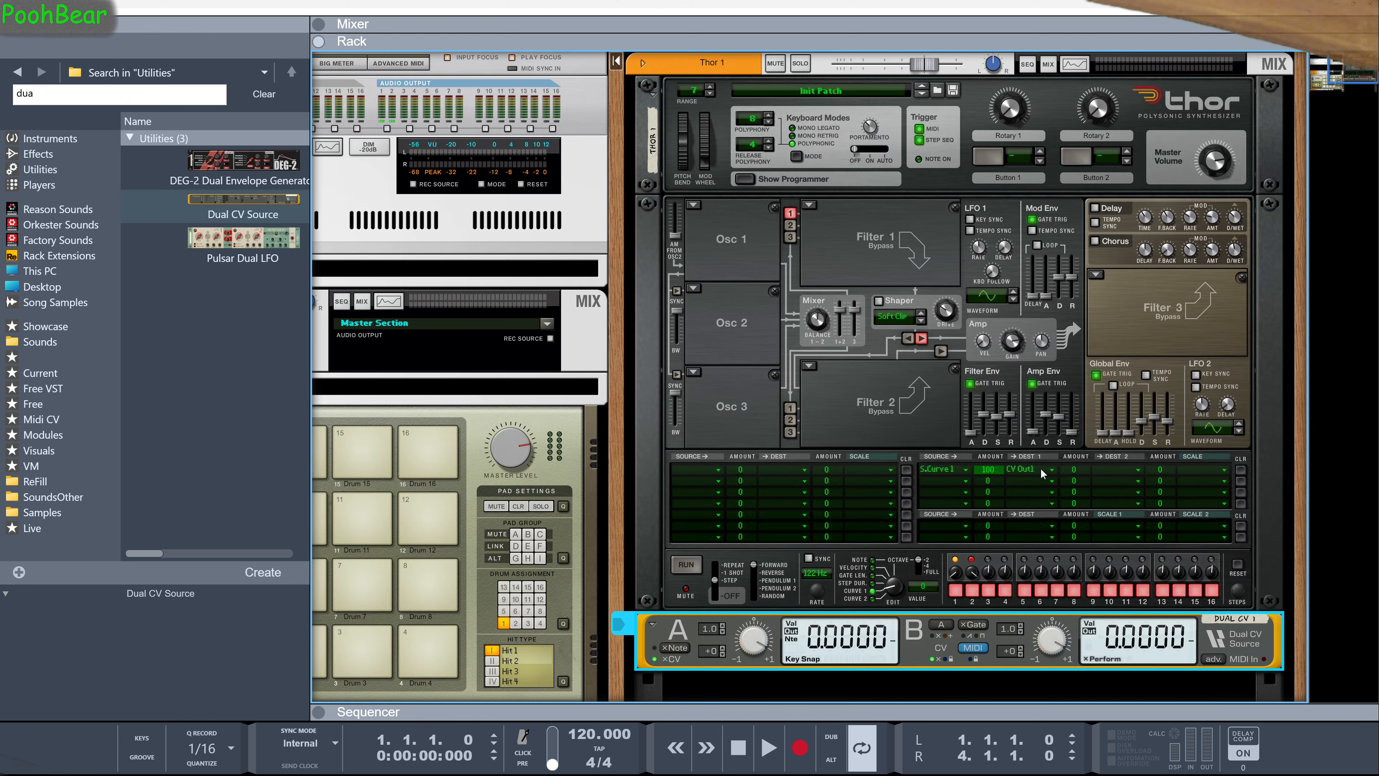
left_click(686, 564)
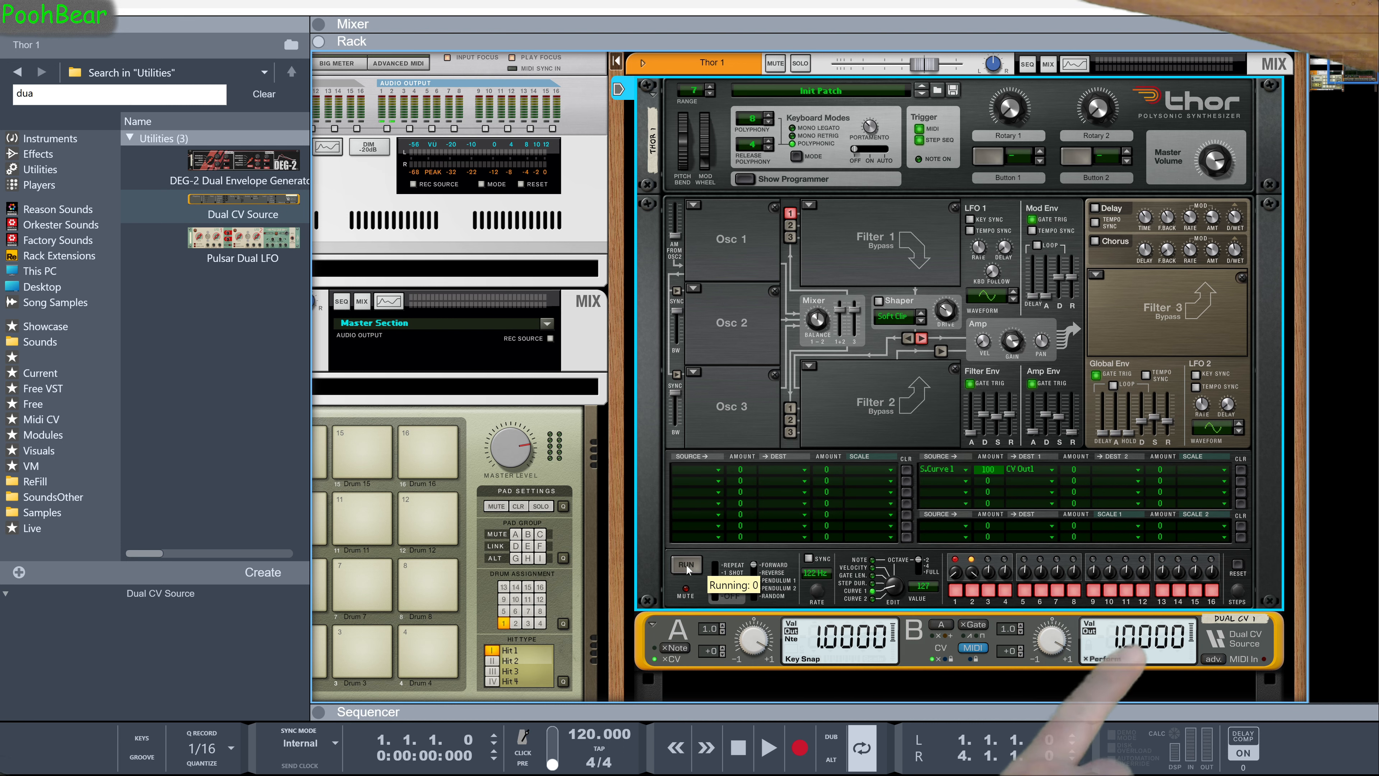
left_click_drag(622, 580, 768, 505)
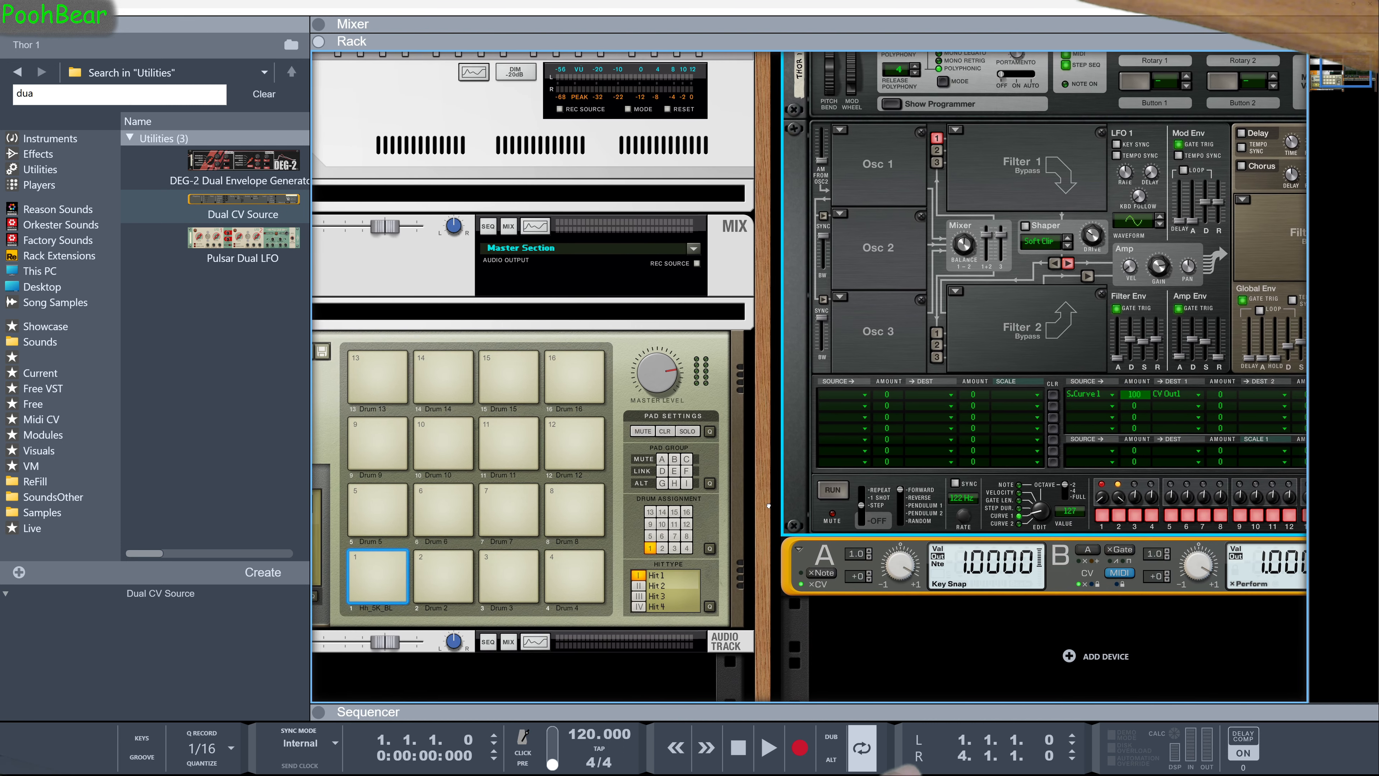
left_click(399, 584)
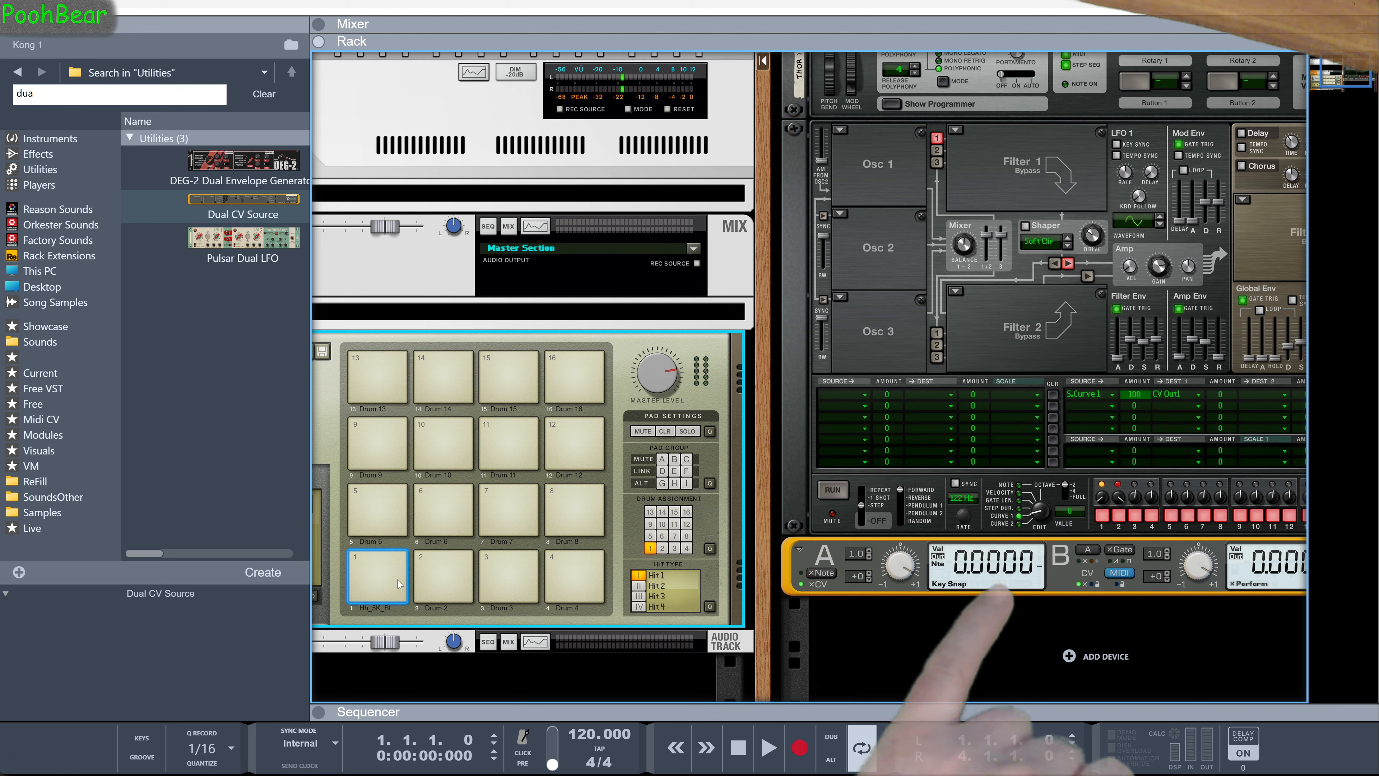
left_click(399, 584)
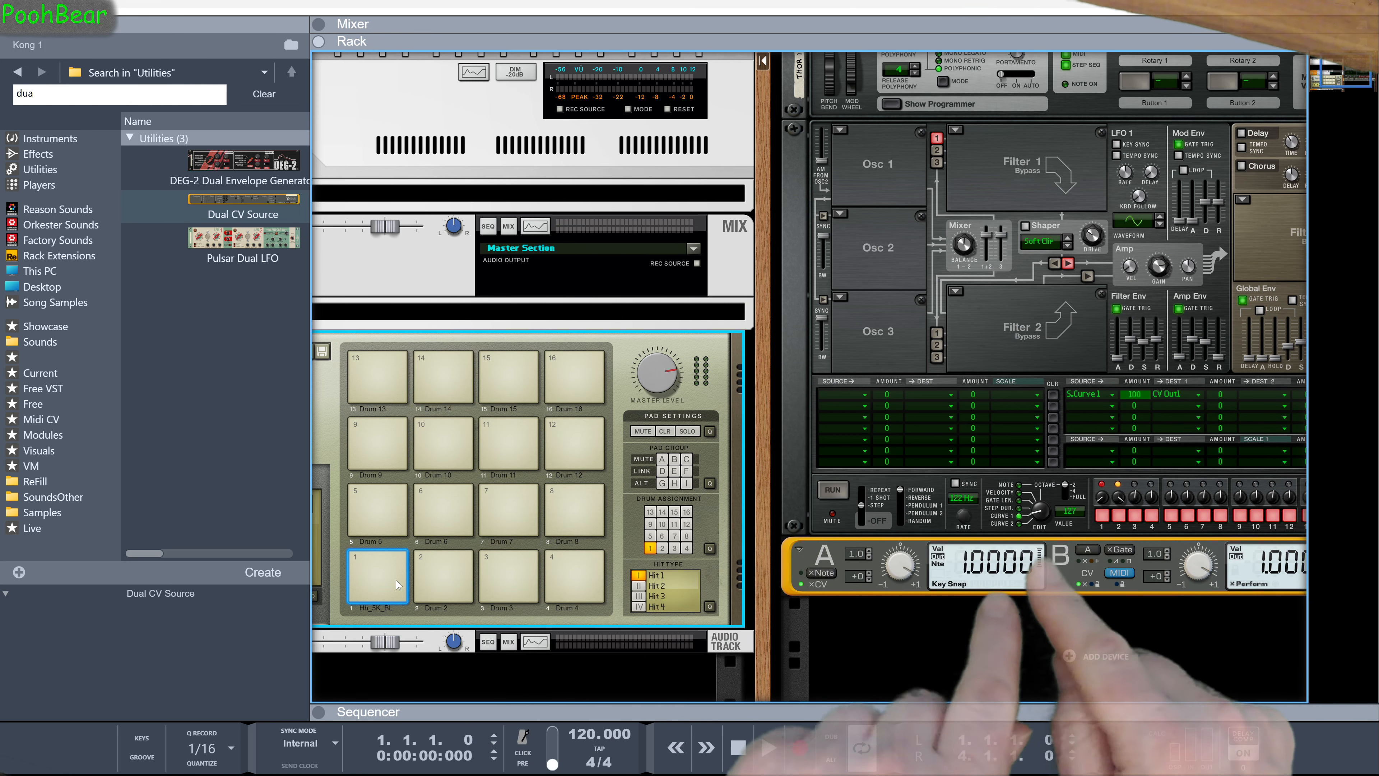
left_click(836, 498)
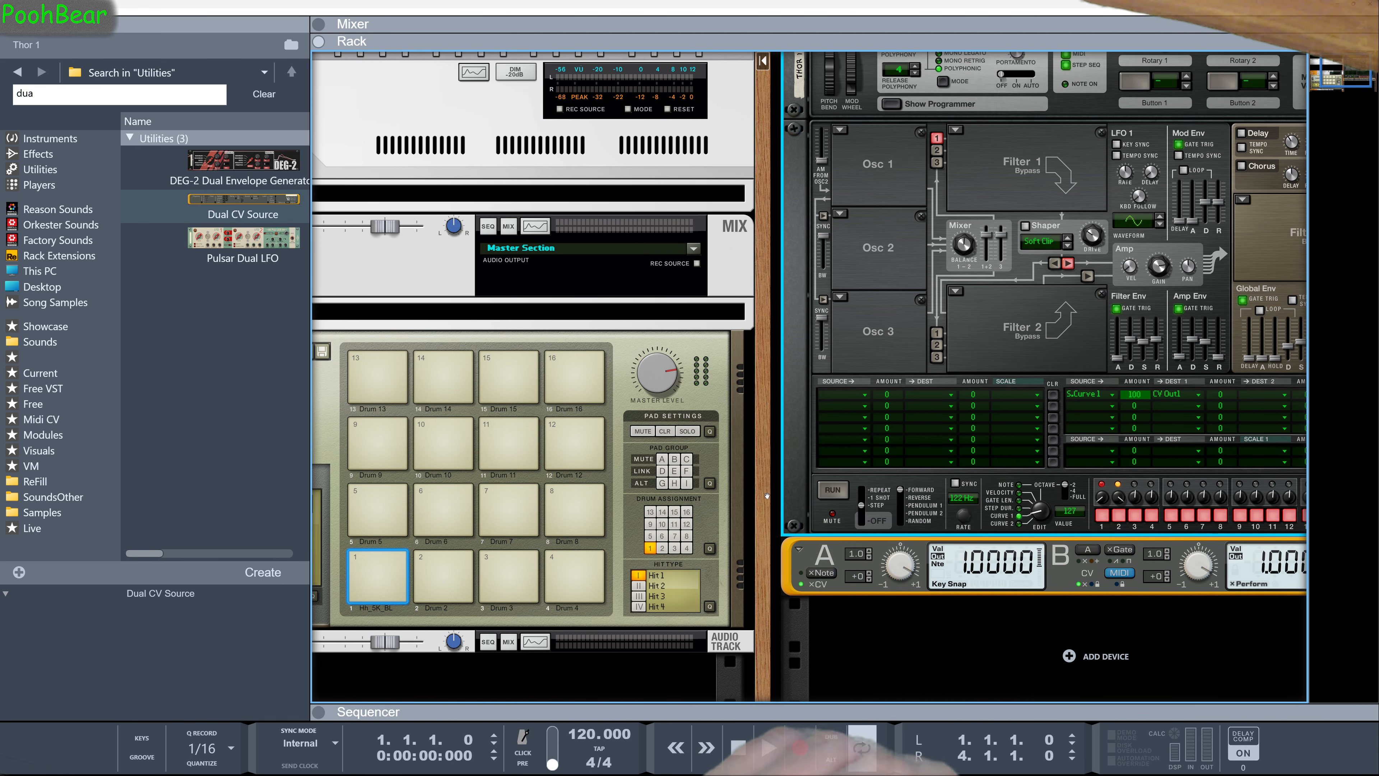
Step: Connect an output of Dual CV Source section B to the Pan CV input of Kong's mix channel
key("Tab")
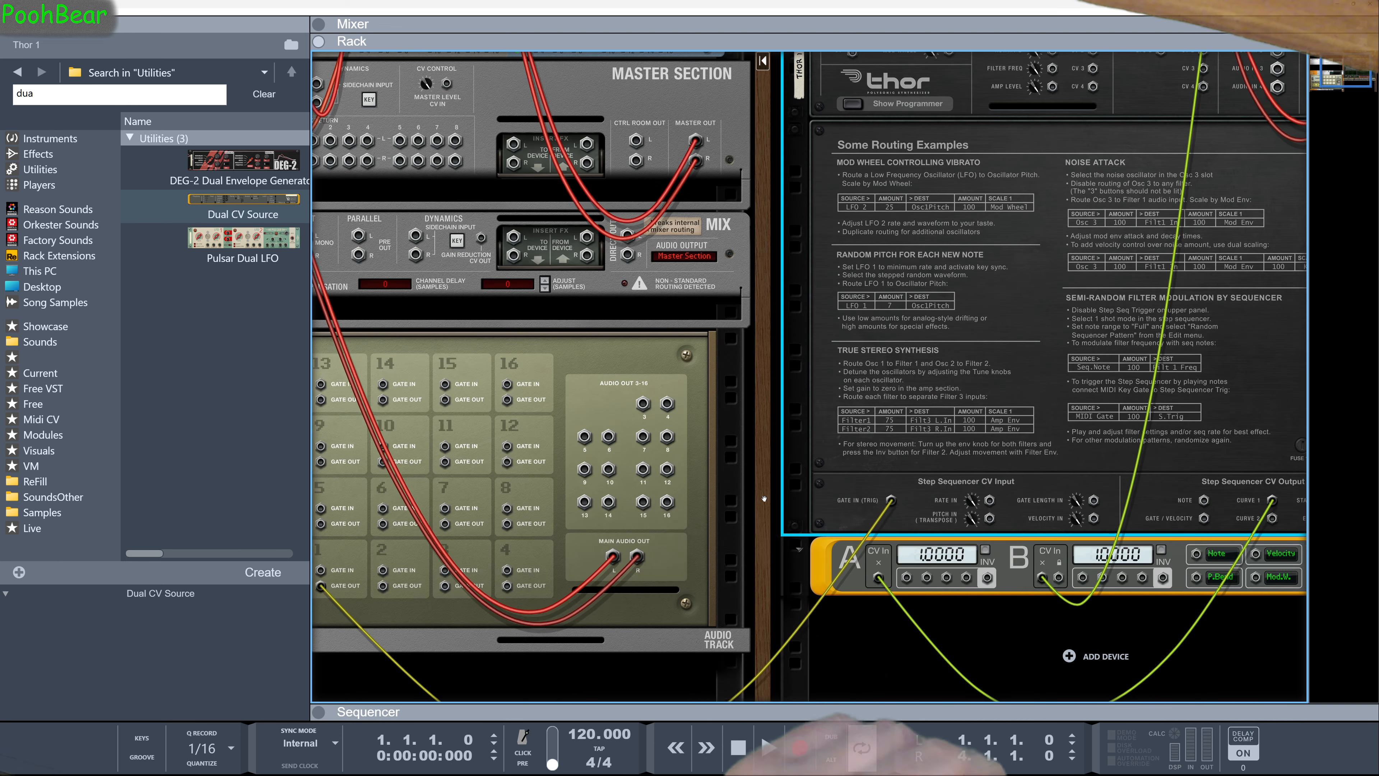
left_click_drag(1083, 578, 377, 285)
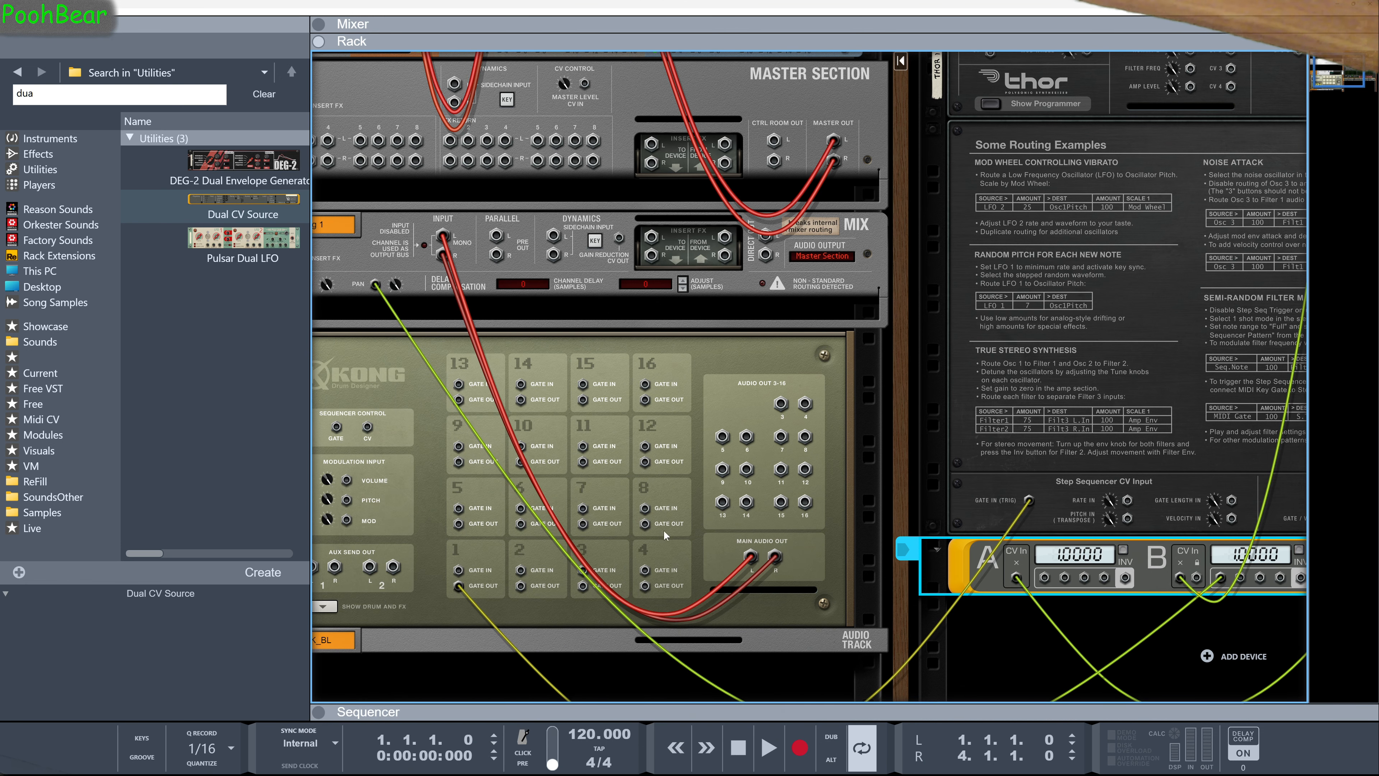
key("Tab")
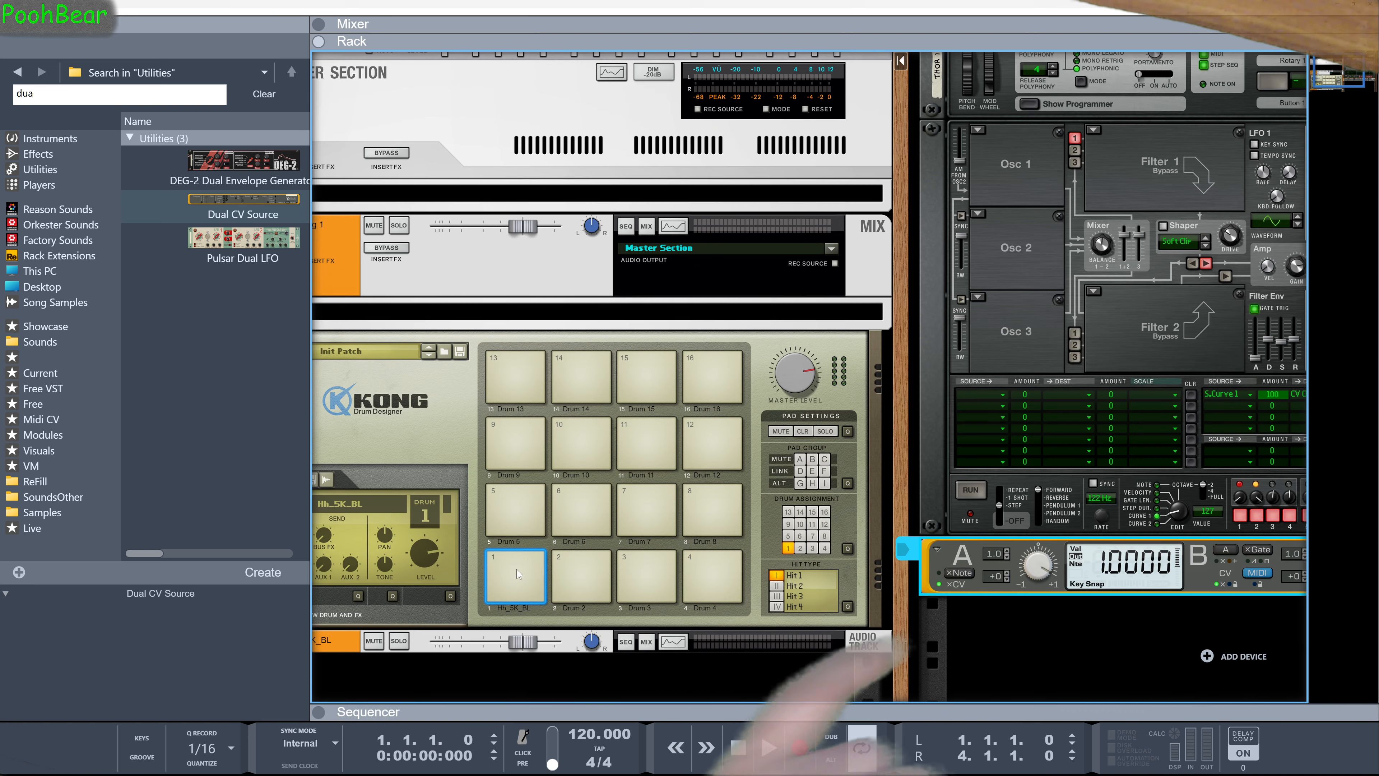
Step: Play Kong pad 1 several times to check the panning on the mix channel's level meters
left_click(516, 569)
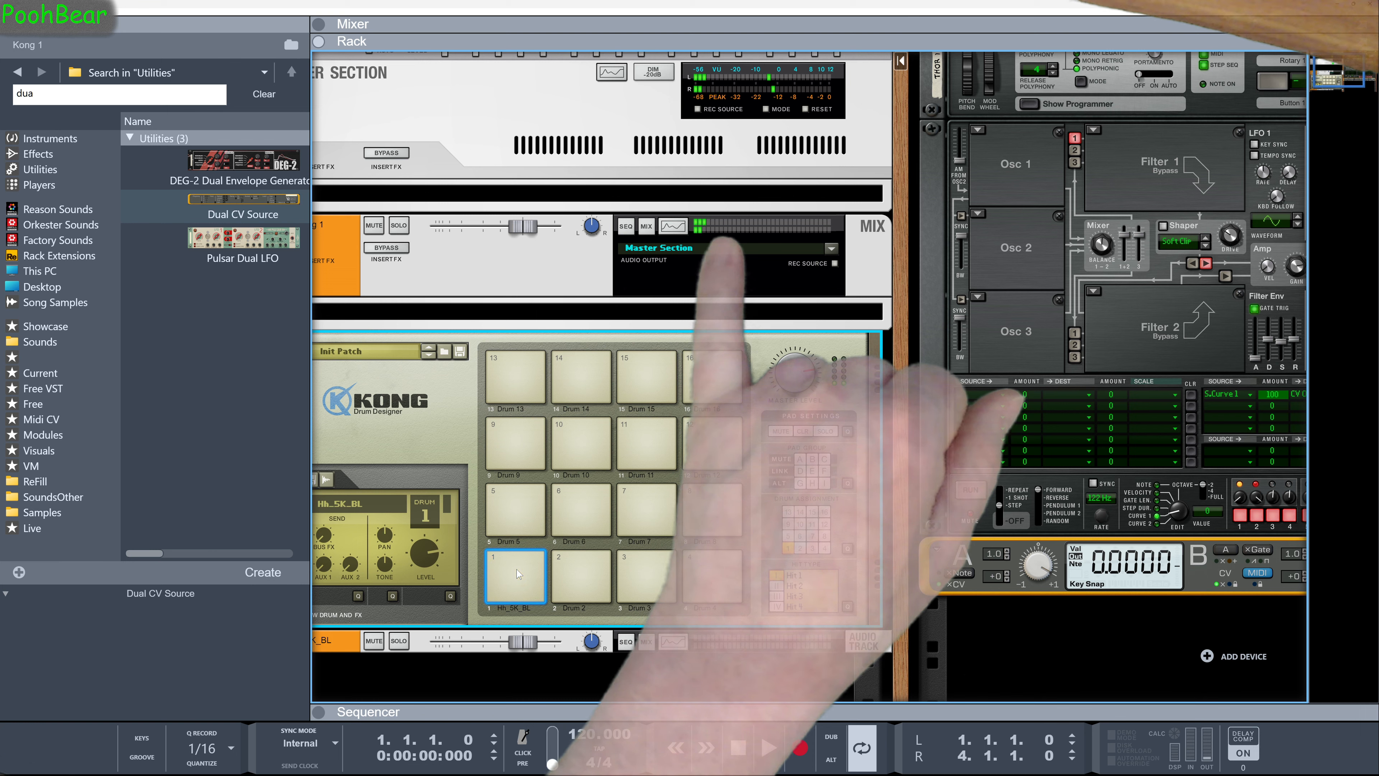
left_click(516, 569)
left_click(516, 570)
left_click(516, 570)
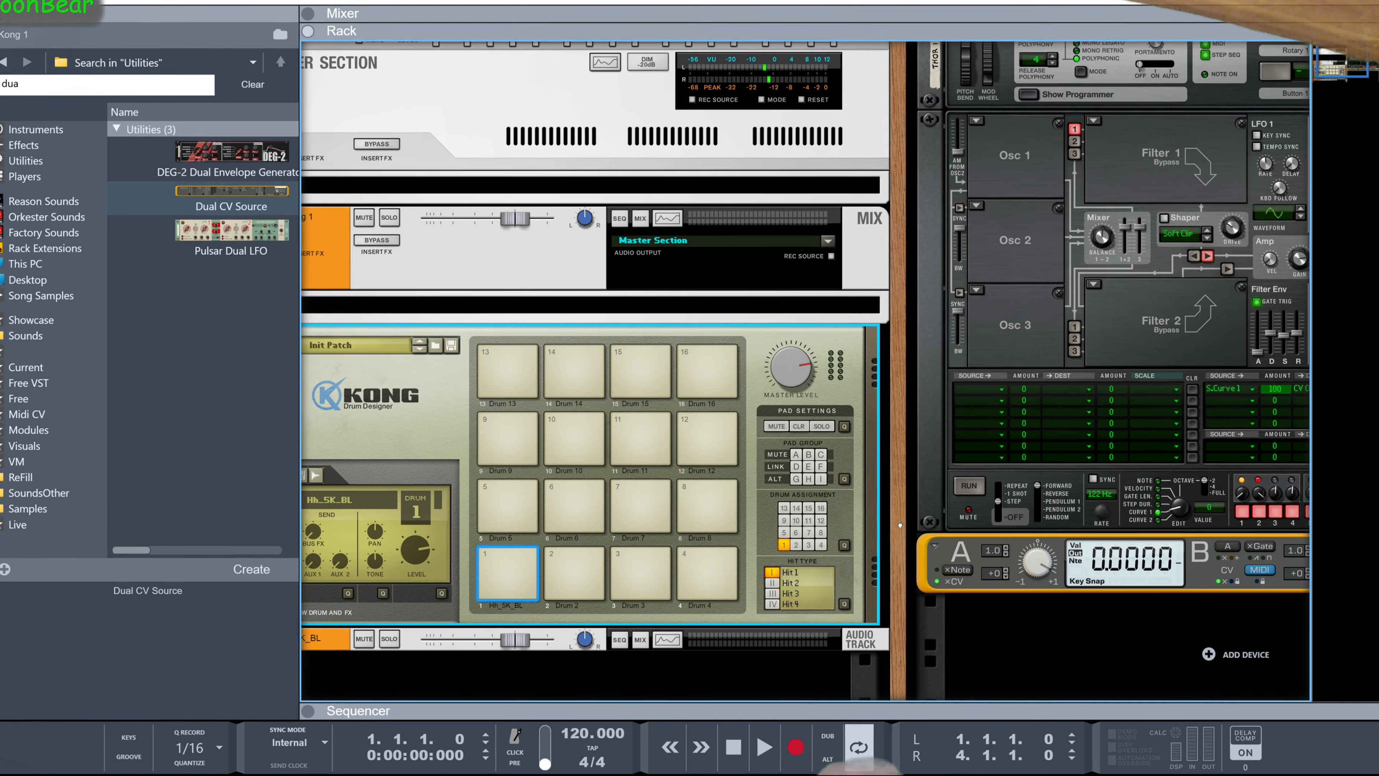
Step: Set the Curve 1 routing's second destination in Thor to CV Output 1 with an amount of 100
left_click_drag(899, 525, 607, 552)
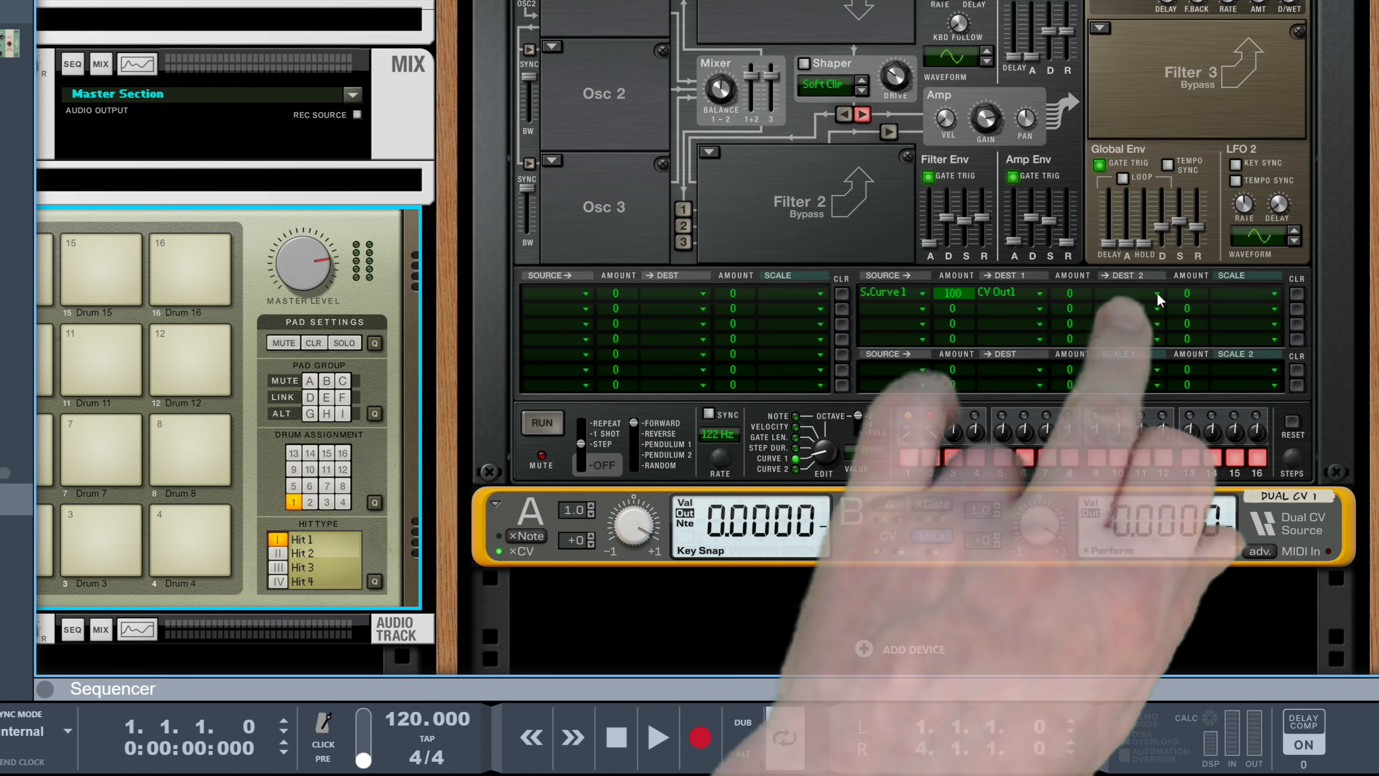
left_click(1157, 294)
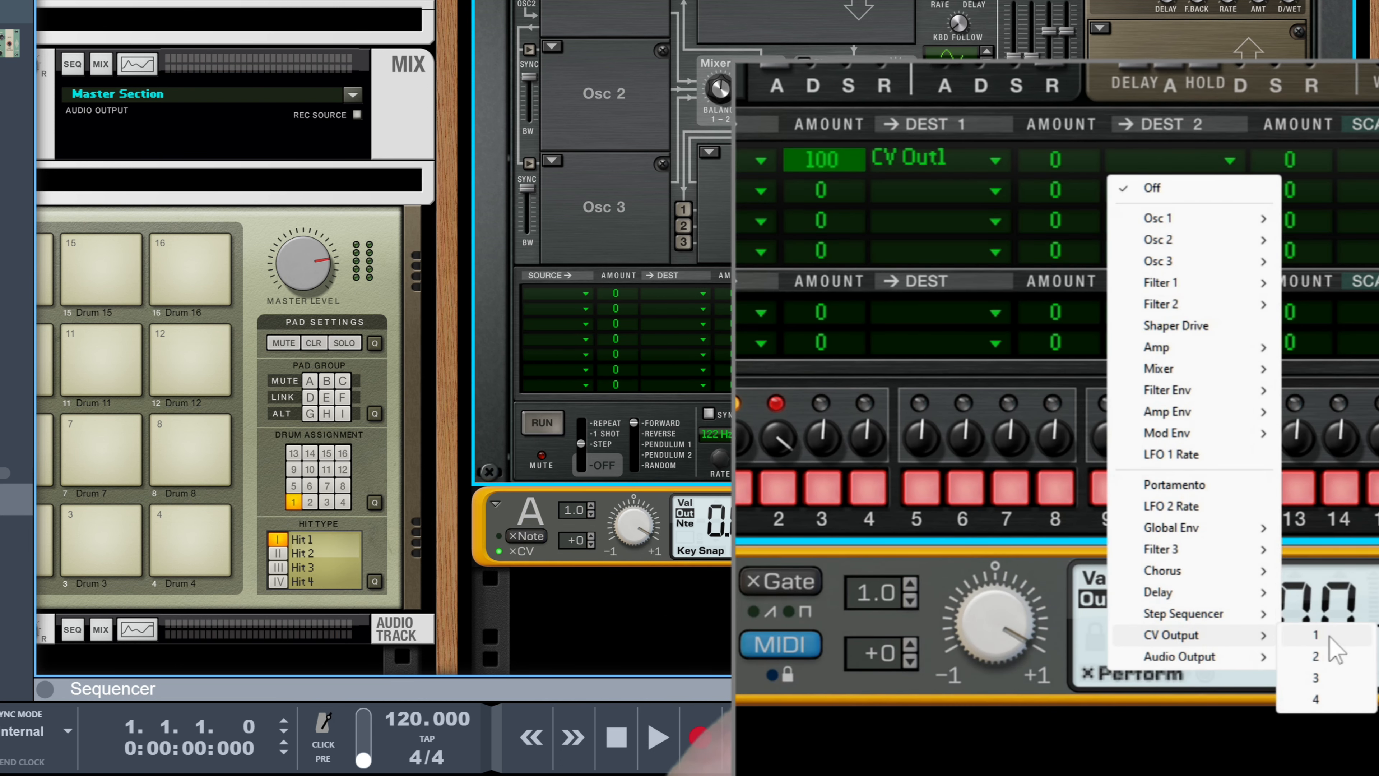
left_click(1330, 636)
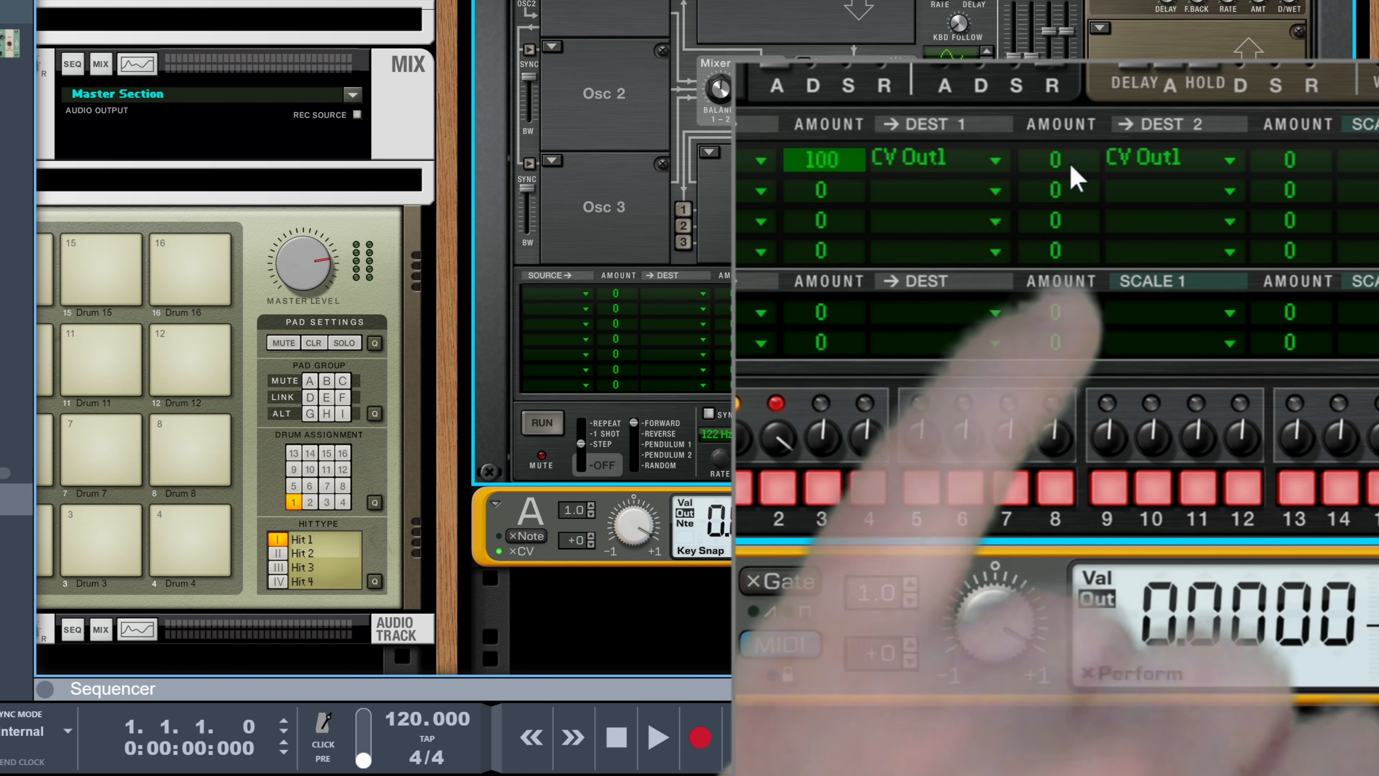
left_click_drag(1071, 166, 1071, 120)
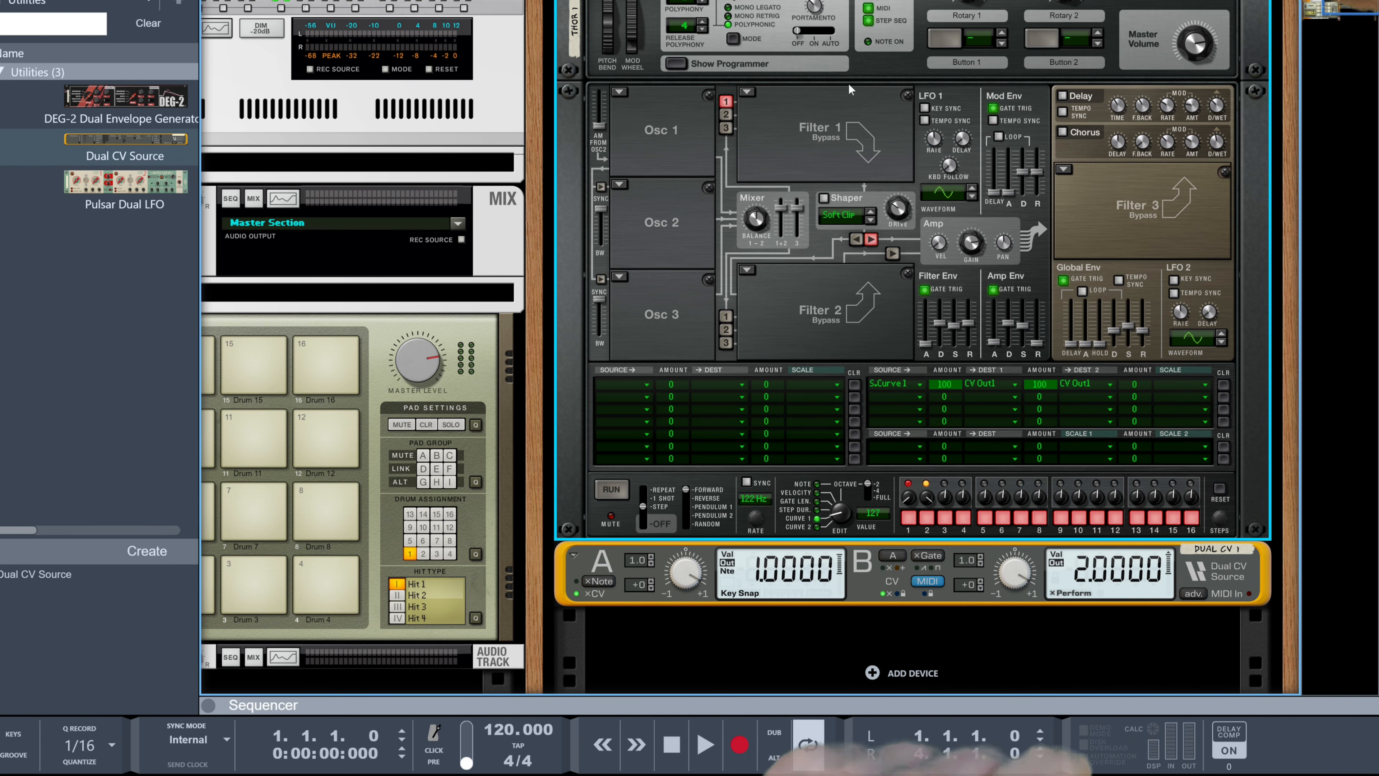
Step: Switch on Thor's Button 1 and route it to CV Output 1 with an amount of -100 in the modulation matrix
left_click(947, 38)
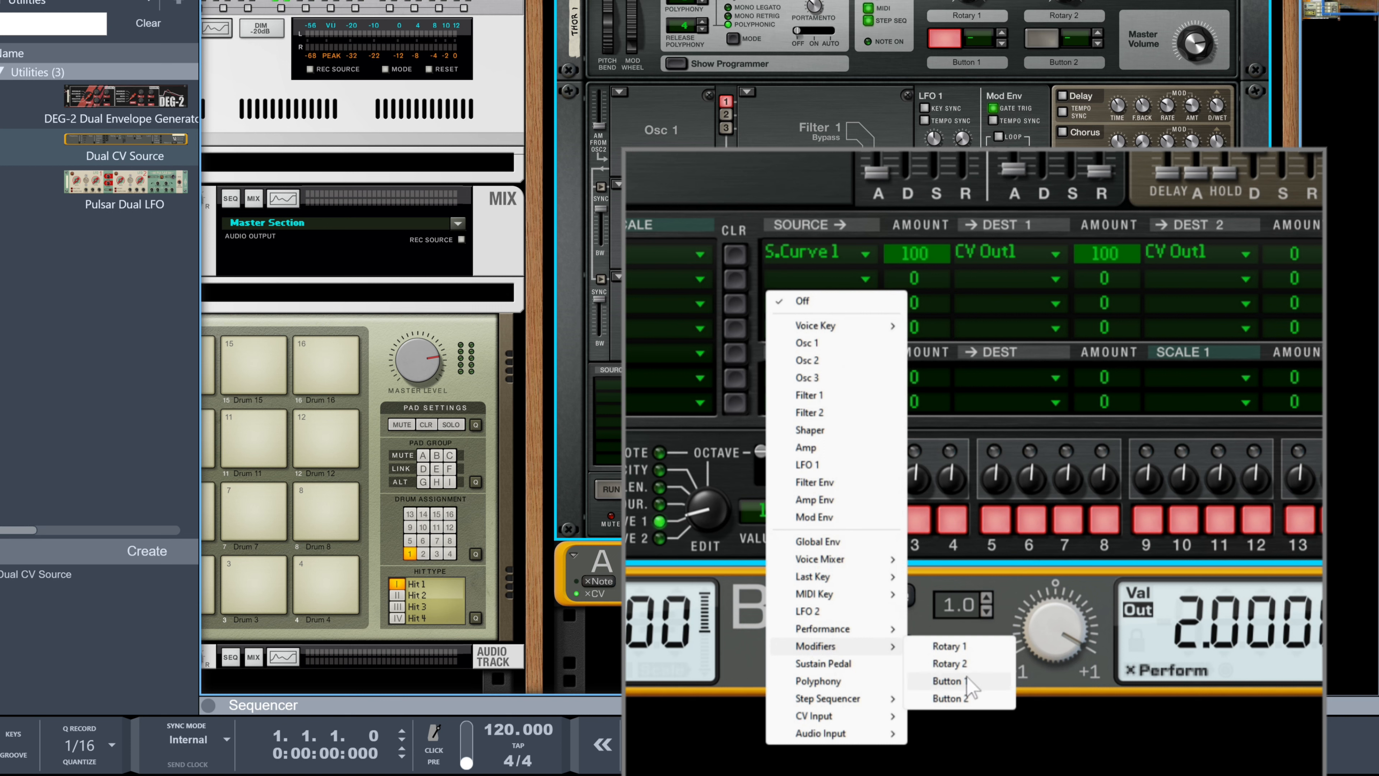
left_click(948, 680)
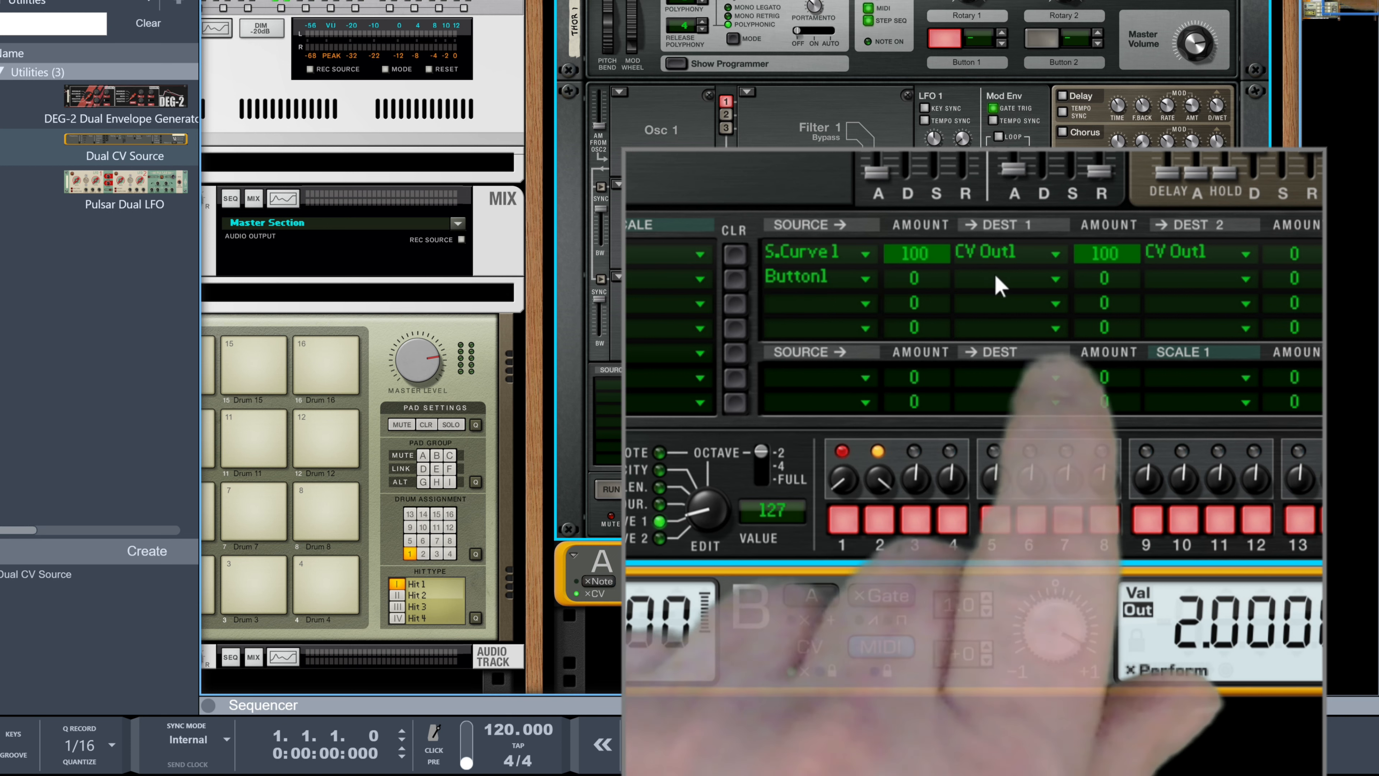
left_click(999, 283)
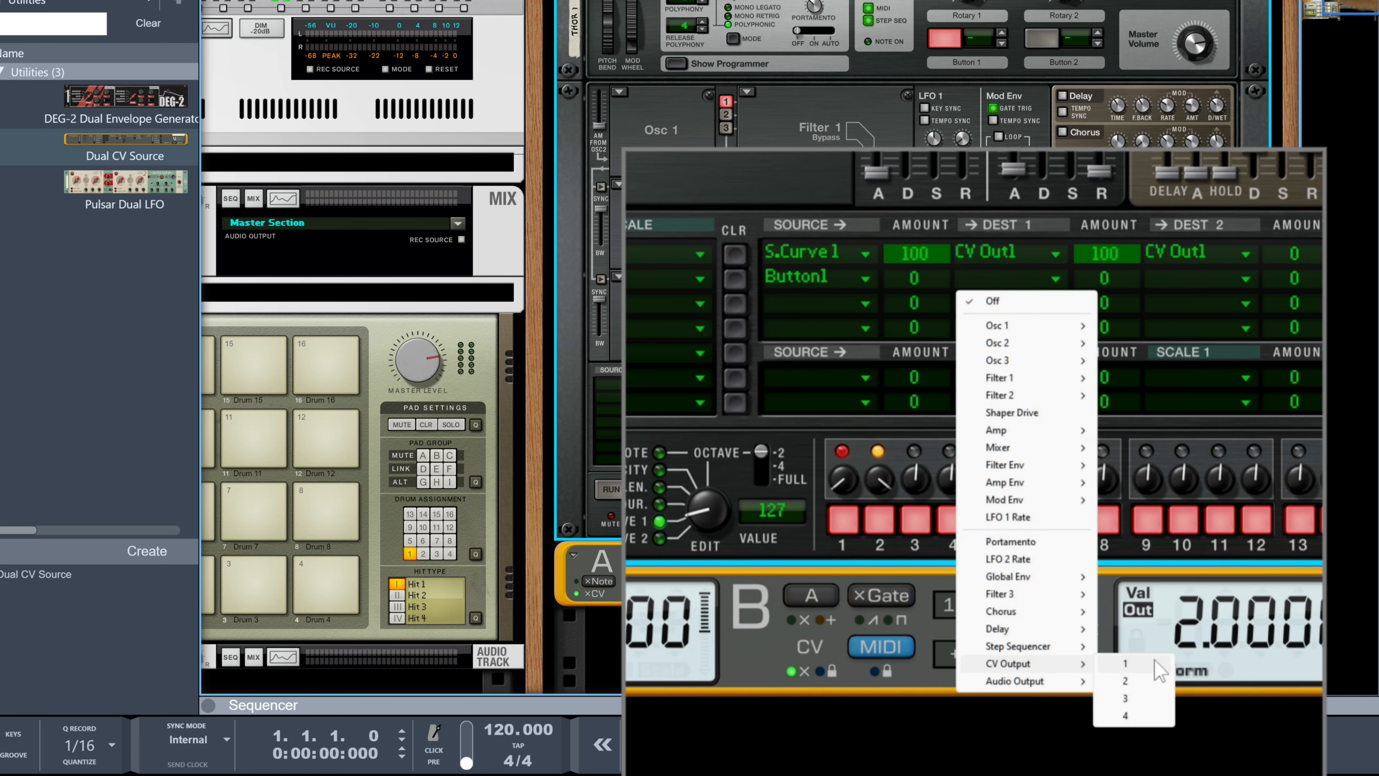
left_click(1126, 664)
left_click_drag(918, 273, 955, 551)
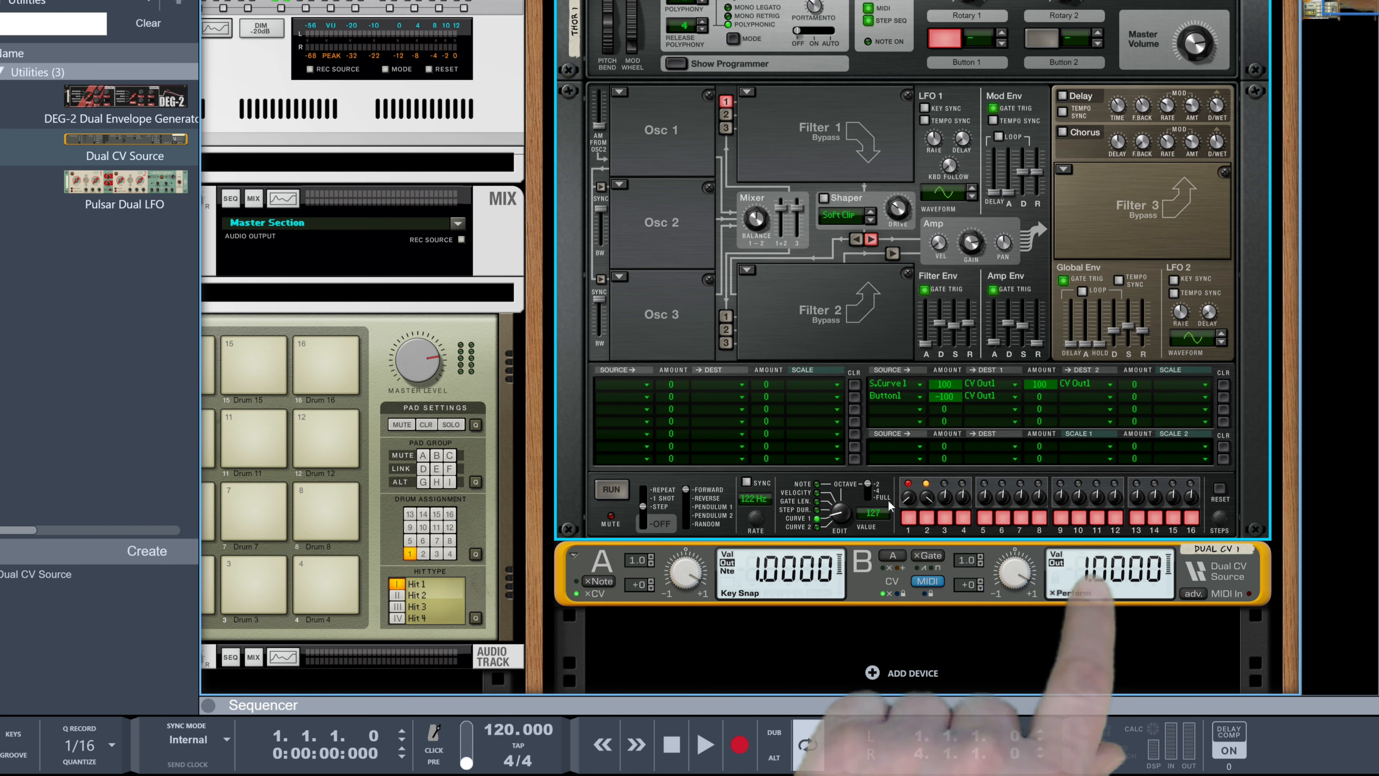
Step: Advance Thor's sequencer and play Kong pad 1 repeatedly to check the left-right alternation on the mix channel's level meters
left_click(617, 491)
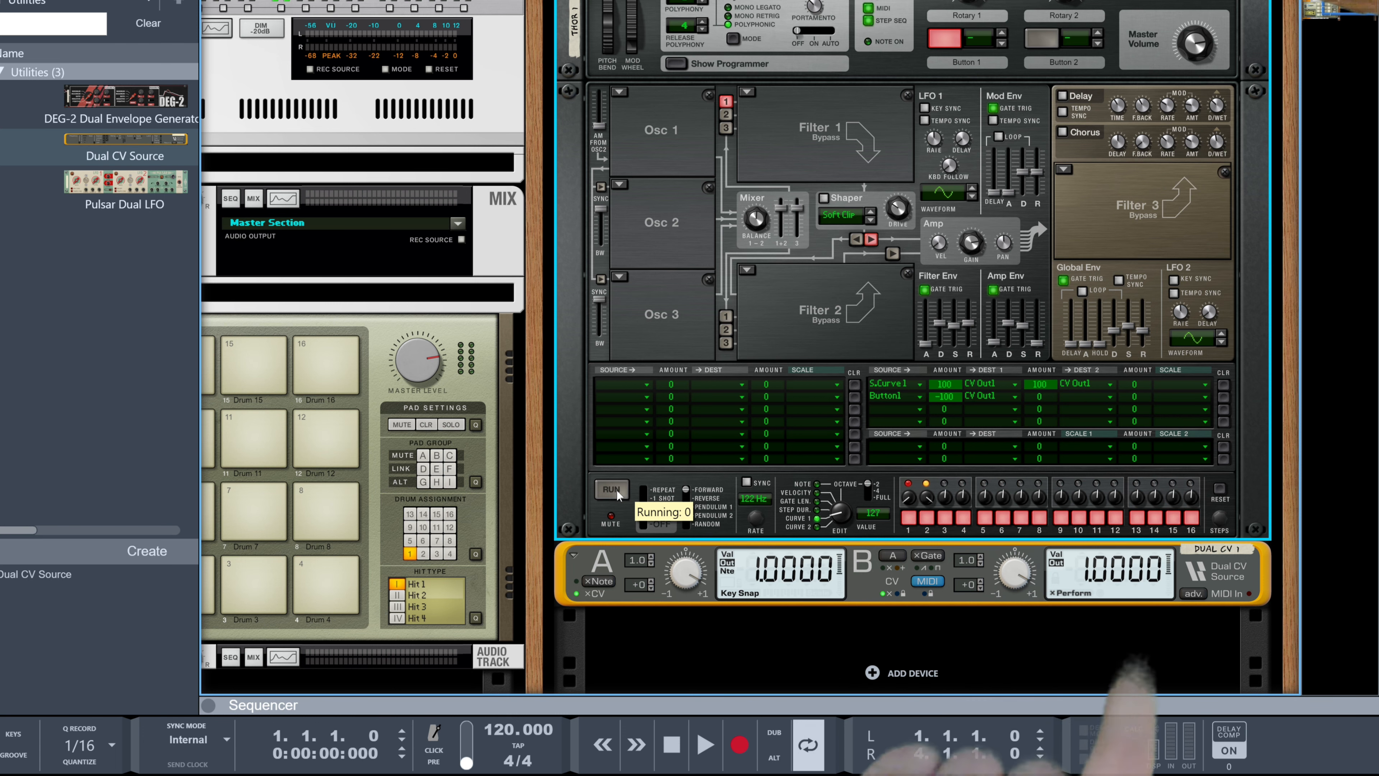
left_click_drag(540, 516, 781, 454)
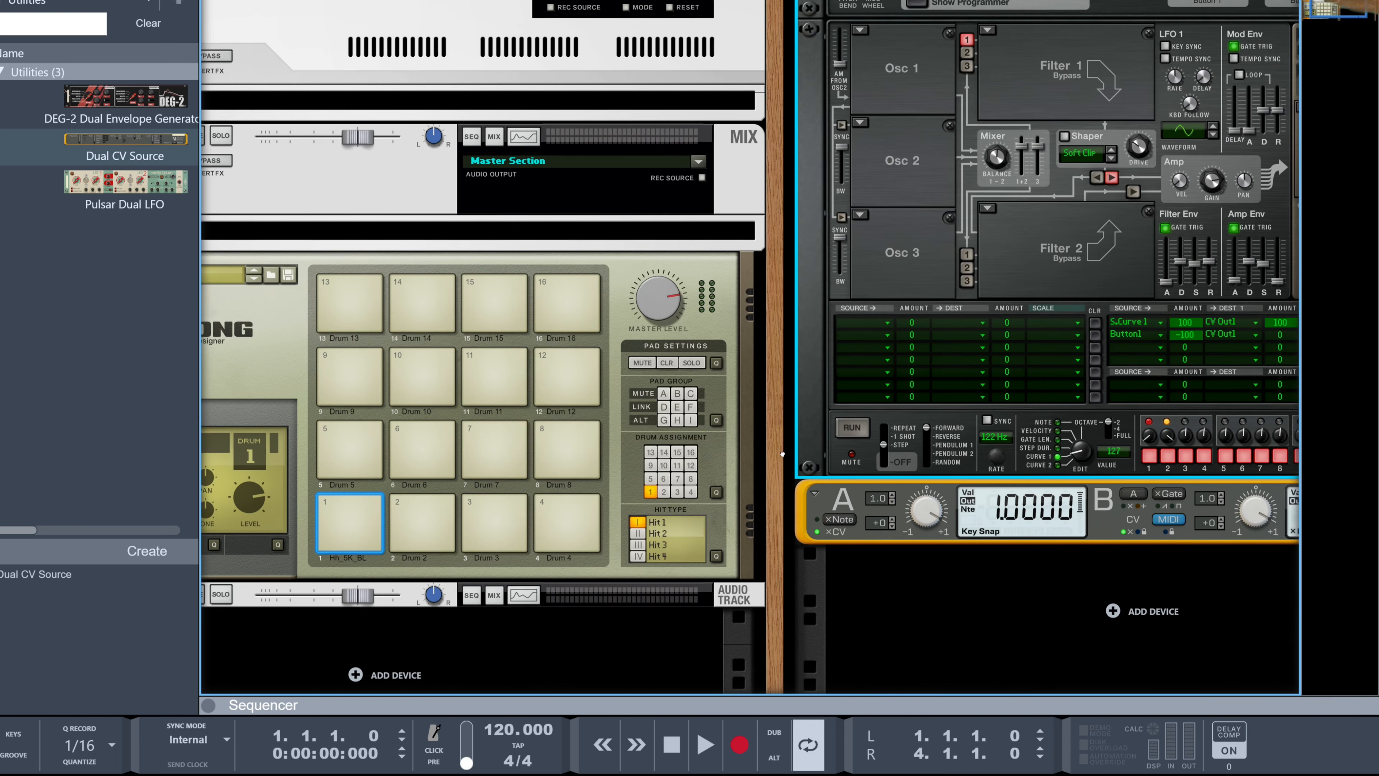
left_click(369, 508)
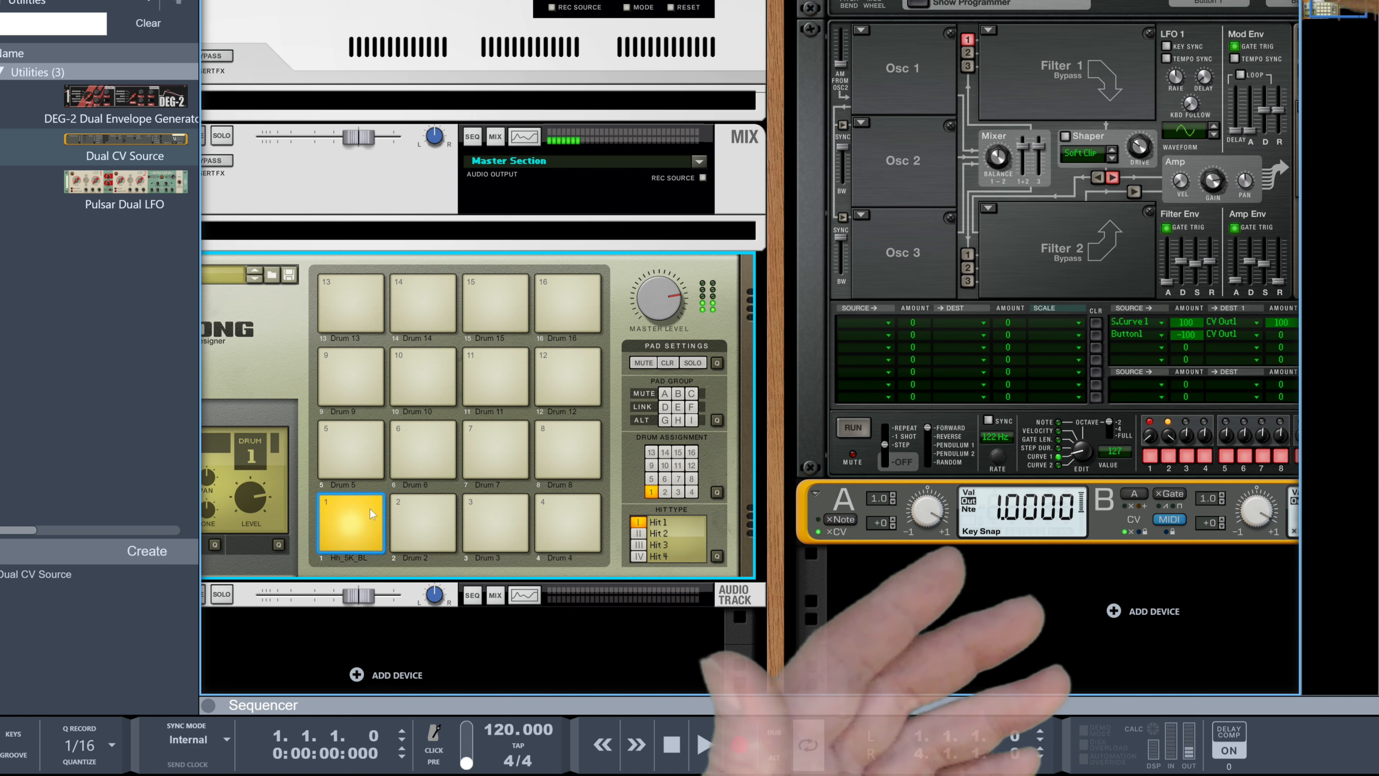
left_click(370, 507)
left_click(370, 508)
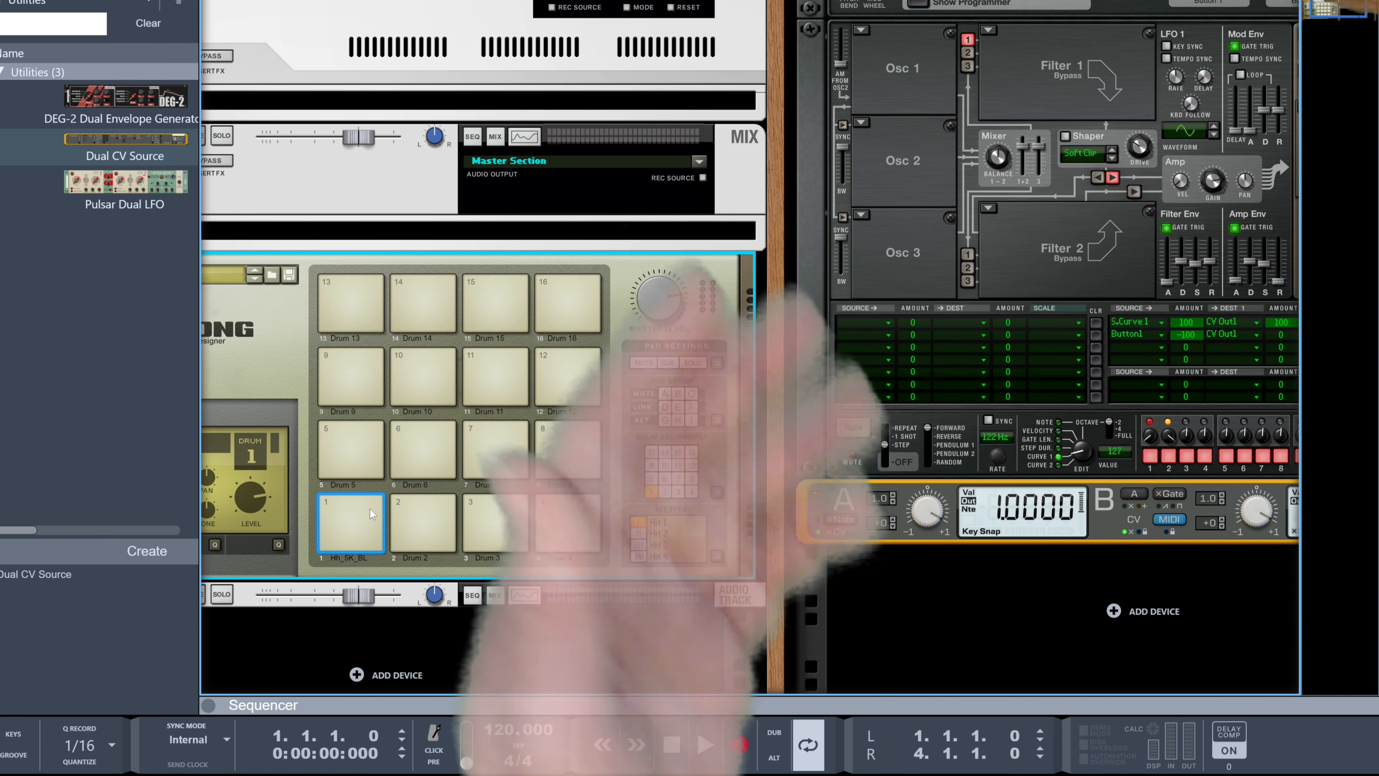
left_click(370, 508)
left_click(370, 508)
left_click(370, 508)
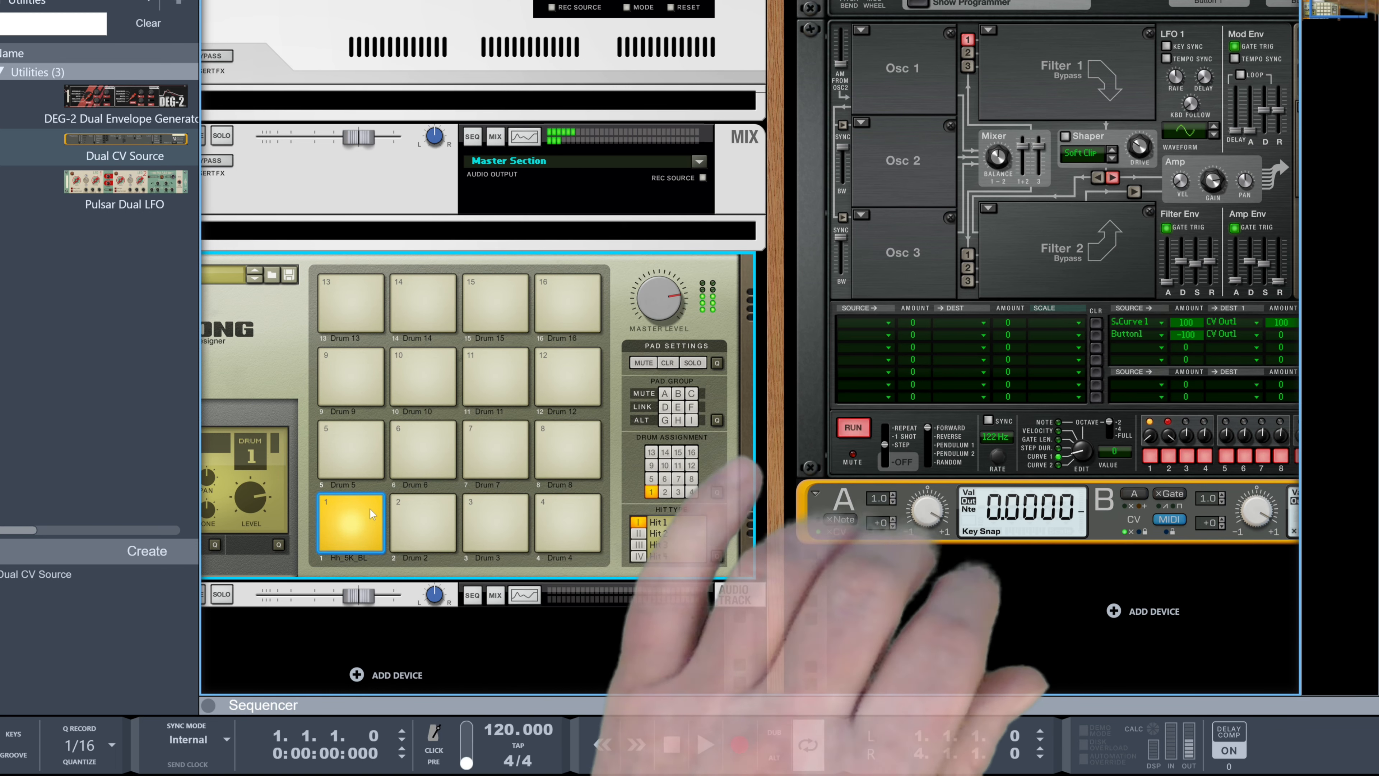
left_click(370, 507)
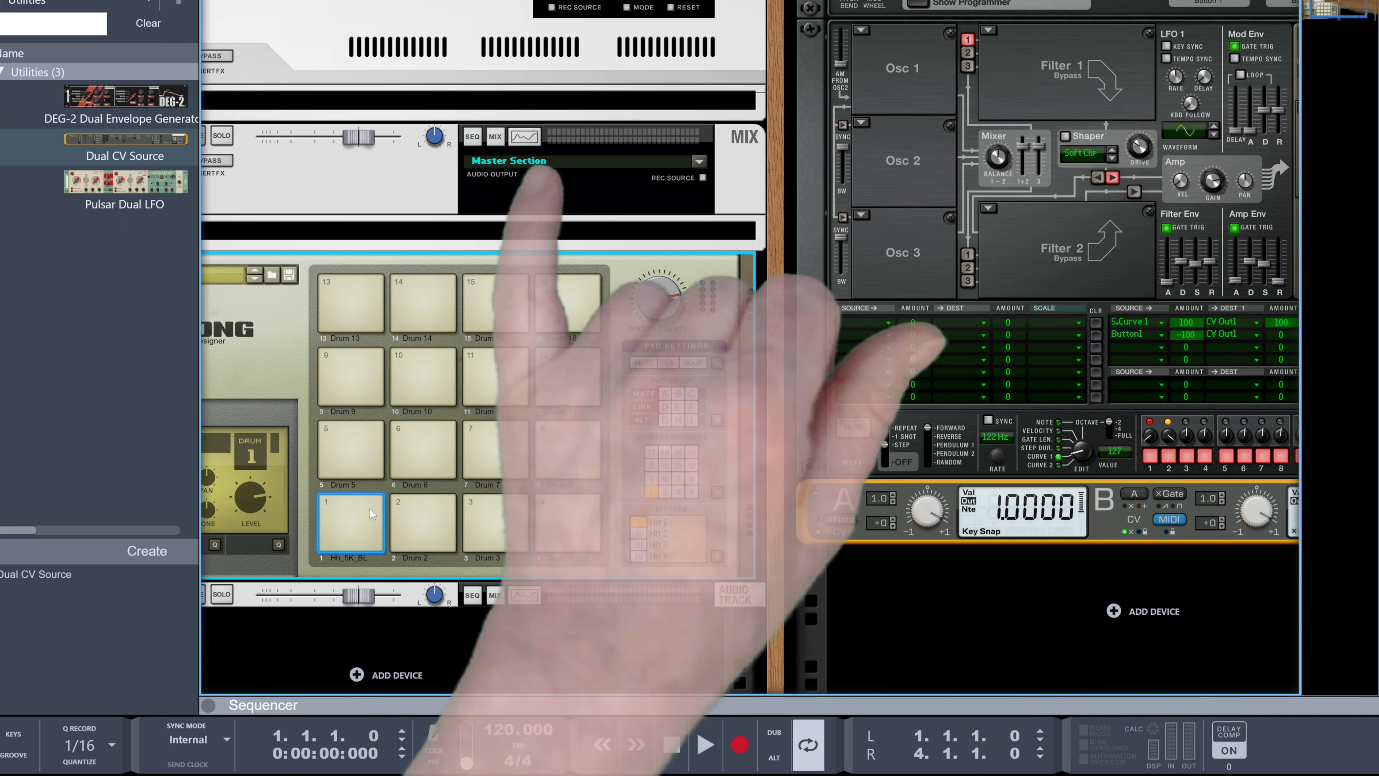
left_click(370, 508)
left_click(370, 508)
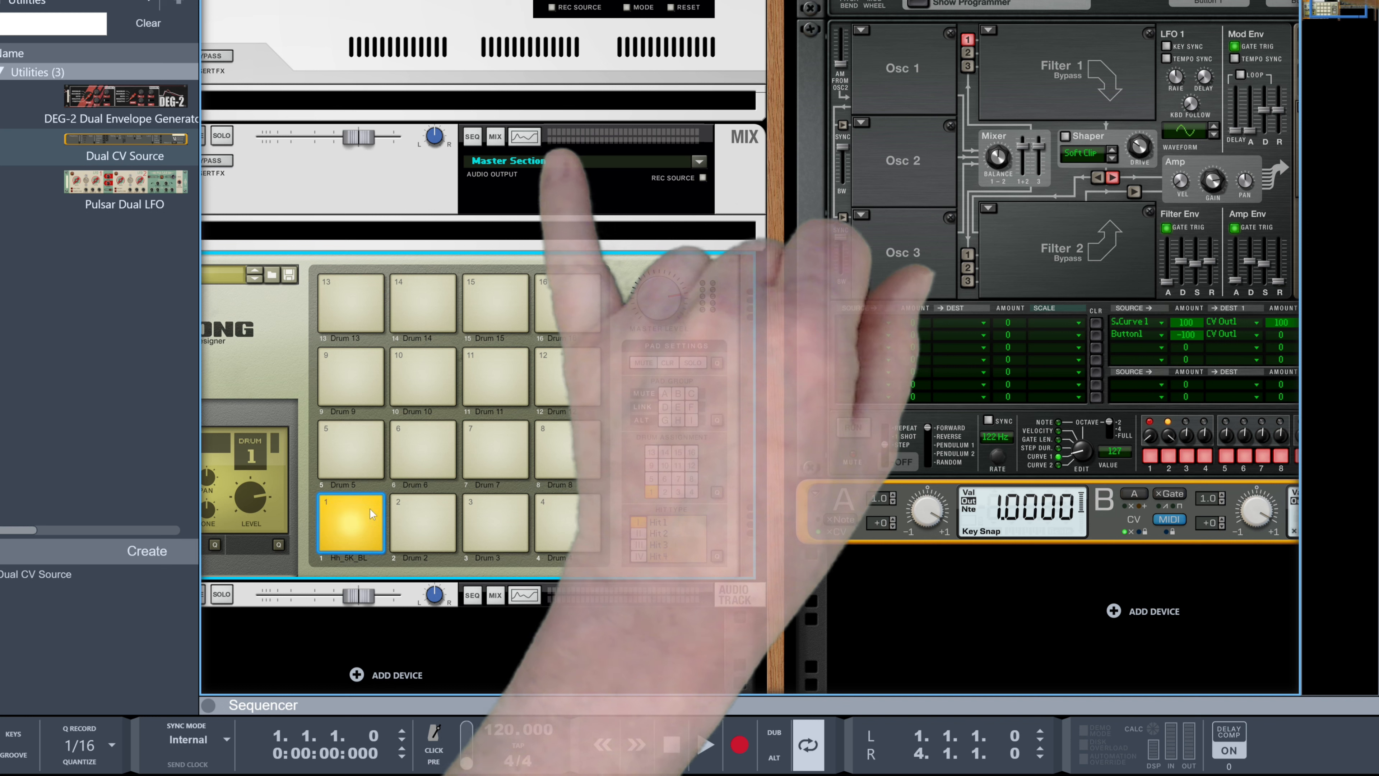
left_click(370, 507)
left_click(370, 508)
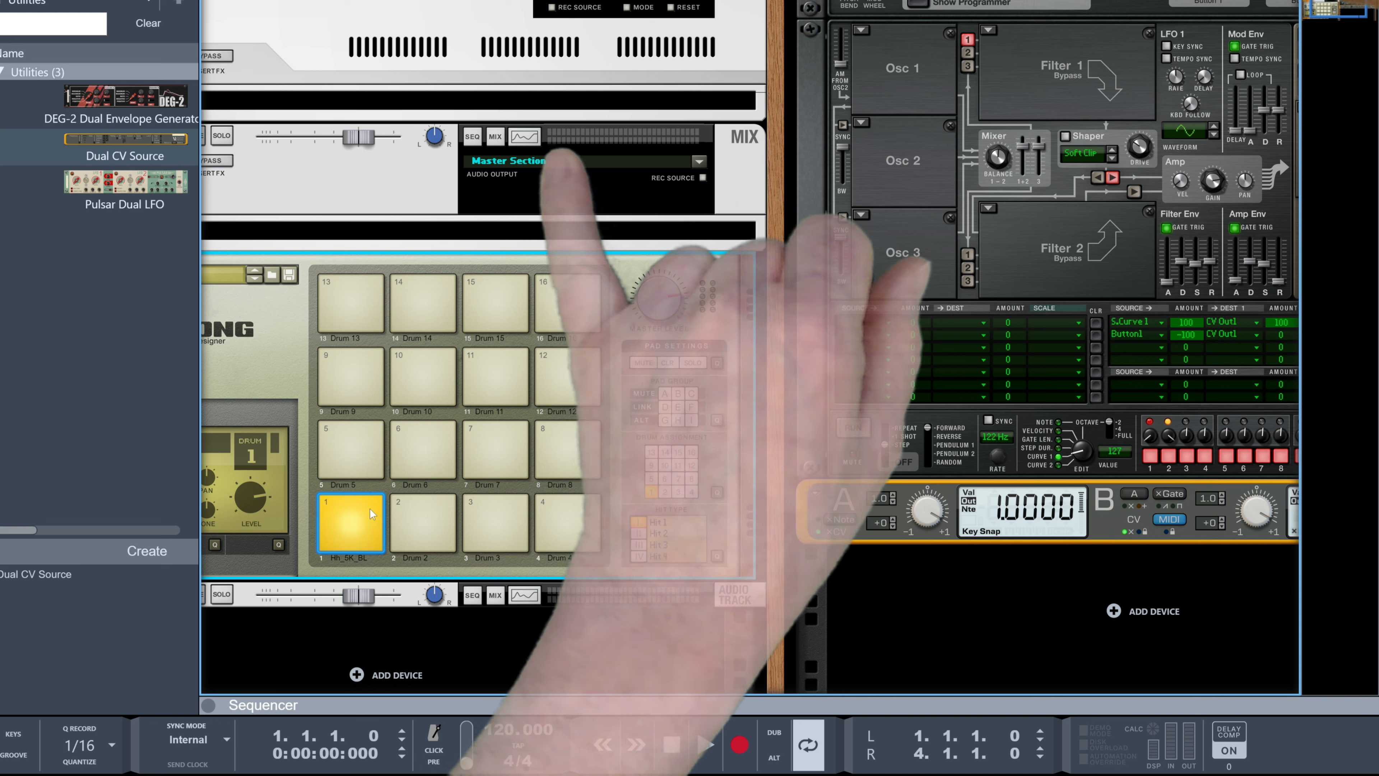
left_click(370, 508)
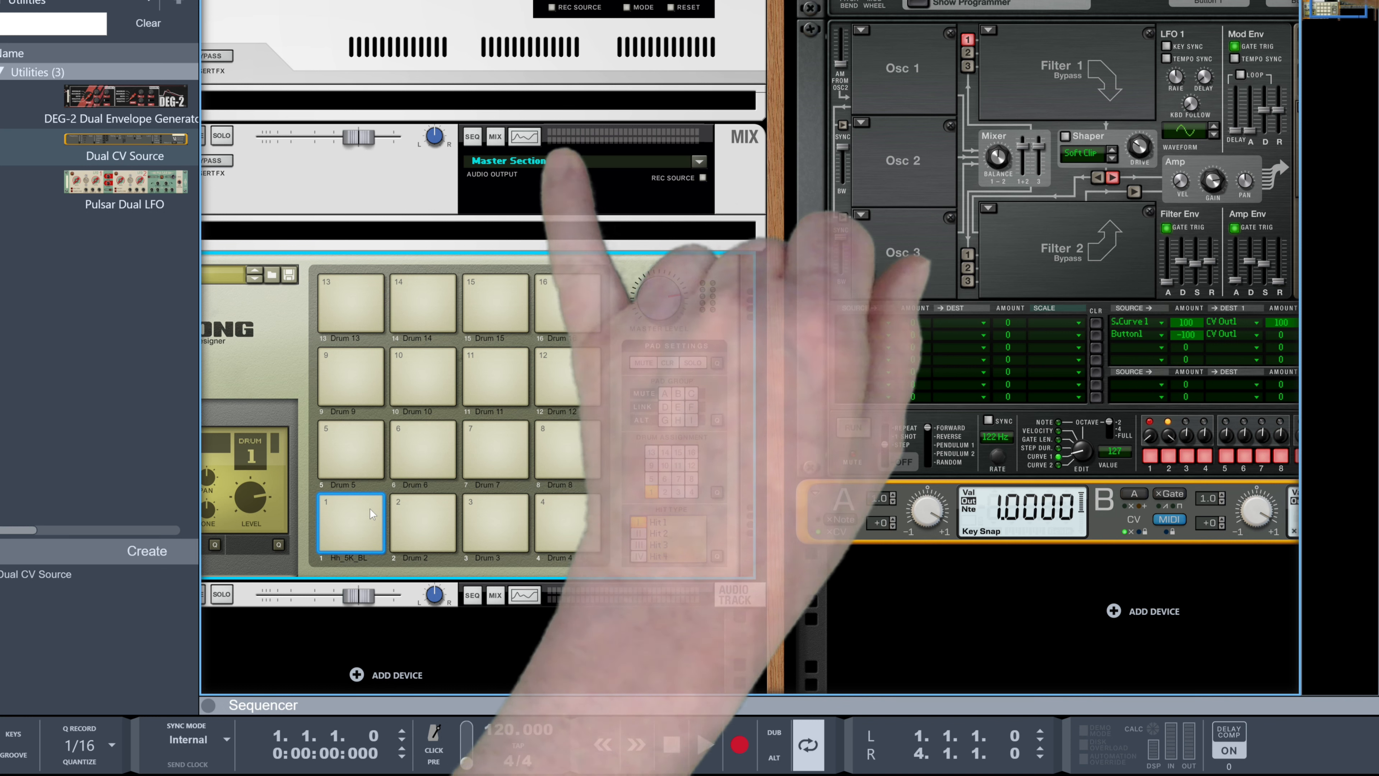
left_click(370, 507)
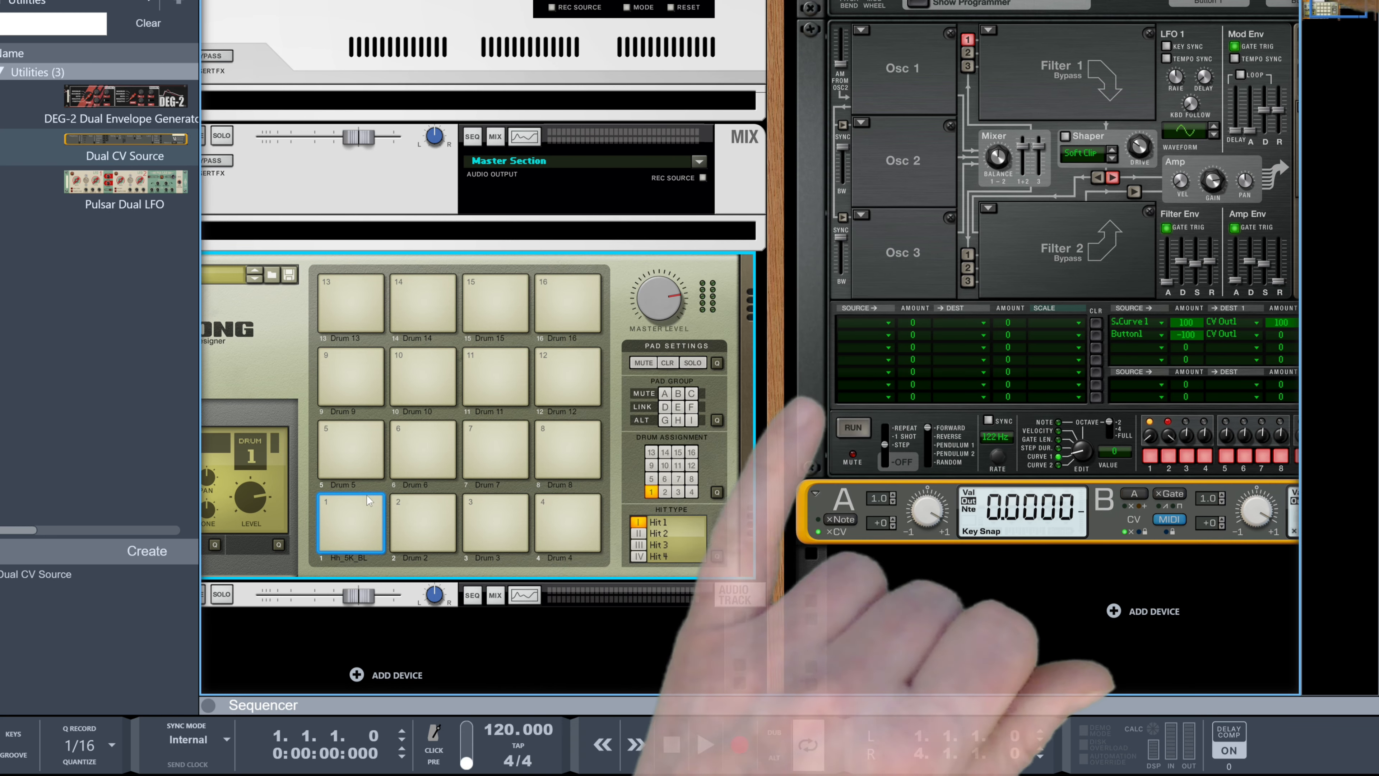
left_click(357, 504)
left_click(358, 500)
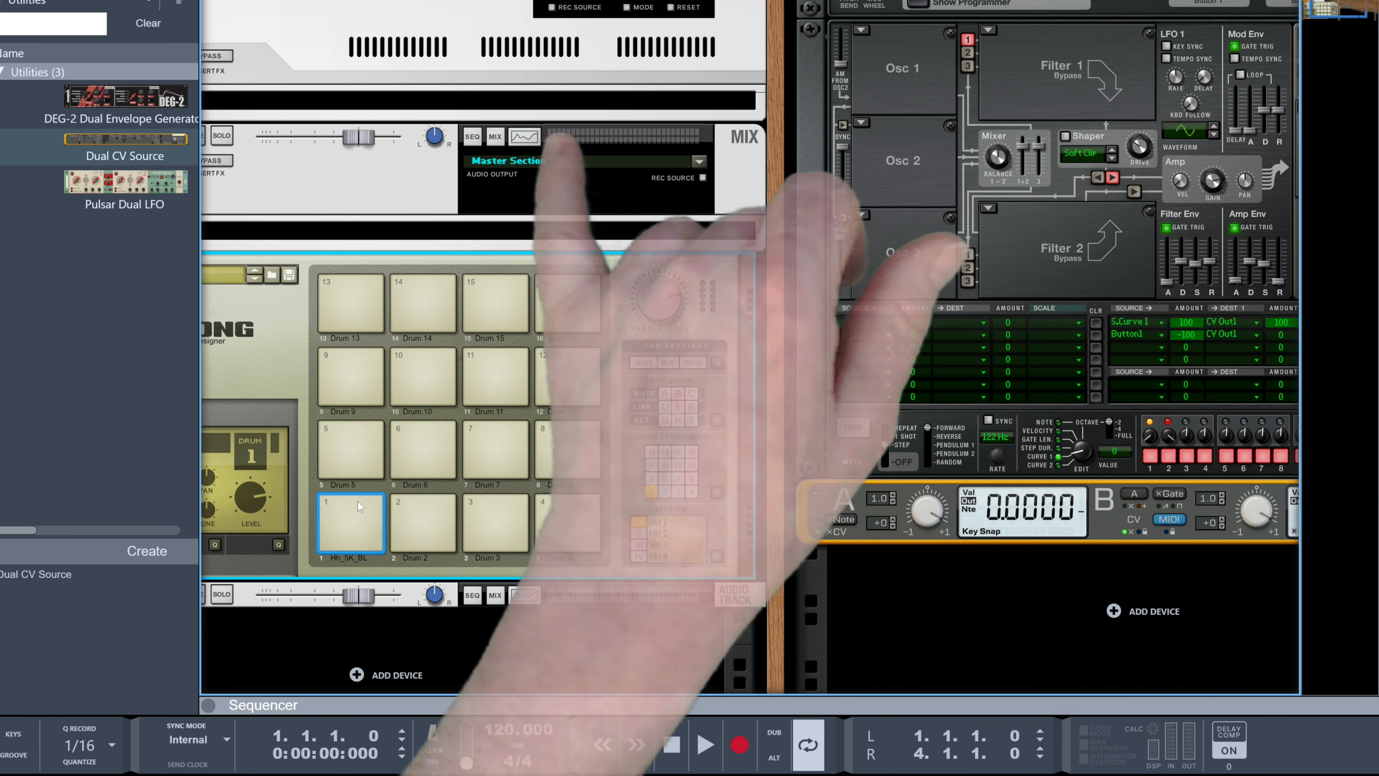
left_click(357, 501)
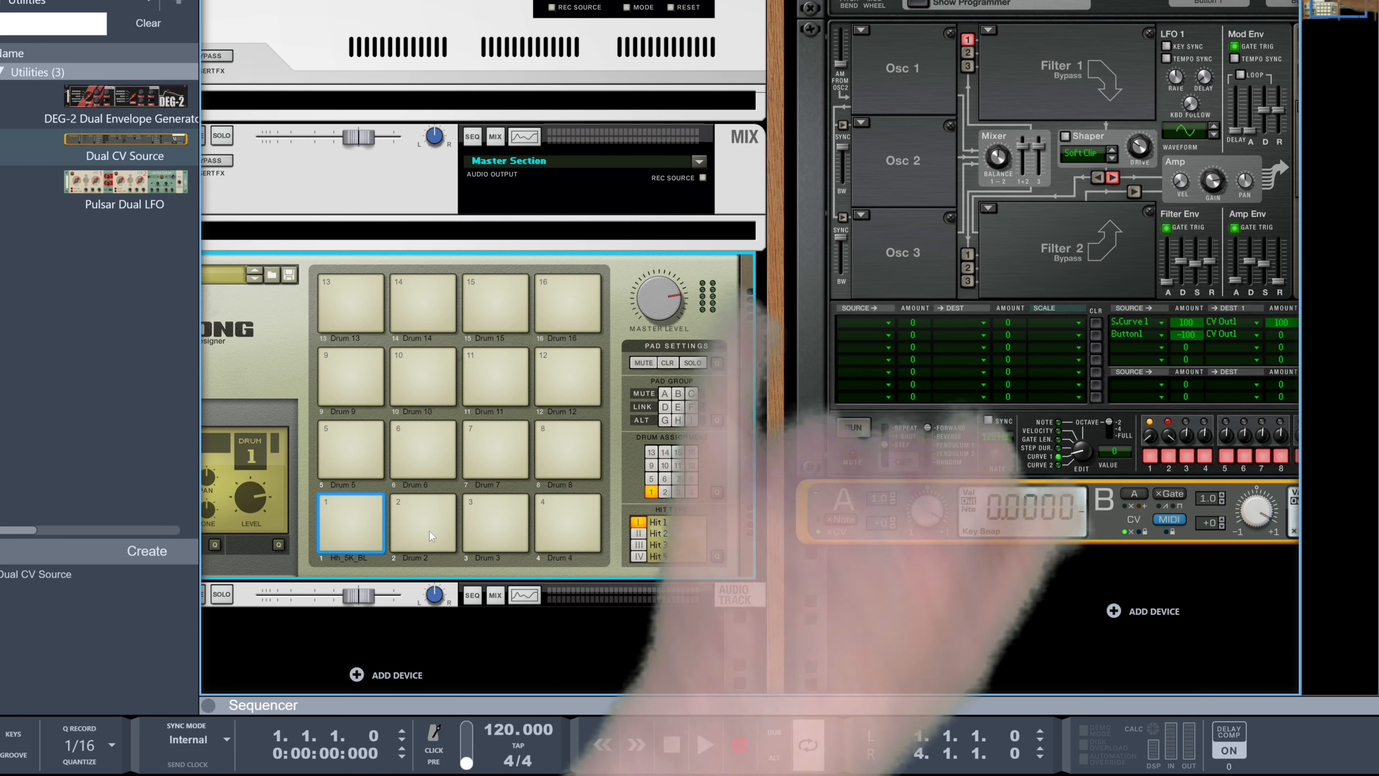
Step: Search the utilities for vmg and insert the VMG-01 Sample Delay between Kong's mix channel and Kong
left_click_drag(478, 700, 491, 296)
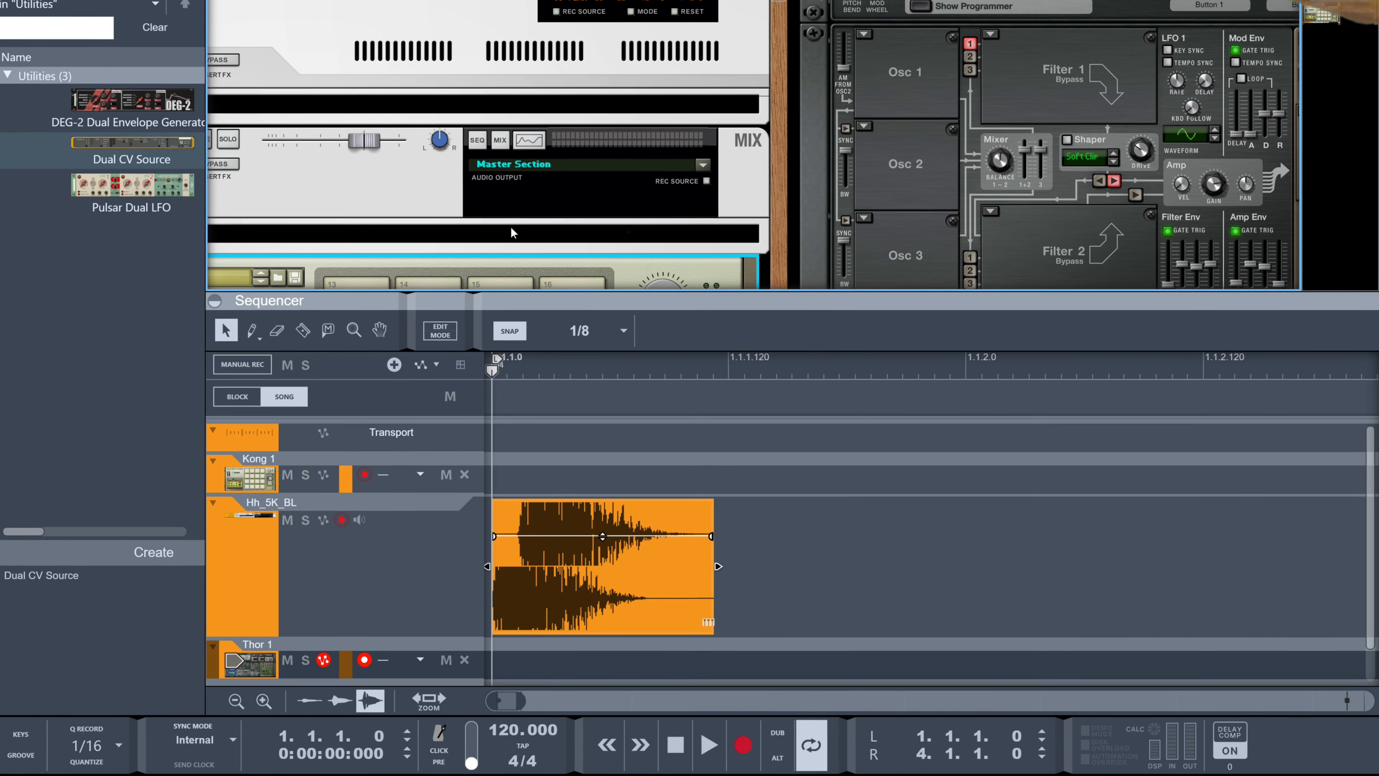
left_click_drag(781, 252, 982, 240)
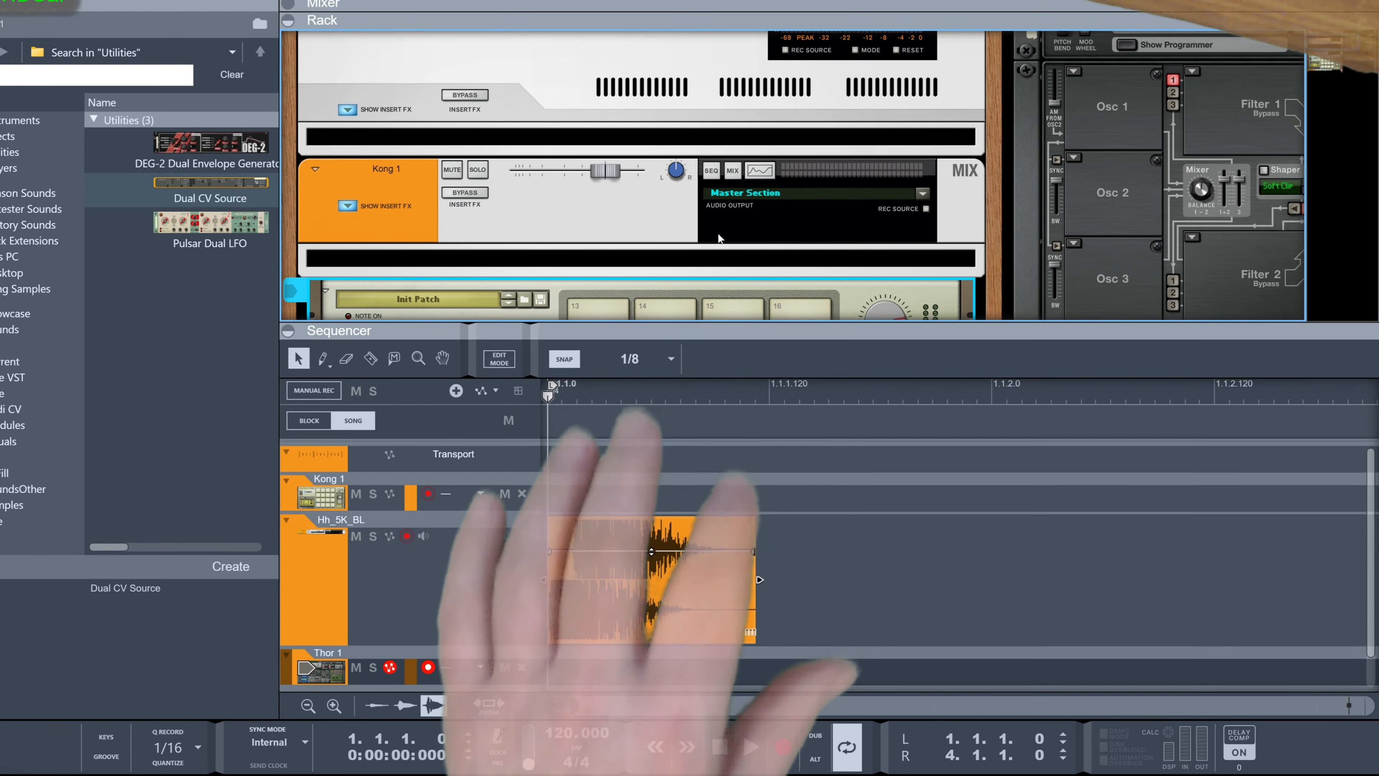
left_click(64, 170)
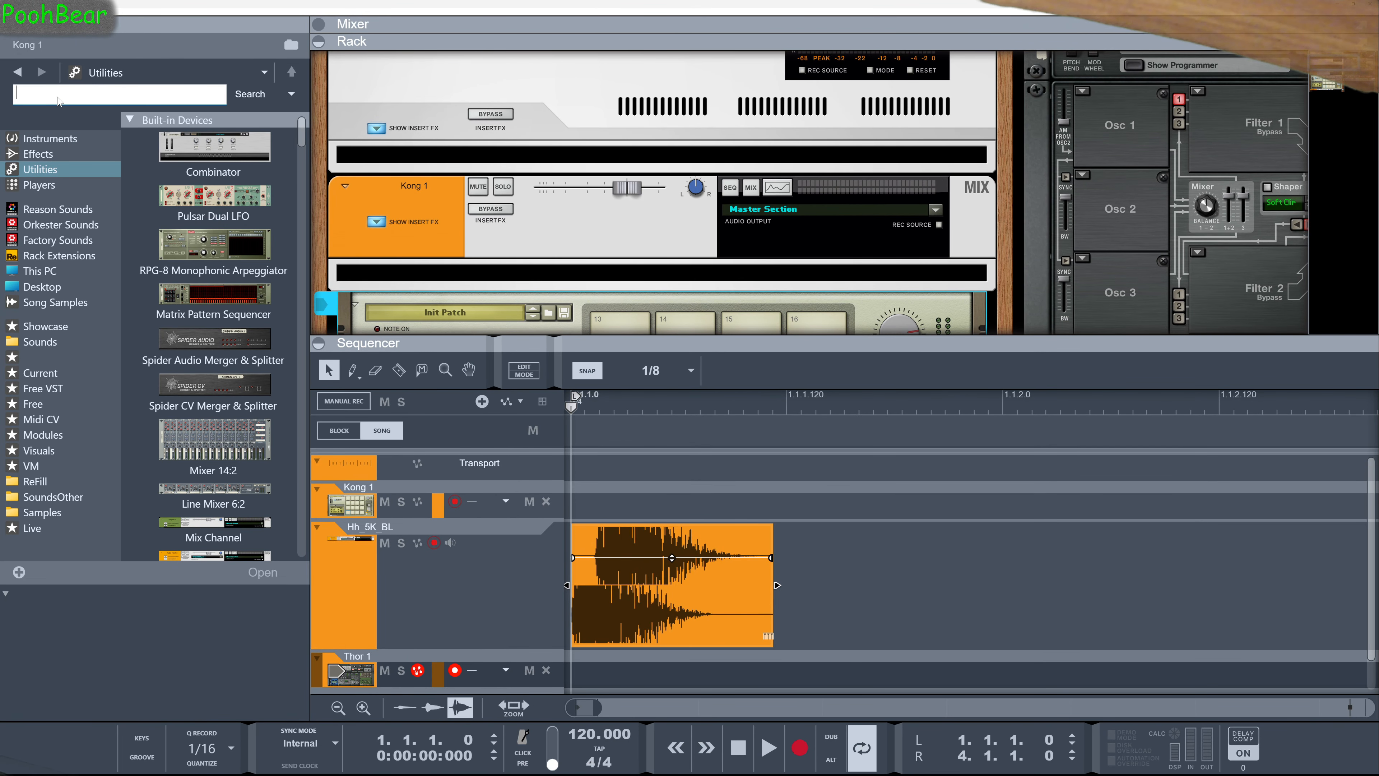
type("vm")
key("Return")
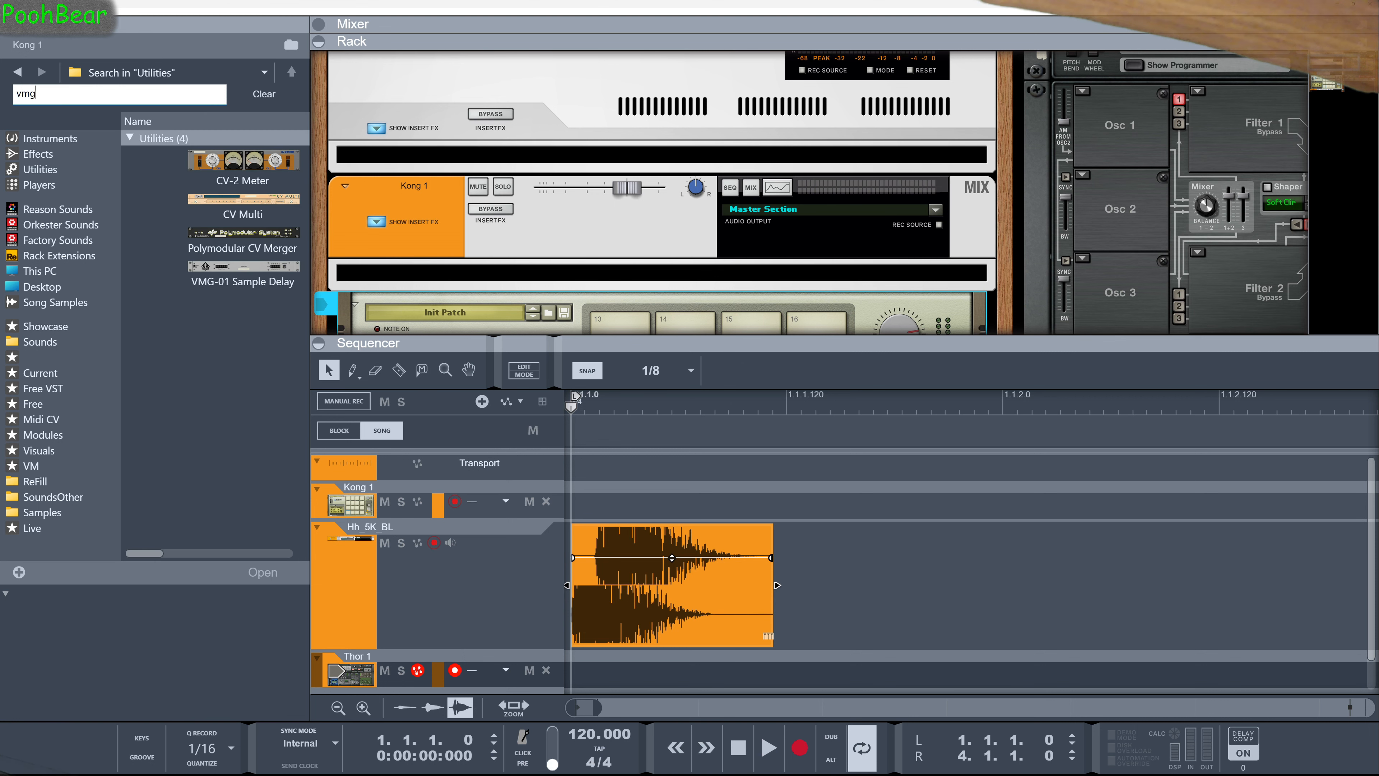
type("g")
key("Return")
left_click_drag(221, 166, 509, 263)
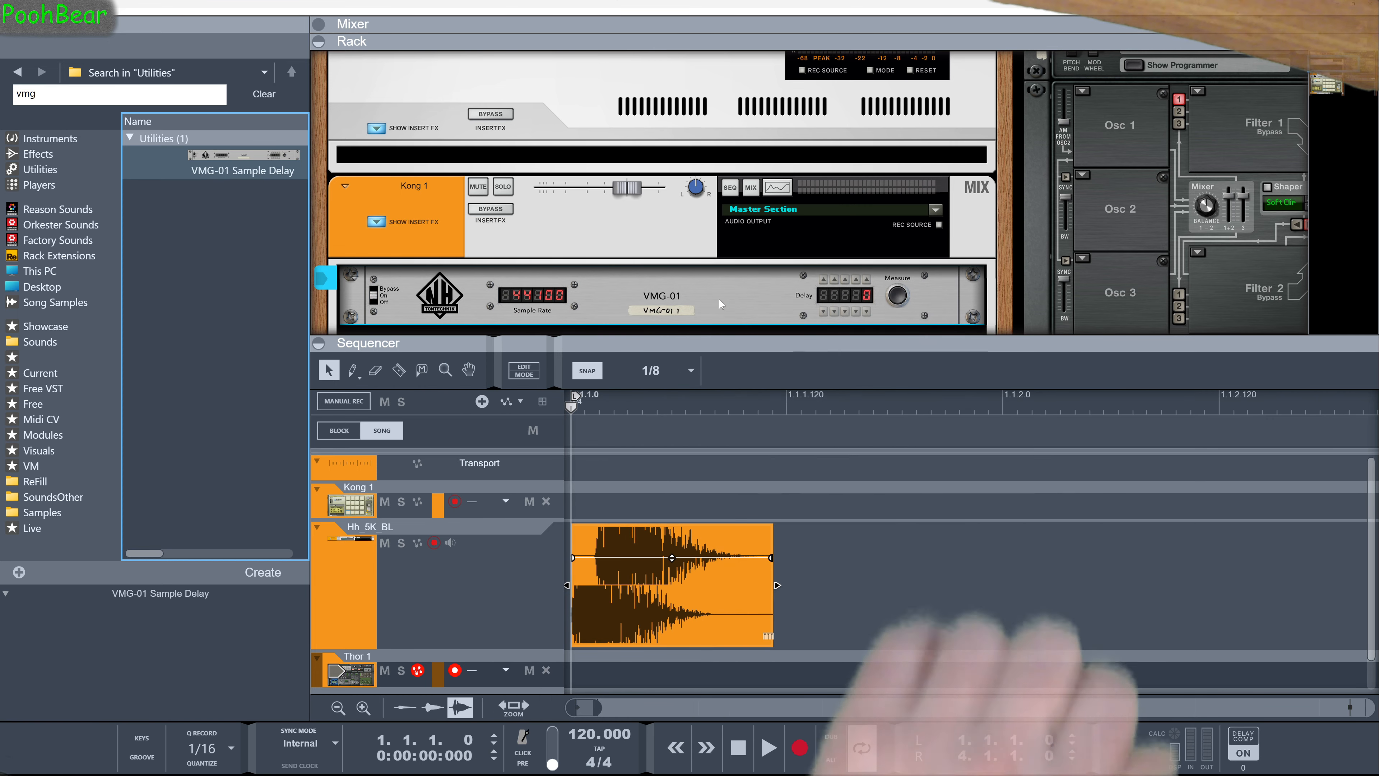
Step: Set the delay of the VMG-01 Sample Delay to 300
left_click_drag(744, 342, 744, 712)
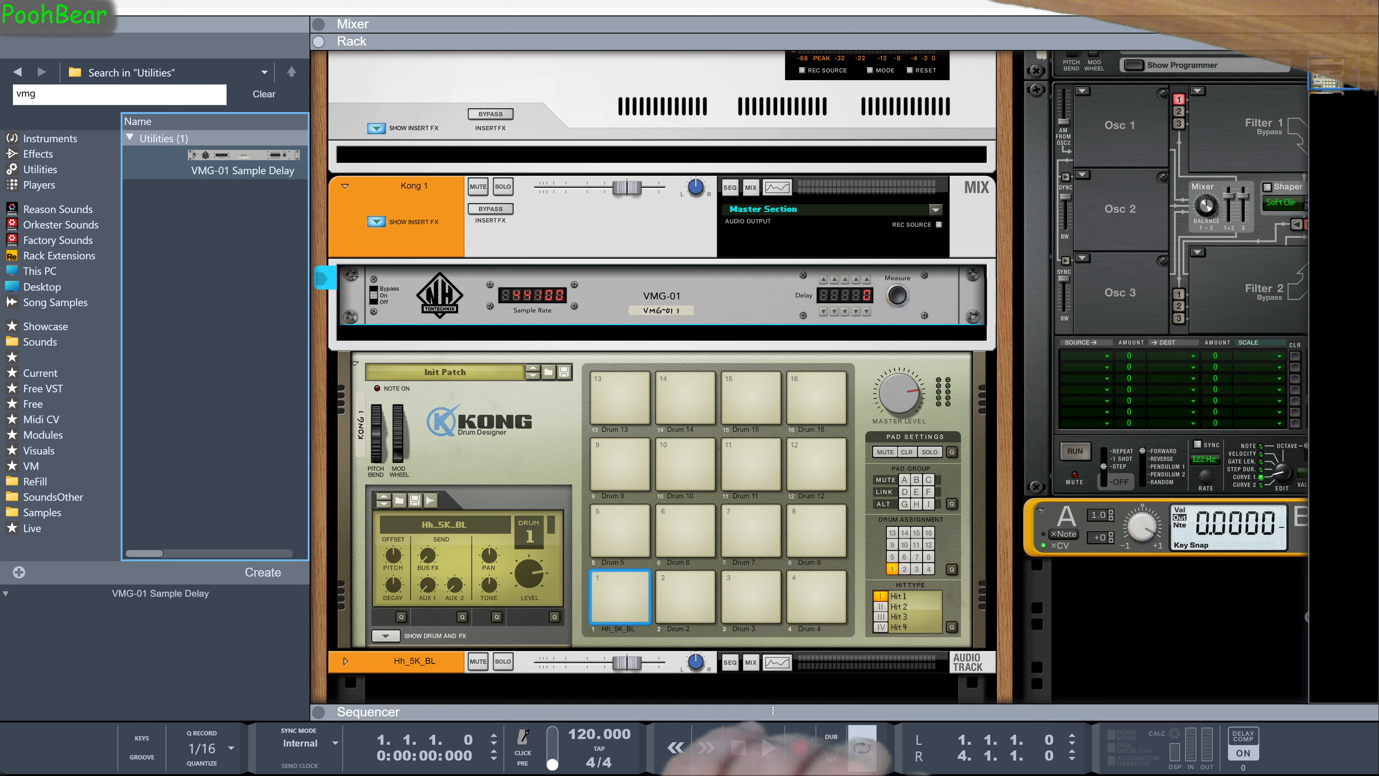
left_click(629, 599)
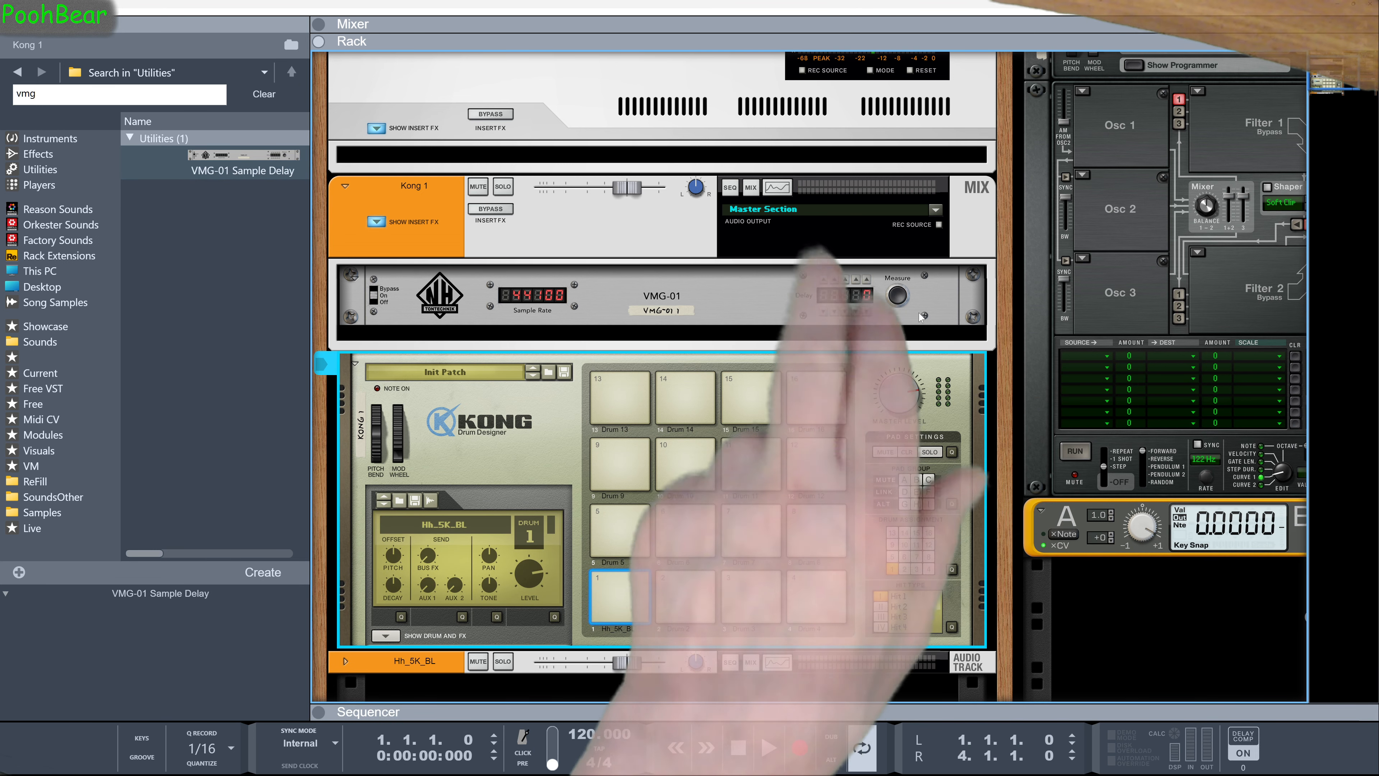
left_click(846, 279)
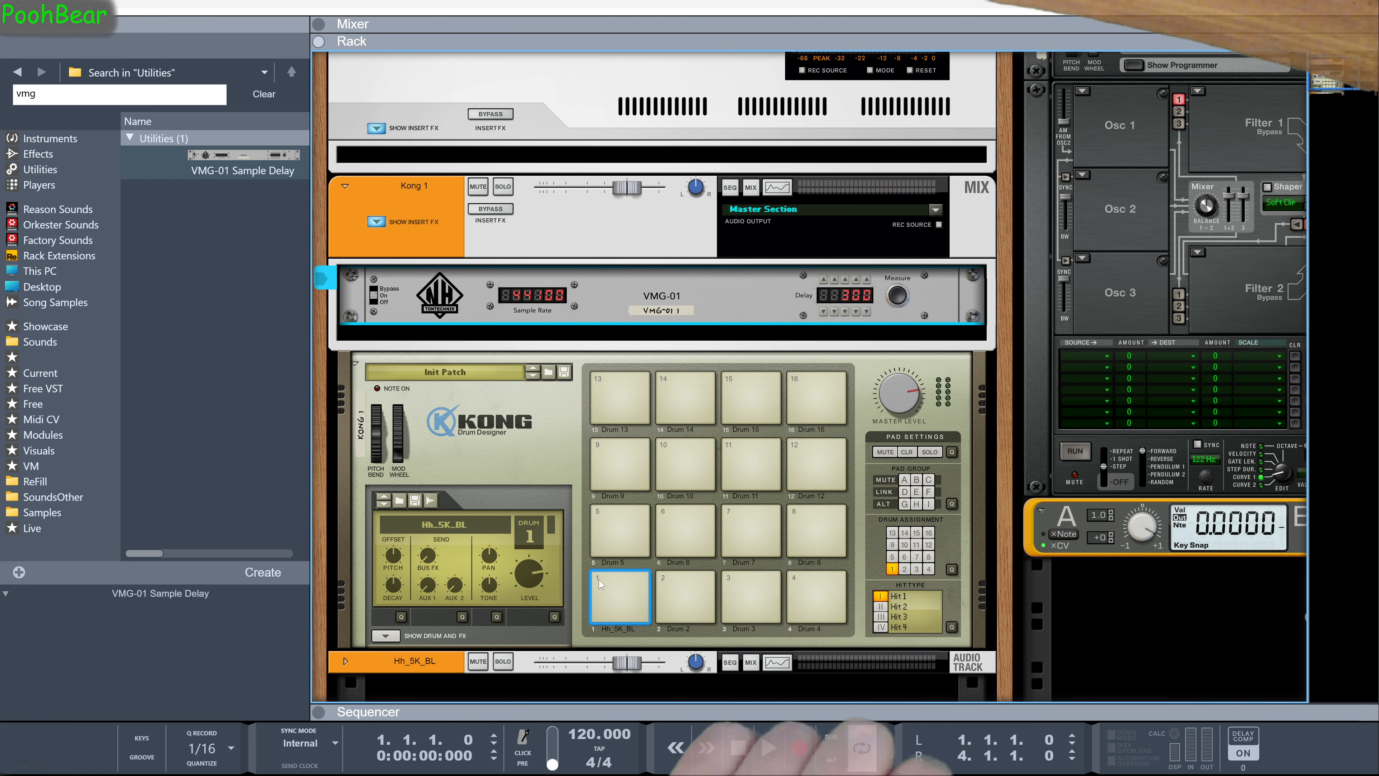
Step: Play Kong pad 1 several times to check the panning on the meters with the sample delay active
left_click(614, 577)
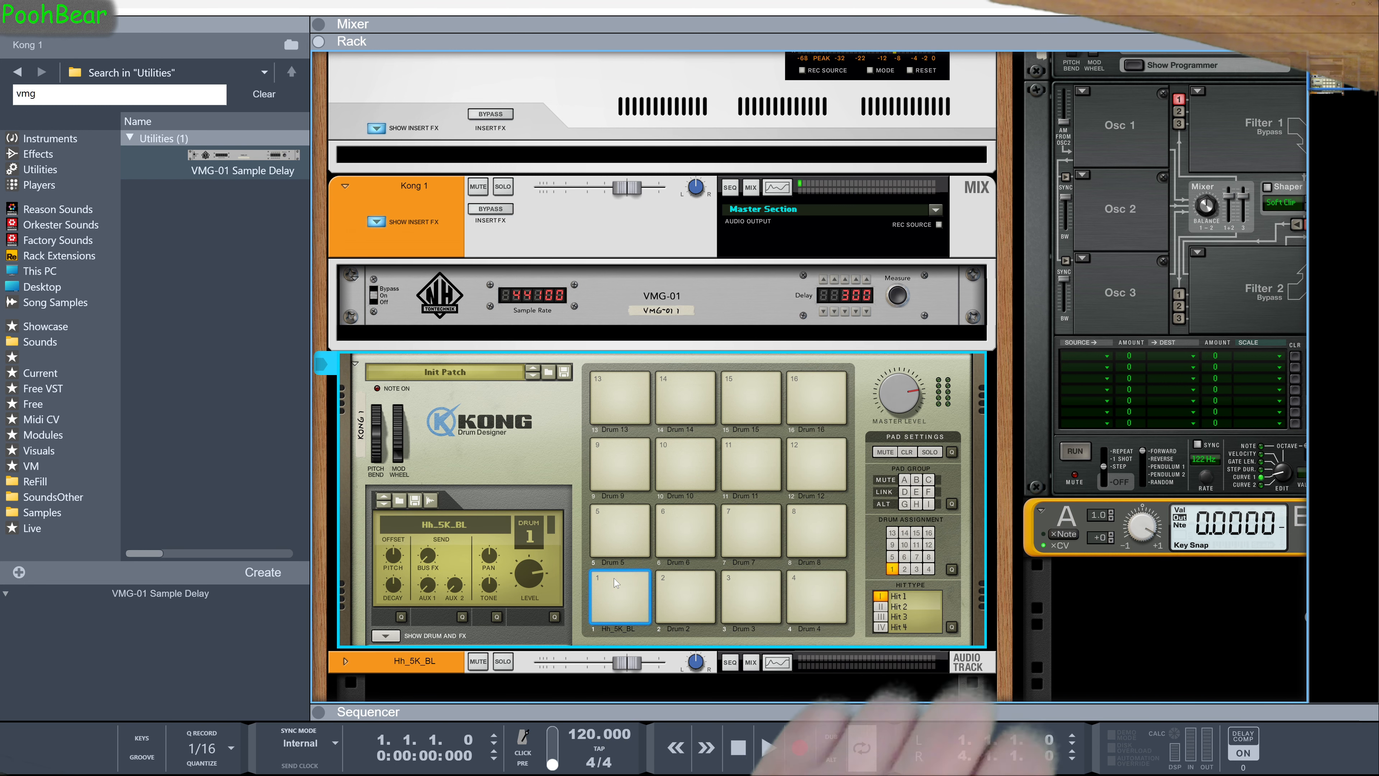
left_click(614, 578)
left_click(614, 577)
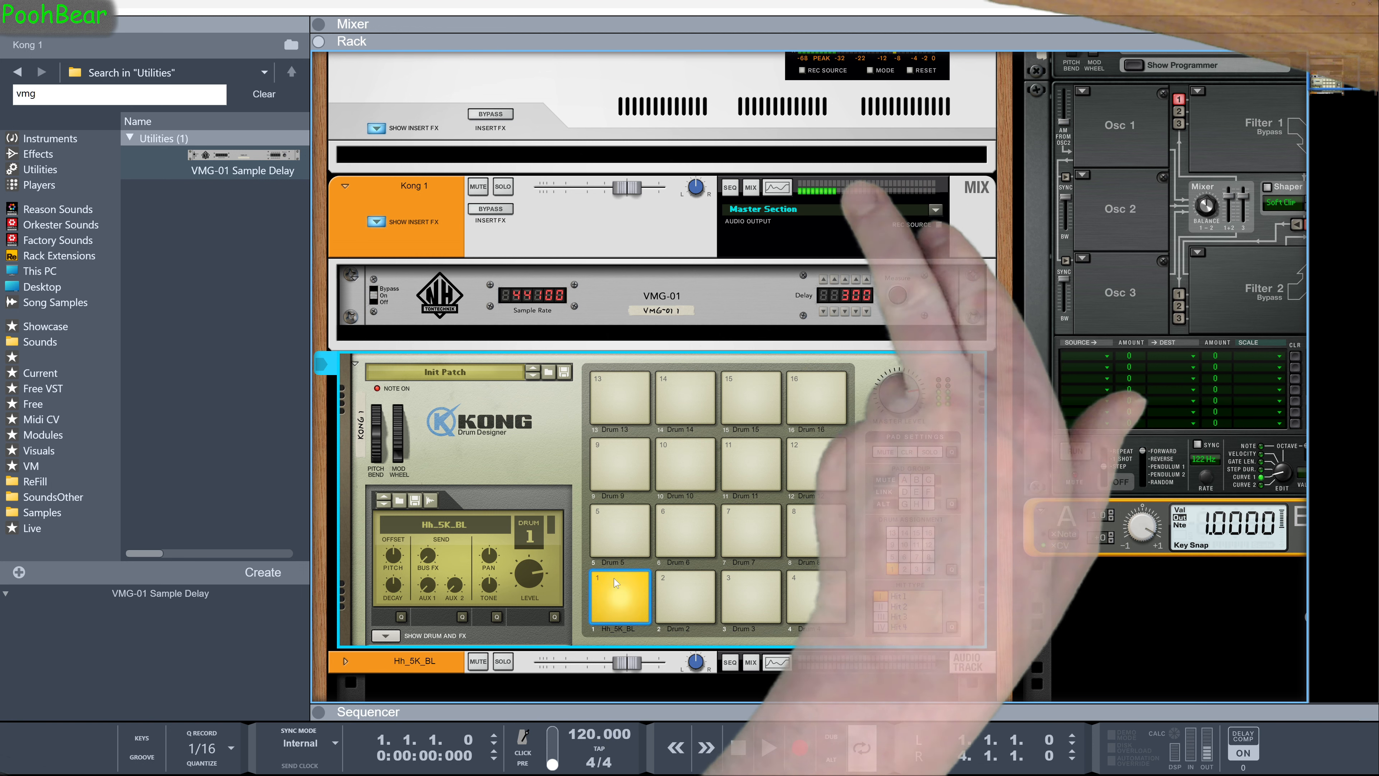
left_click(614, 578)
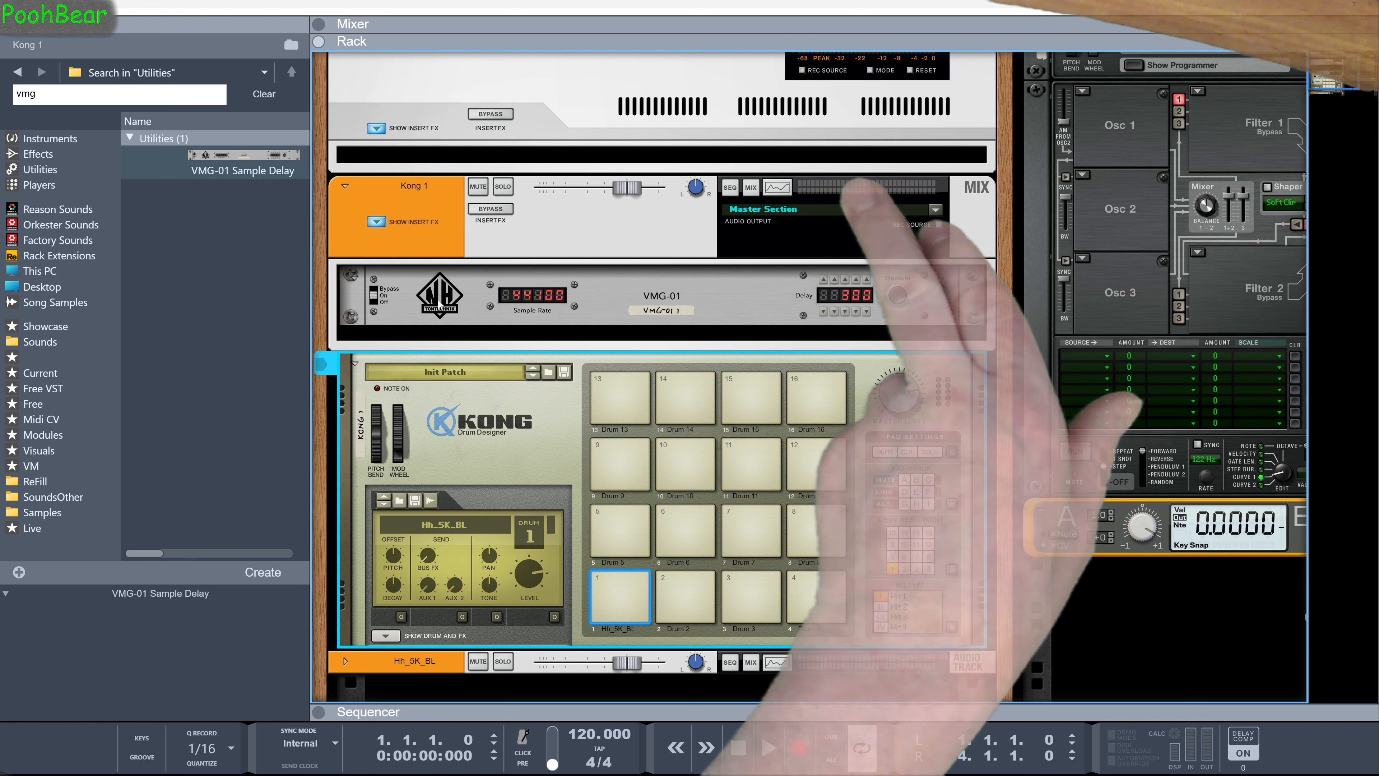
Step: Toggle the VMG-01's bypass switch and replay Kong pad 1 to compare the panning with and without the delay
left_click(375, 298)
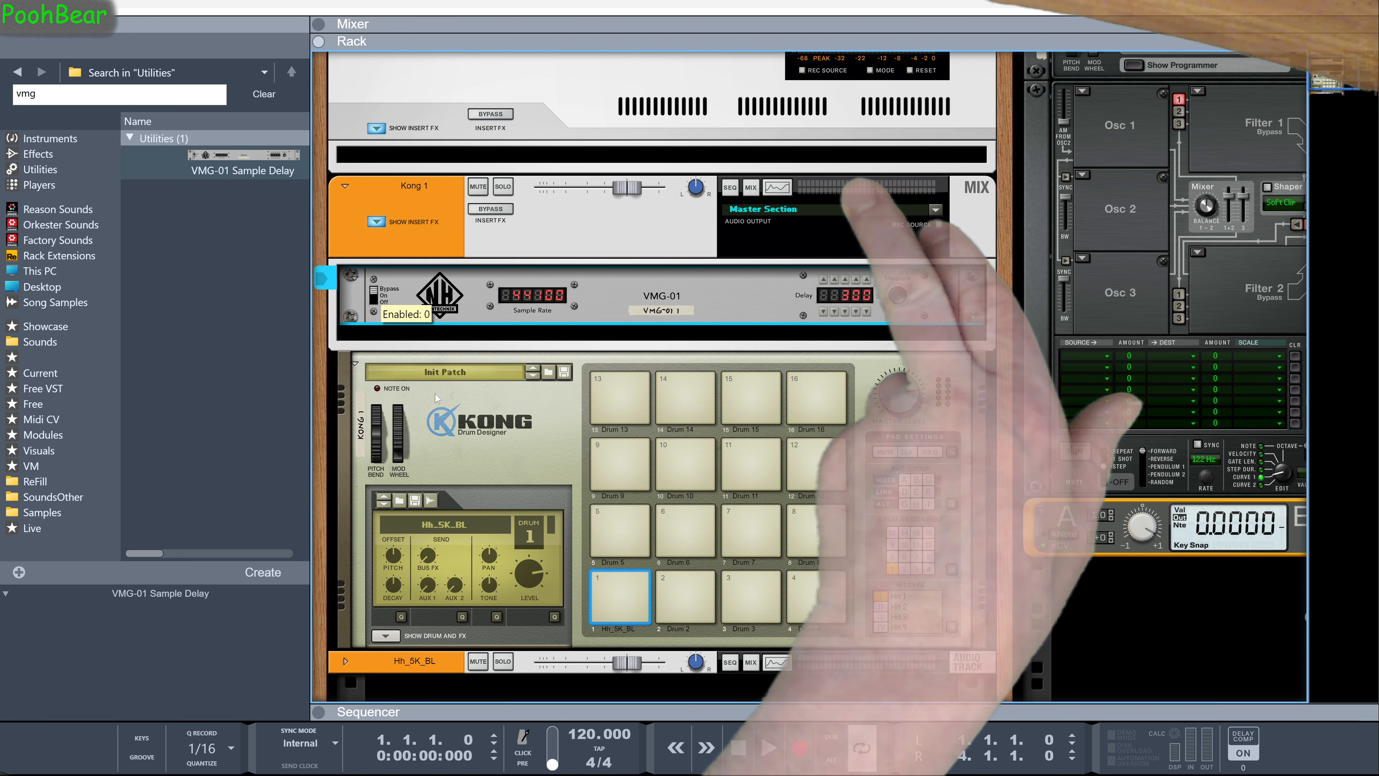
left_click(622, 580)
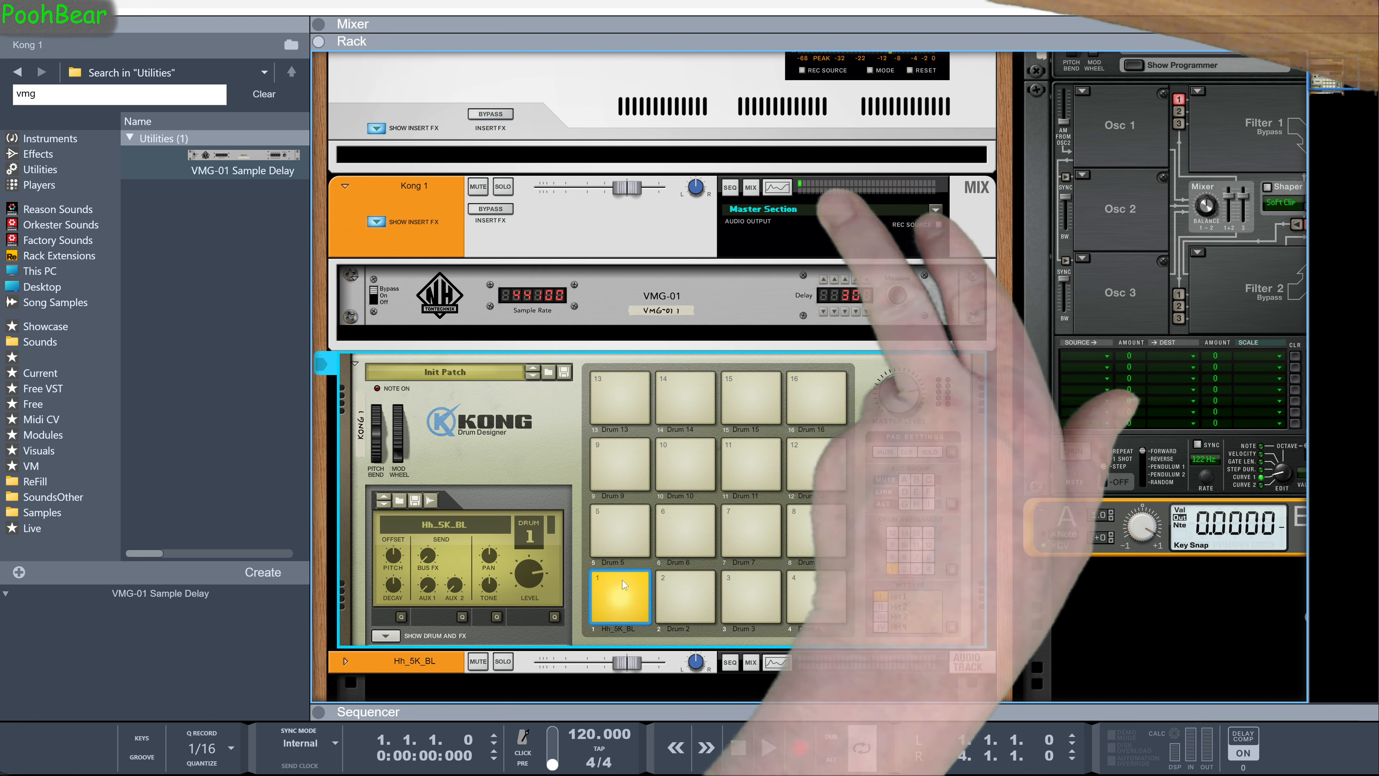
left_click(372, 290)
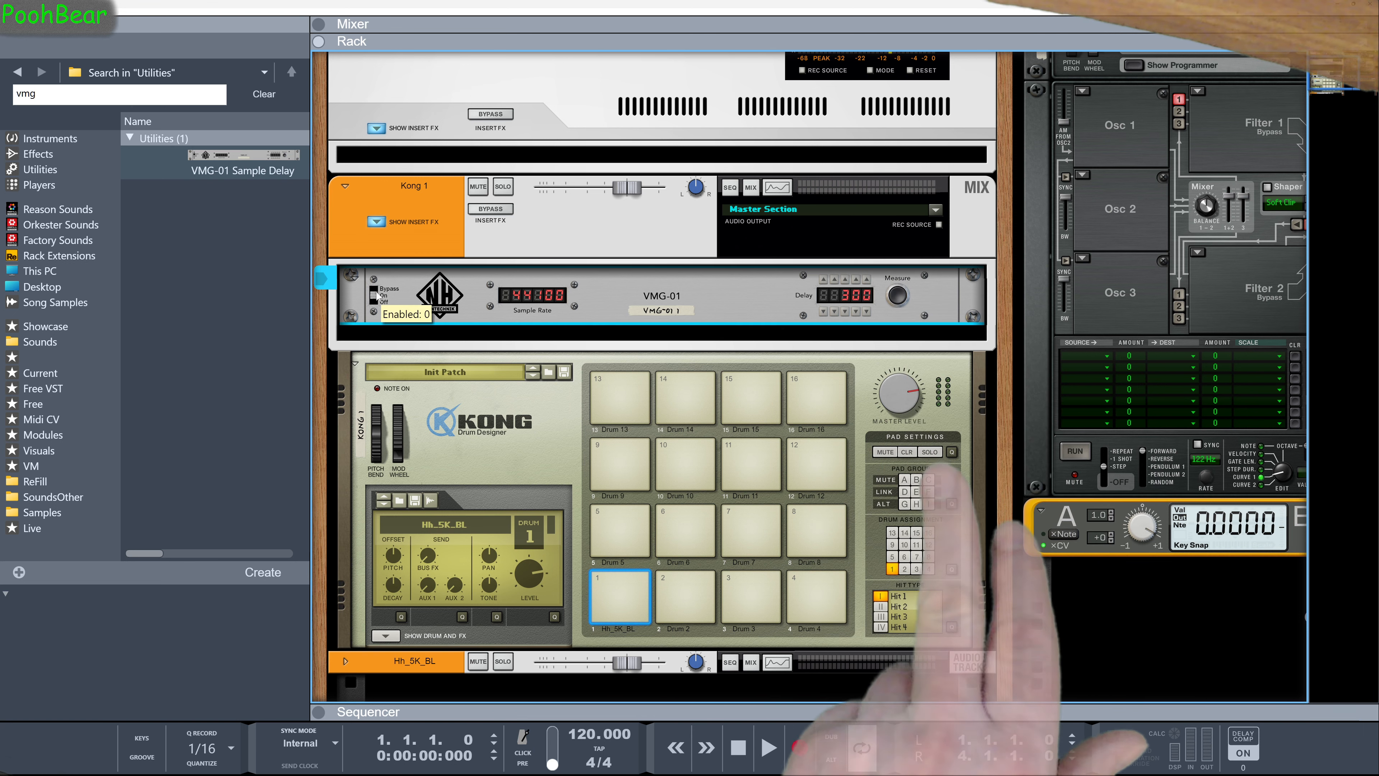
left_click(611, 579)
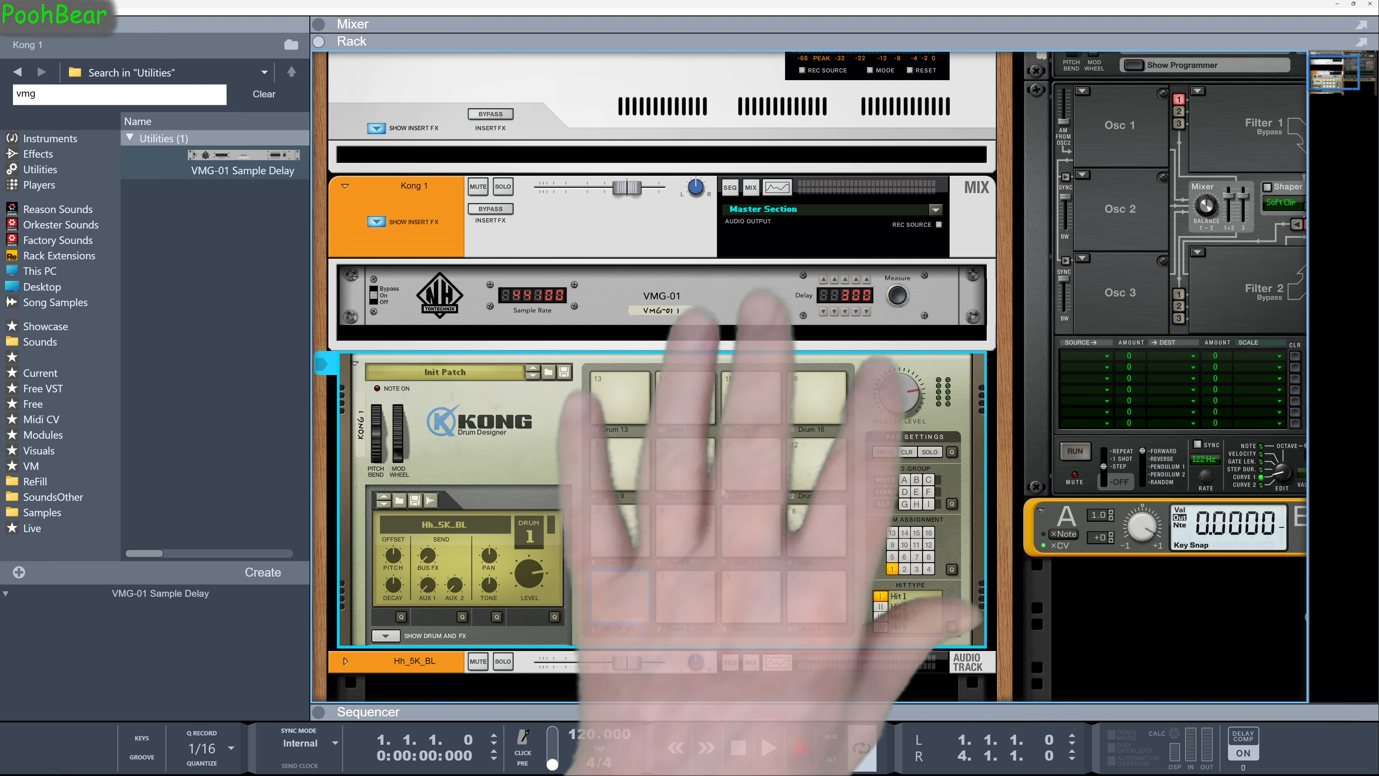
left_click(620, 592)
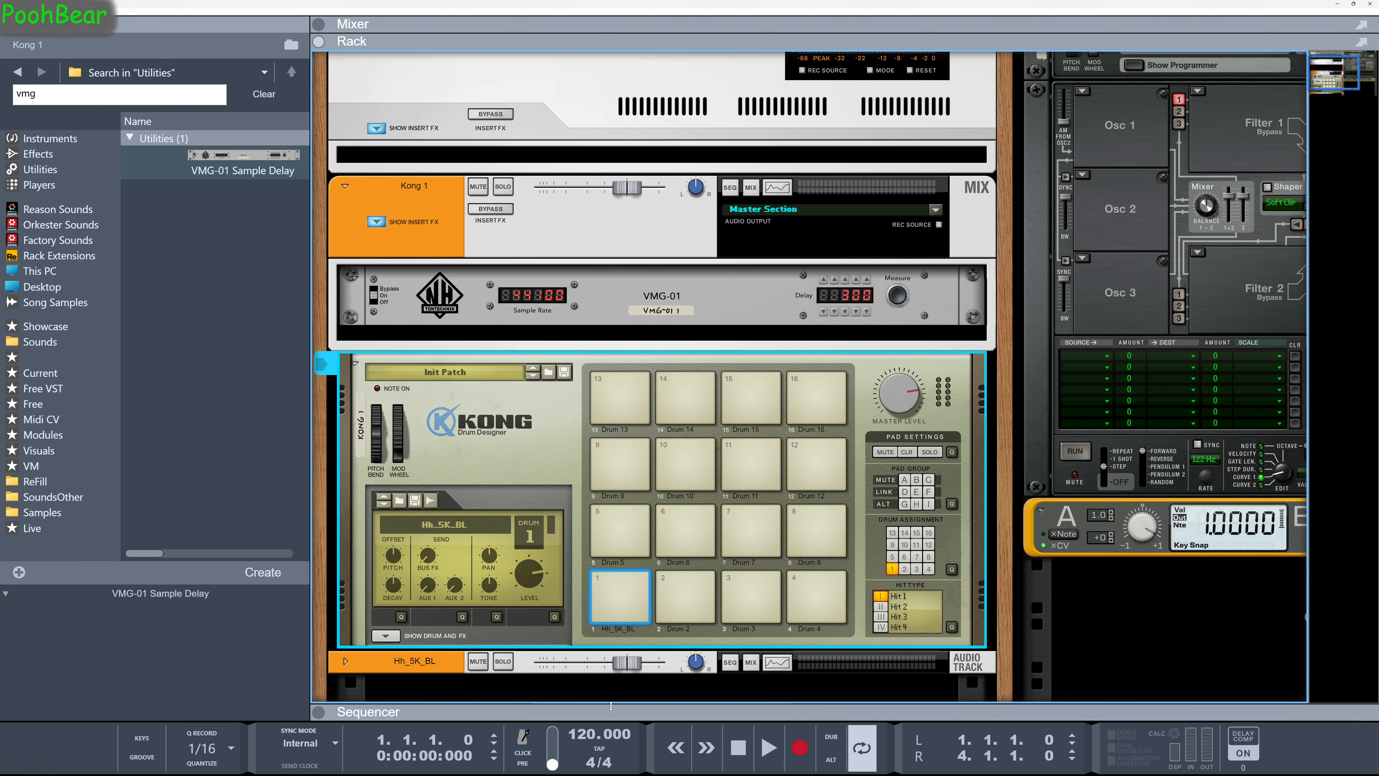
Step: Extend the Hh_5K_BL audio clip in the sequencer to a length of 0.0.2.0
left_click_drag(612, 703, 622, 271)
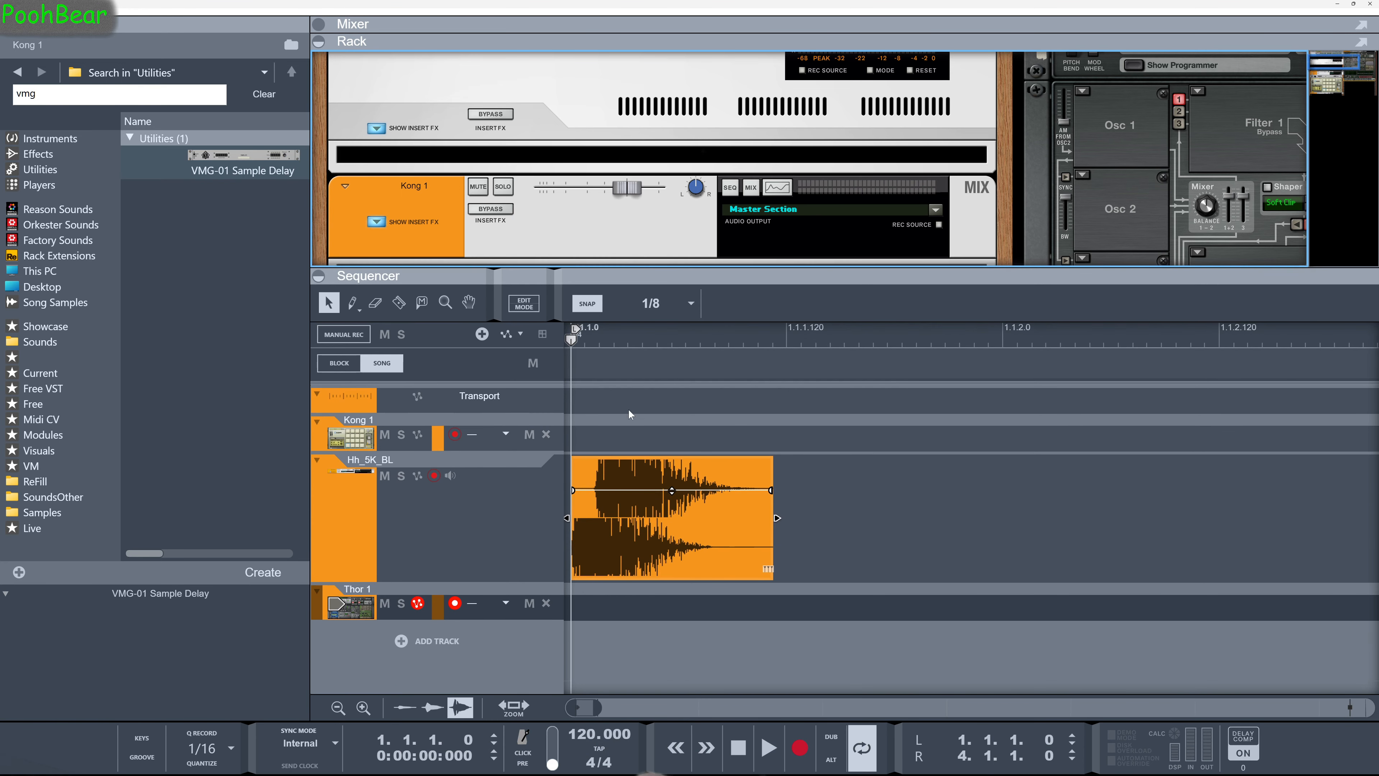
scroll(674, 519, "up", 2)
scroll(673, 519, "down", 11)
scroll(673, 519, "down", 6)
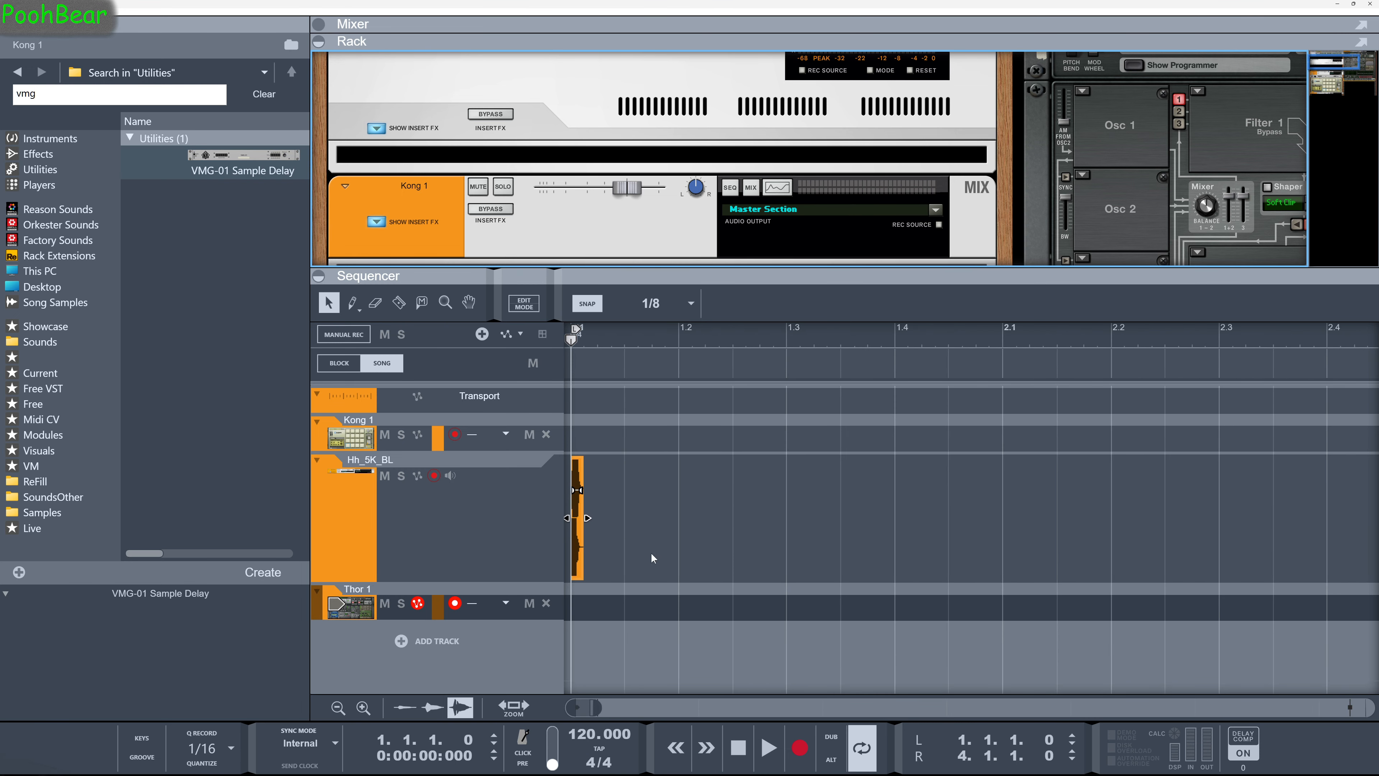
left_click_drag(589, 518, 590, 518)
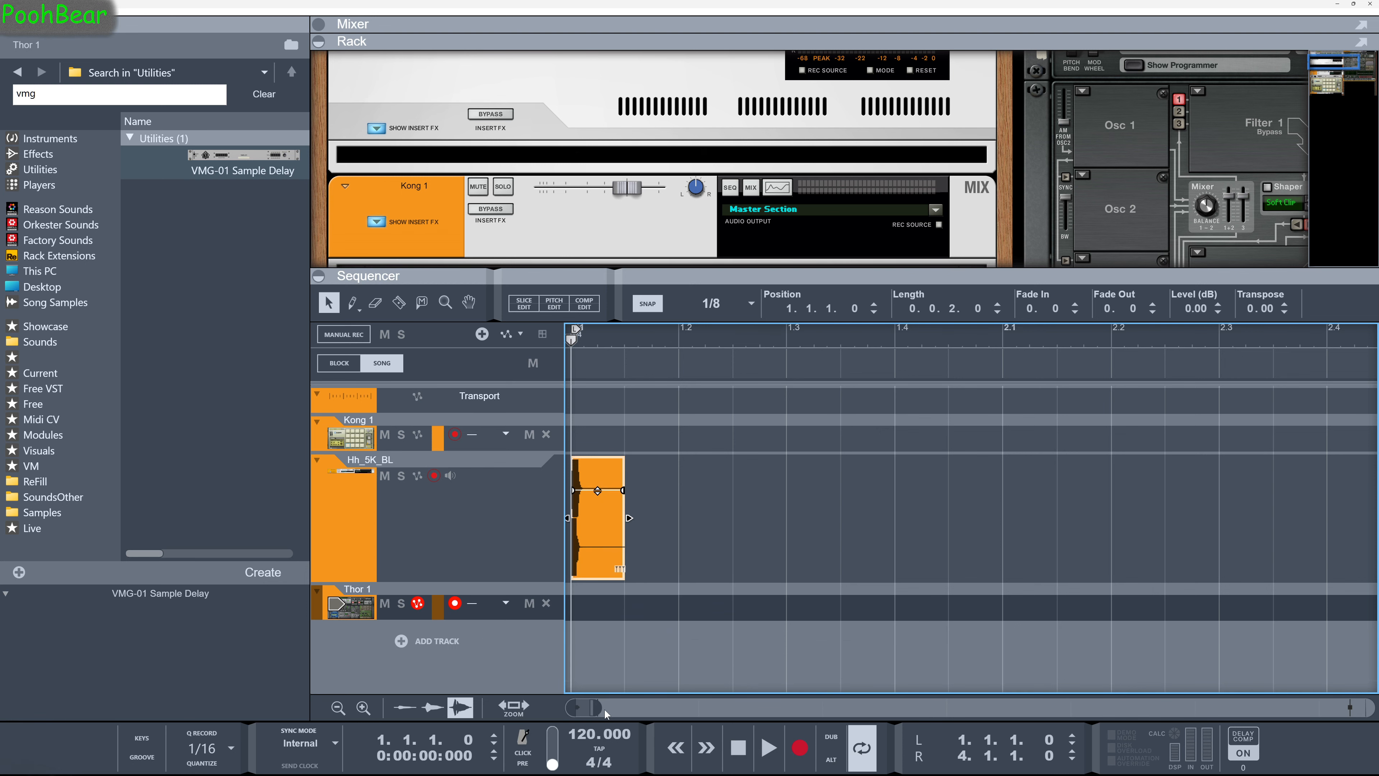
Step: Duplicate the Hh_5K_BL audio clip seven times end to end so the hi-hat hits fill bar 1
left_click_drag(600, 709, 652, 710)
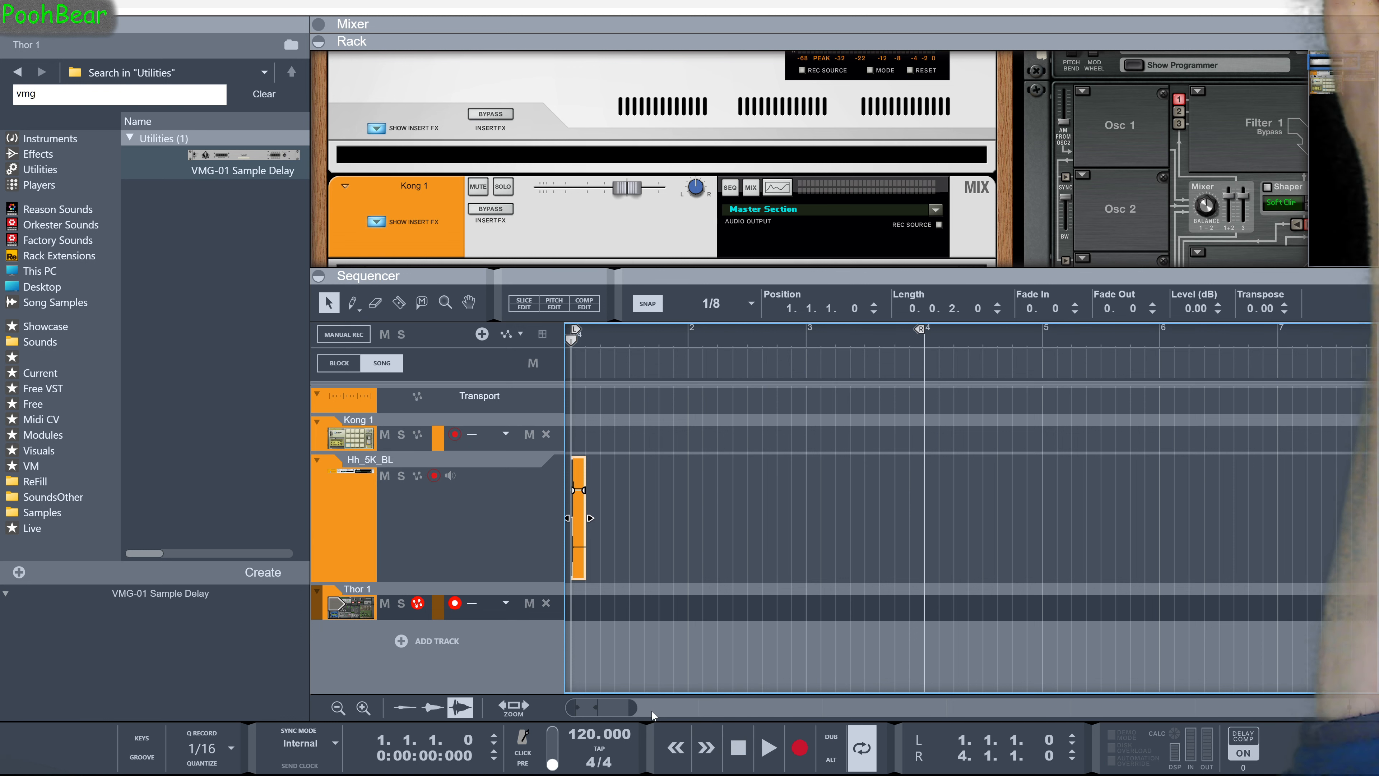
key("ctrl+d")
key("ctrl+d")
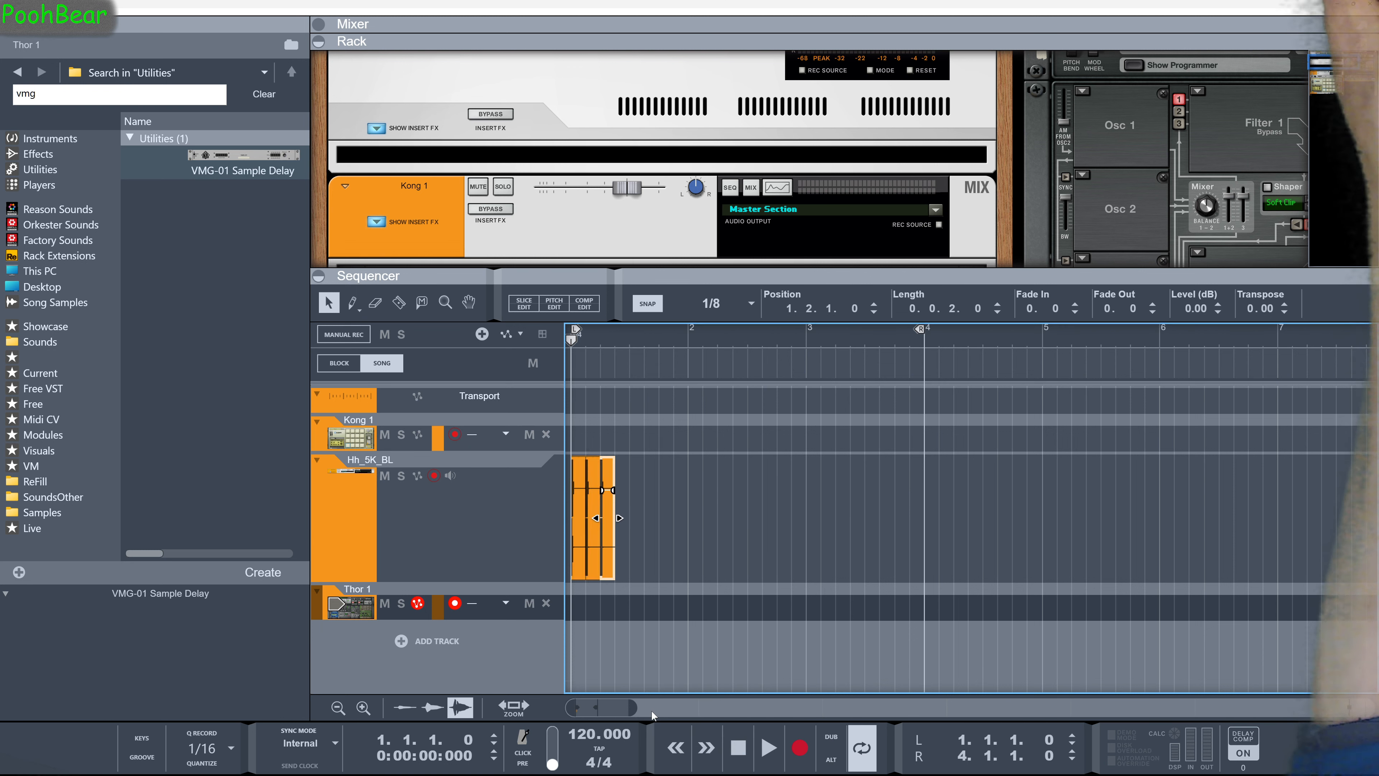
key("ctrl+d")
key("ctrl+d")
key("ctrl+d")
key("ctrl+d")
key("ctrl+d")
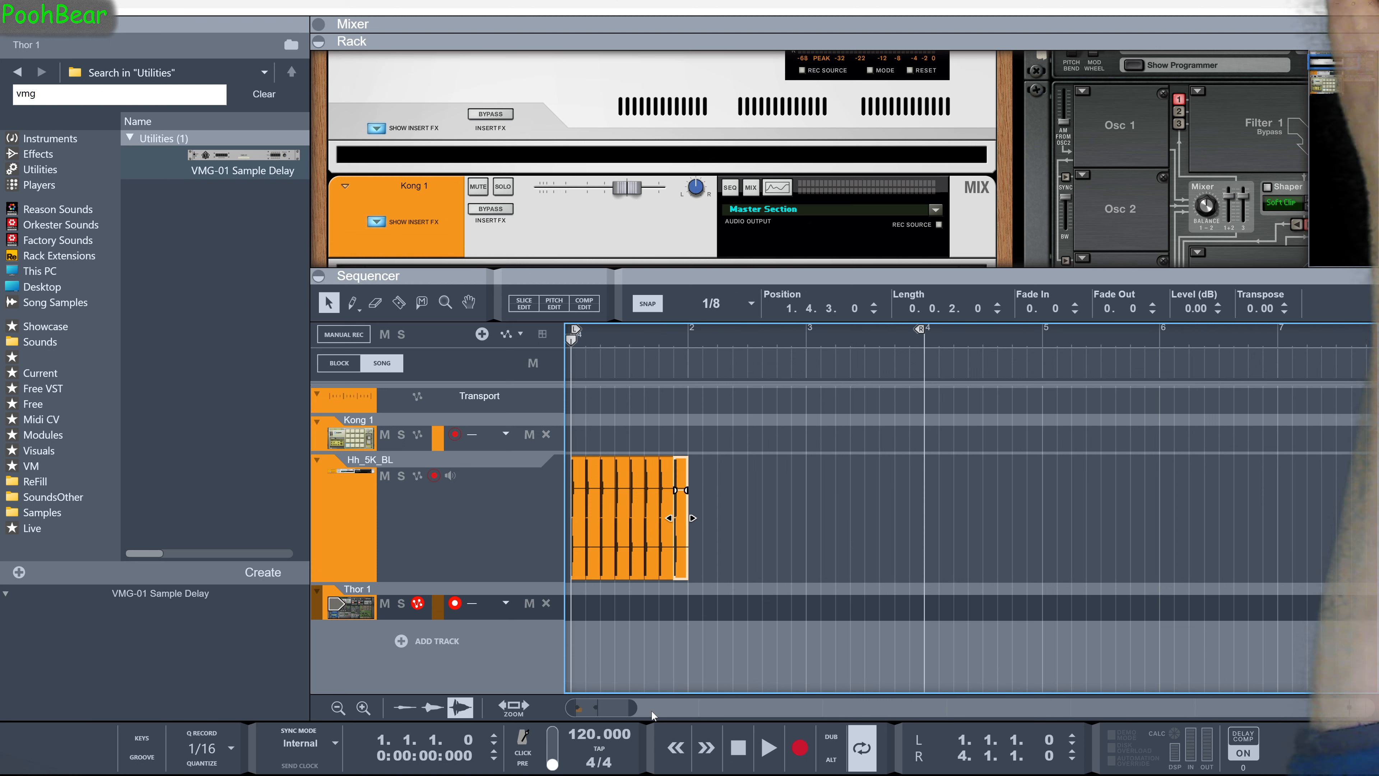
Step: Join all the Hh_5K_BL clips into a one-bar clip and duplicate it twice to fill bars 2 and 3
key("ctrl+a")
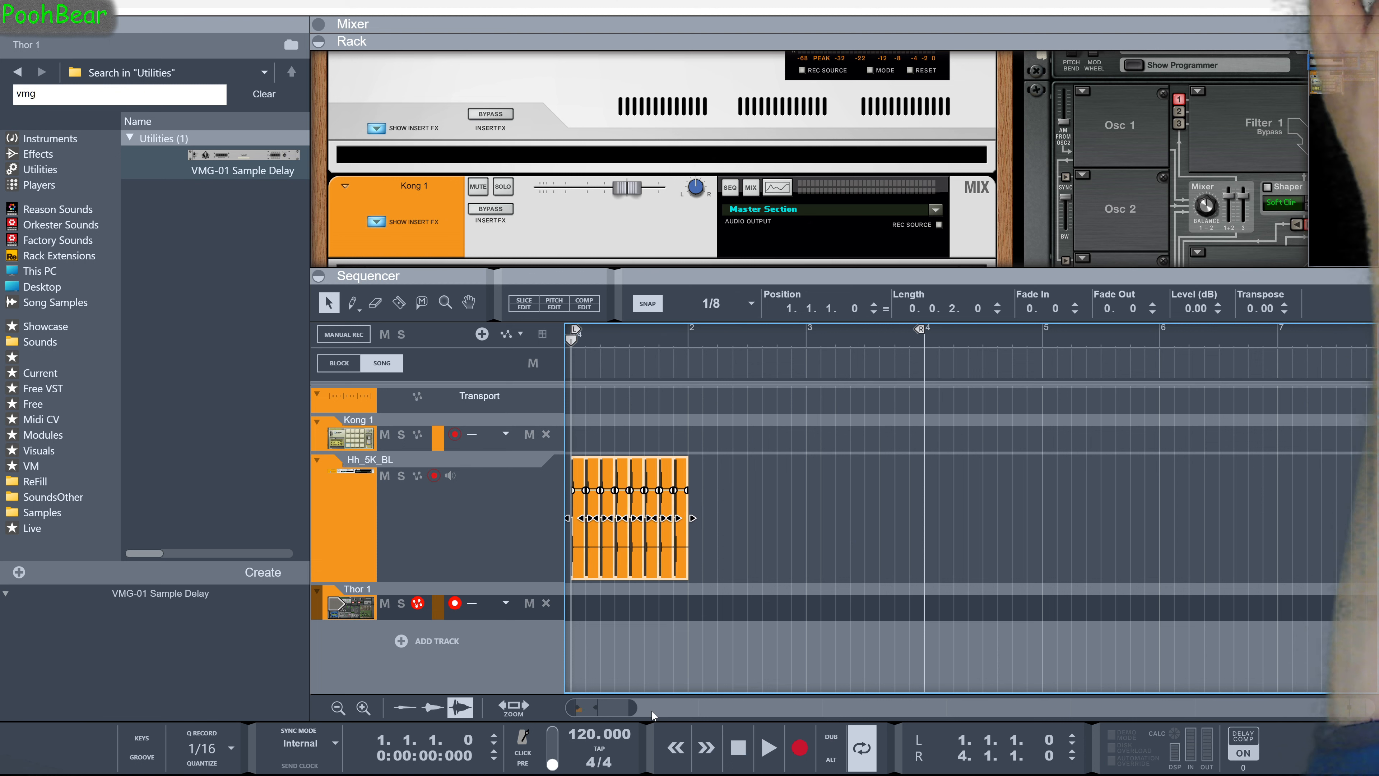
key("ctrl+j")
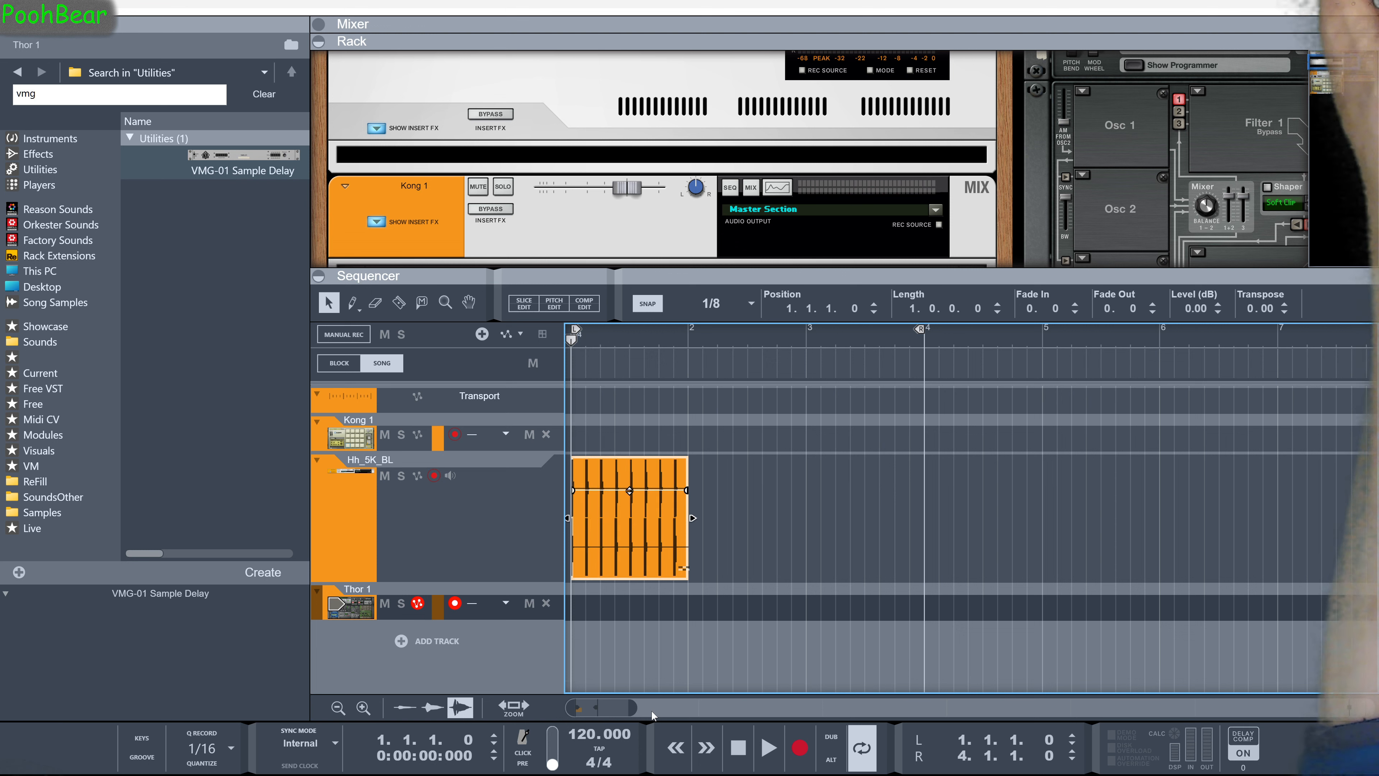
key("ctrl+d")
key("ctrl+d")
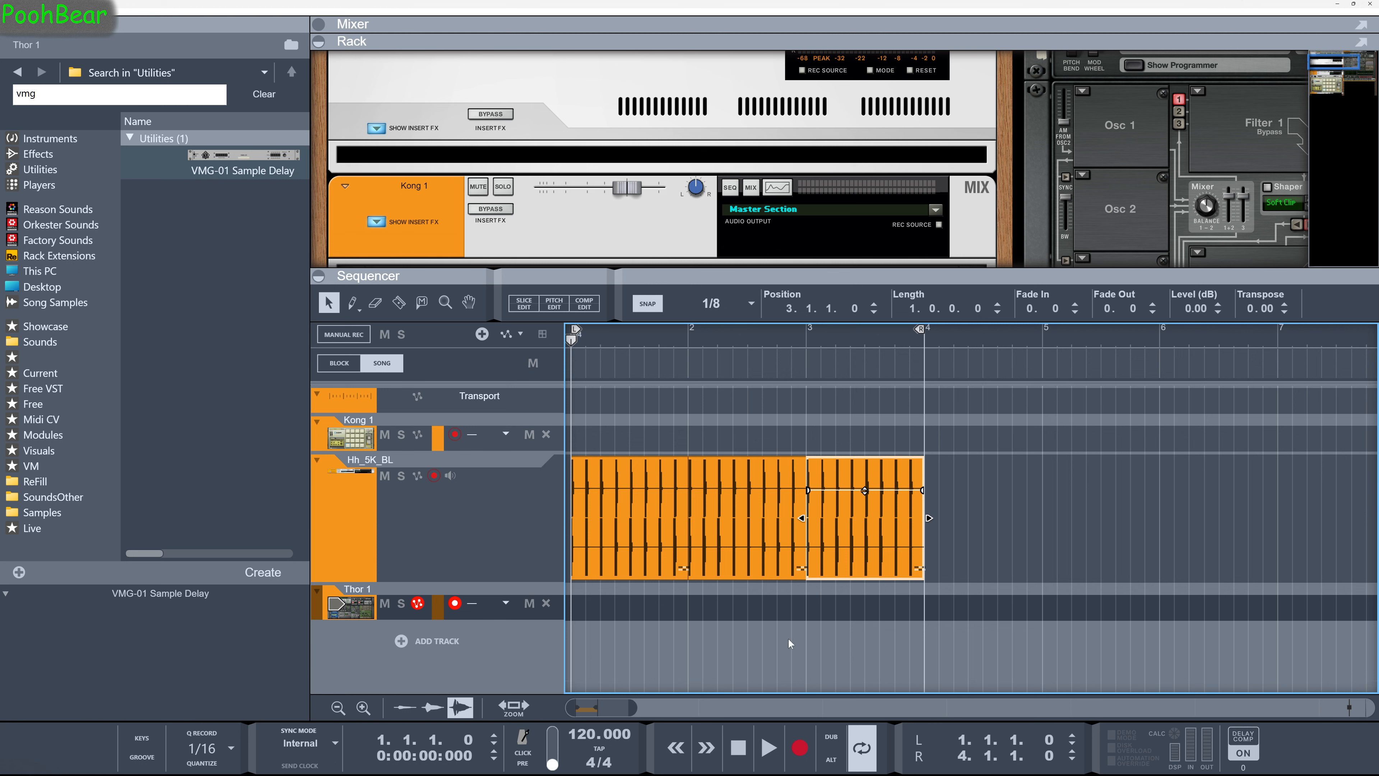
Step: Draw a note clip on the Kong 1 track at position 2.2.3.0 with a length of 1.0.2.0
left_click_drag(740, 435, 865, 438)
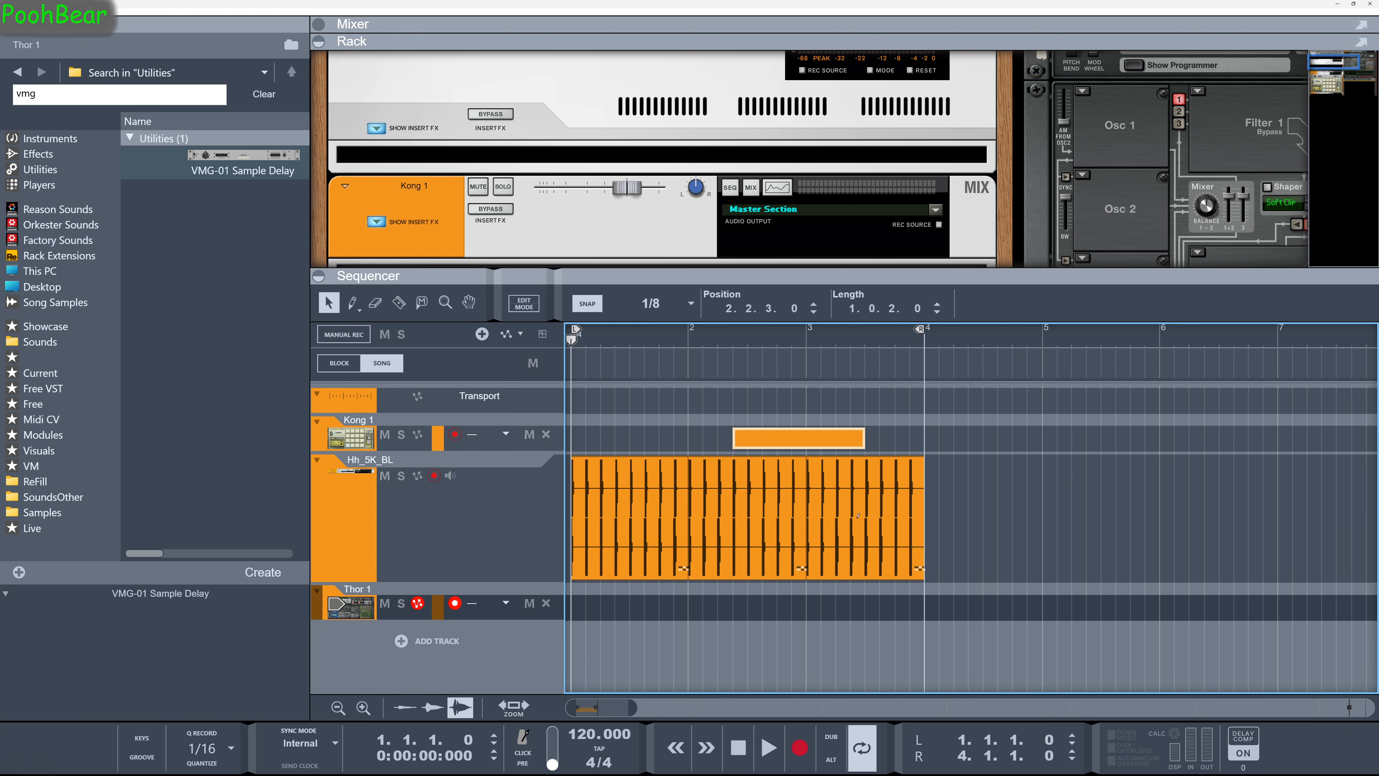
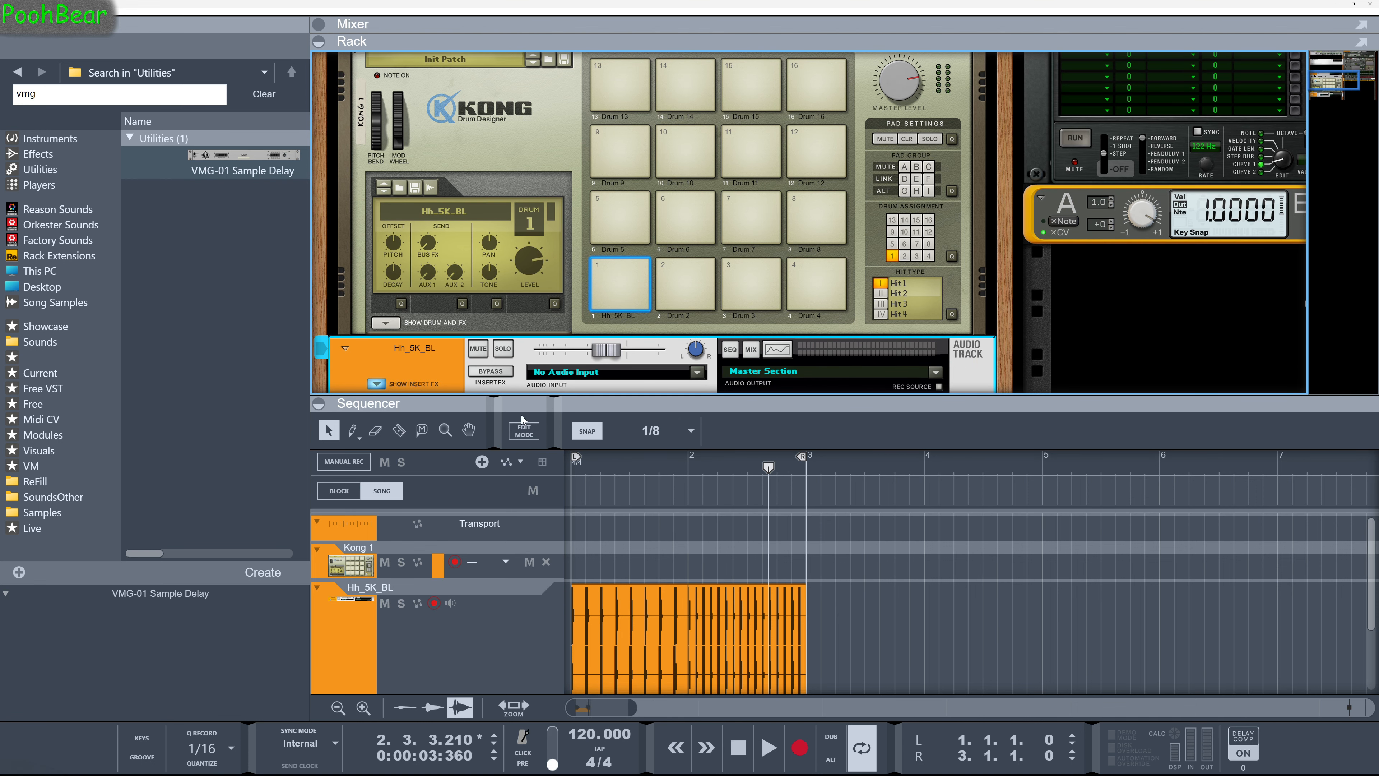
Step: On the back of the rack, connect Thor's CV 1 modulation output to the Pan CV input of the Hh_5K_BL audio track
left_click_drag(590, 407, 582, 662)
key("Tab")
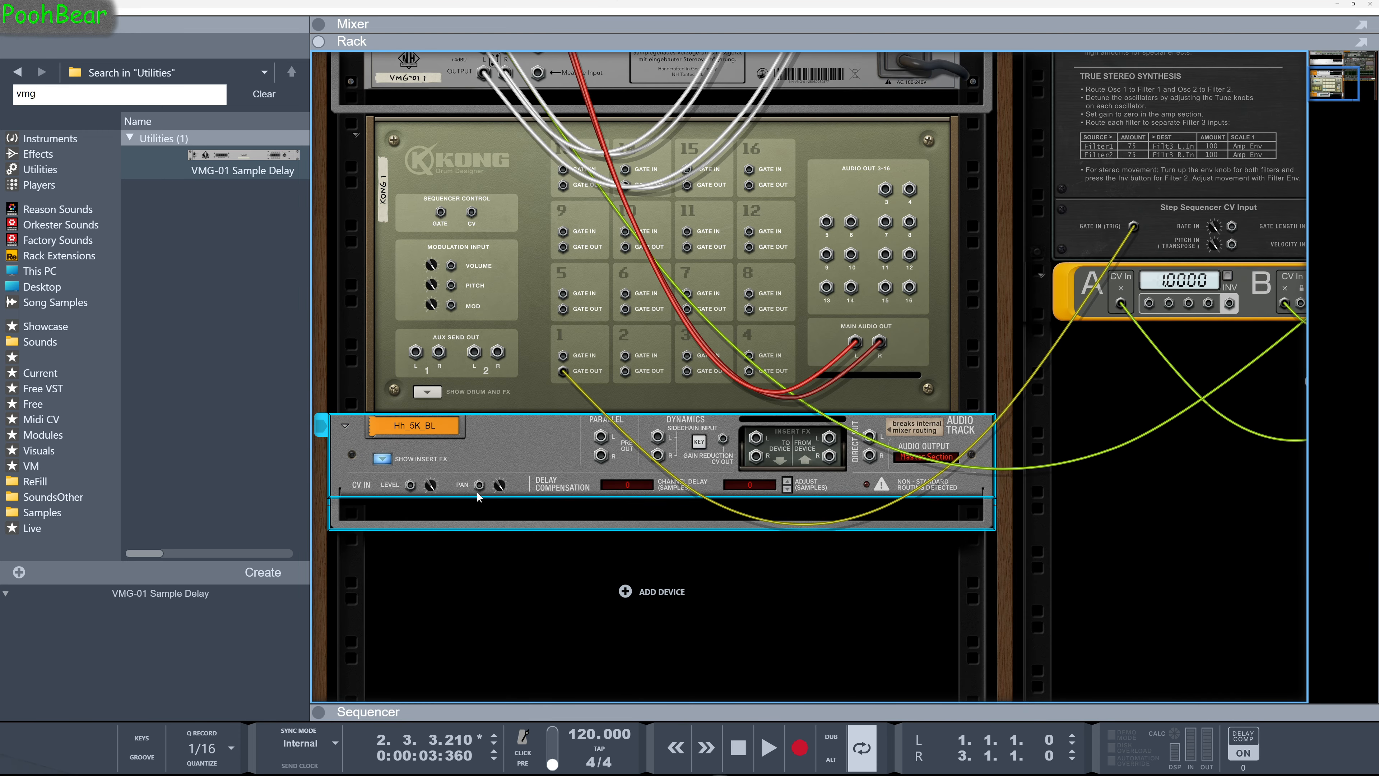
scroll(521, 495, "up", 2)
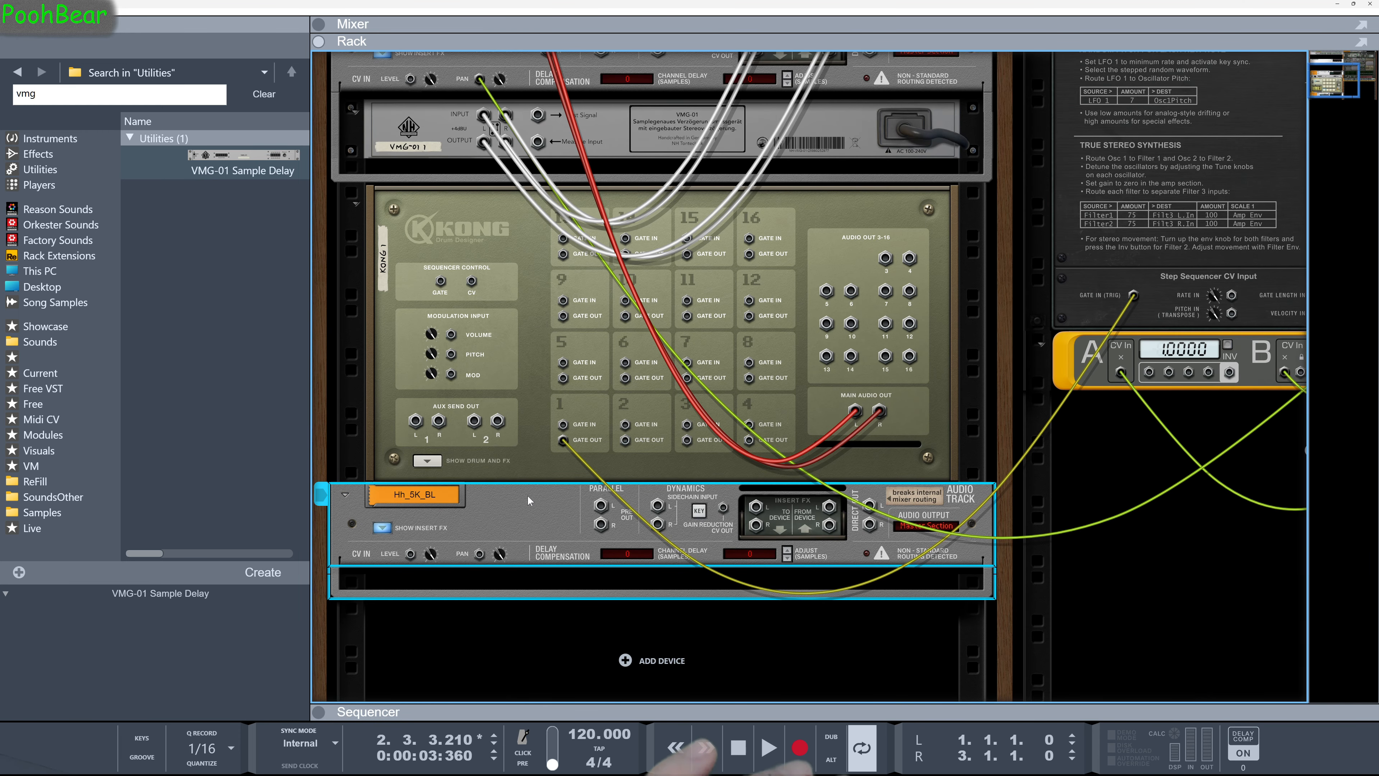
scroll(527, 497, "up", 2)
scroll(526, 498, "down", 1)
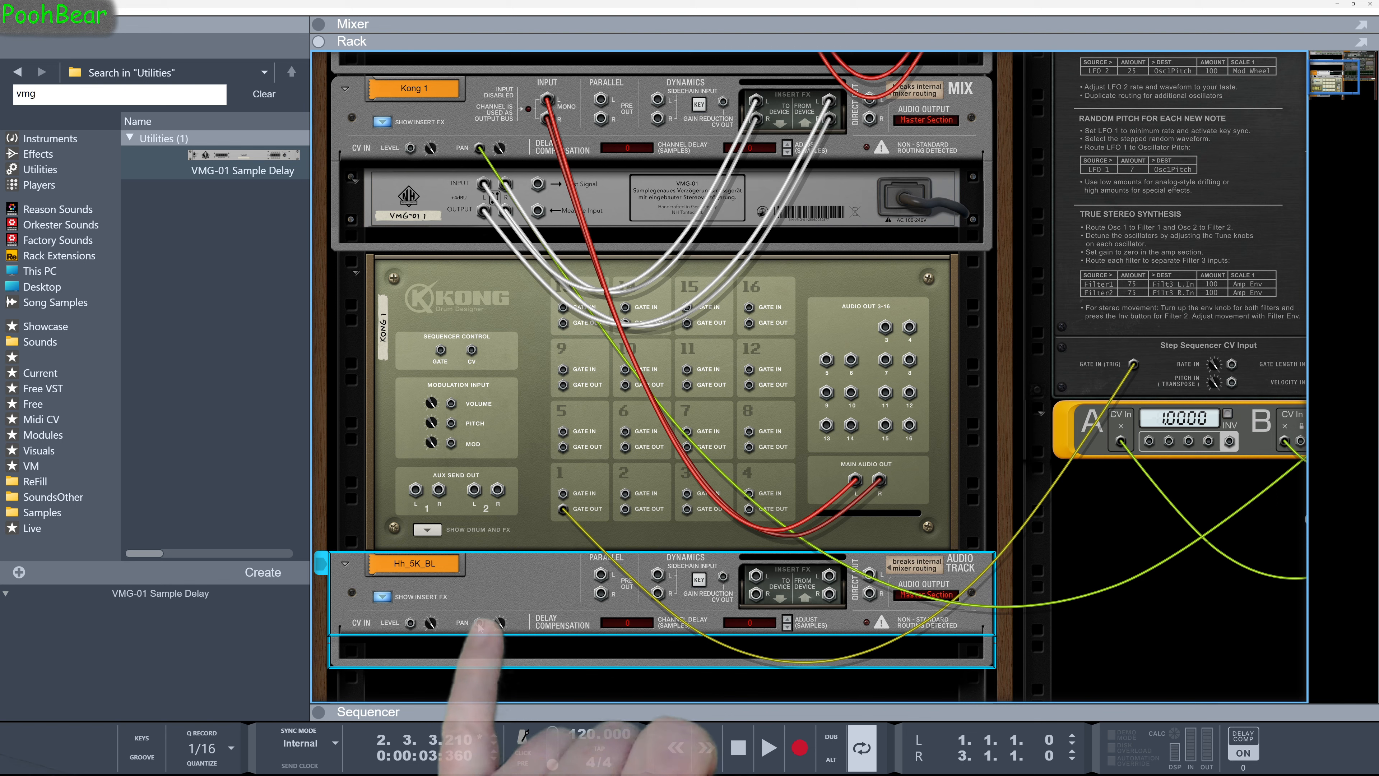
left_click_drag(480, 624, 1067, 108)
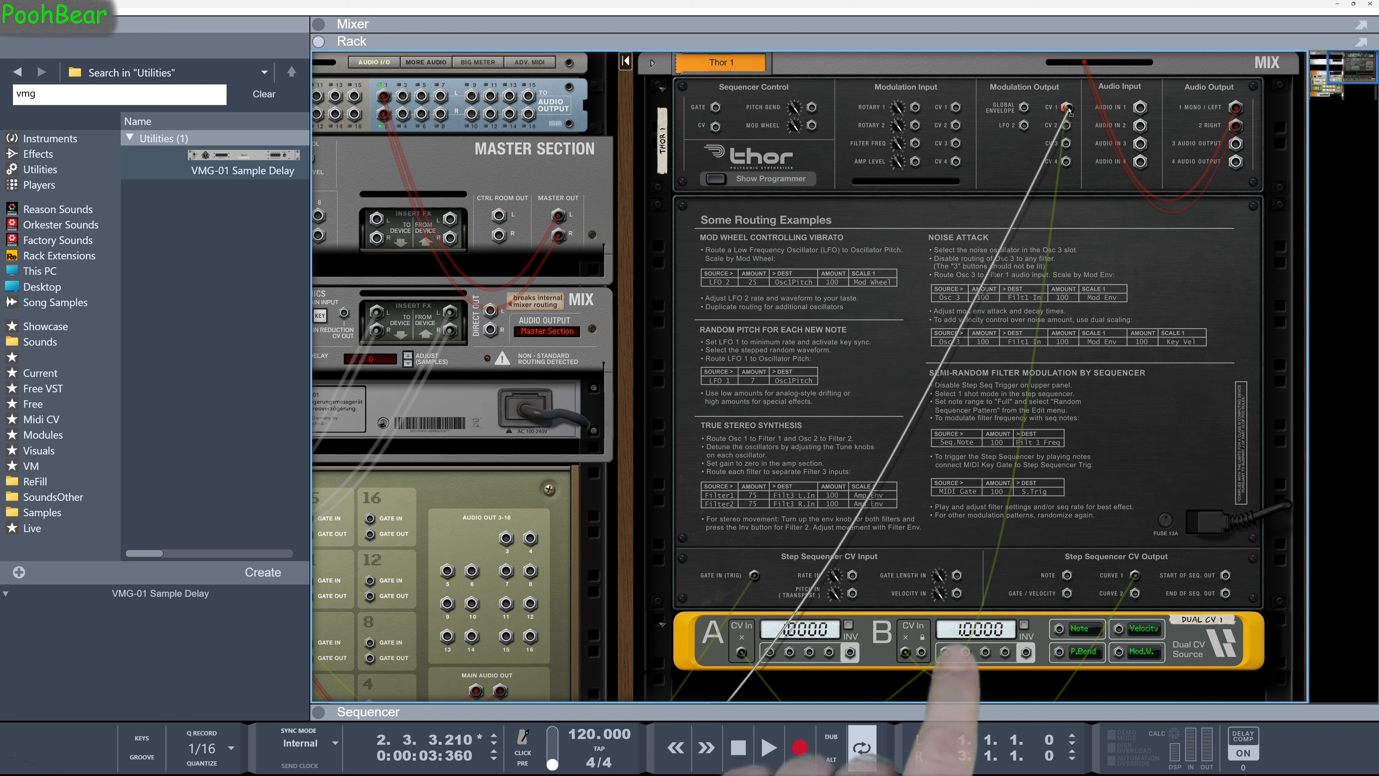
left_click_drag(1068, 109, 1068, 107)
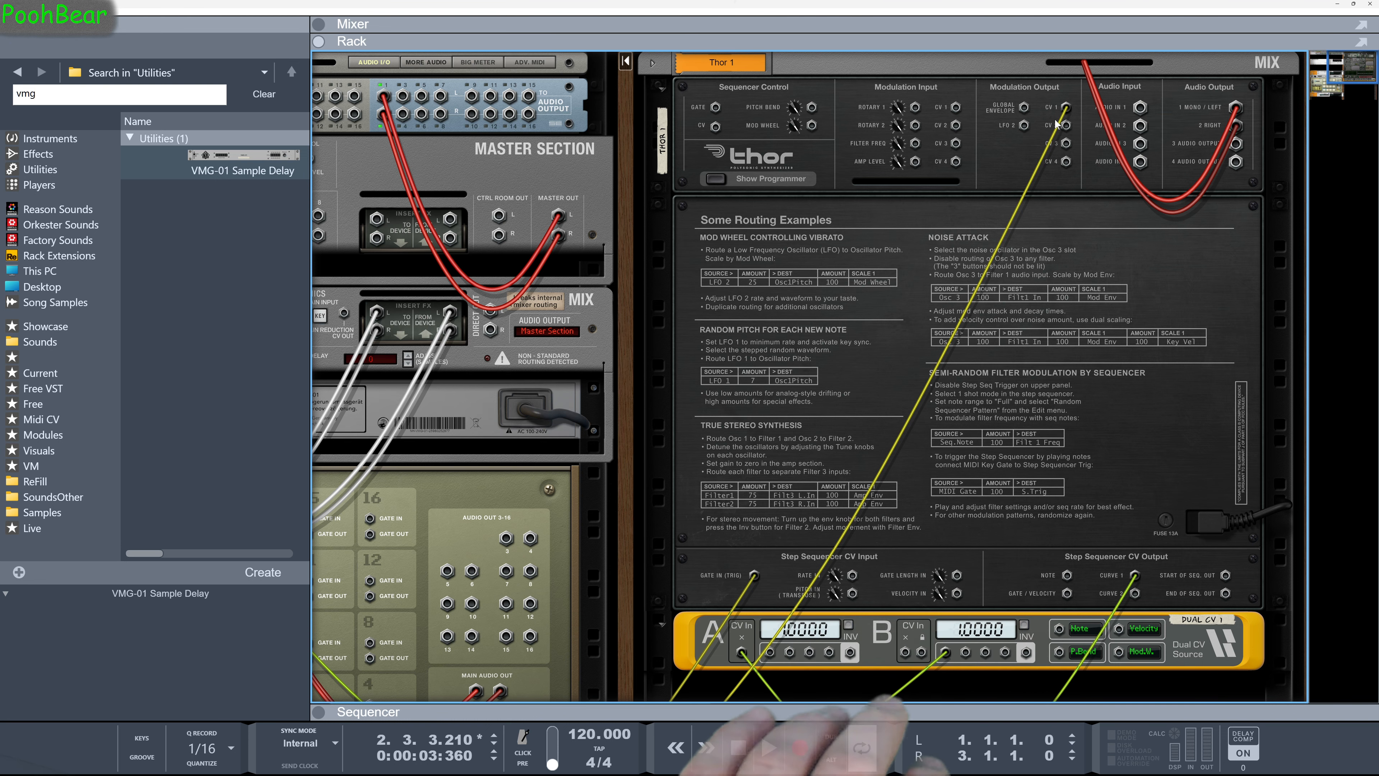
Step: Return to the rack front, play Kong pad 1 and toggle Thor's step sequencer Run to check the CV value
key("Tab")
left_click_drag(621, 530, 1001, 224)
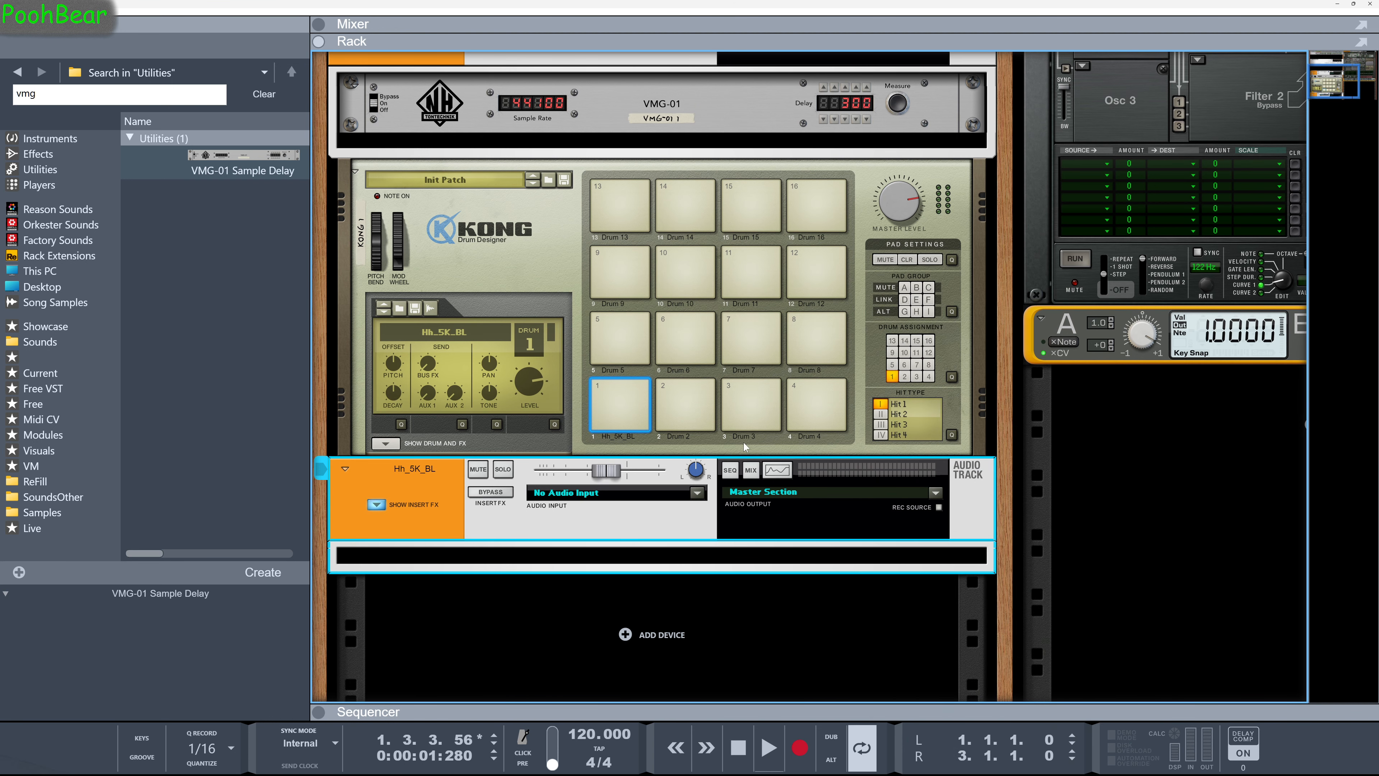
left_click(631, 409)
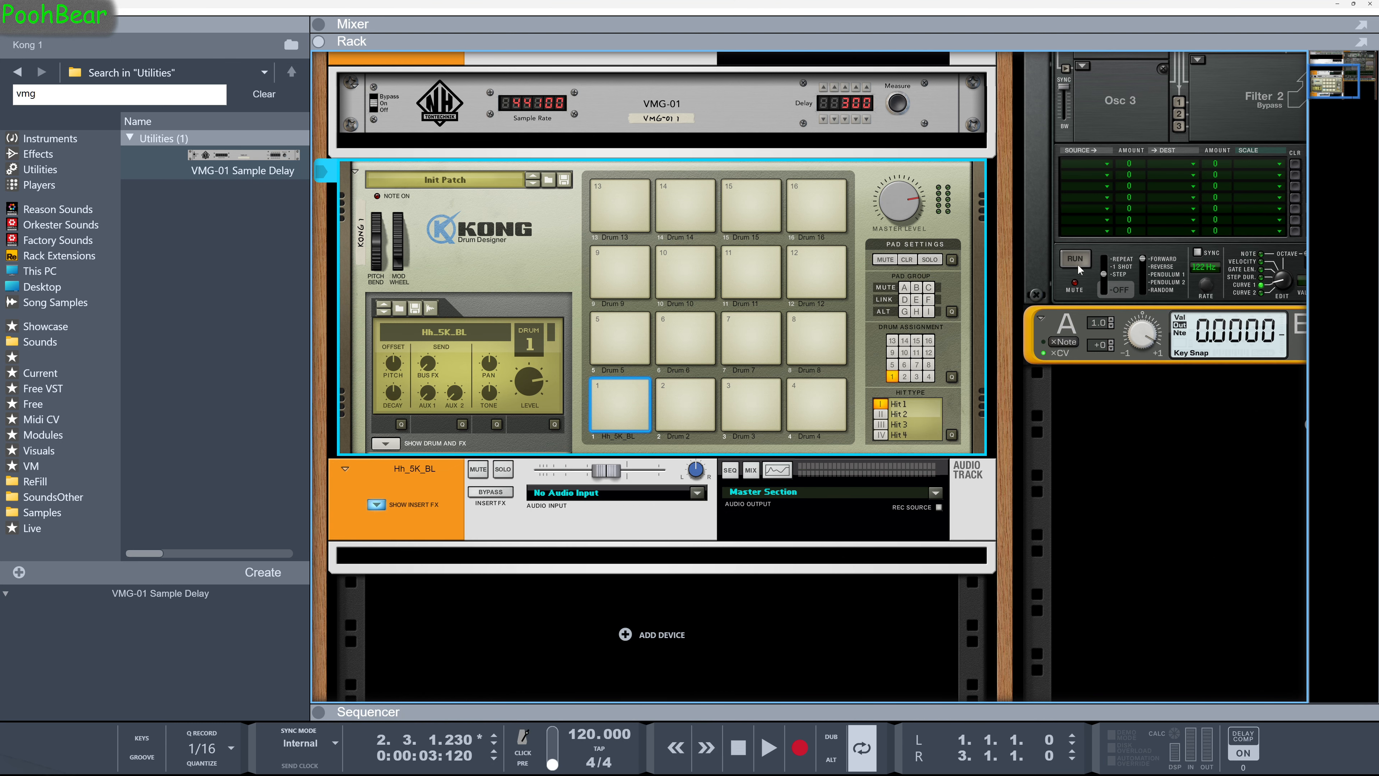
left_click(1077, 266)
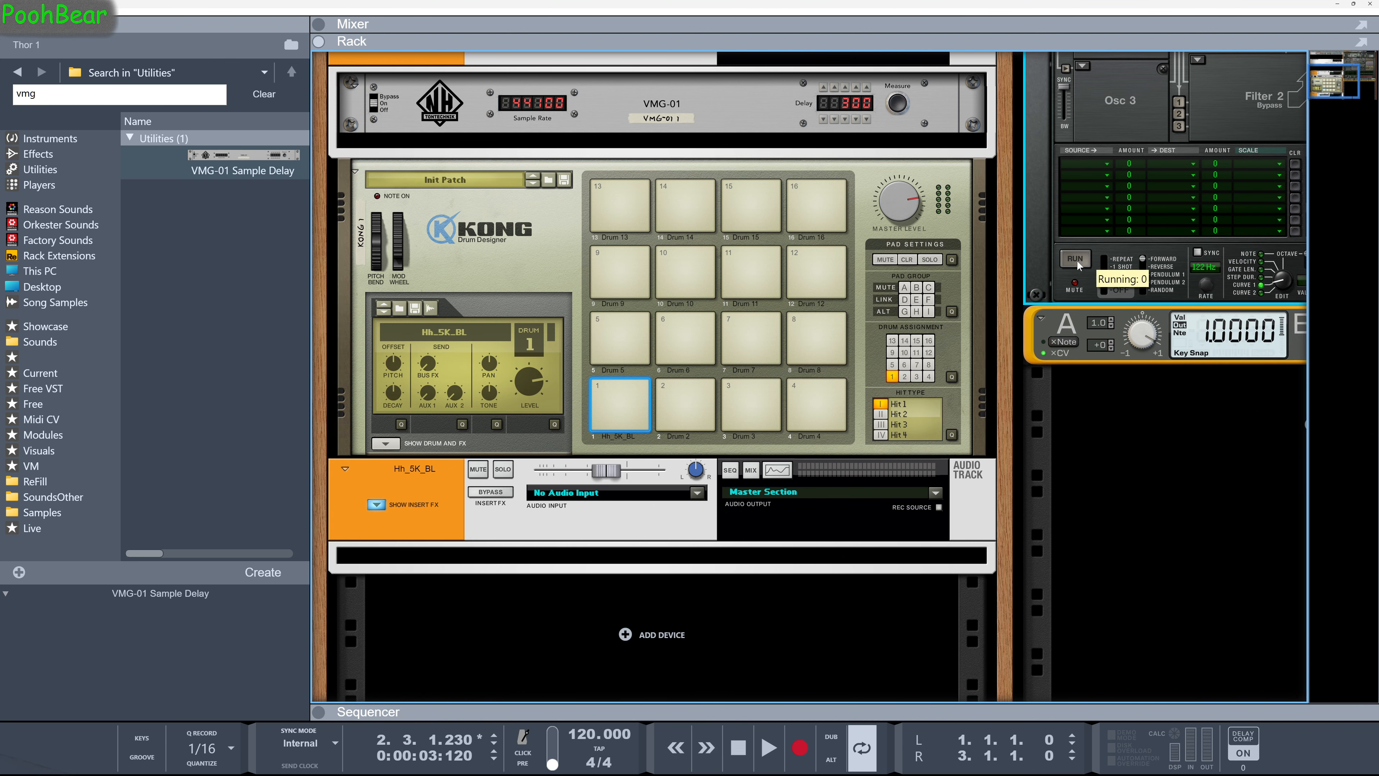
Step: Add a Sweeper Modulation Effect as an insert effect on the Hh_5K_BL audio track
left_click(679, 562)
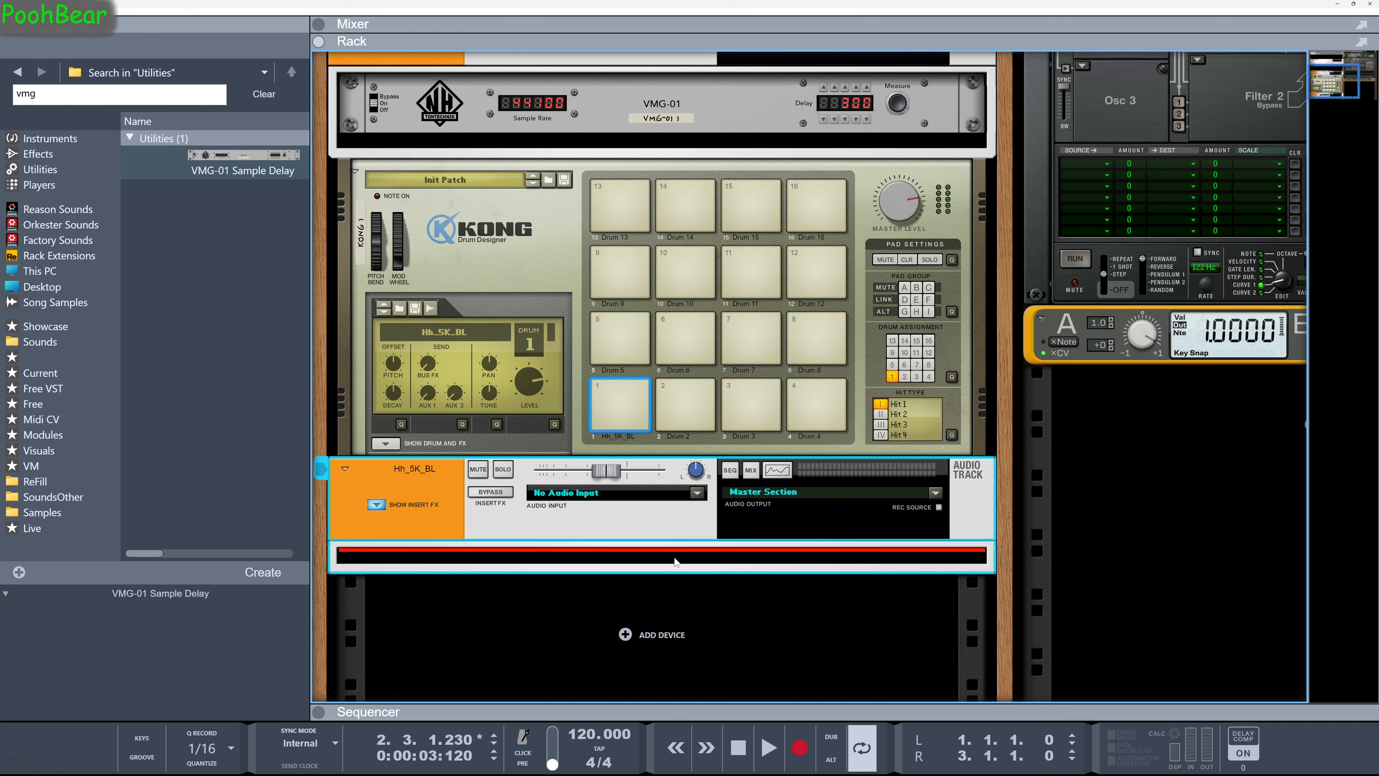
left_click(38, 157)
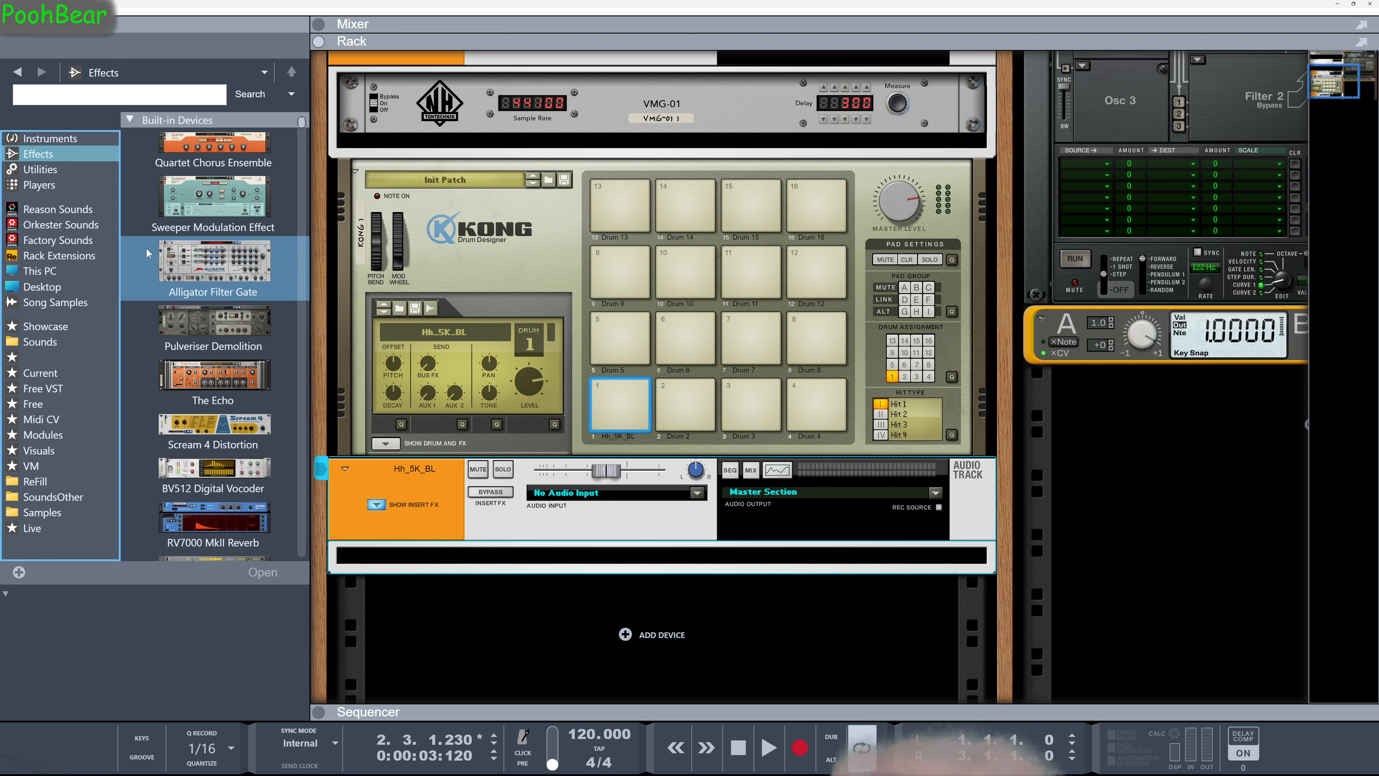
mouse_move(212, 198)
left_mouse_down()
mouse_move(362, 374)
mouse_move(578, 567)
left_mouse_up()
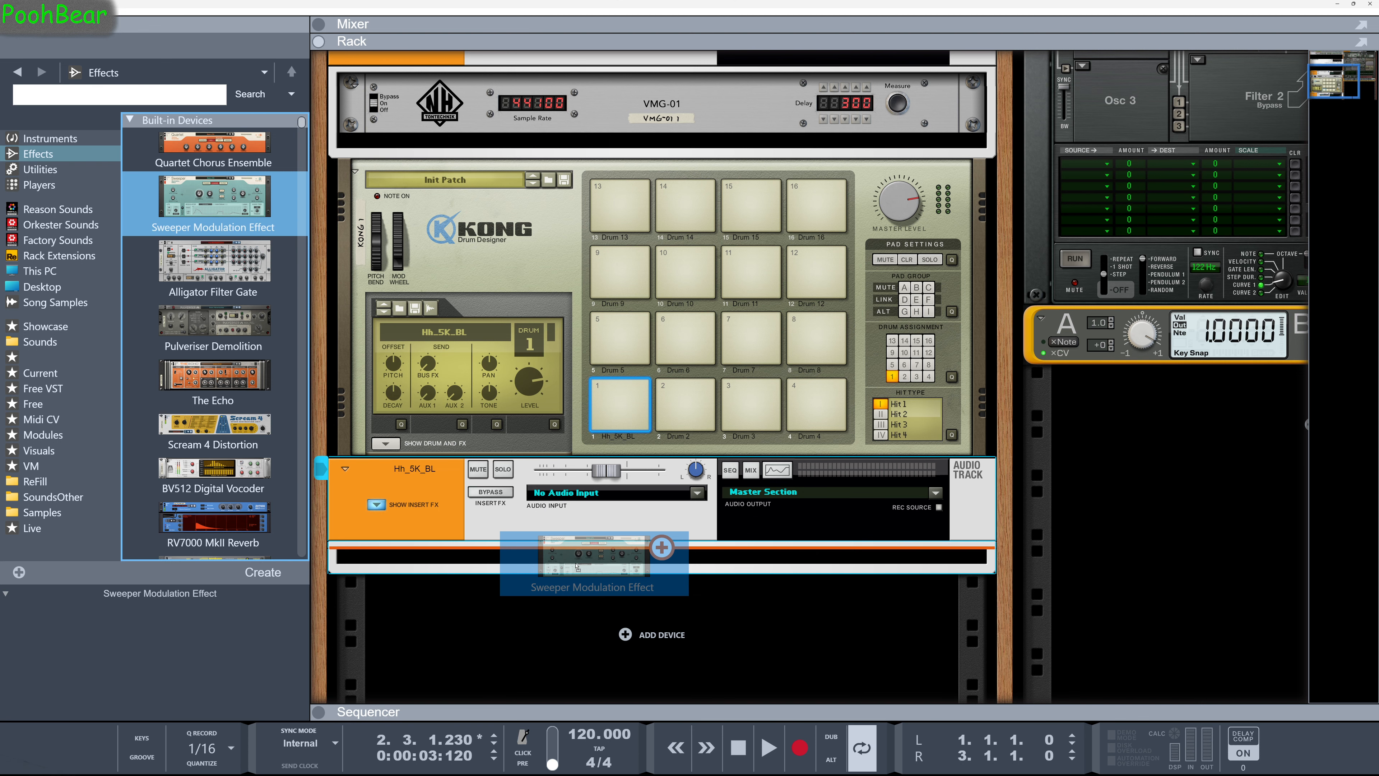
left_click_drag(578, 566, 577, 568)
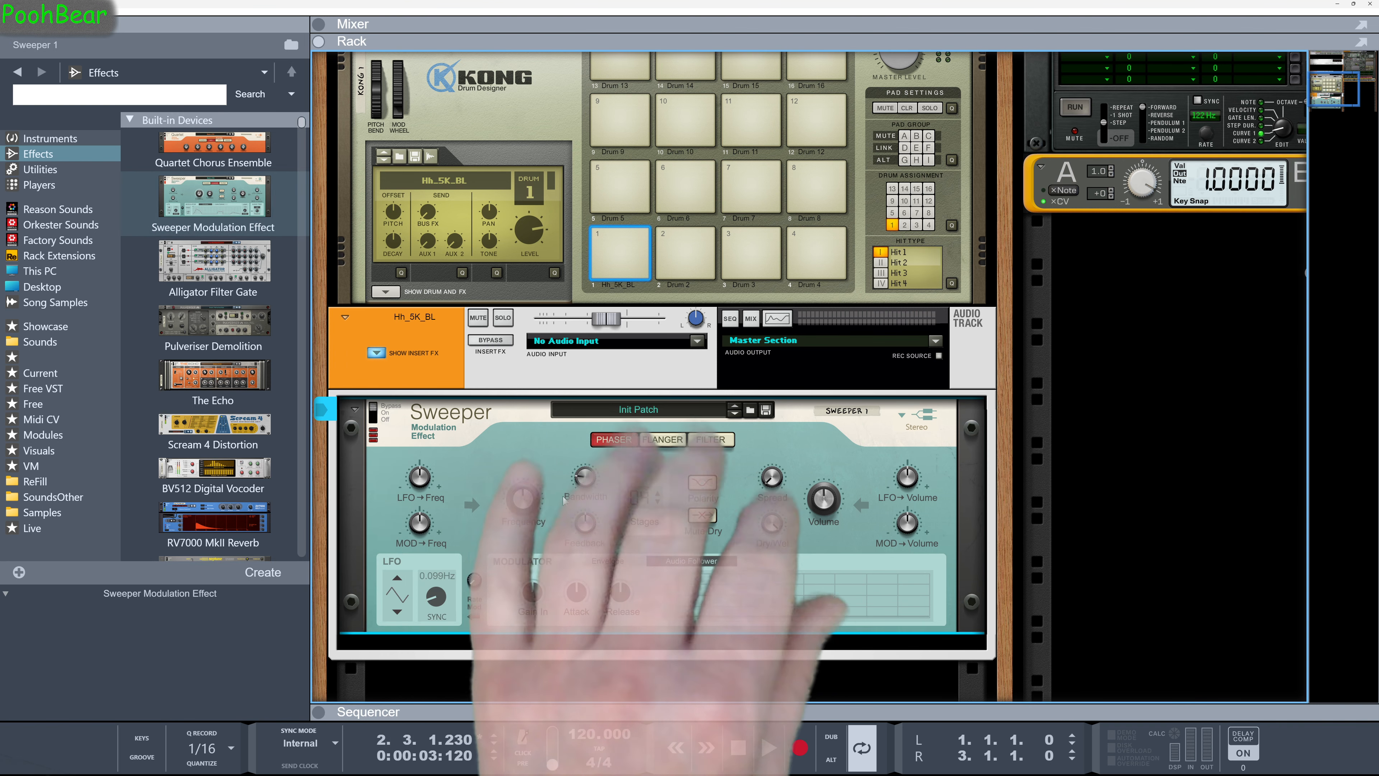
Step: Turn on the Sweeper's Audio Trig with the Envelope modulator and patch its Trigger CV output to Thor's step sequencer Gate In (Trig)
left_click(615, 563)
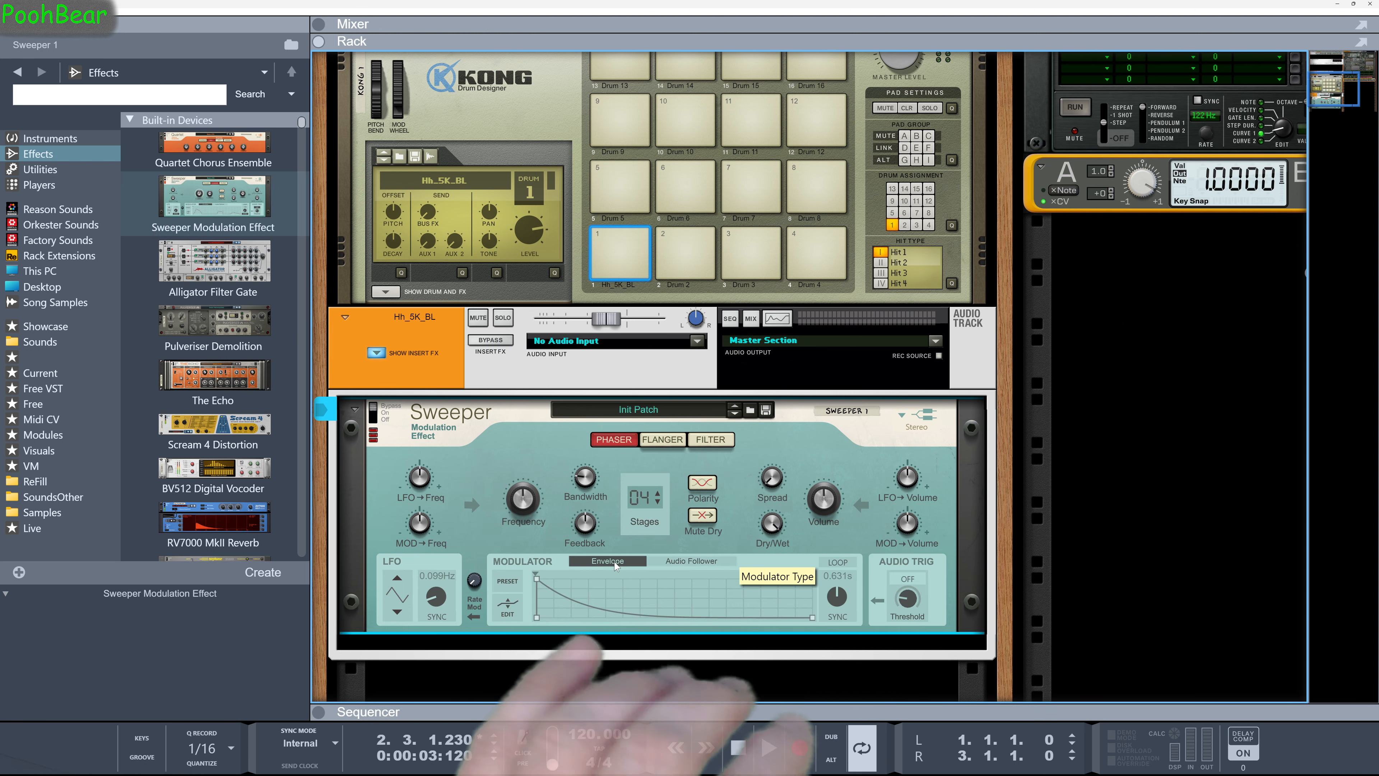
left_click(907, 579)
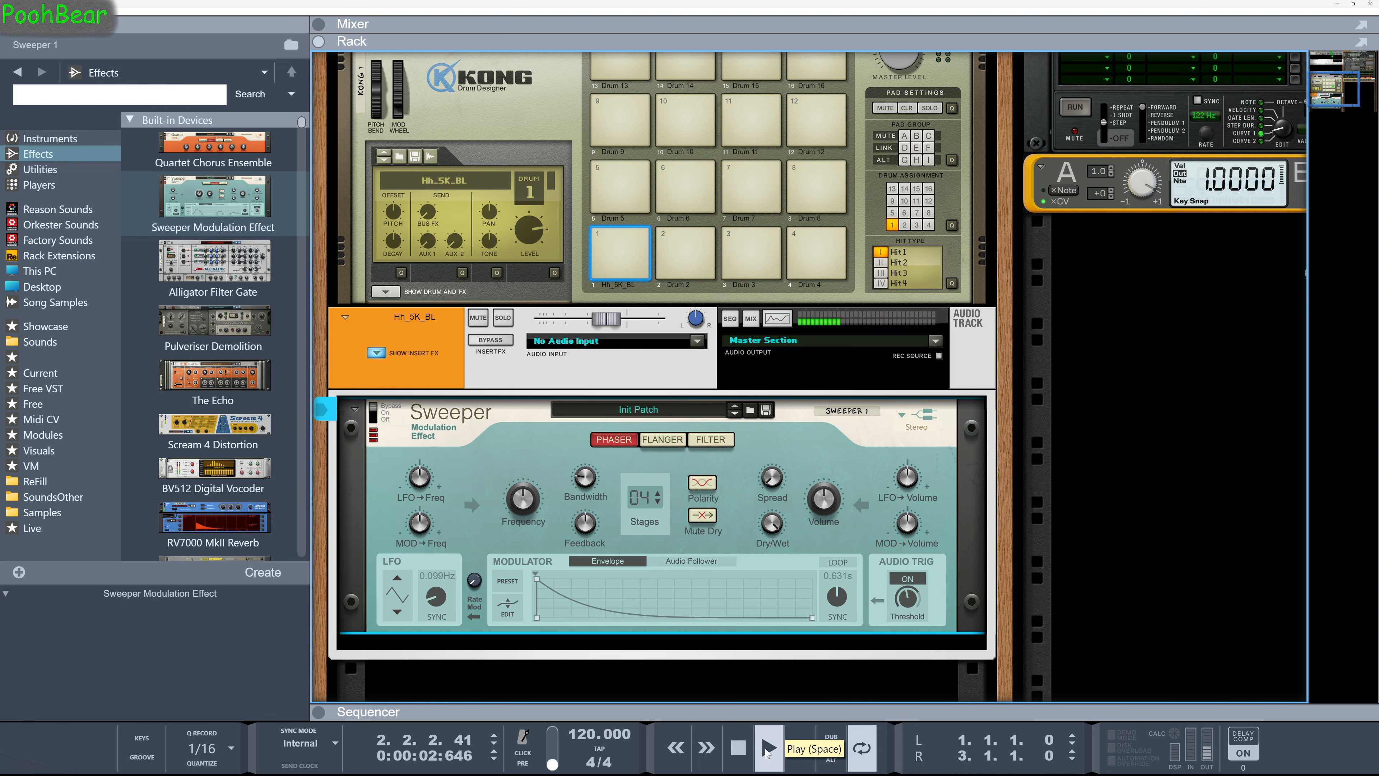
key("Tab")
left_click_drag(889, 559, 1134, 119)
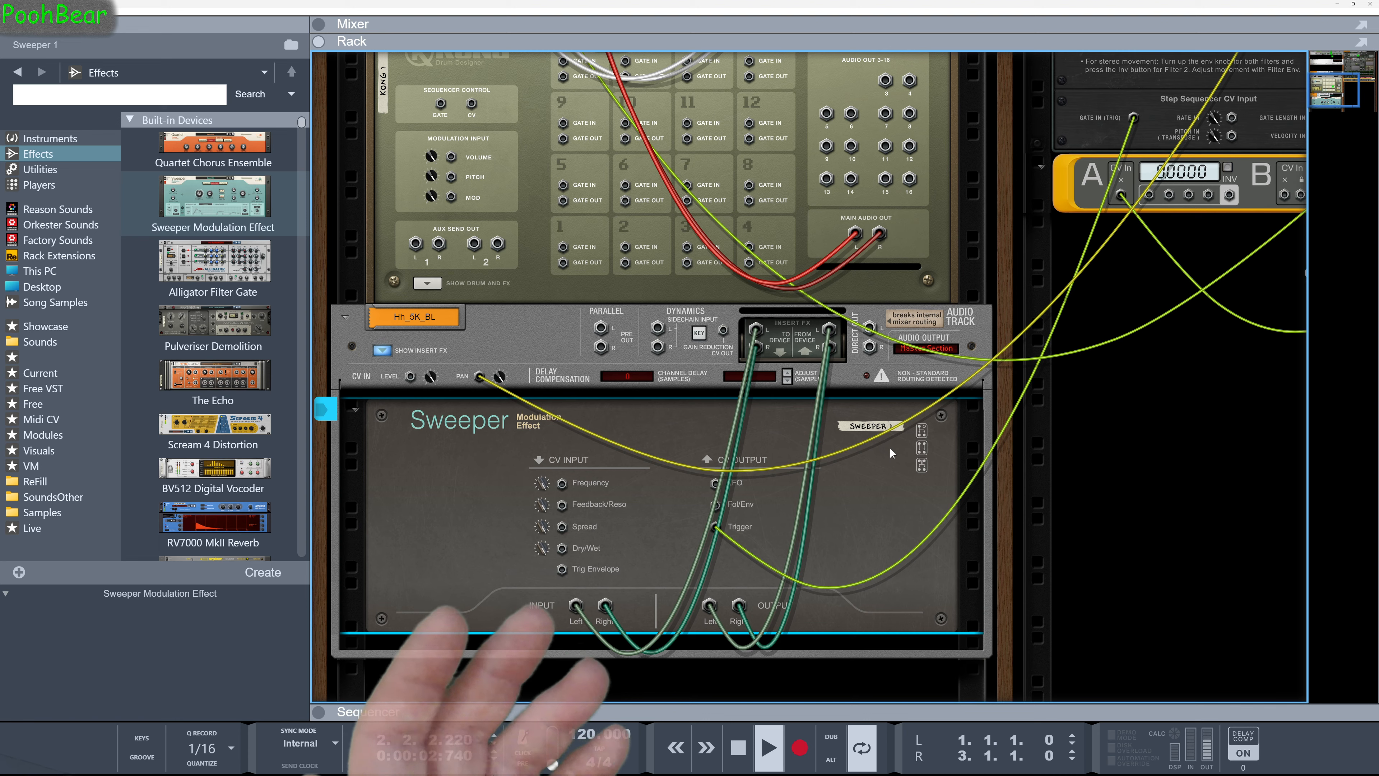
key("Tab")
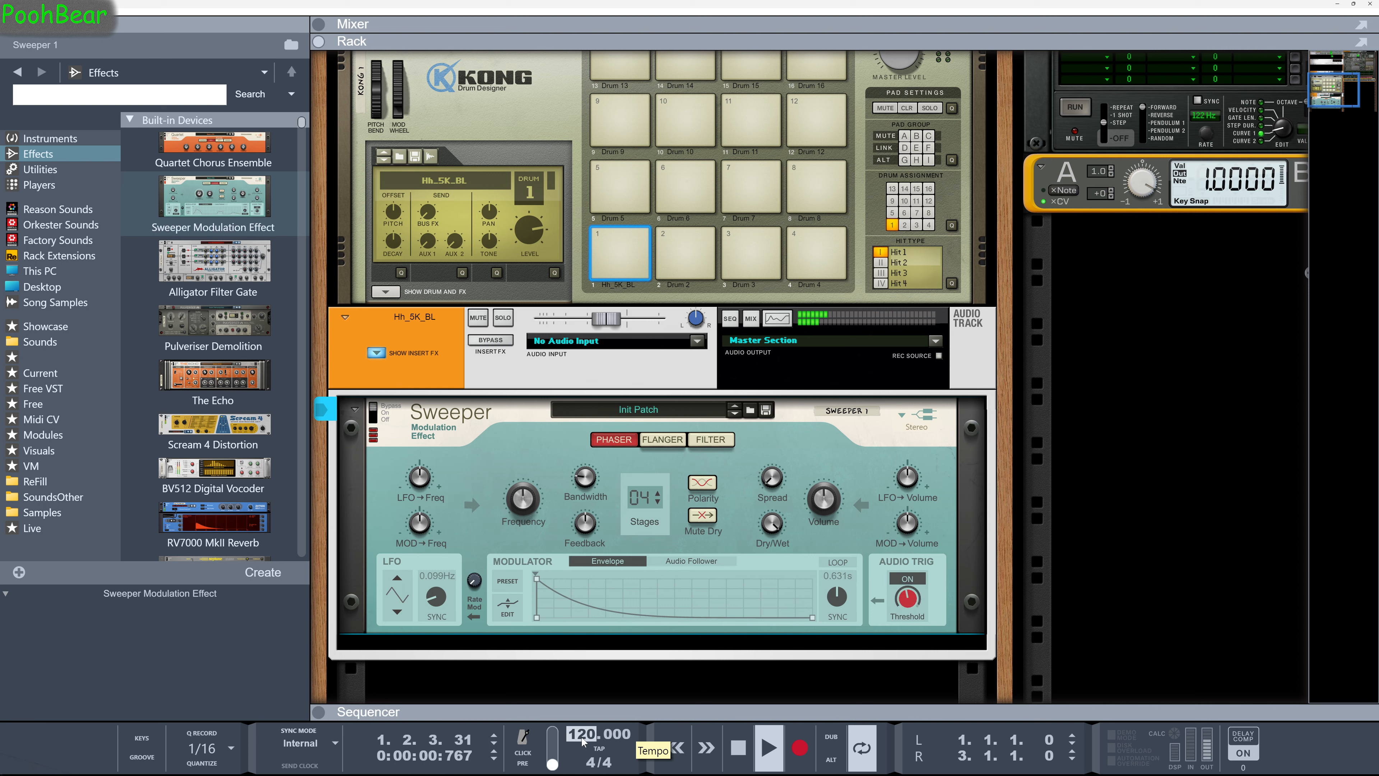
Step: Set the song tempo to 50
type("50")
key("Return")
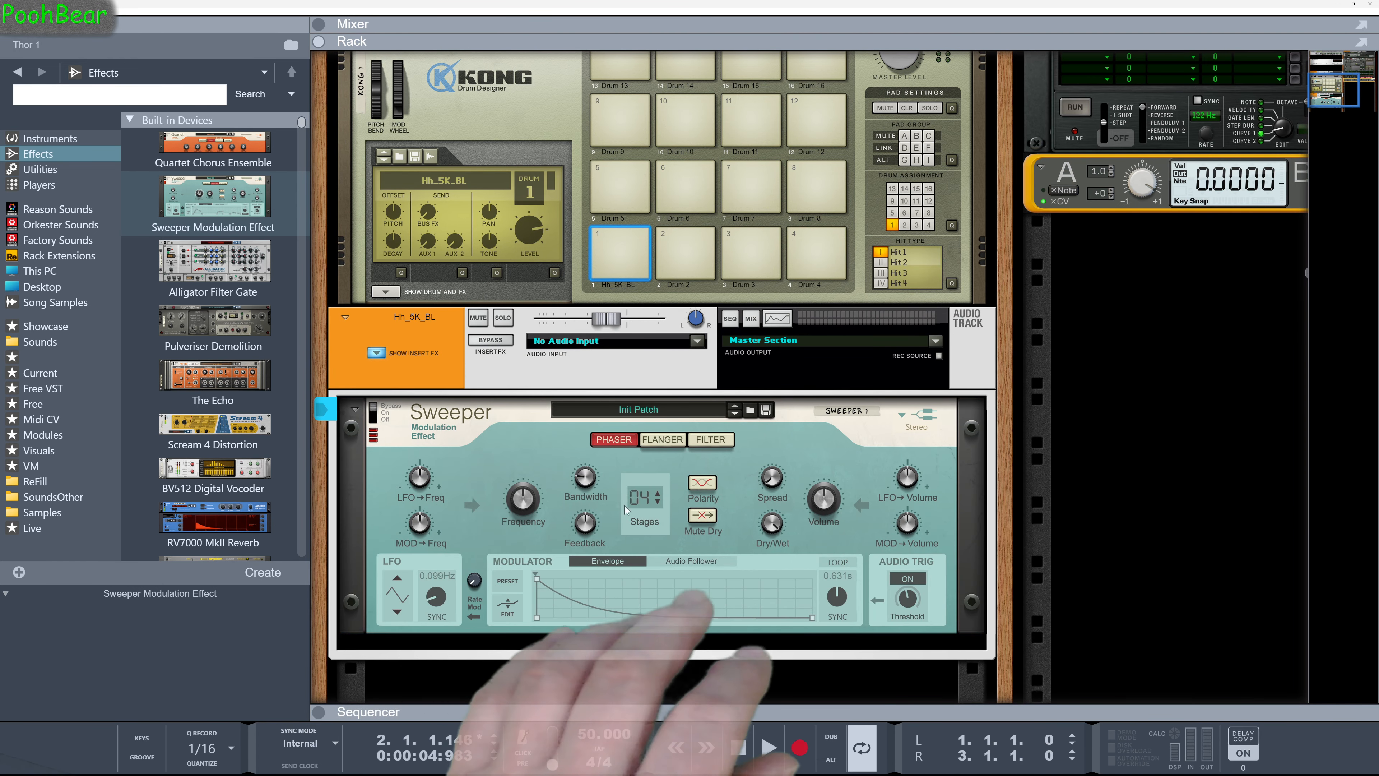
Step: Search Utilities for "vmg", add a VMG-01 Sample Delay below the Sweeper in the insert chain and set its delay to 300
left_click(40, 168)
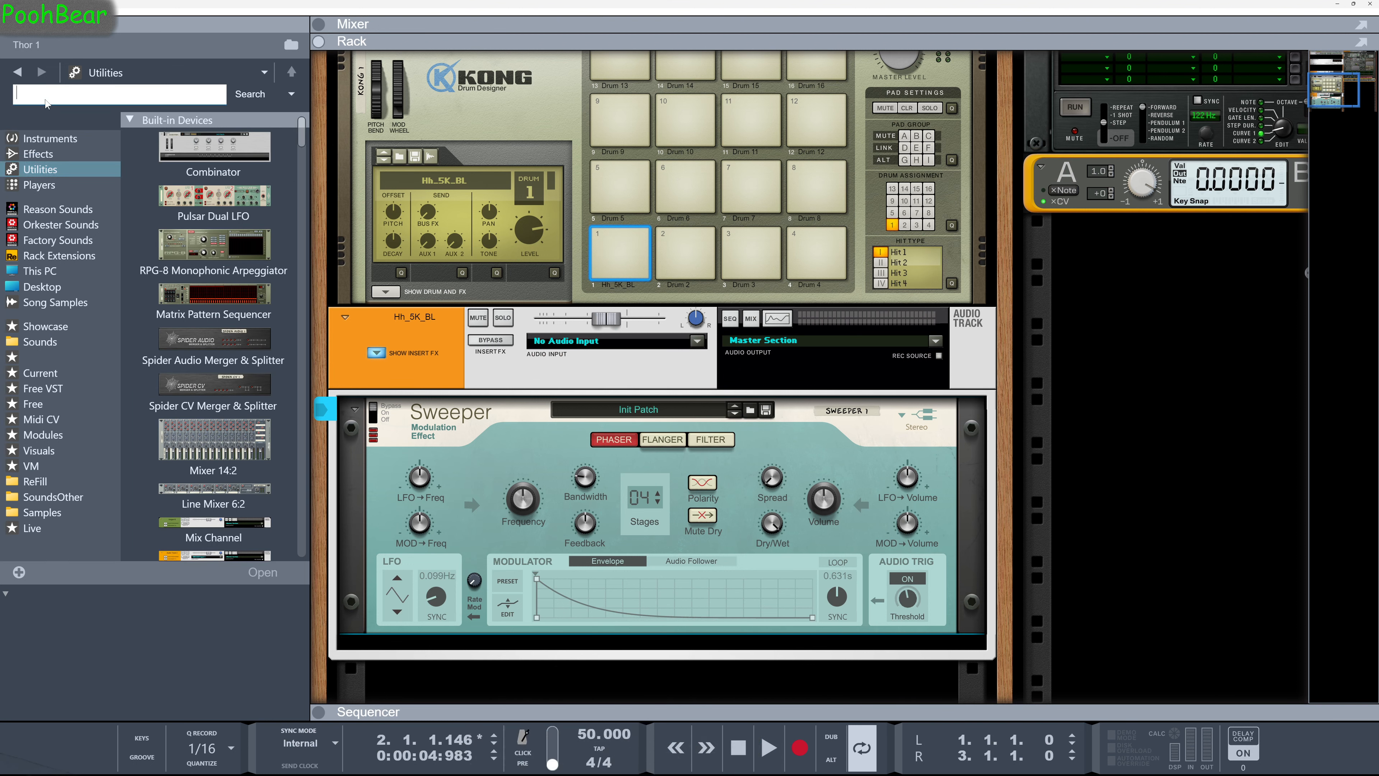
key("Return")
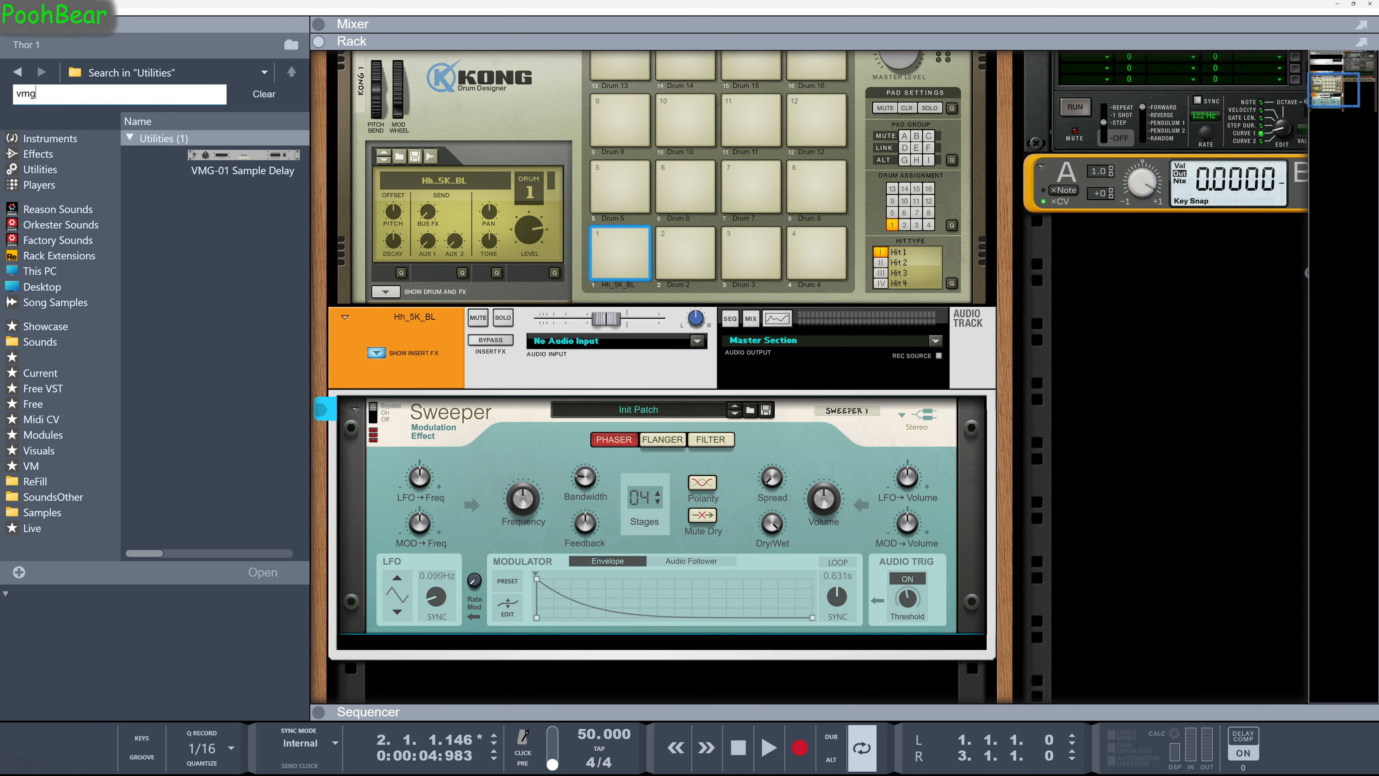
mouse_move(220, 149)
left_mouse_down()
mouse_move(424, 356)
mouse_move(543, 606)
mouse_move(600, 636)
left_mouse_up()
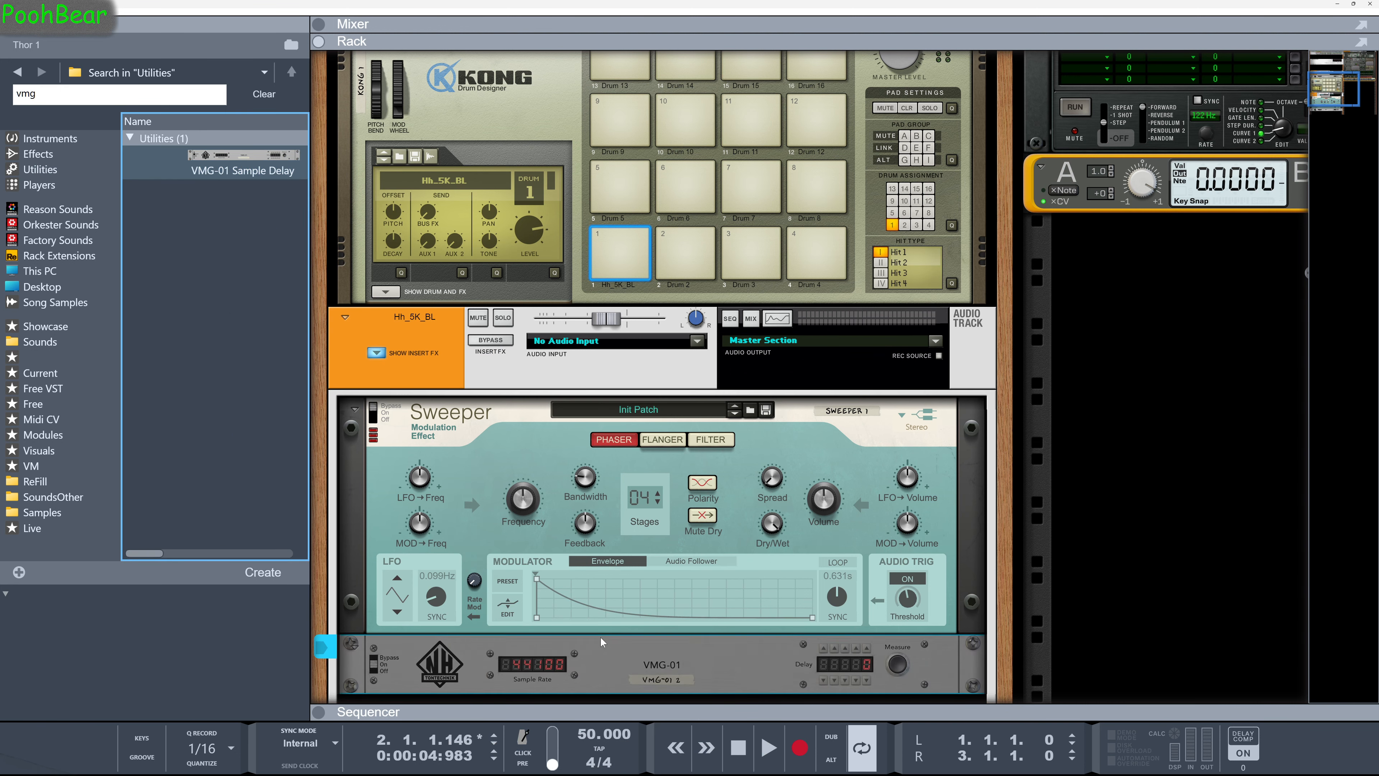
key("Tab")
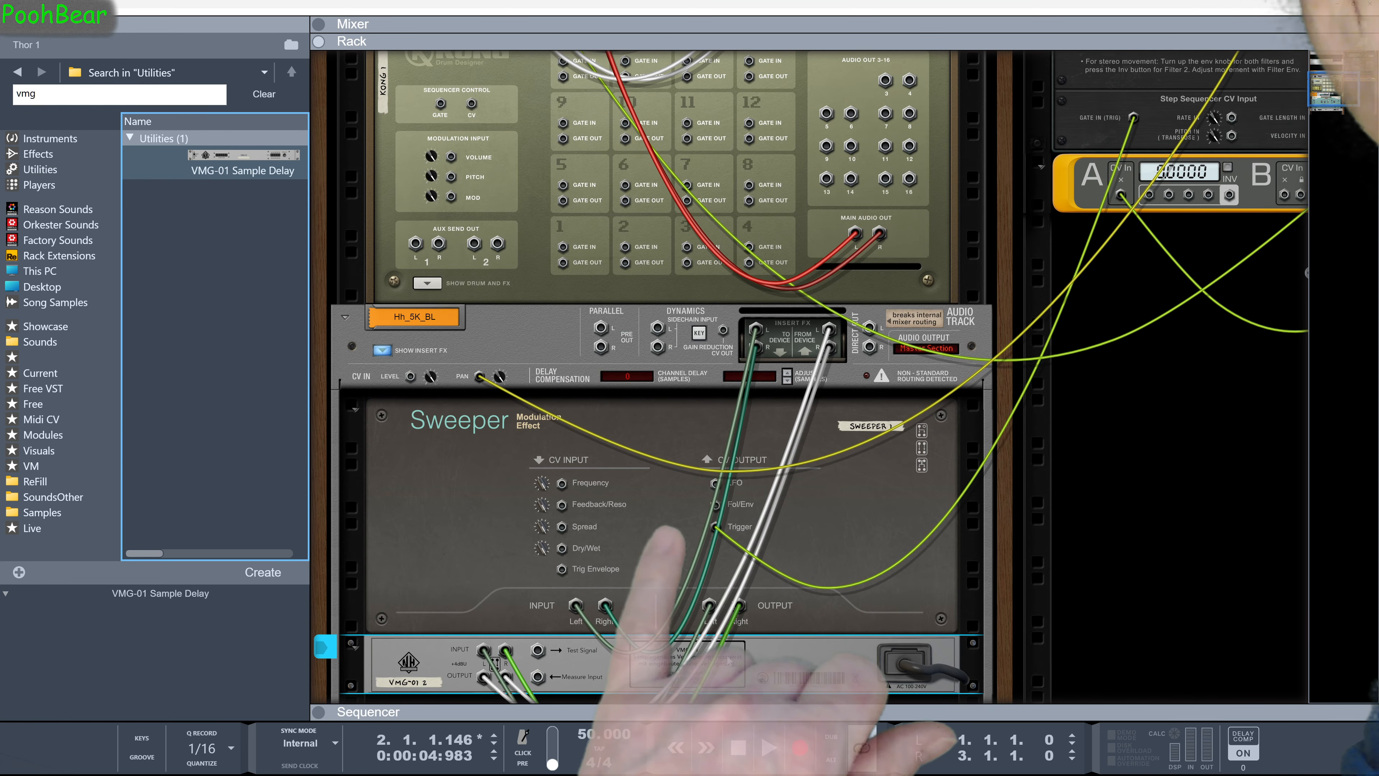
key("Tab")
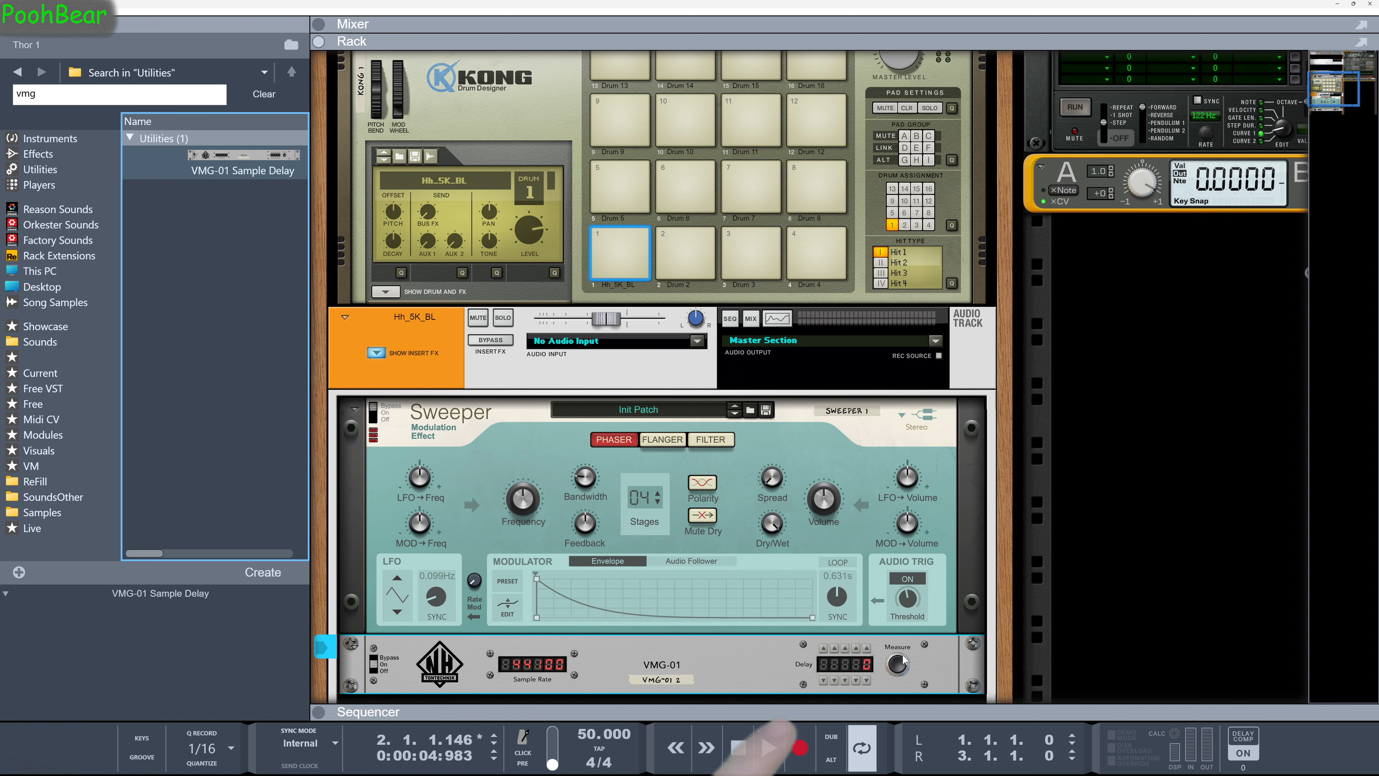
double_click(846, 648)
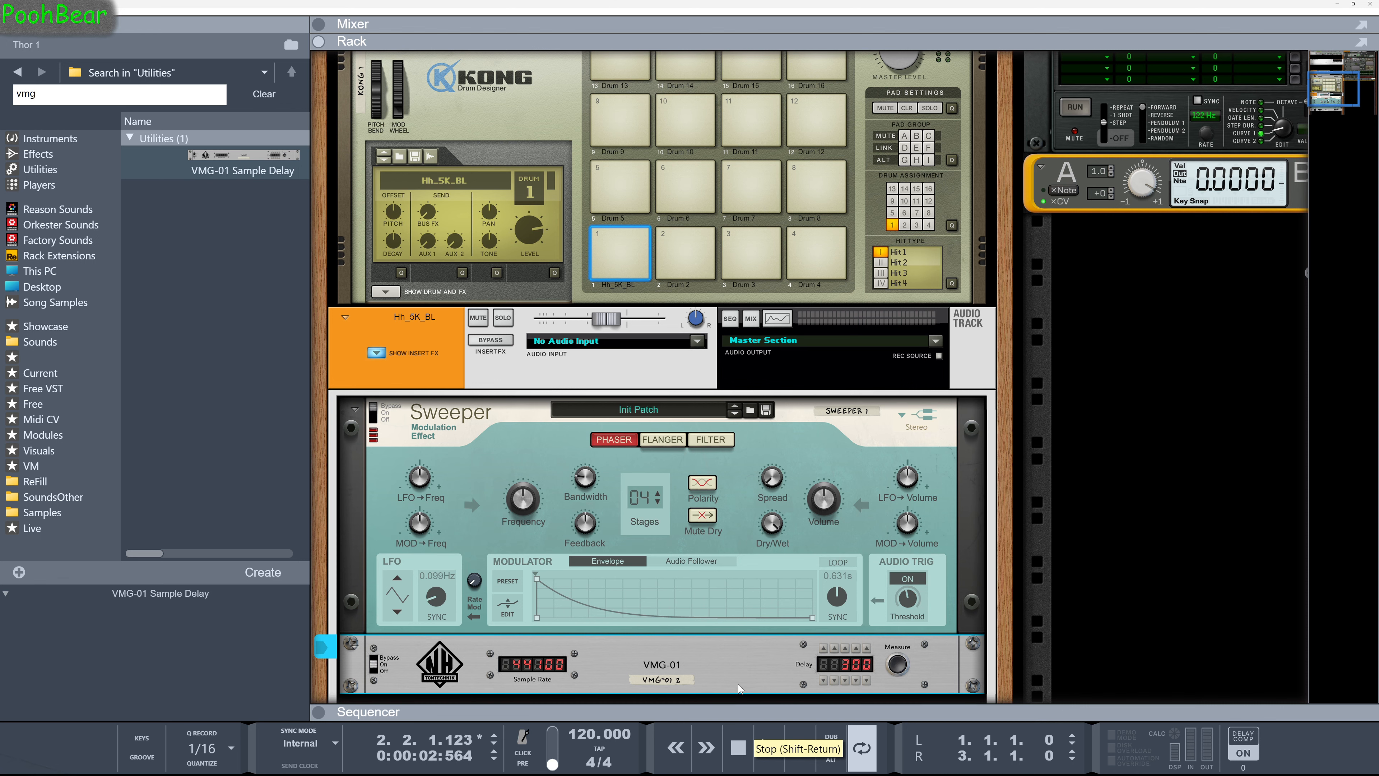
Step: Look over the delay and Sweeper devices in the rack, and bring the sequencer tracks back into view beneath it
mouse_move(728, 714)
left_mouse_down()
mouse_move(718, 384)
mouse_move(712, 713)
left_mouse_up()
scroll(683, 543, "down", 2)
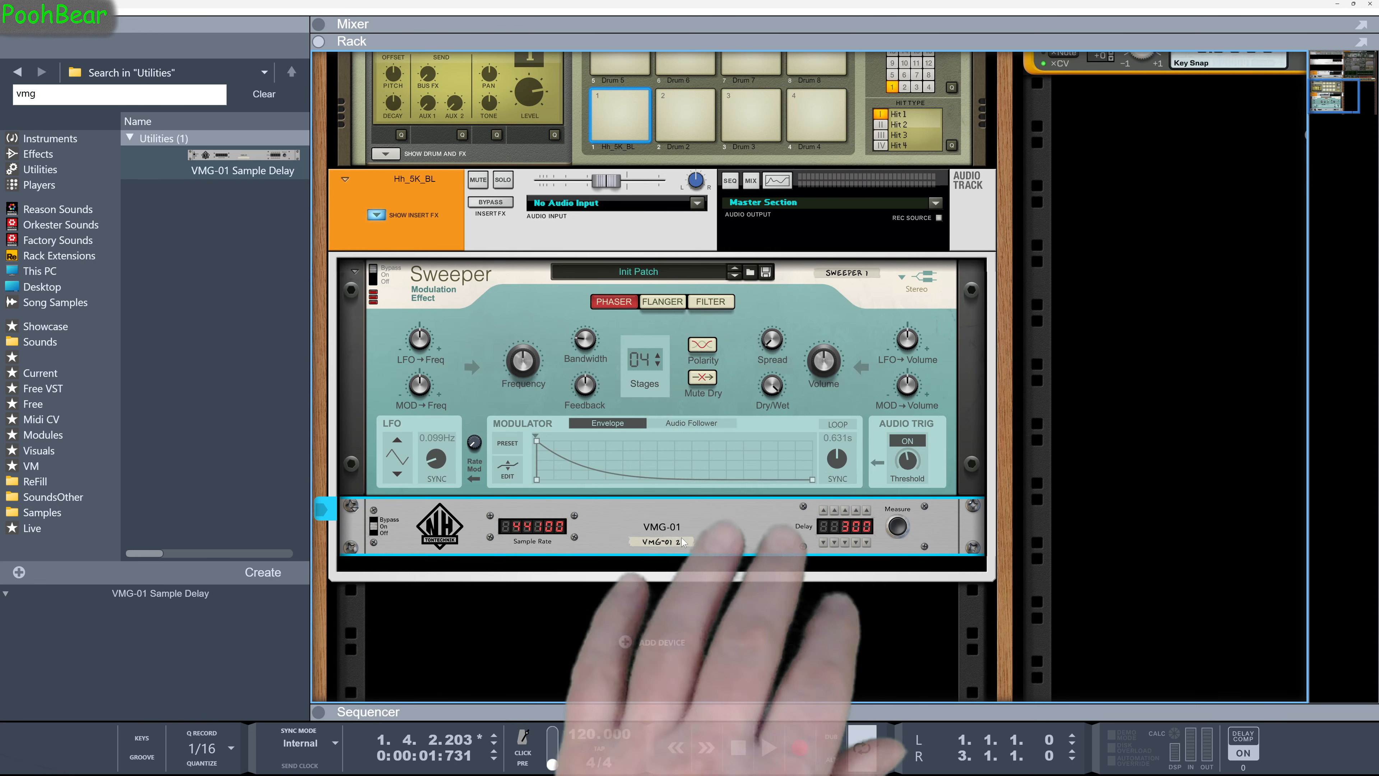
scroll(684, 543, "up", 4)
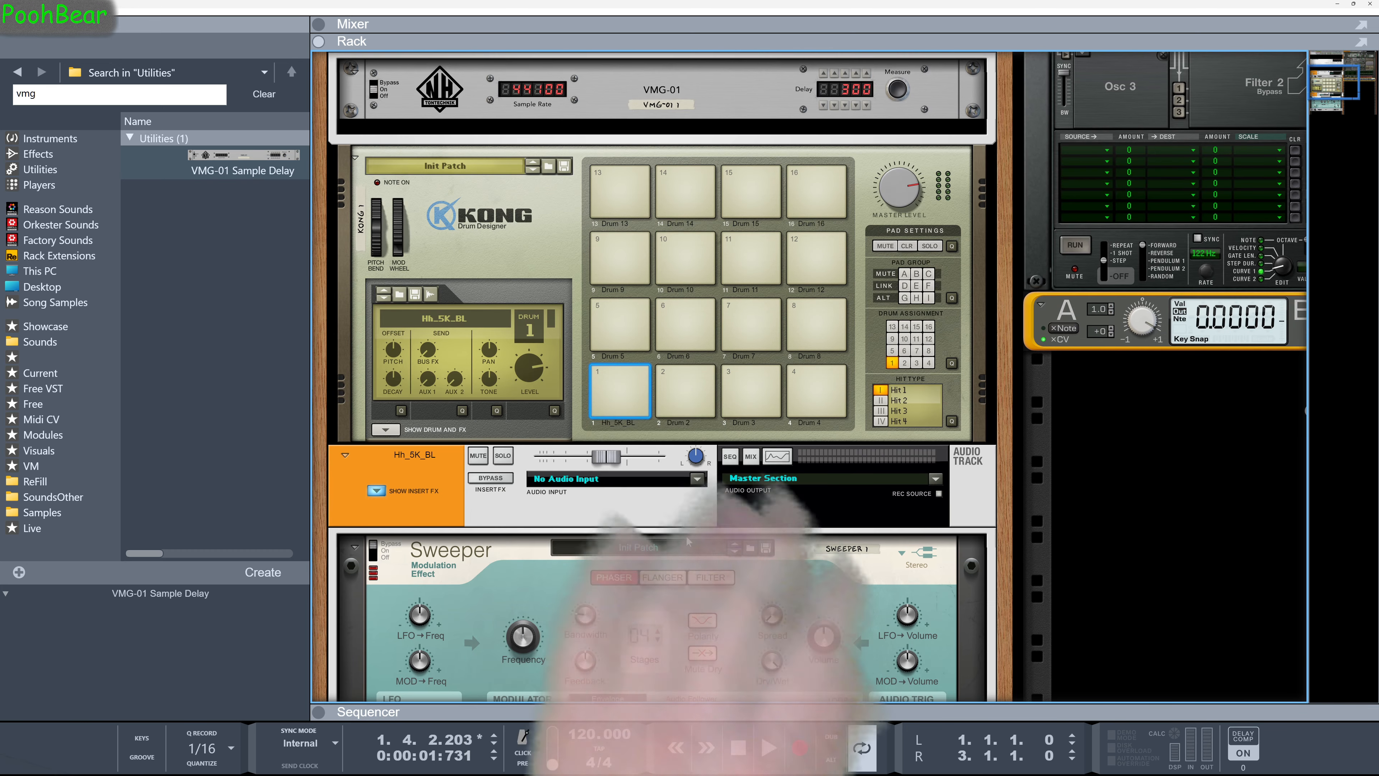
scroll(687, 541, "up", 1)
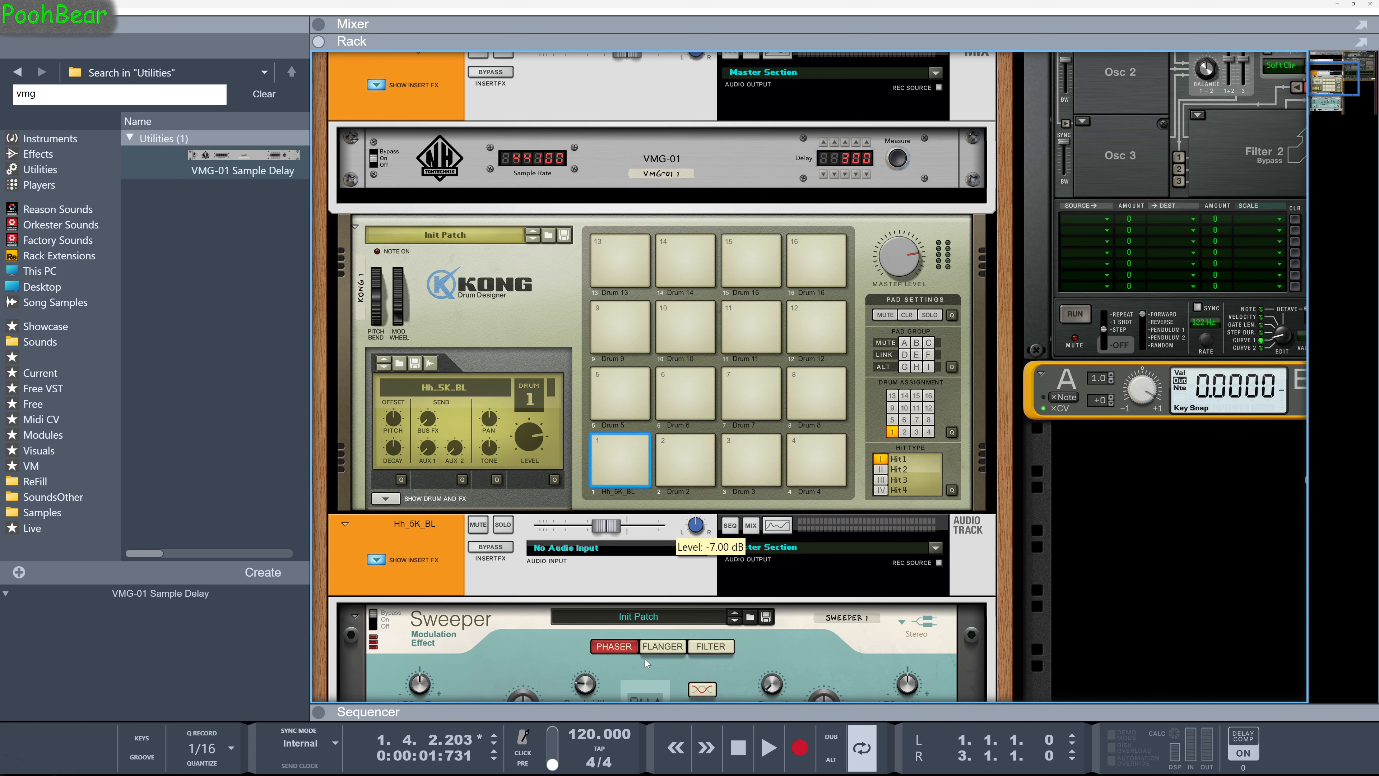
left_click_drag(632, 706, 633, 302)
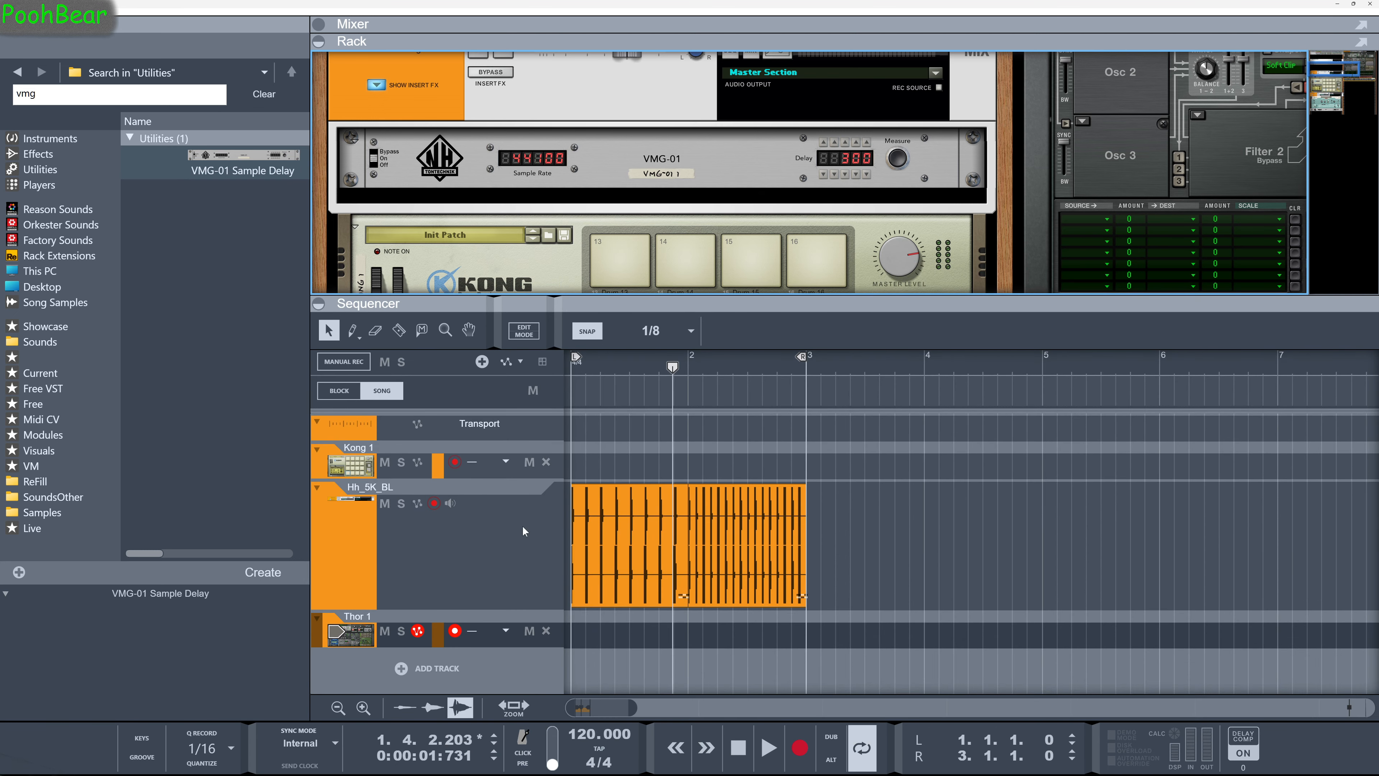
Step: Mute the Hh_5K_BL audio track and draw an eighth-note-long clip at the start of the Kong 1 track
left_click(385, 503)
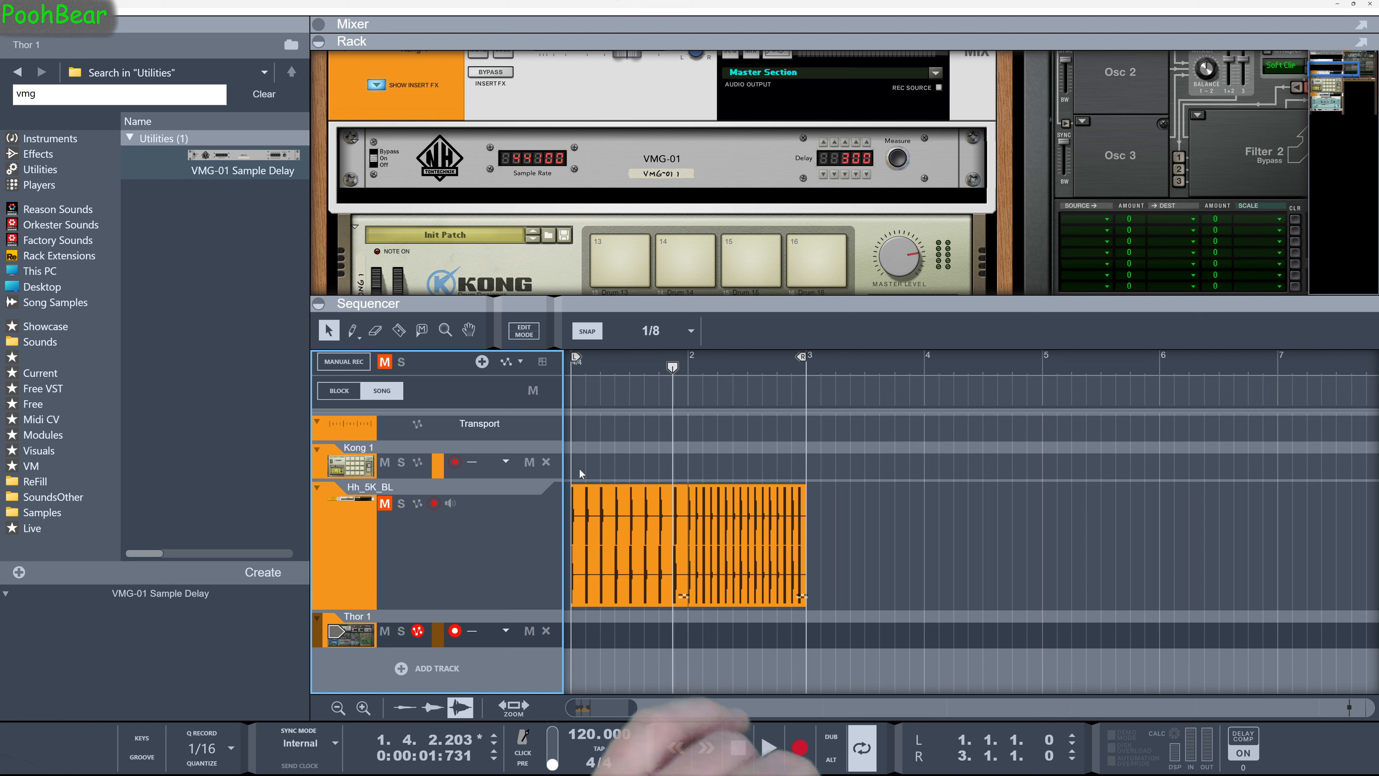
key("w")
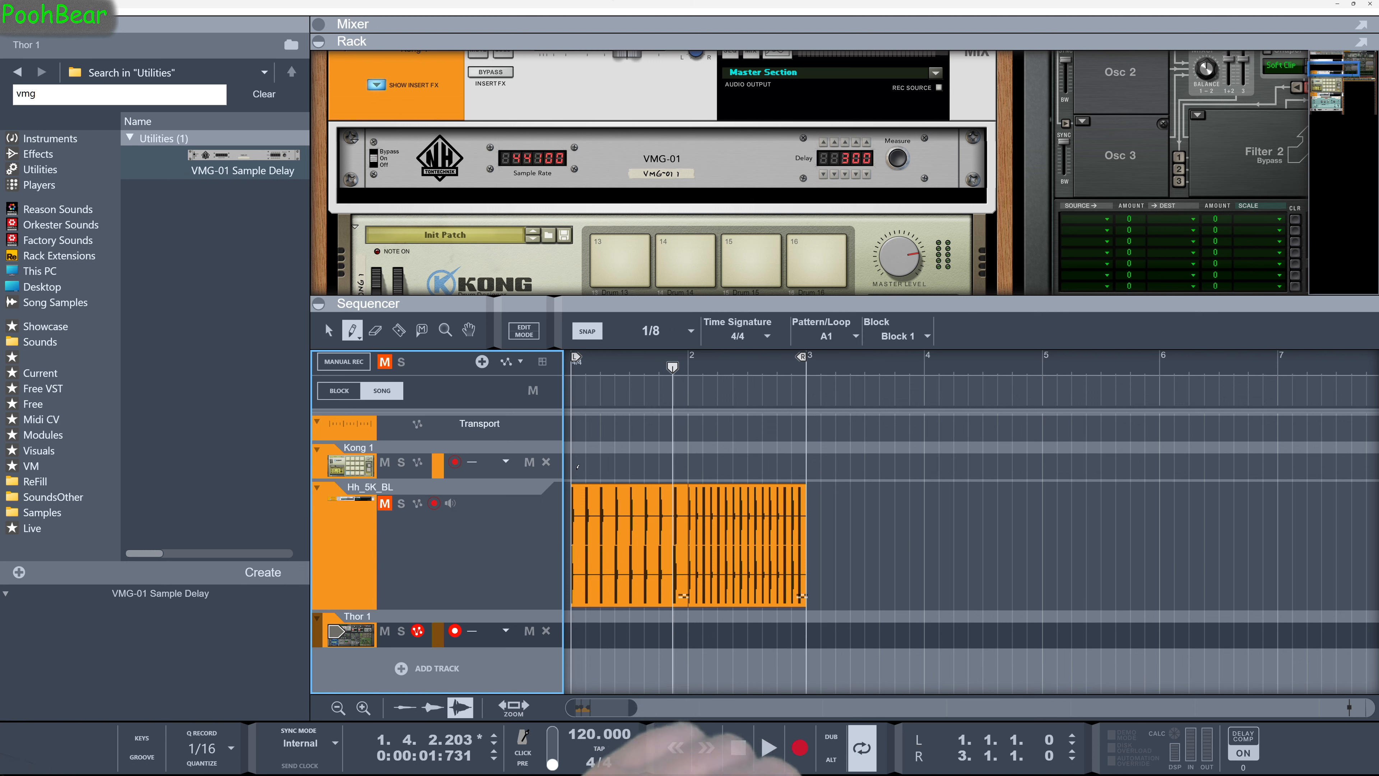
left_click(574, 465)
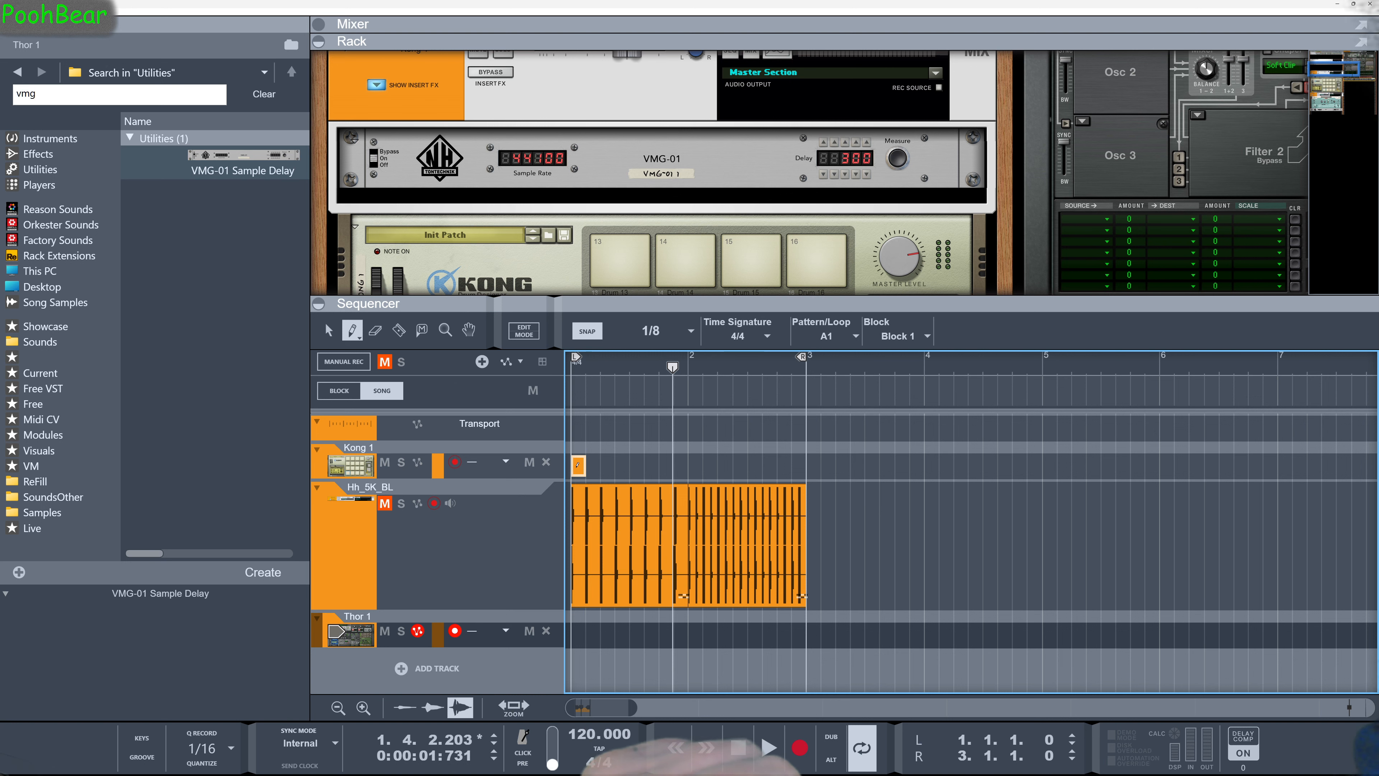
Step: Add a 1/16 Hh_5K_BL note at the start of the Kong clip, and duplicate the clip repeatedly up to bar 3
key("q")
left_click(578, 467)
double_click(579, 466)
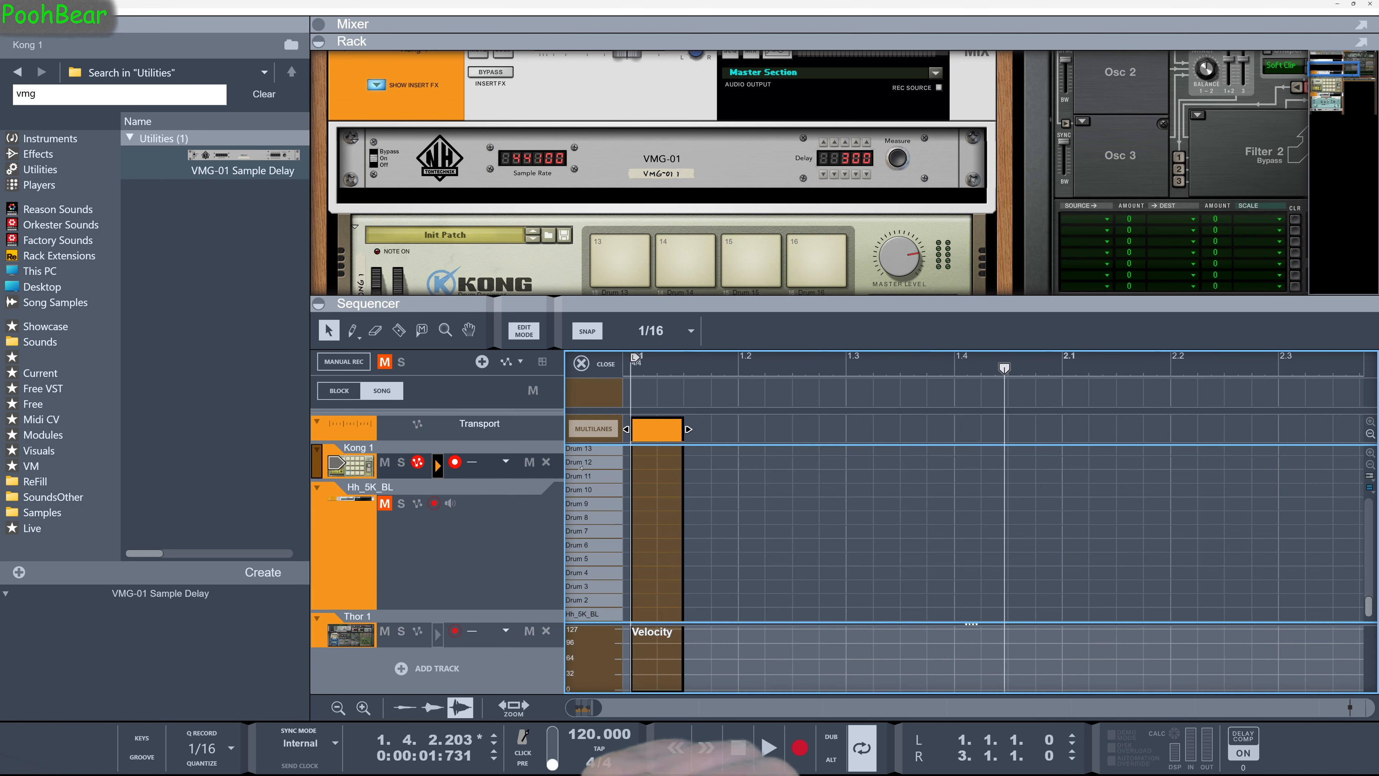
left_click(648, 612)
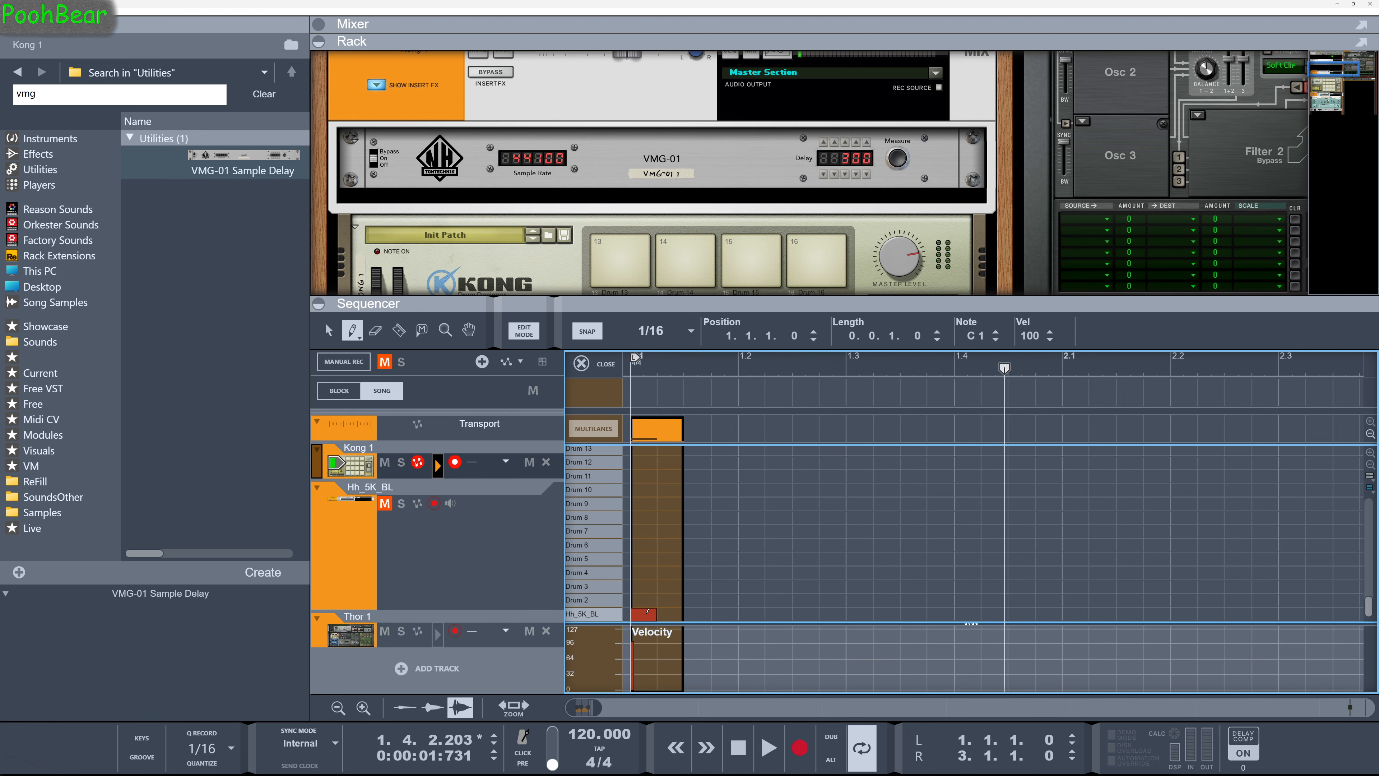
key("ctrl+e")
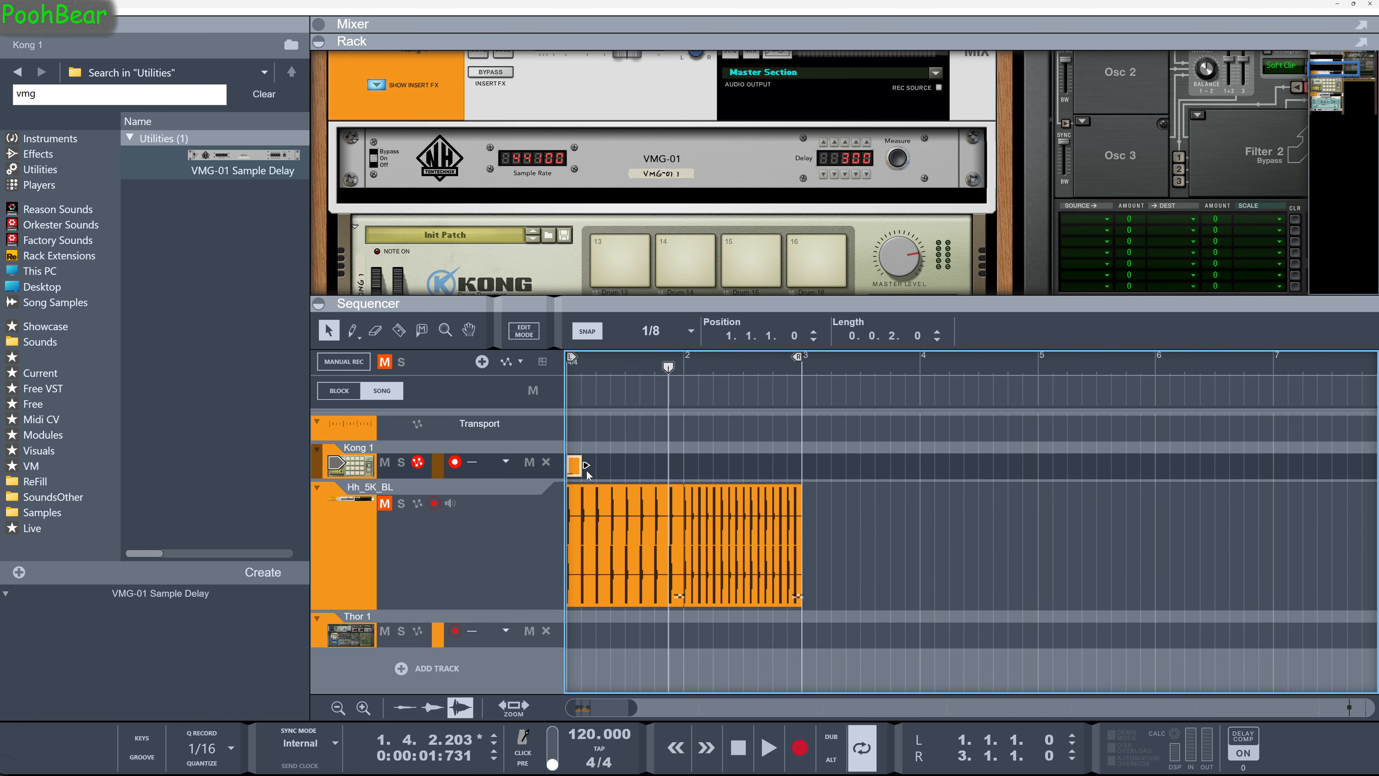
key("ctrl+d")
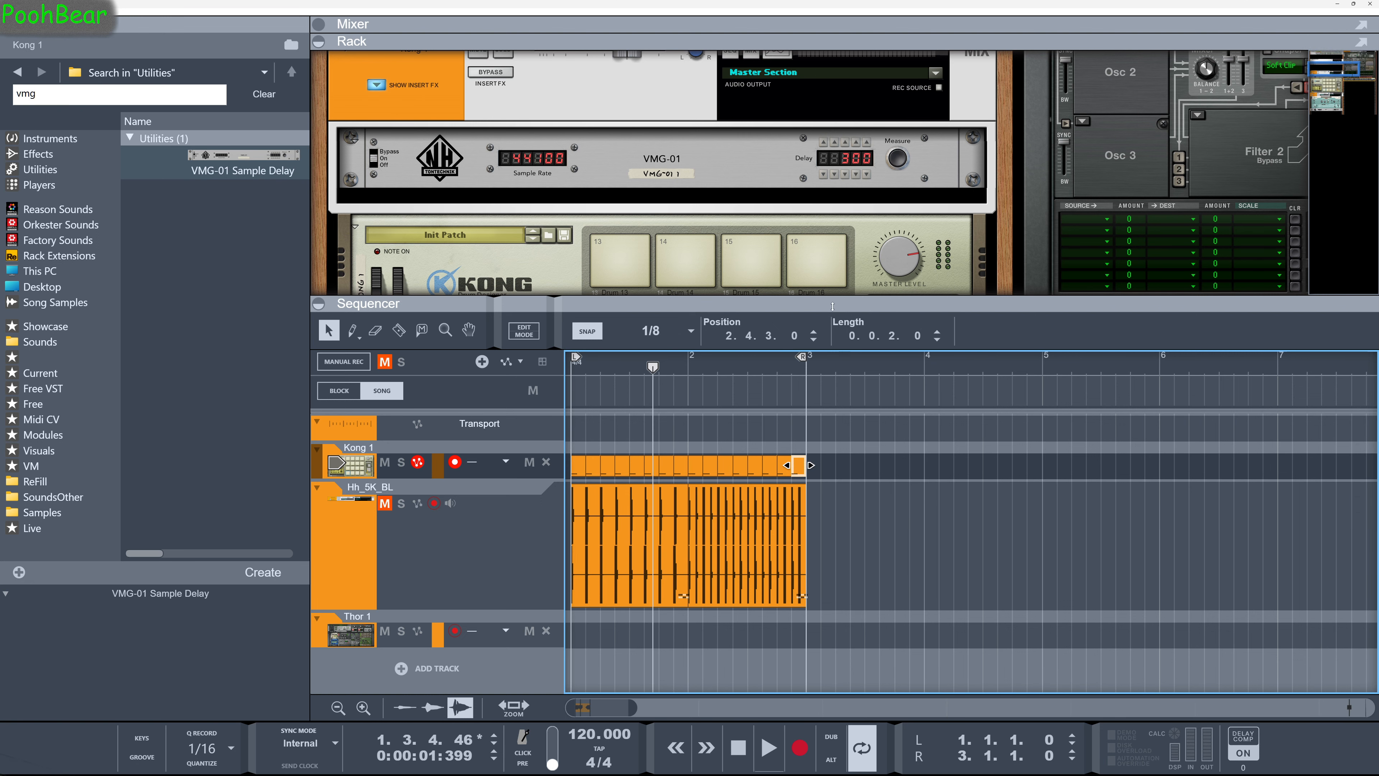
Step: Collapse the Hh_5K_BL audio track and copy Kong 1's note lane with all its clips onto the Thor 1 track
left_click_drag(832, 306, 826, 482)
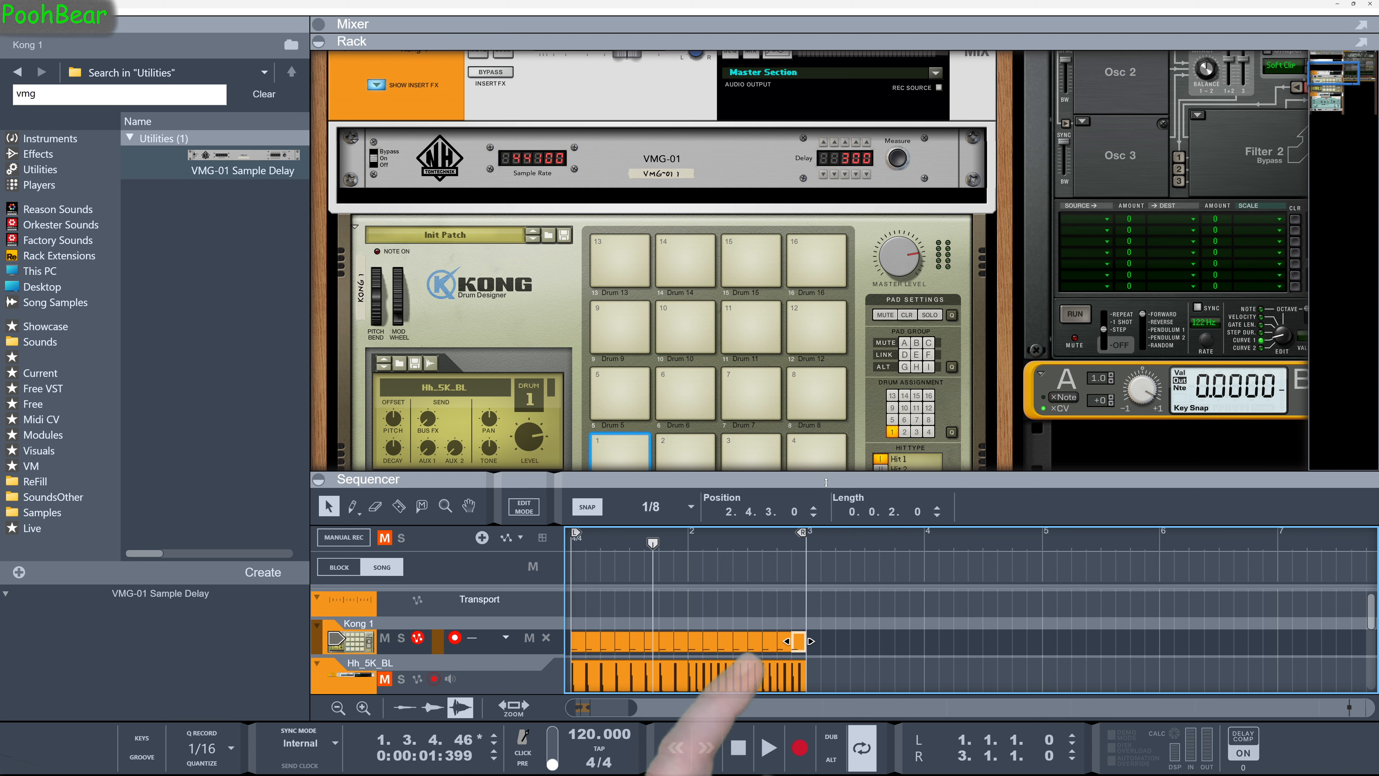
scroll(805, 537, "down", 2)
scroll(804, 536, "up", 1)
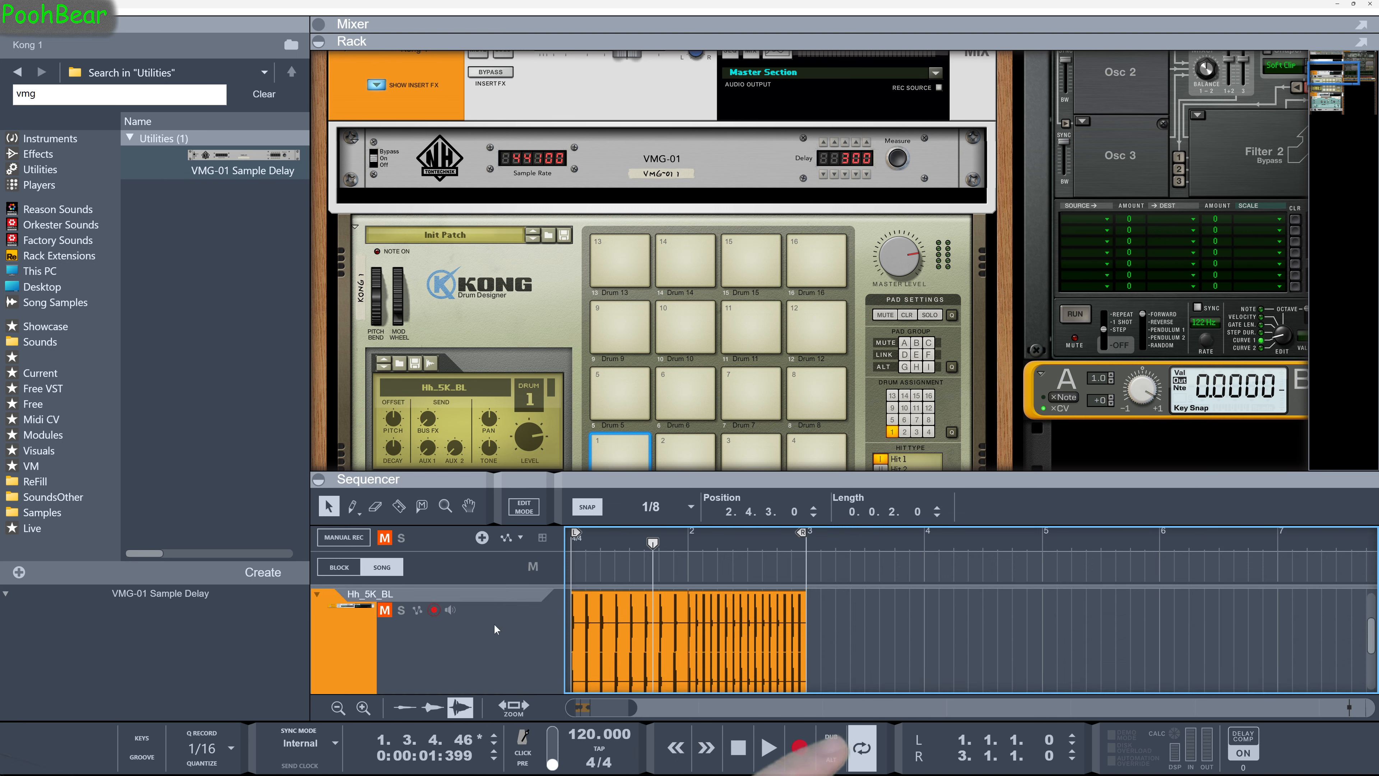
left_click(319, 596)
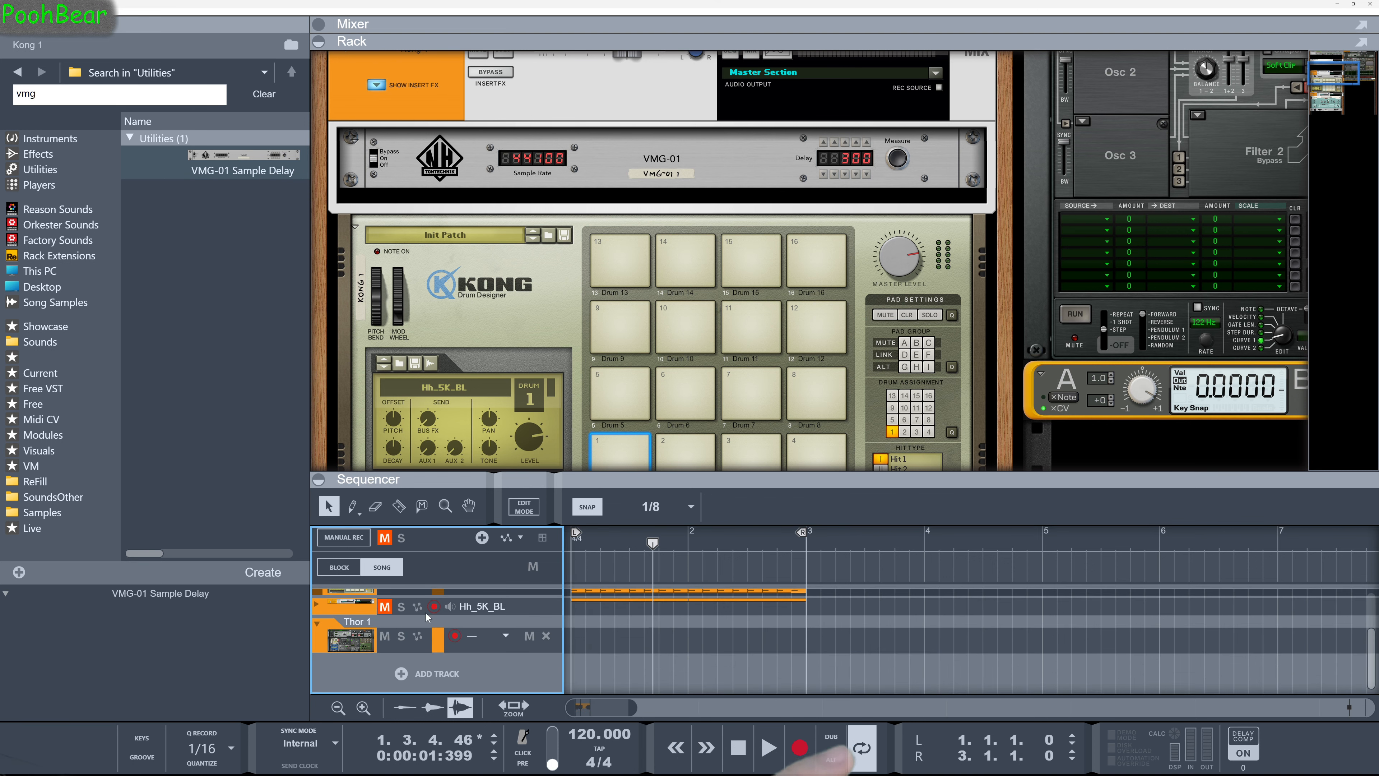
scroll(541, 636, "up", 2)
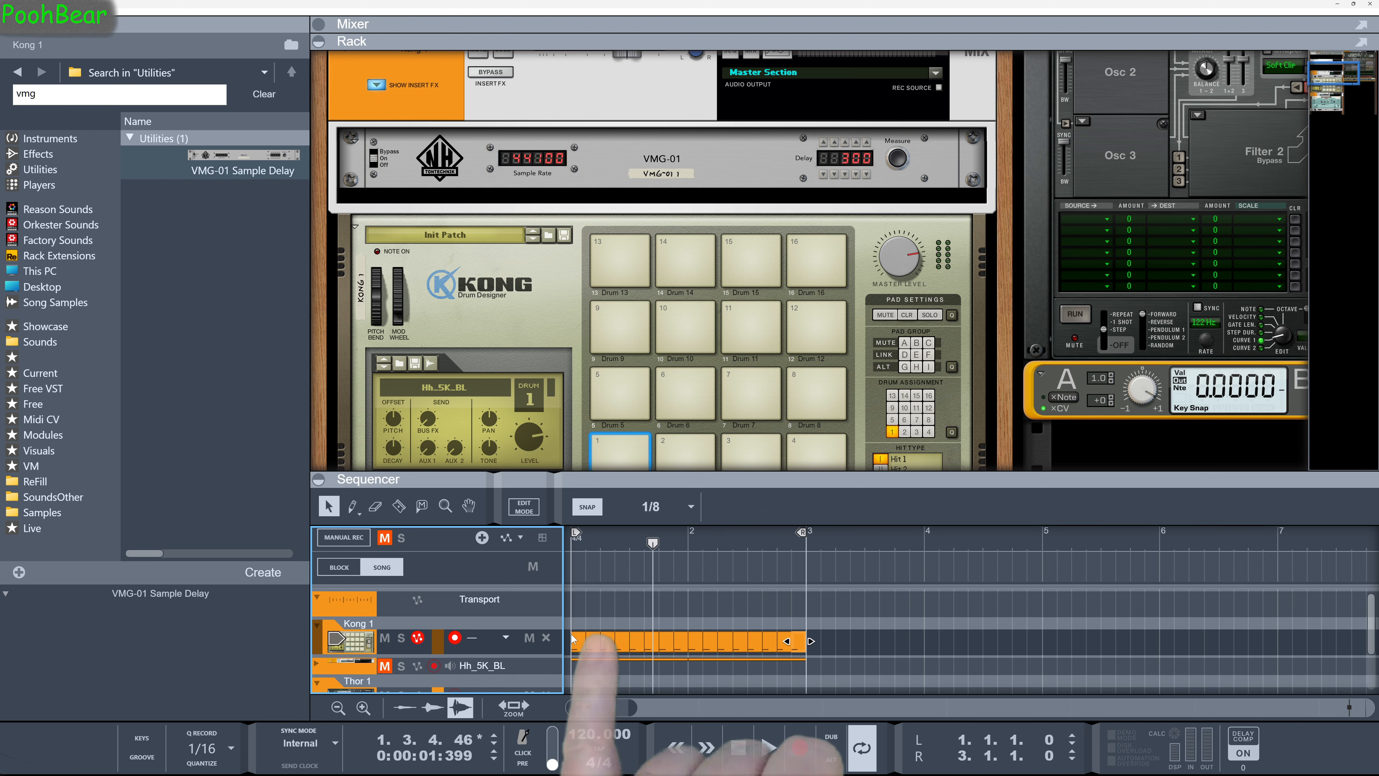
left_click_drag(613, 485, 616, 414)
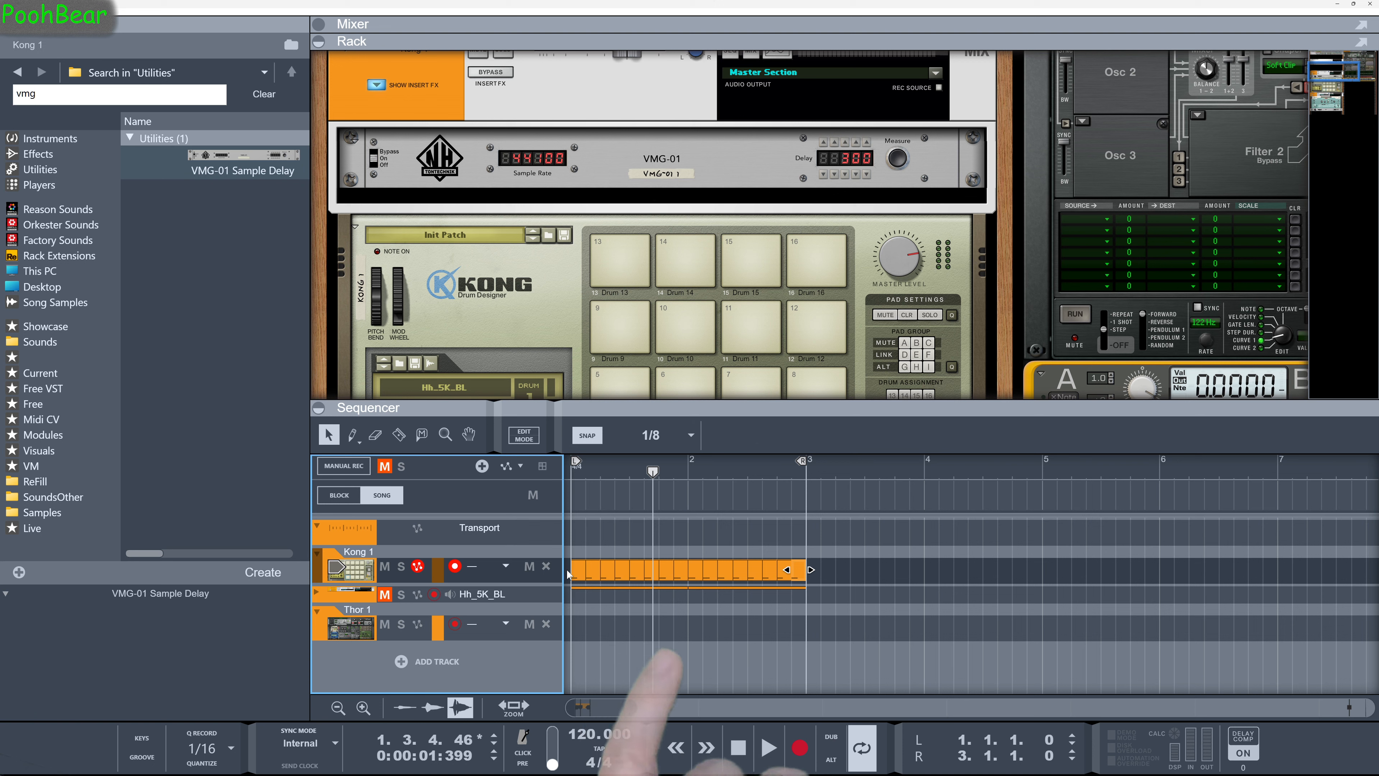
left_click(439, 579)
left_click_drag(438, 579, 442, 647)
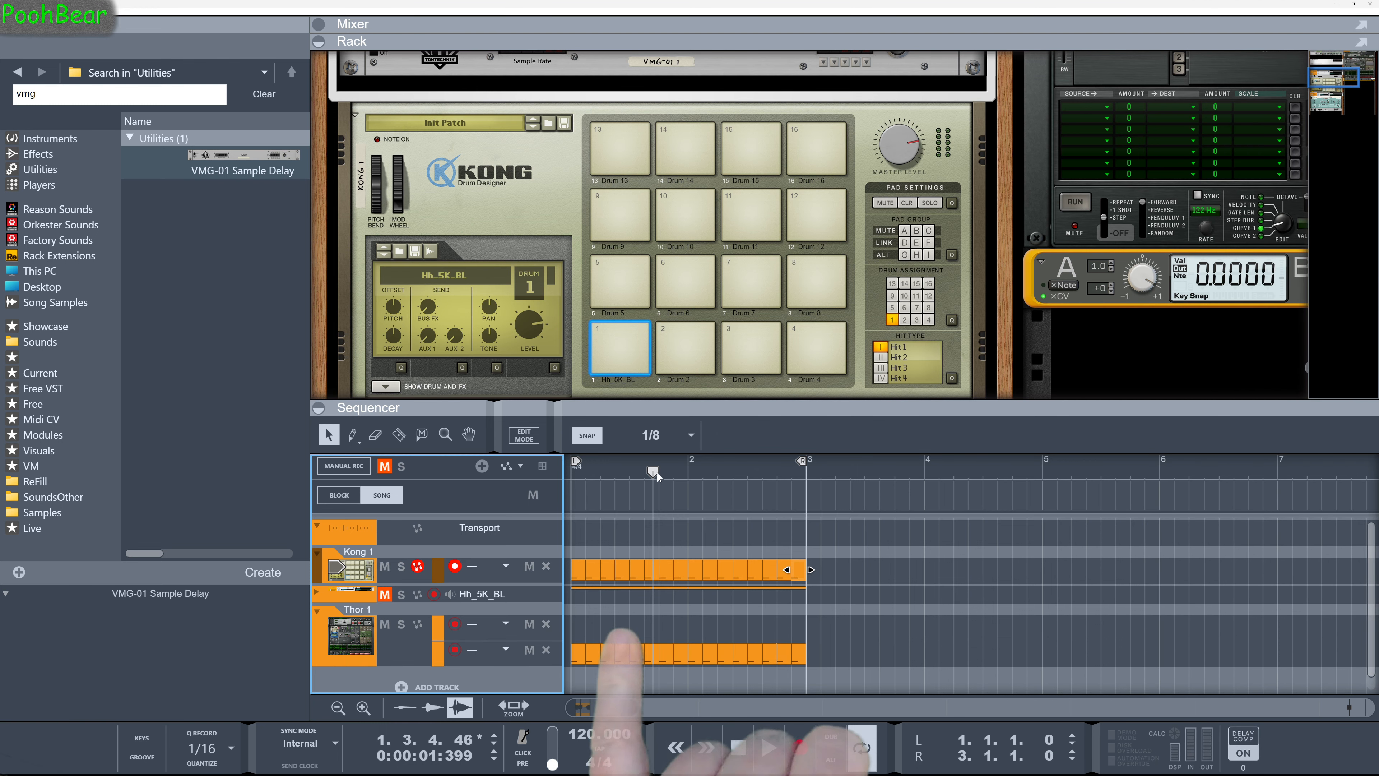
Step: Play the song from its start to check the Kong hi-hat pattern, and stop playback
left_click_drag(653, 472, 549, 472)
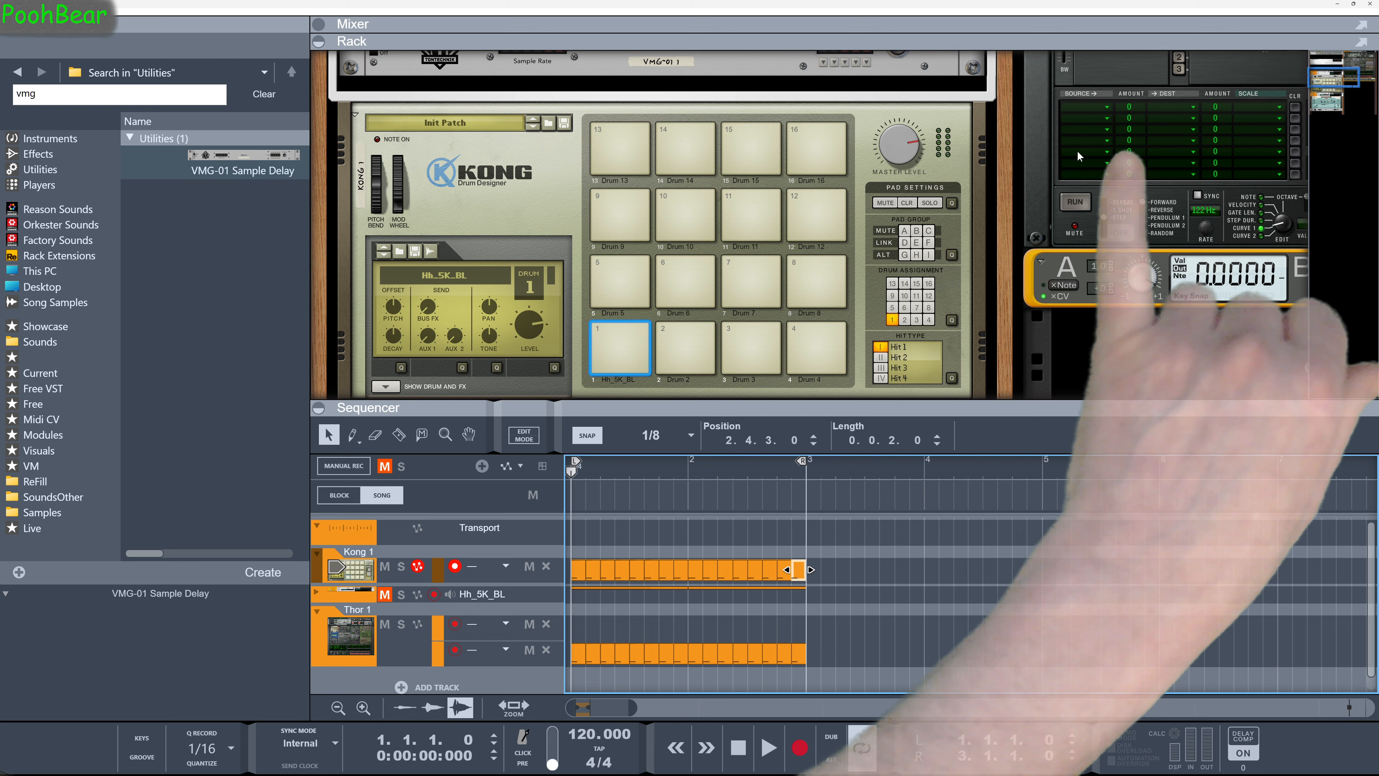
left_click(776, 740)
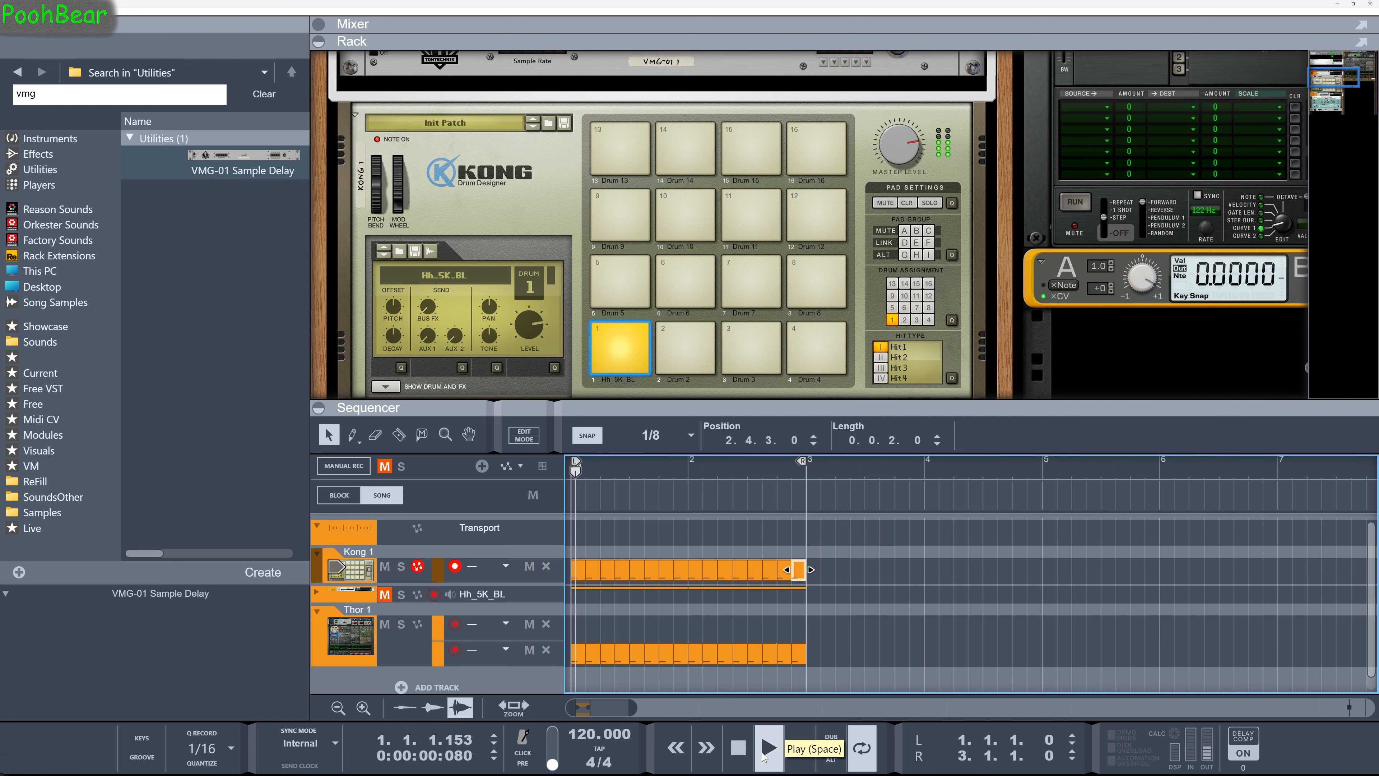
left_click(738, 755)
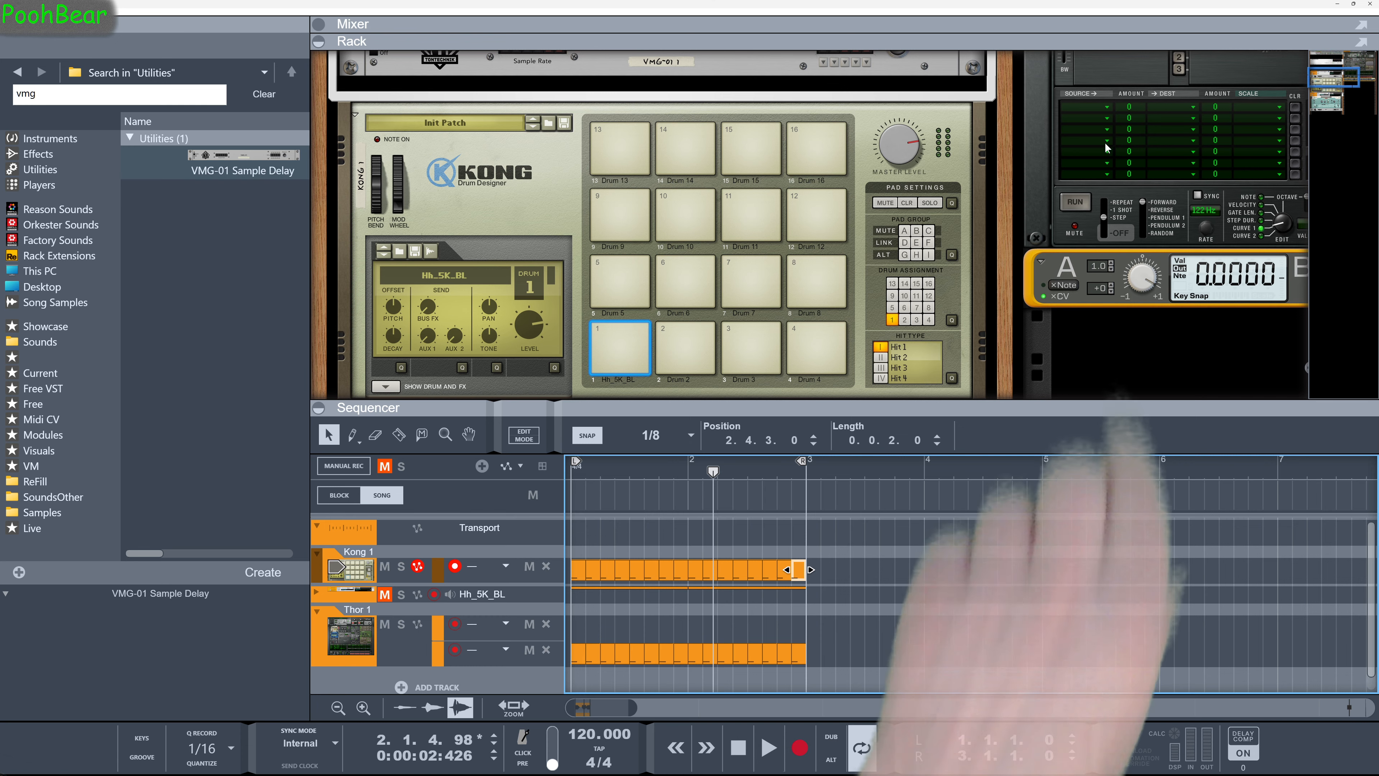
Step: Route MIDI Gate to the step sequencer's Trig in the first row of Thor's modulation matrix with an amount of 100
left_click(1107, 107)
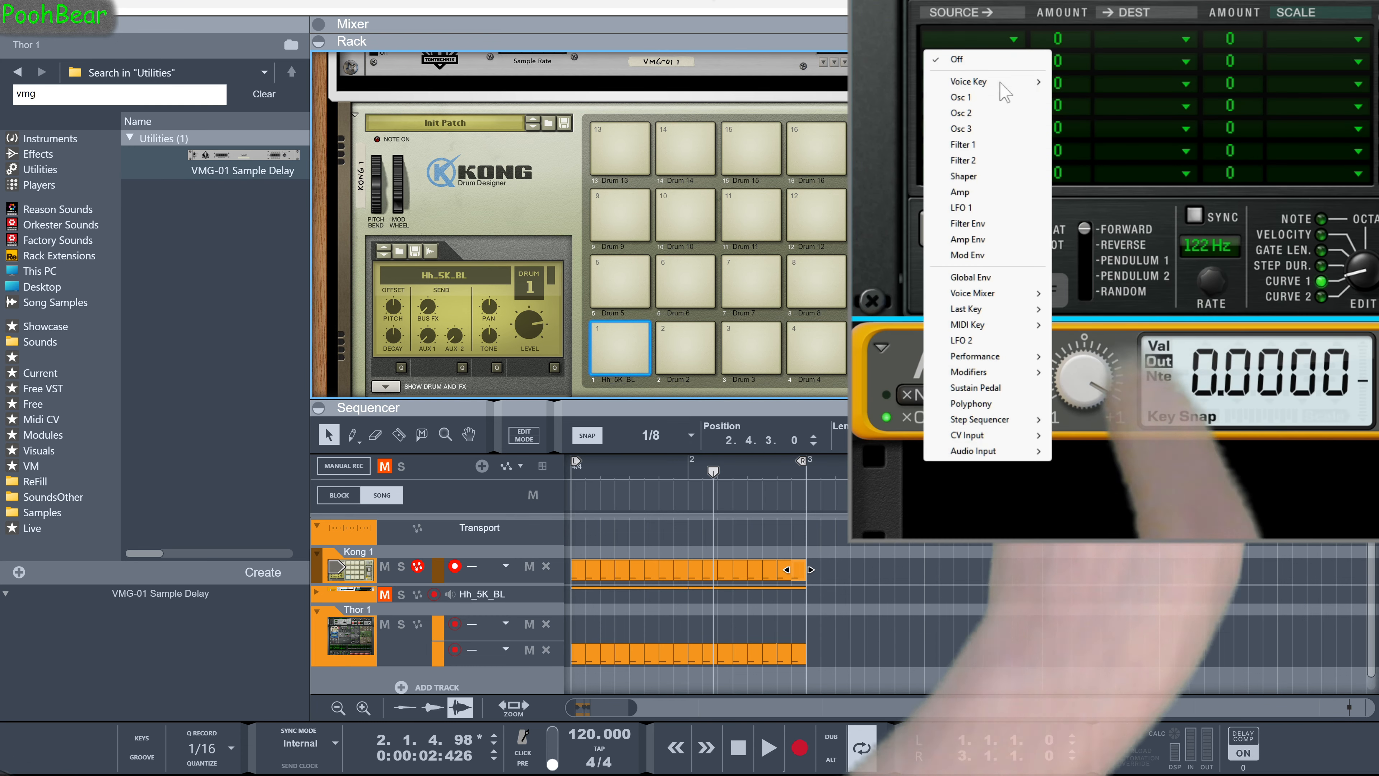
mouse_move(981, 370)
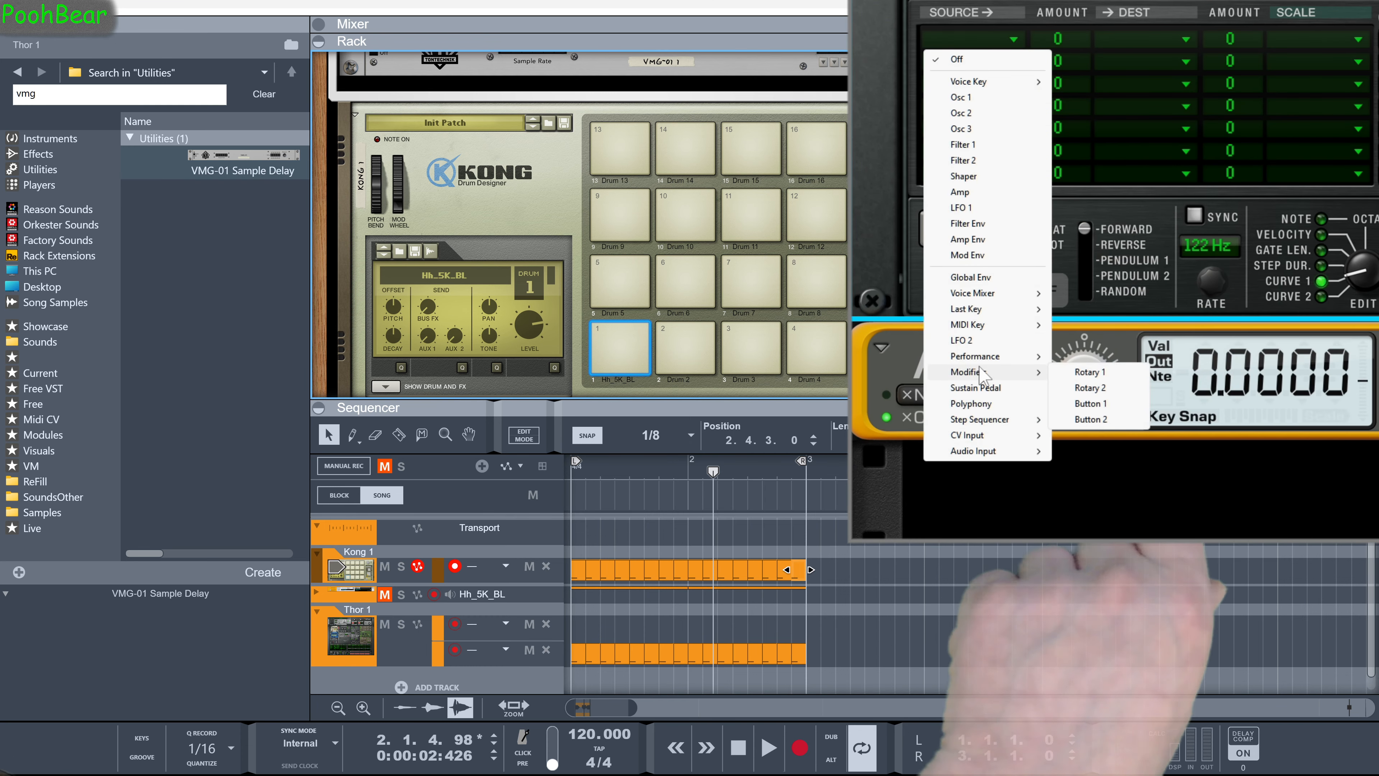
mouse_move(984, 326)
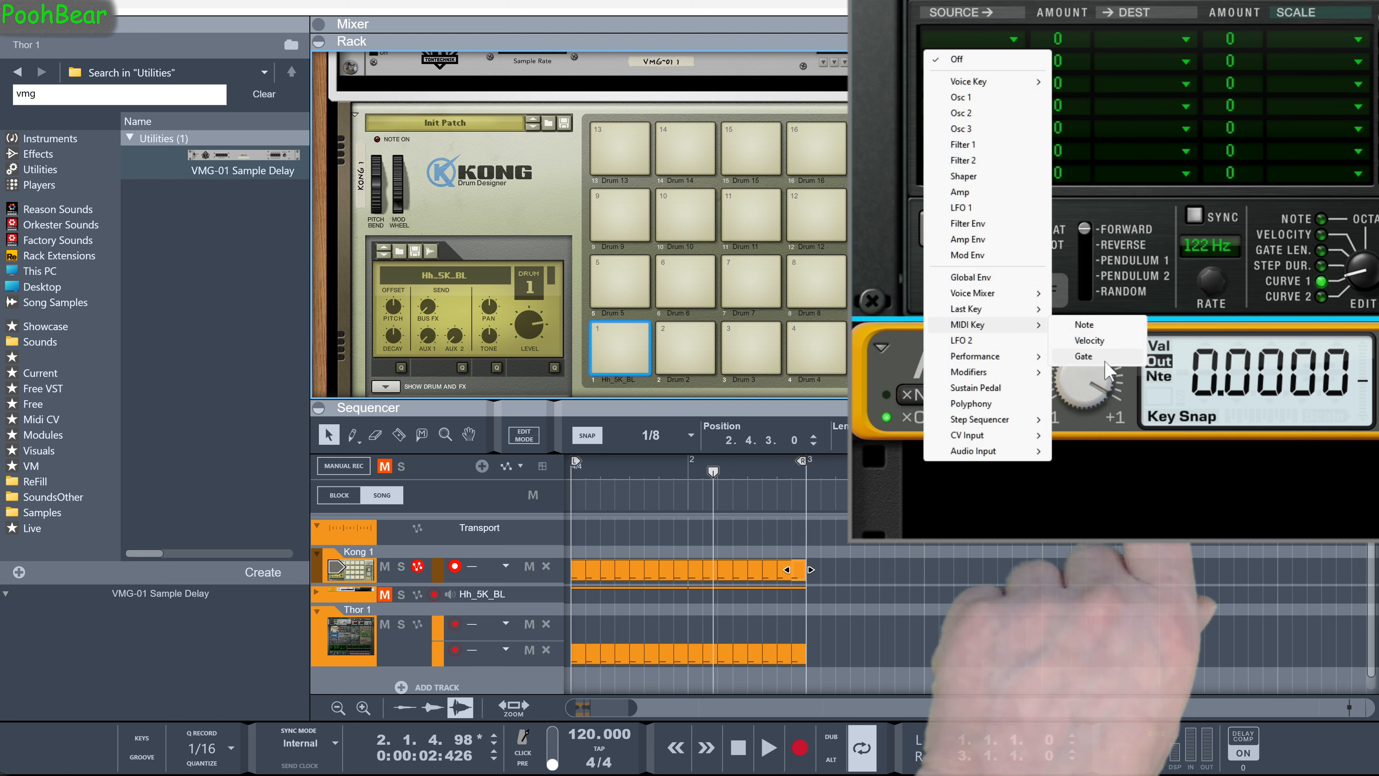
left_click(1084, 358)
left_click_drag(1069, 40, 1056, 36)
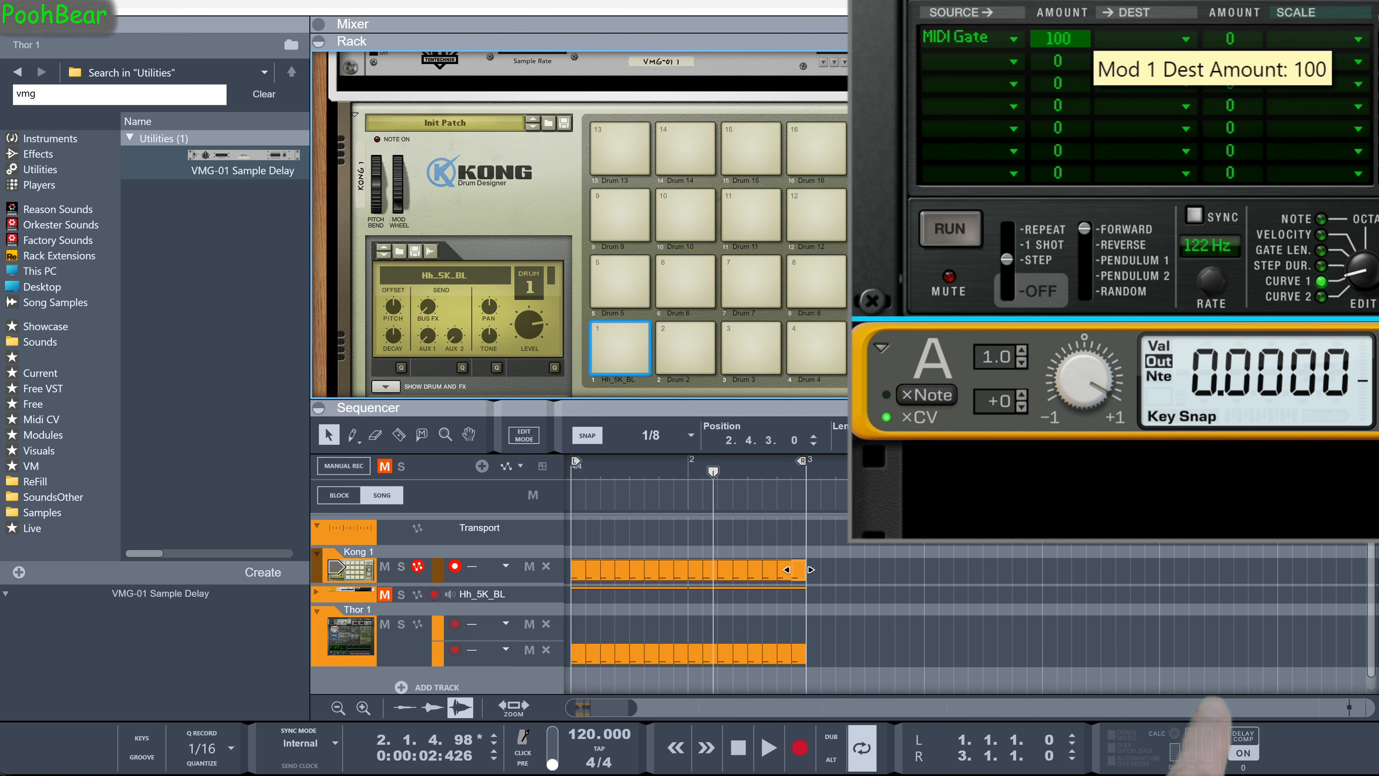
left_click(1185, 39)
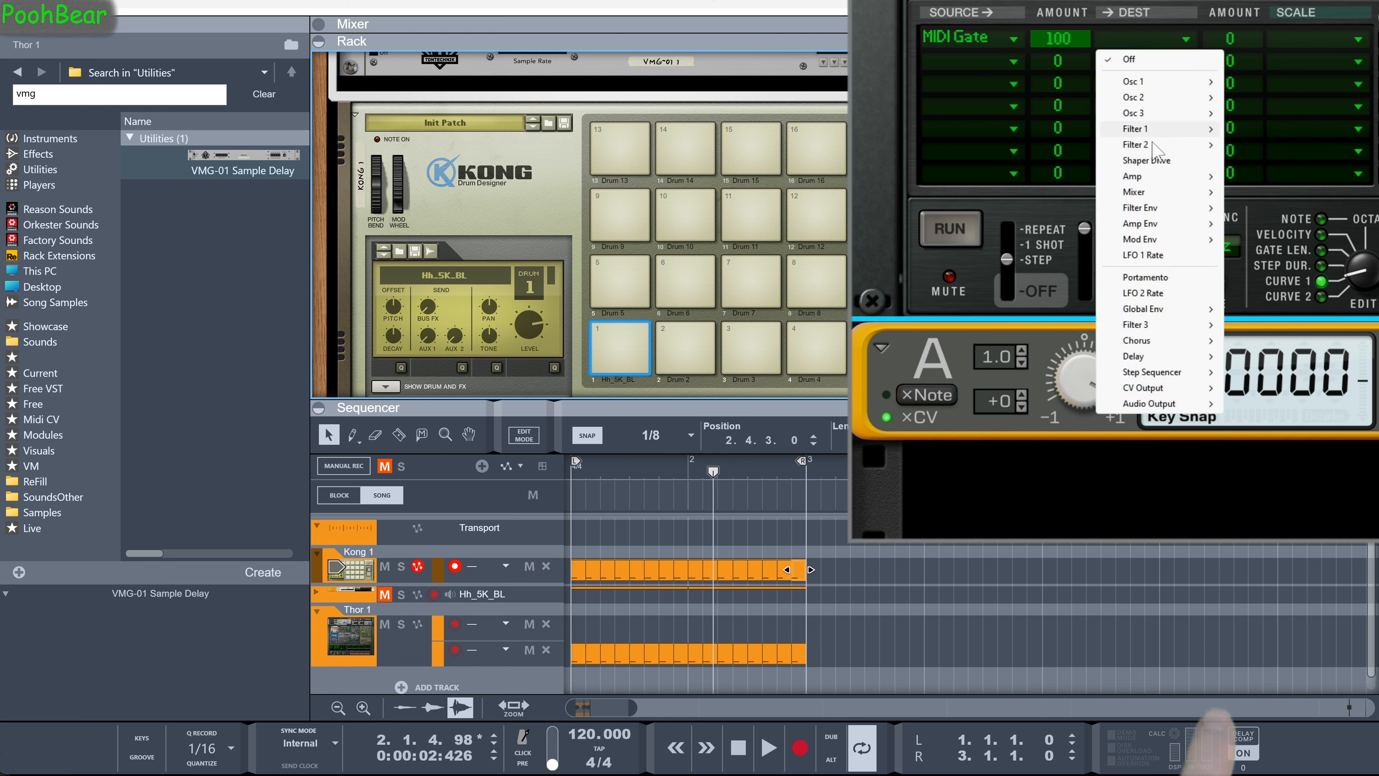
mouse_move(1173, 375)
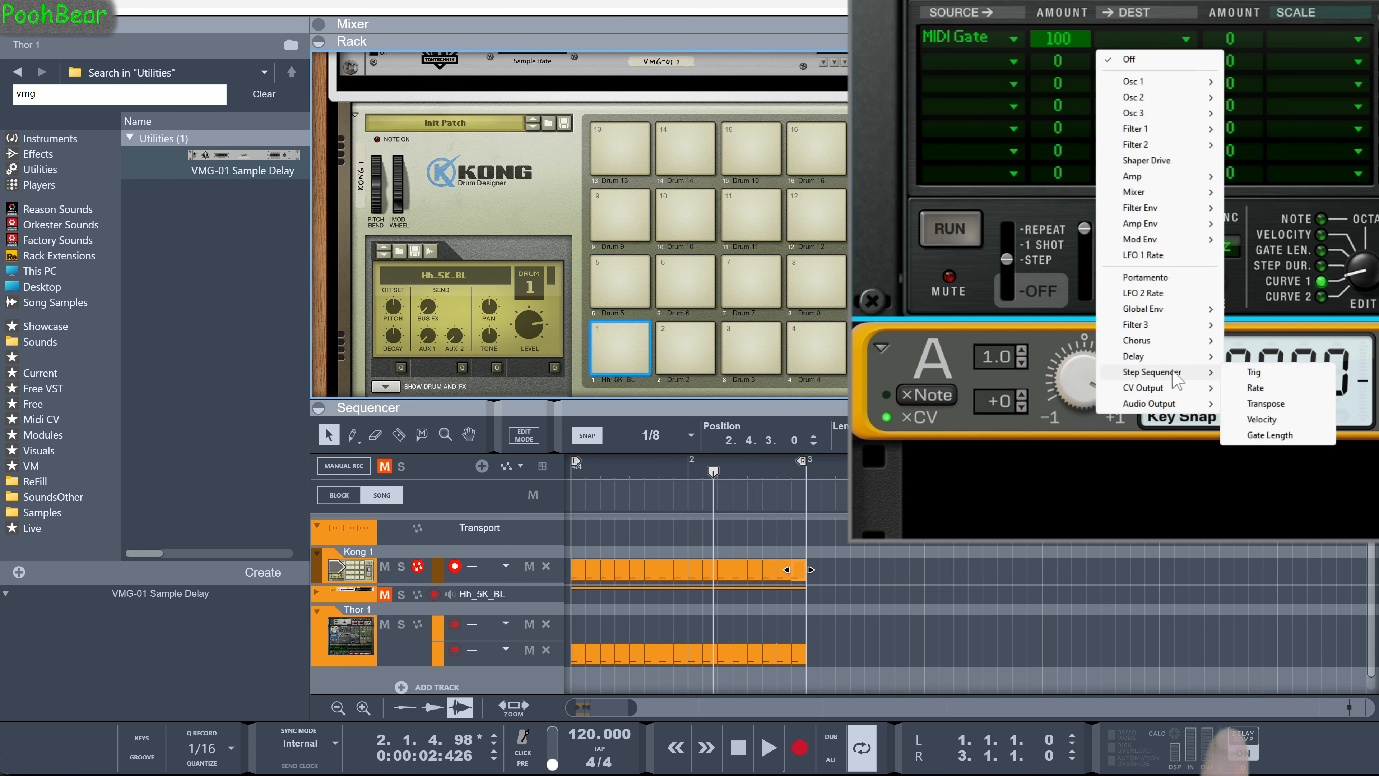
left_click(1254, 372)
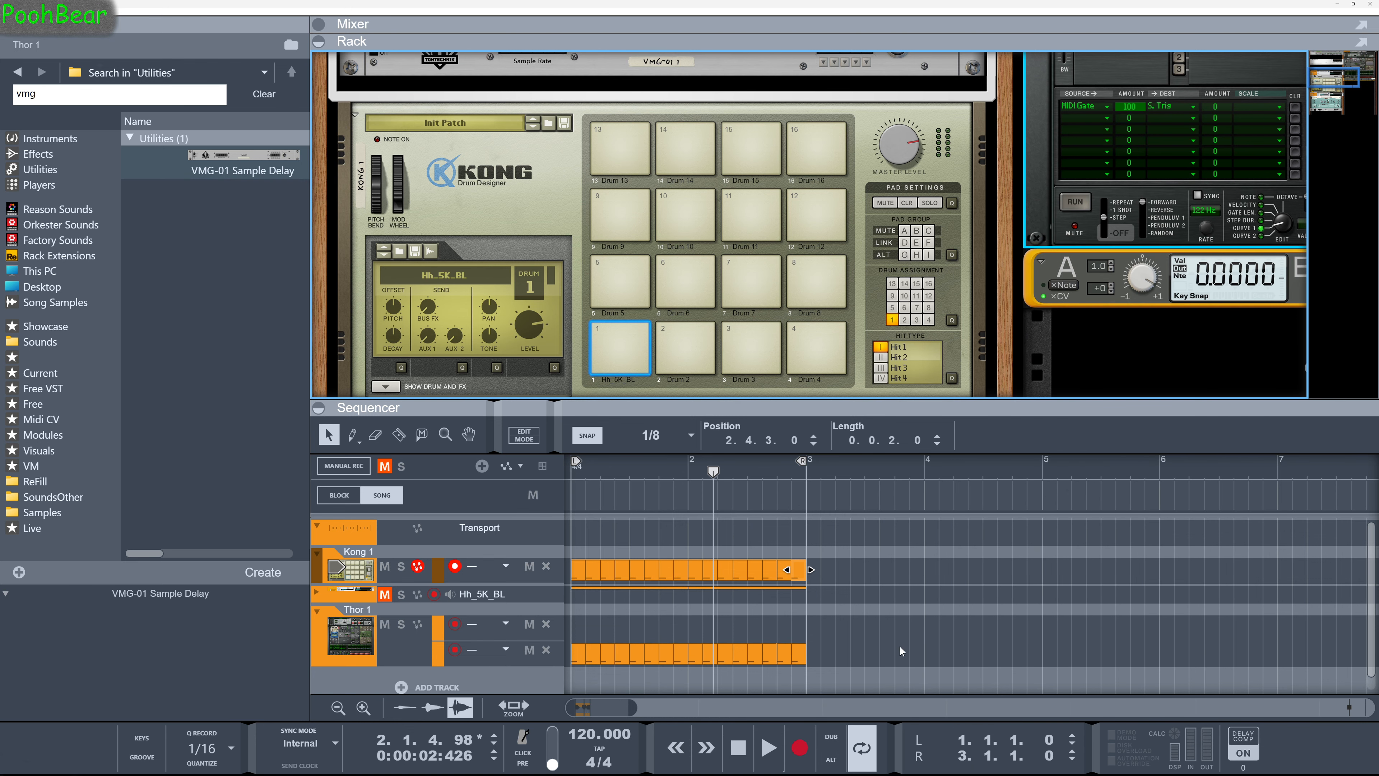
Step: Start playback and check how the notes step Thor's sequencer while Kong plays
left_click(774, 754)
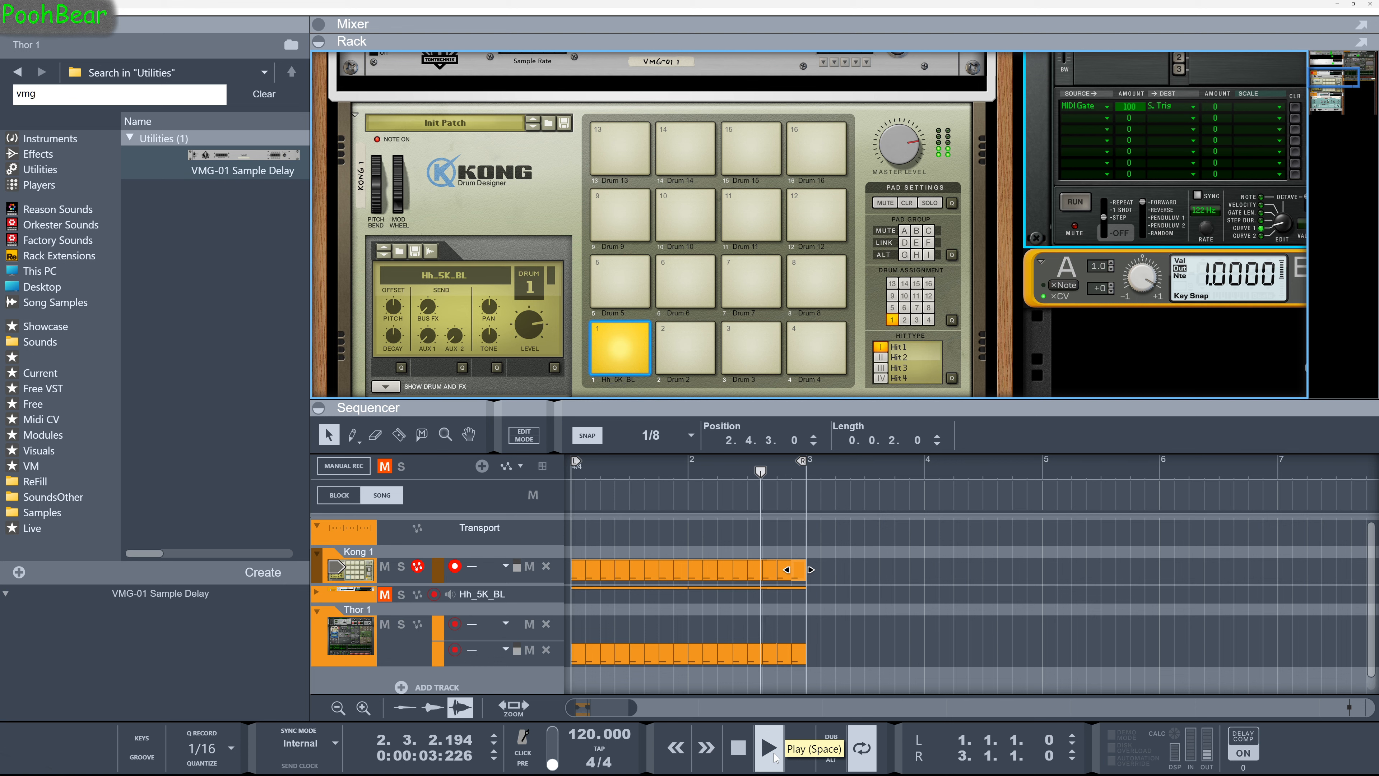
left_click_drag(1004, 268, 1021, 290)
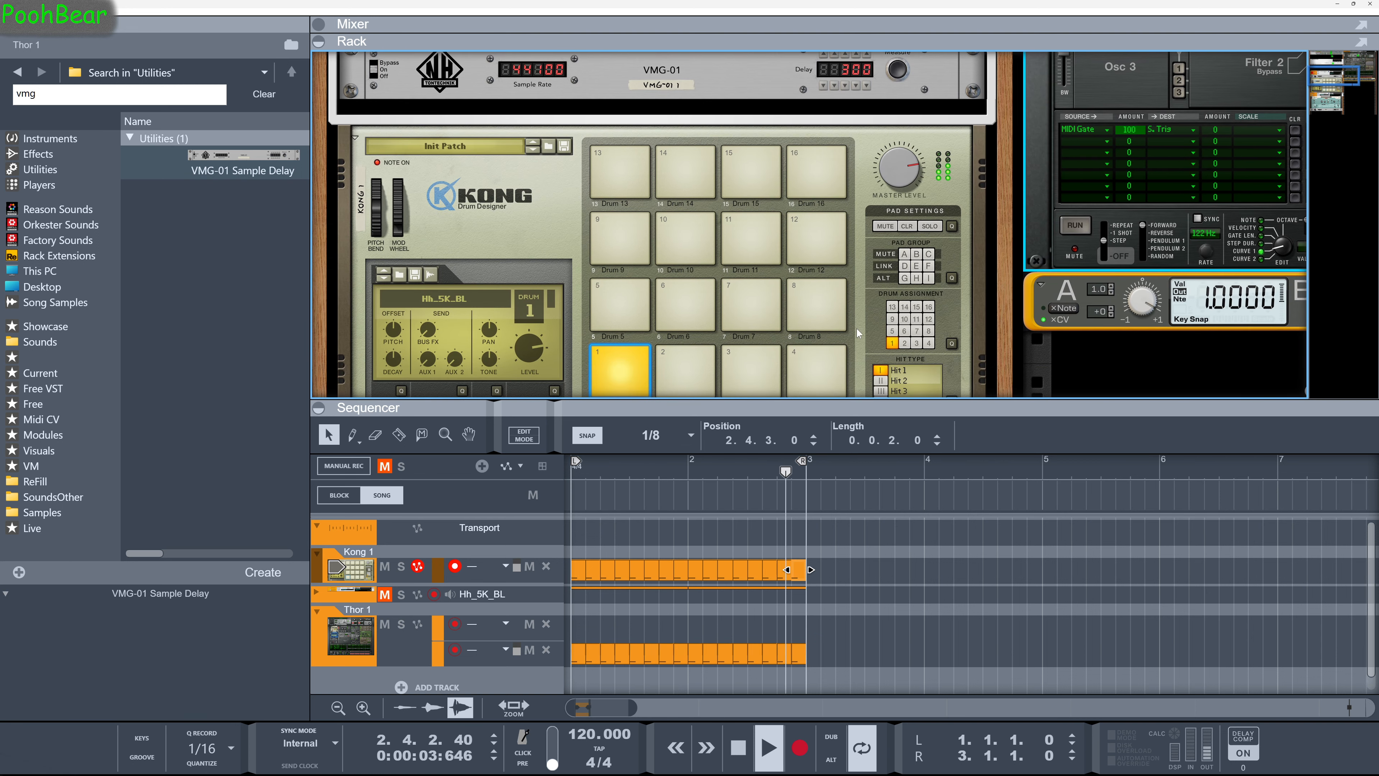
scroll(792, 329, "down", 3)
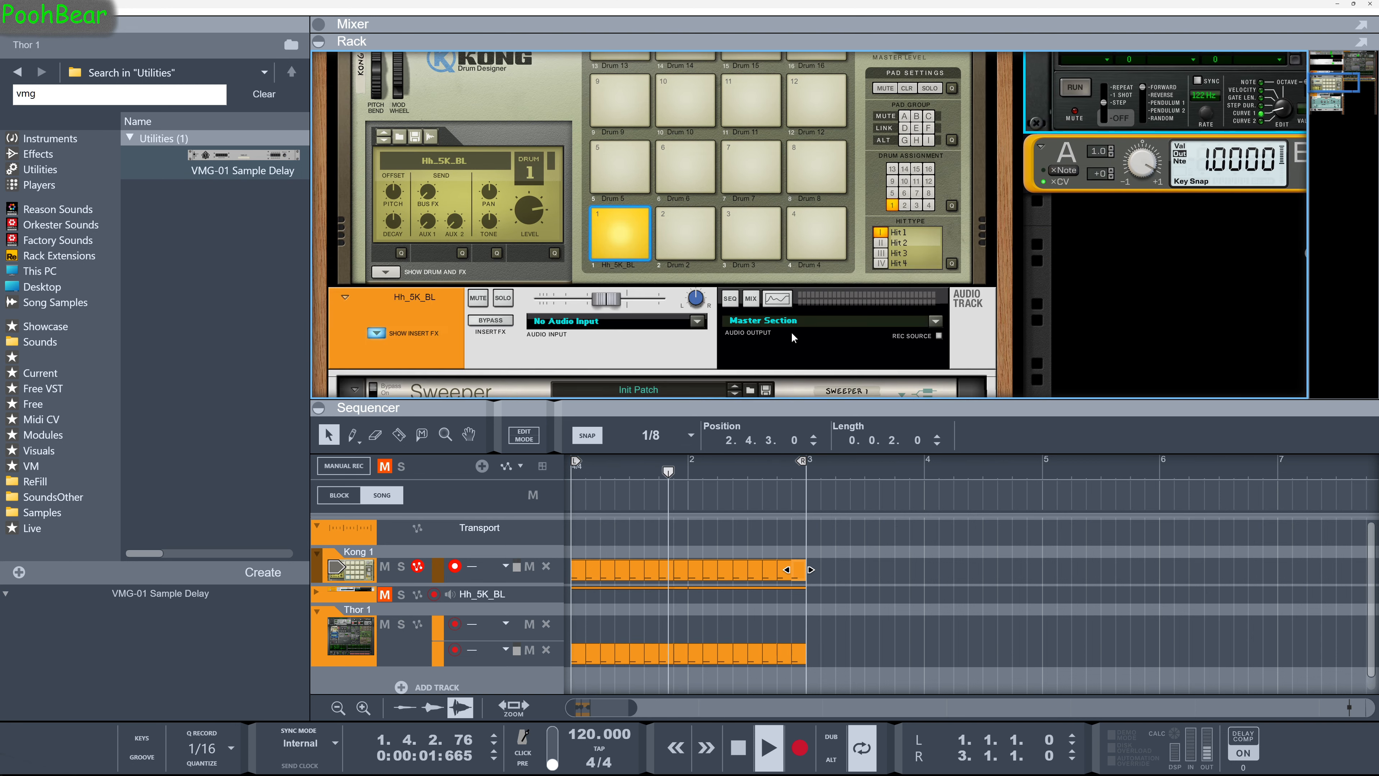
Step: Patch Thor's CV 1 modulation output directly to the Pan CV input of the Kong 1 mix channel, and return to the rack front
key("Tab")
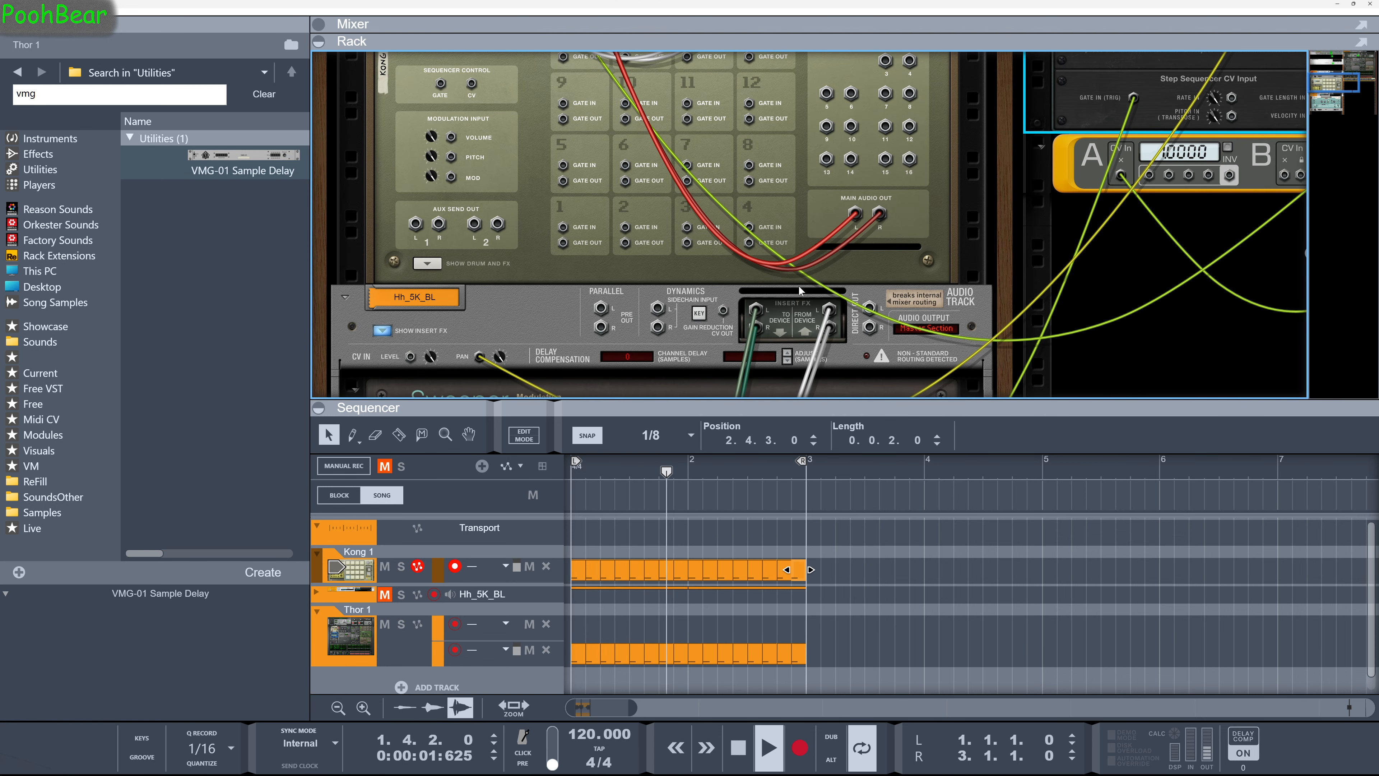
scroll(798, 285, "up", 6)
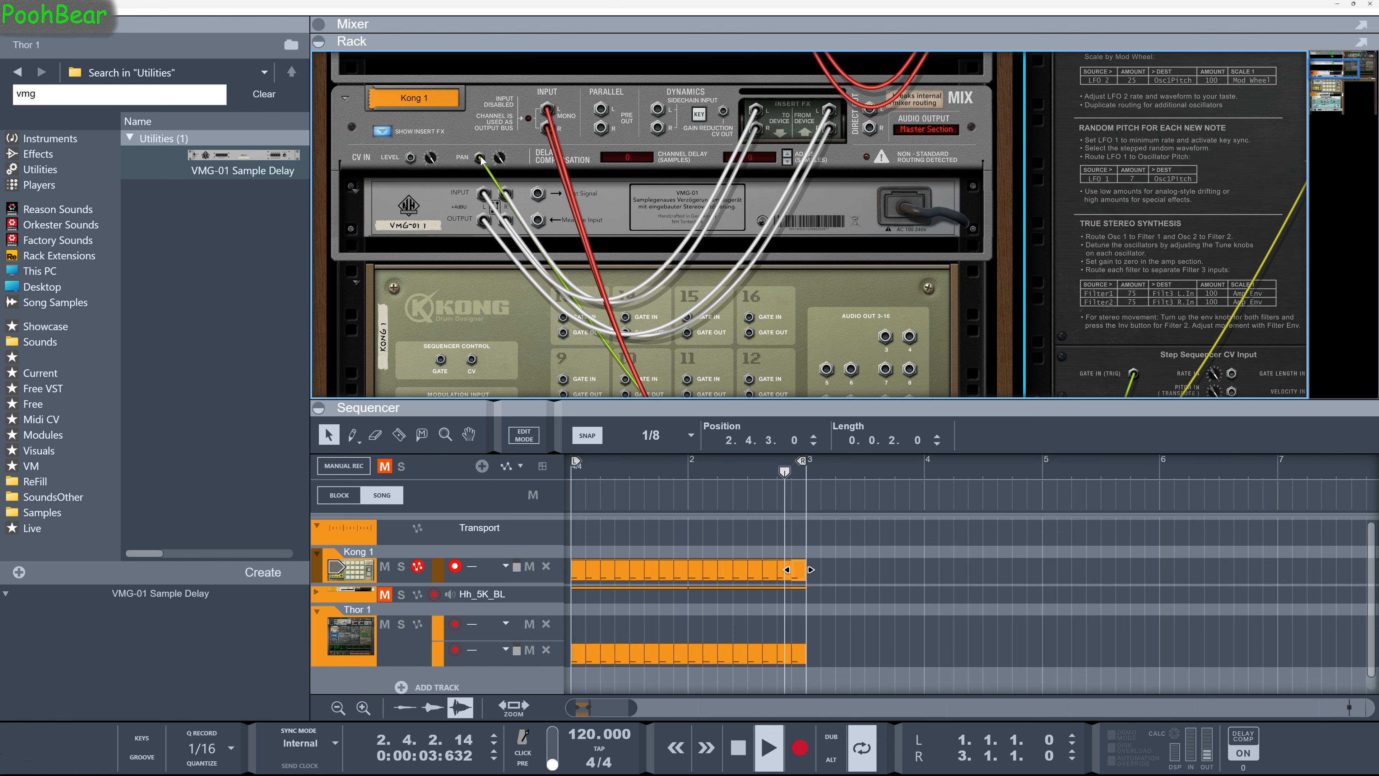
scroll(968, 270, "down", 6)
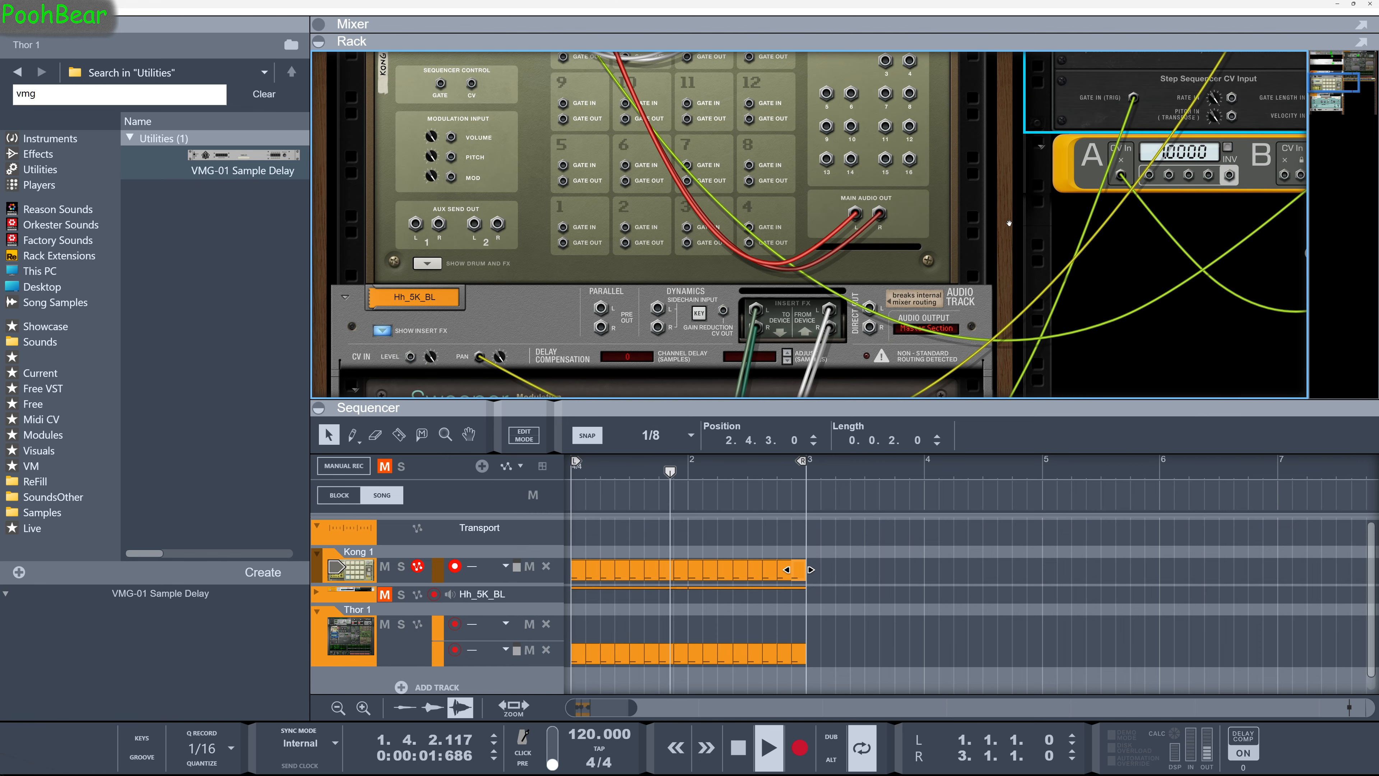
scroll(1009, 224, "up", 10)
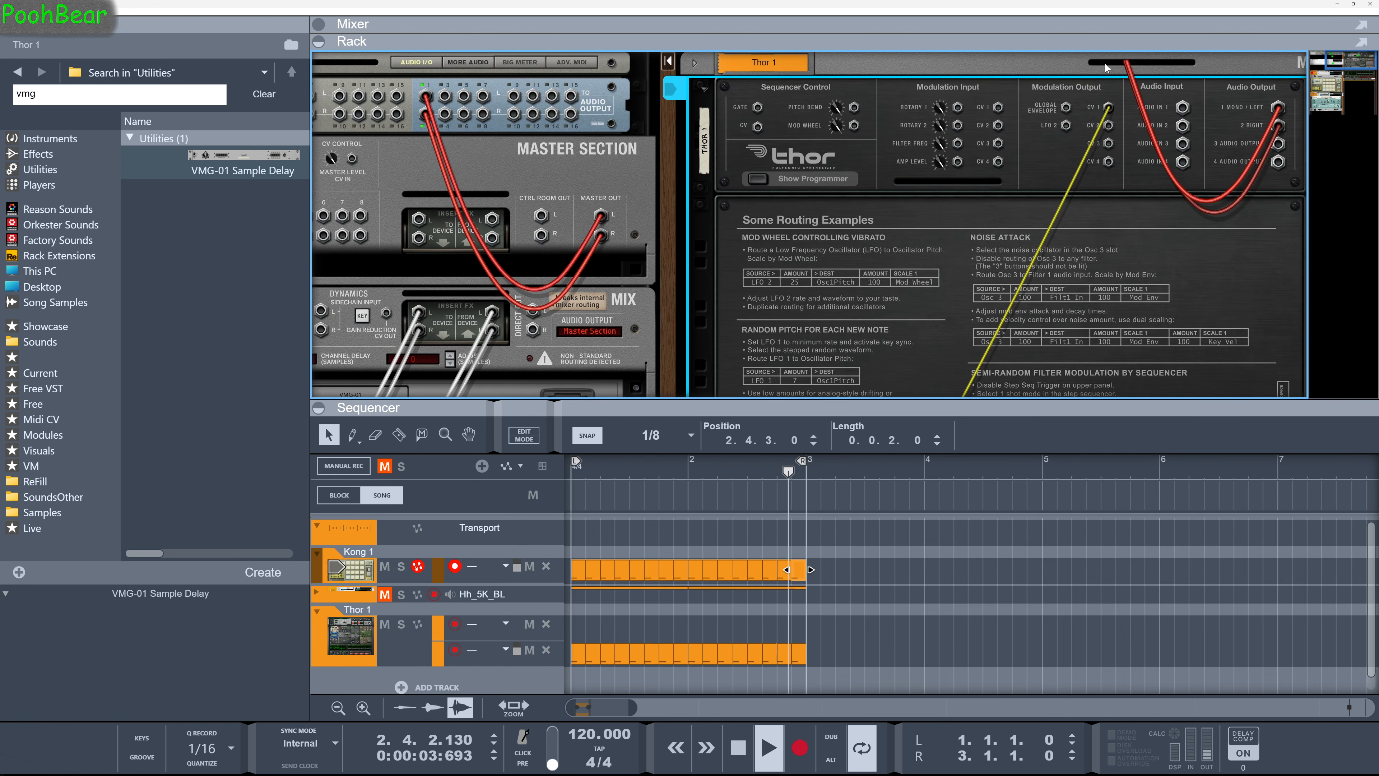
left_click_drag(1110, 109, 314, 356)
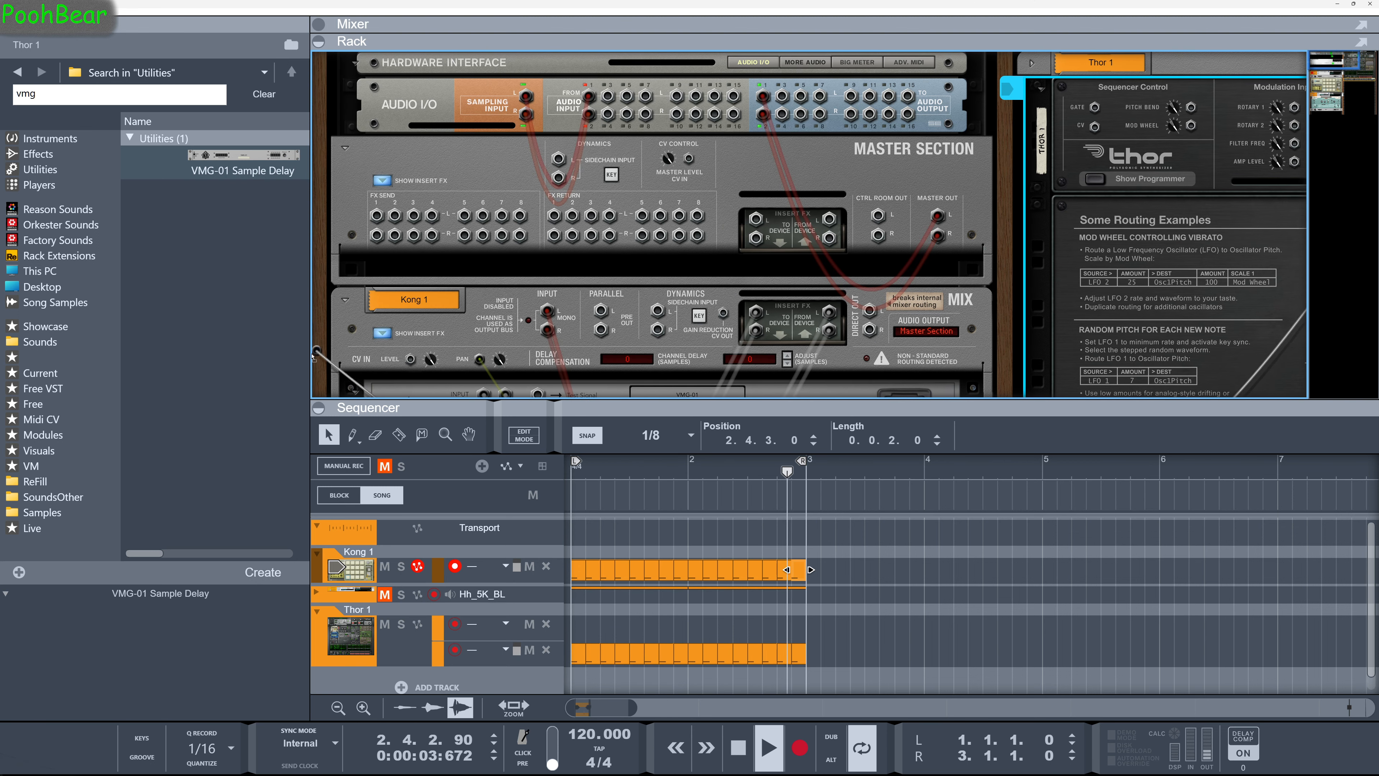
left_click_drag(482, 362, 479, 359)
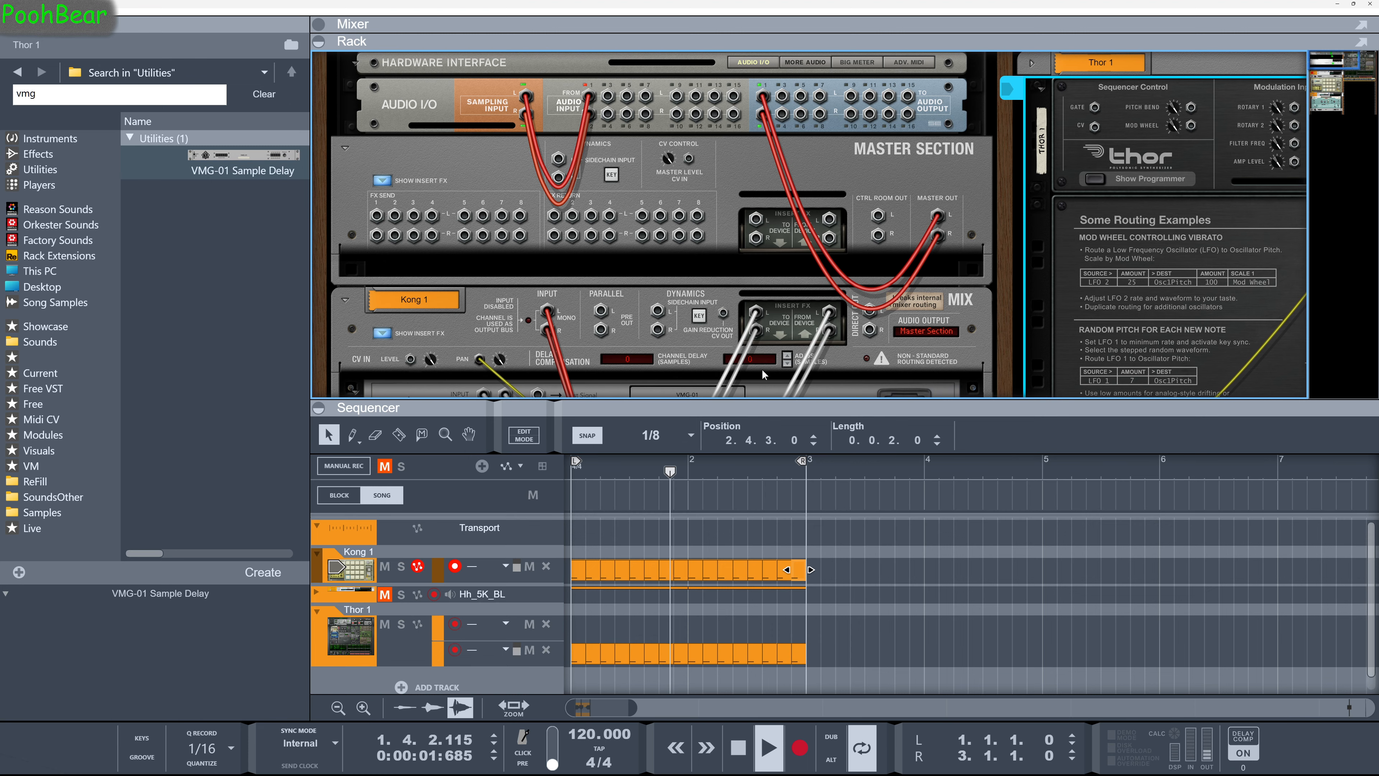
scroll(921, 356, "down", 3)
scroll(1035, 311, "down", 3)
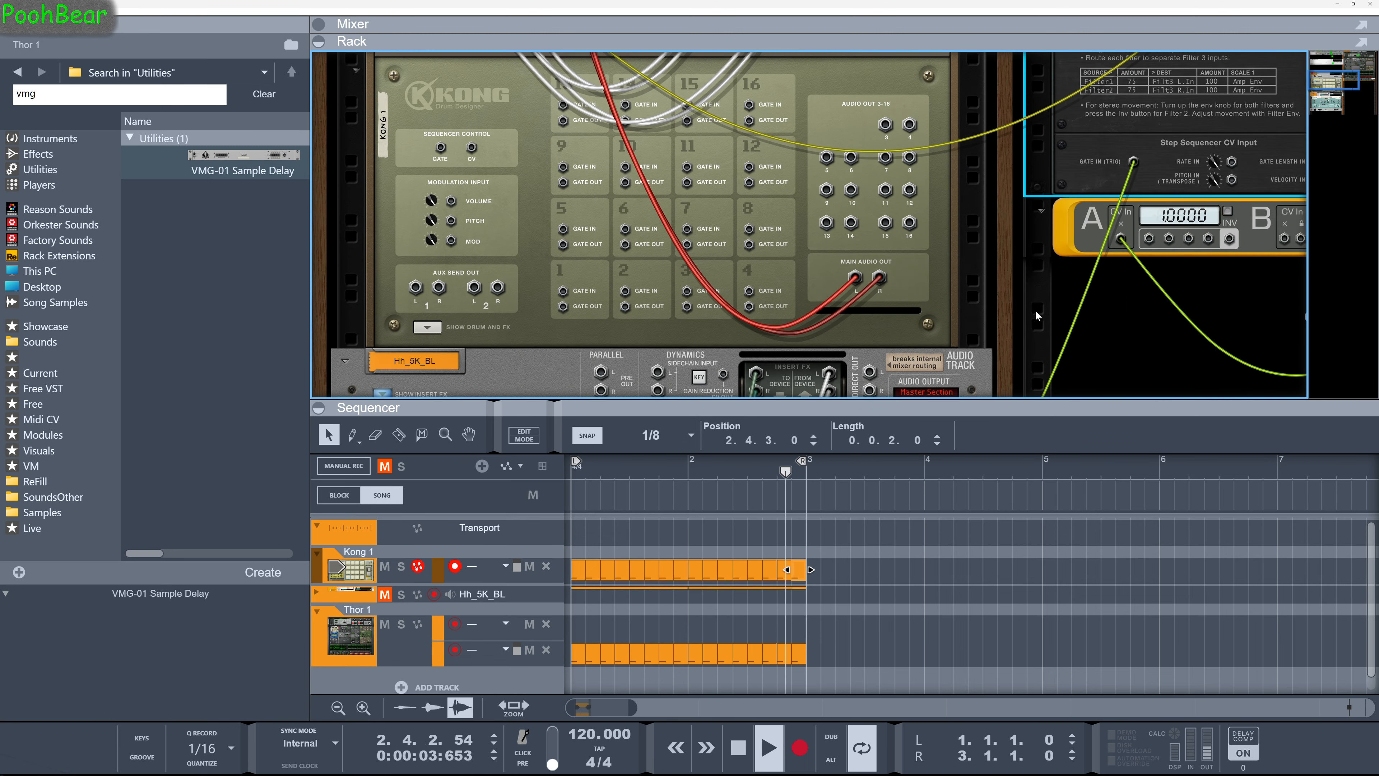
scroll(1048, 334, "up", 2)
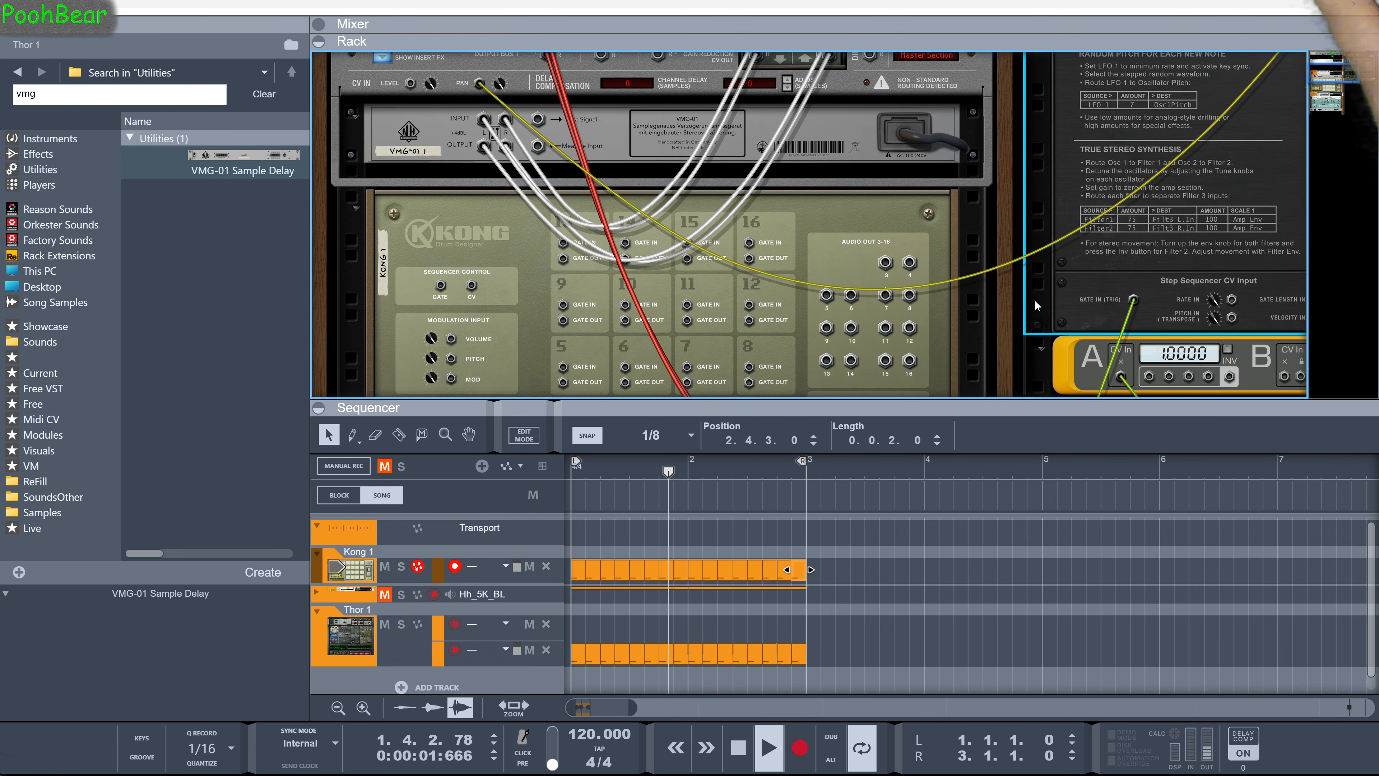
key("Tab")
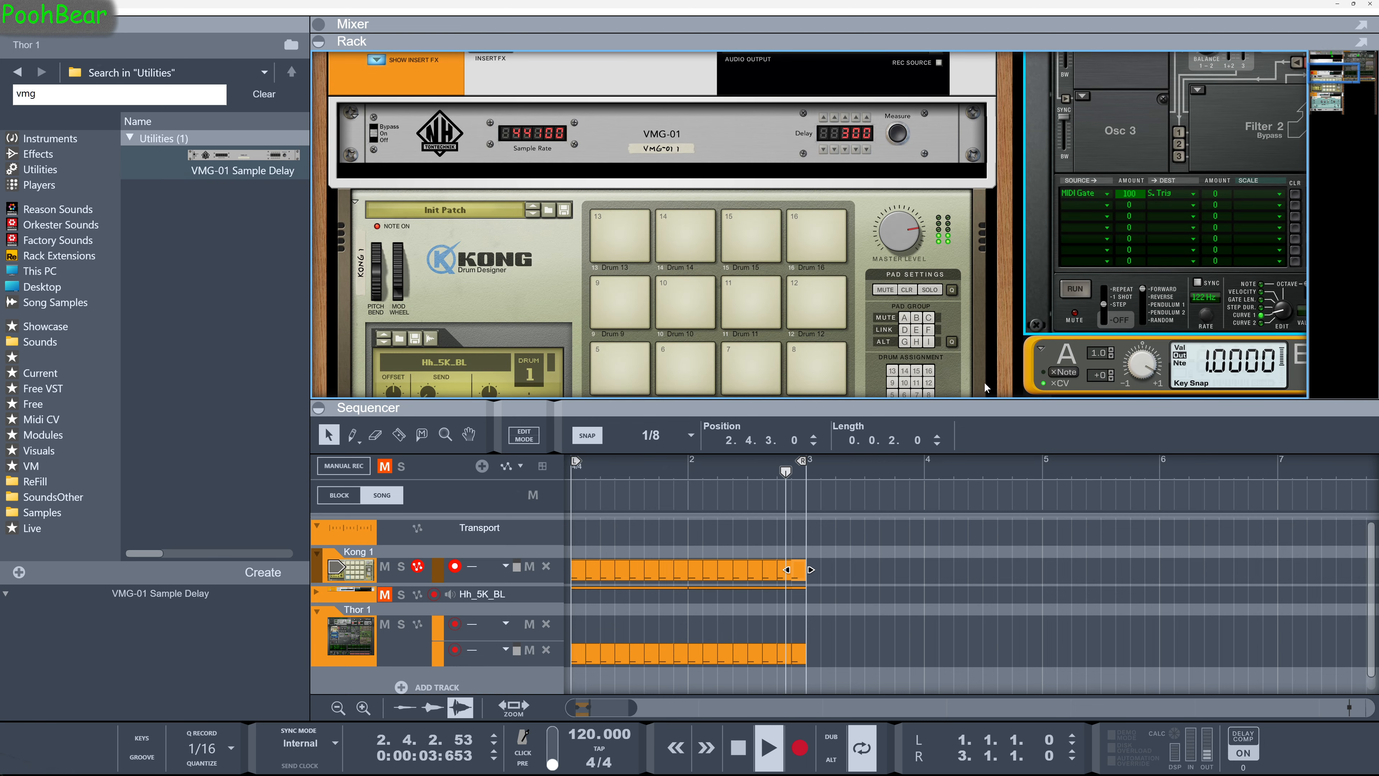
Step: Listen to the hi-hat pattern's panning with Kong's pads in view, and stop playback
left_click_drag(972, 406, 972, 474)
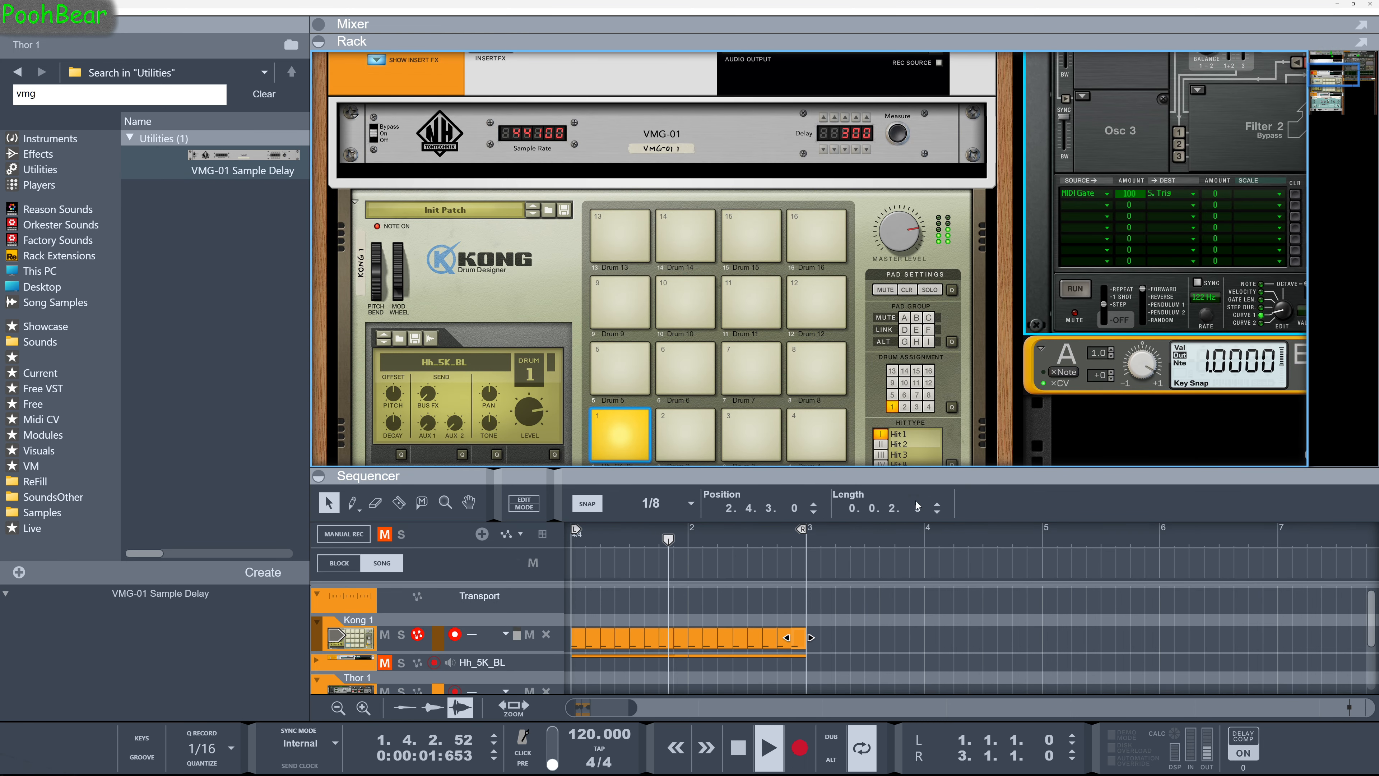
left_click(744, 751)
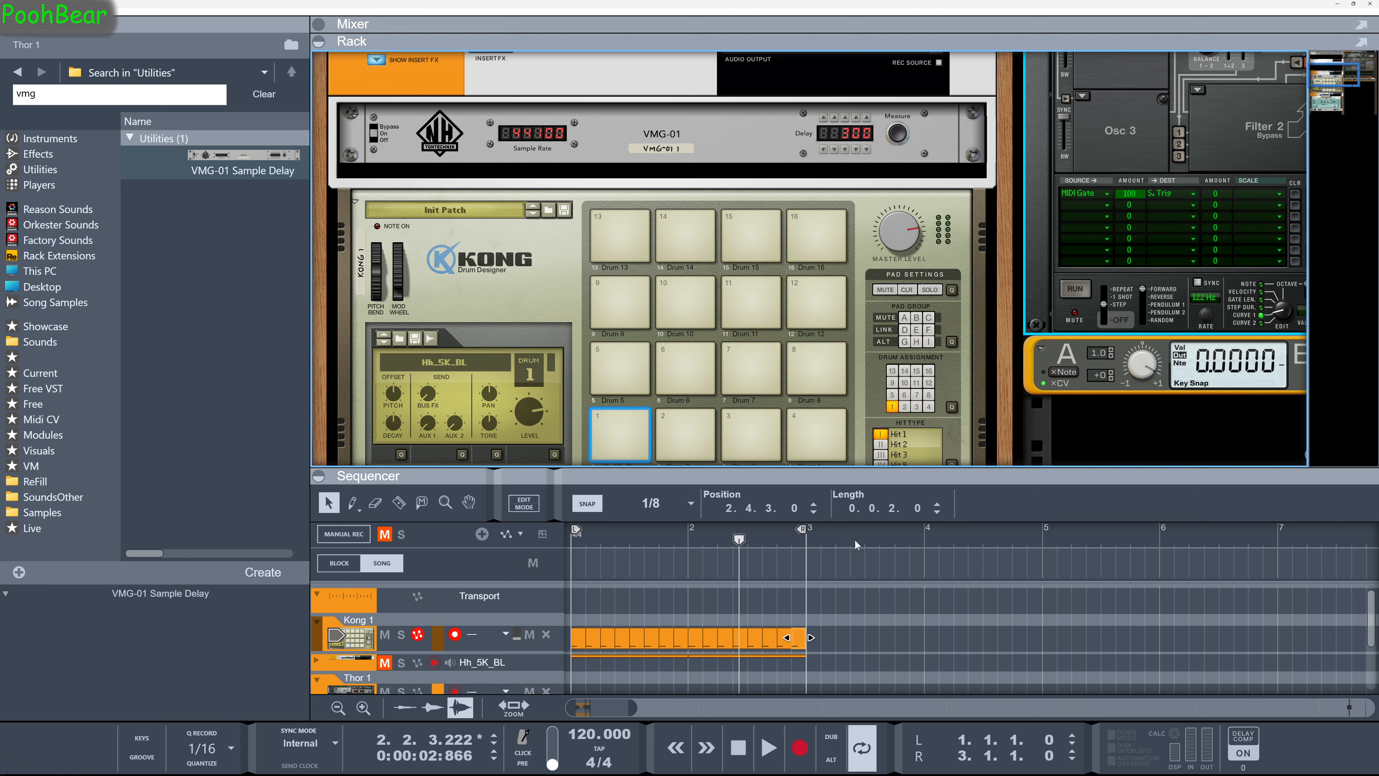
left_click_drag(892, 475, 892, 410)
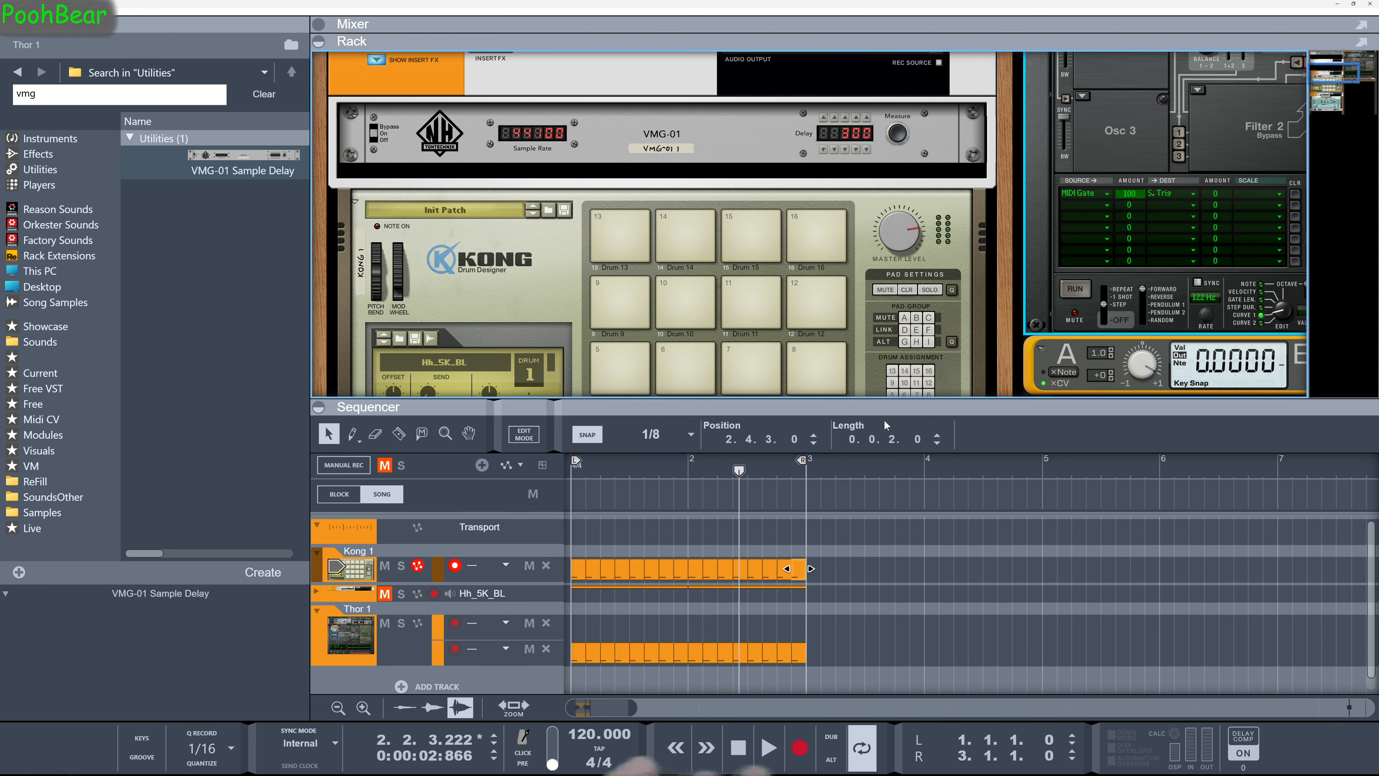
Step: Delete every note clip on the Kong 1 track except the first one
left_click_drag(596, 556, 663, 572)
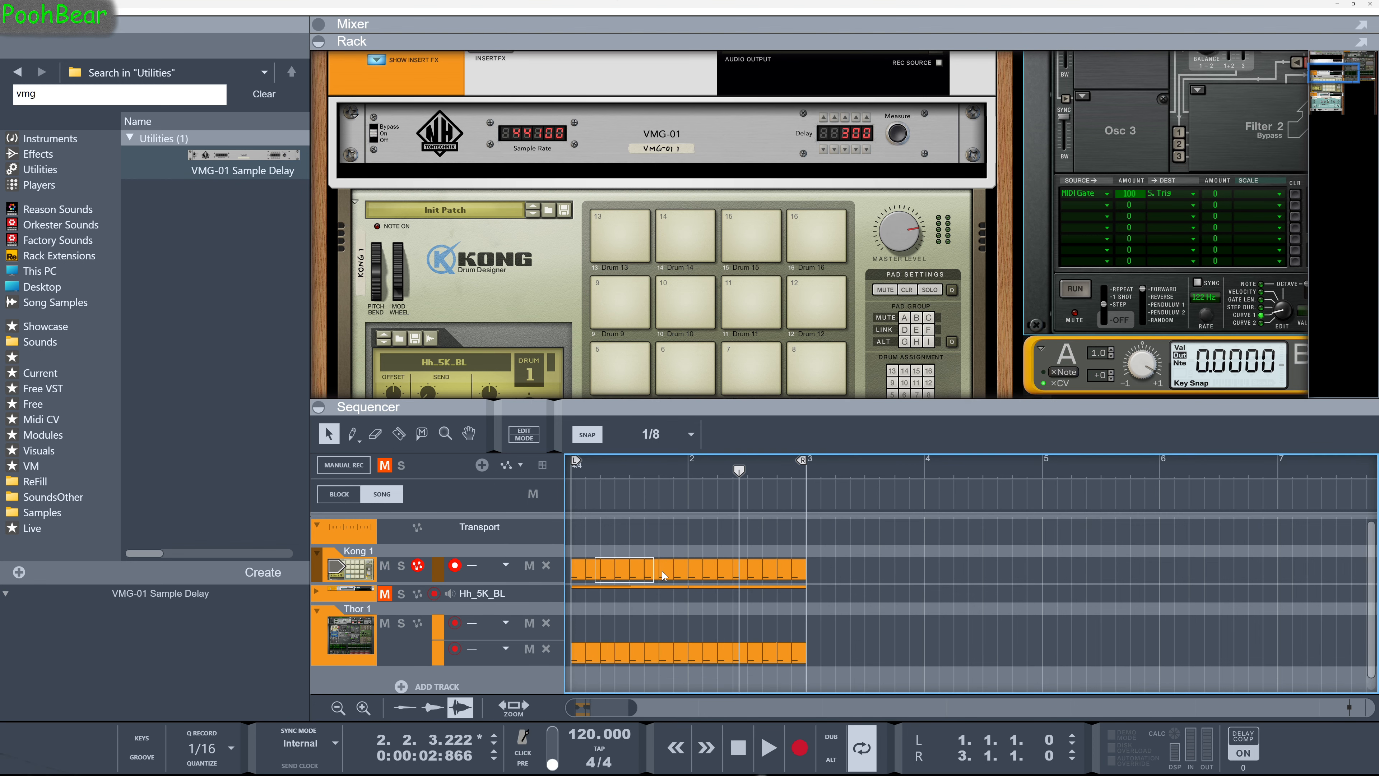
left_click_drag(794, 574, 794, 574)
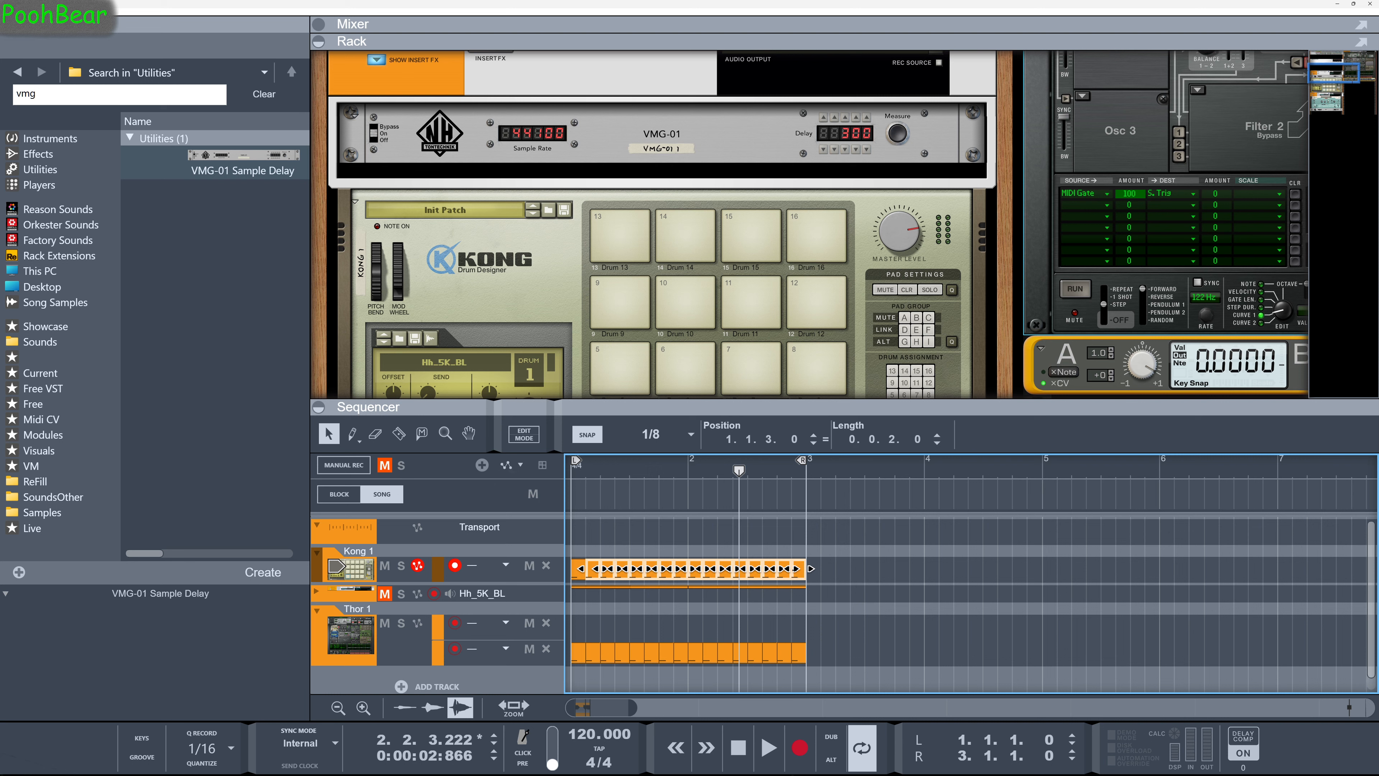
key("Delete")
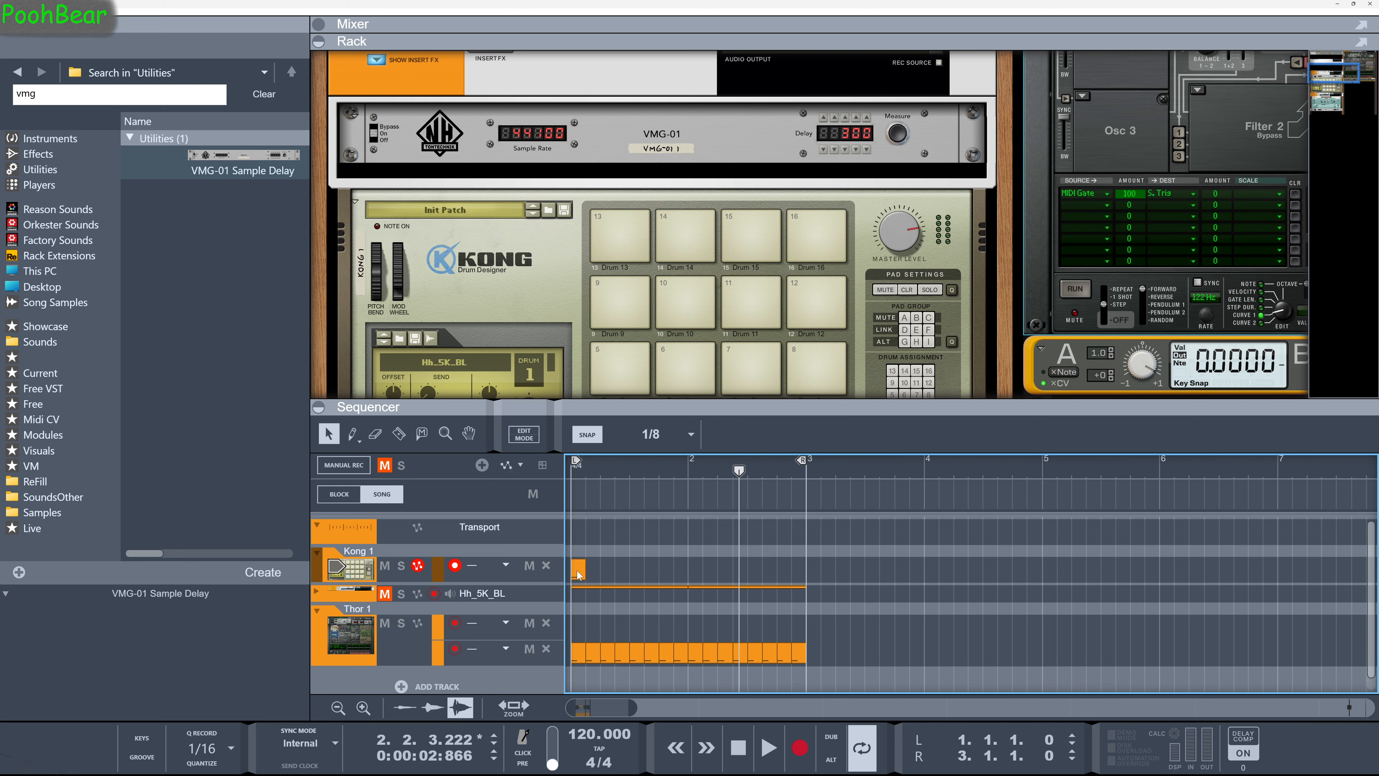
Step: Add a 1/16 Drum 2 note at 1.1.2.0 in the remaining Kong 1 clip, and close the clip editor
double_click(579, 574)
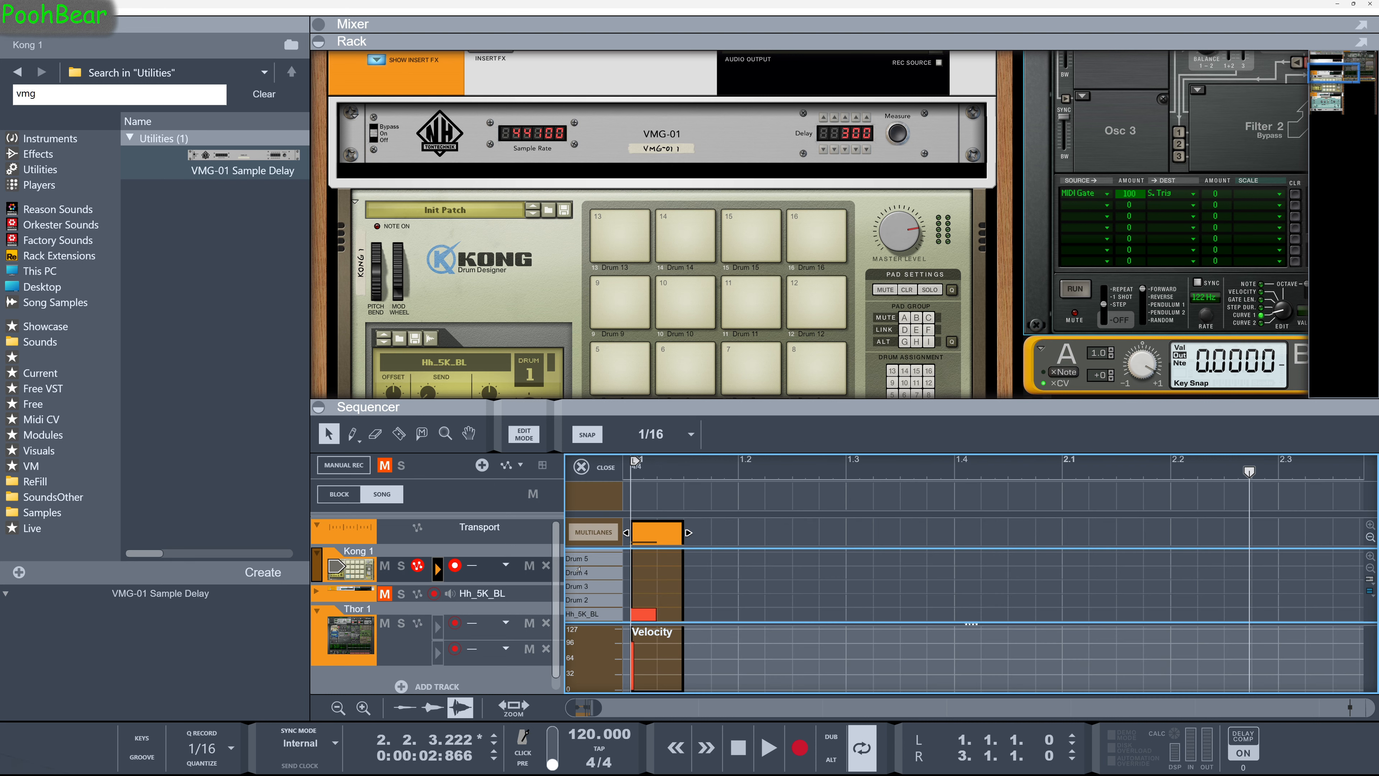
key("p")
left_click(670, 600)
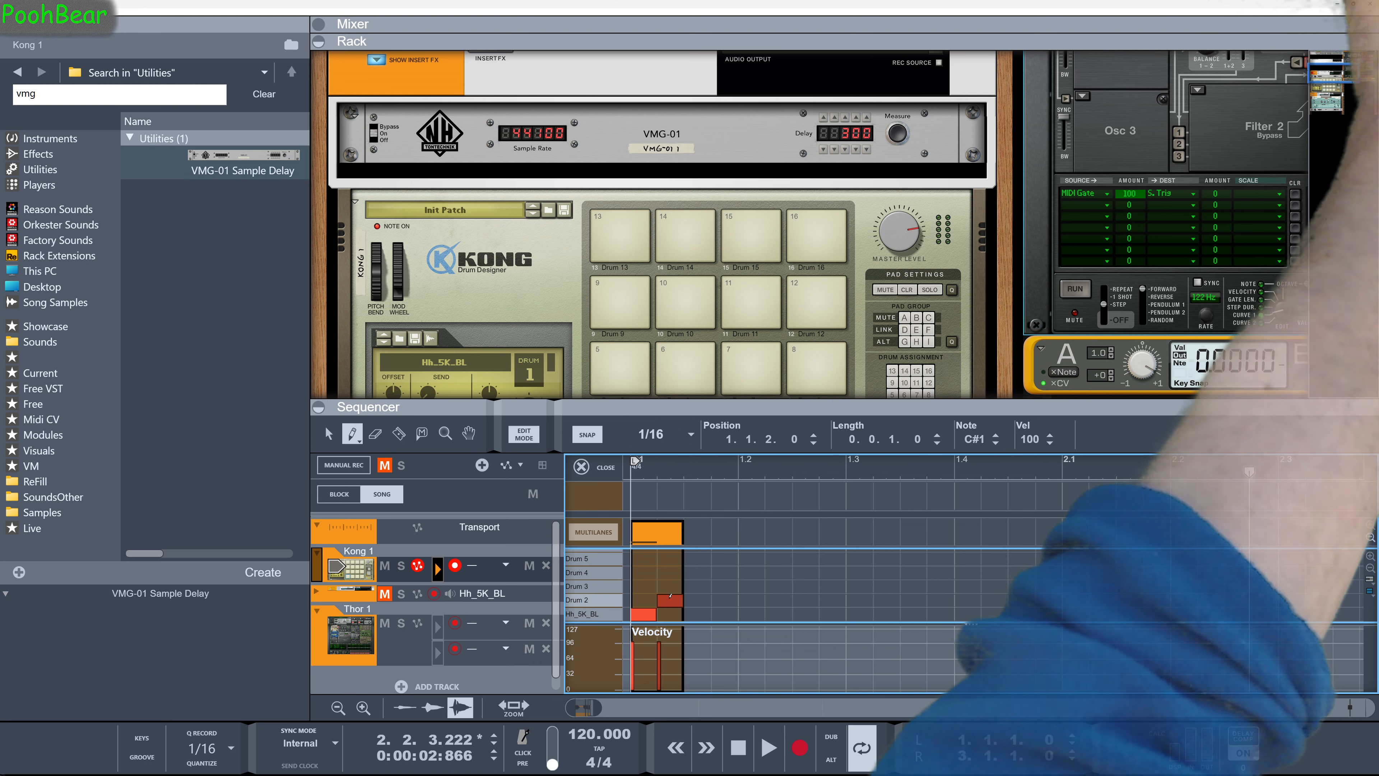
key("q")
left_click(717, 574)
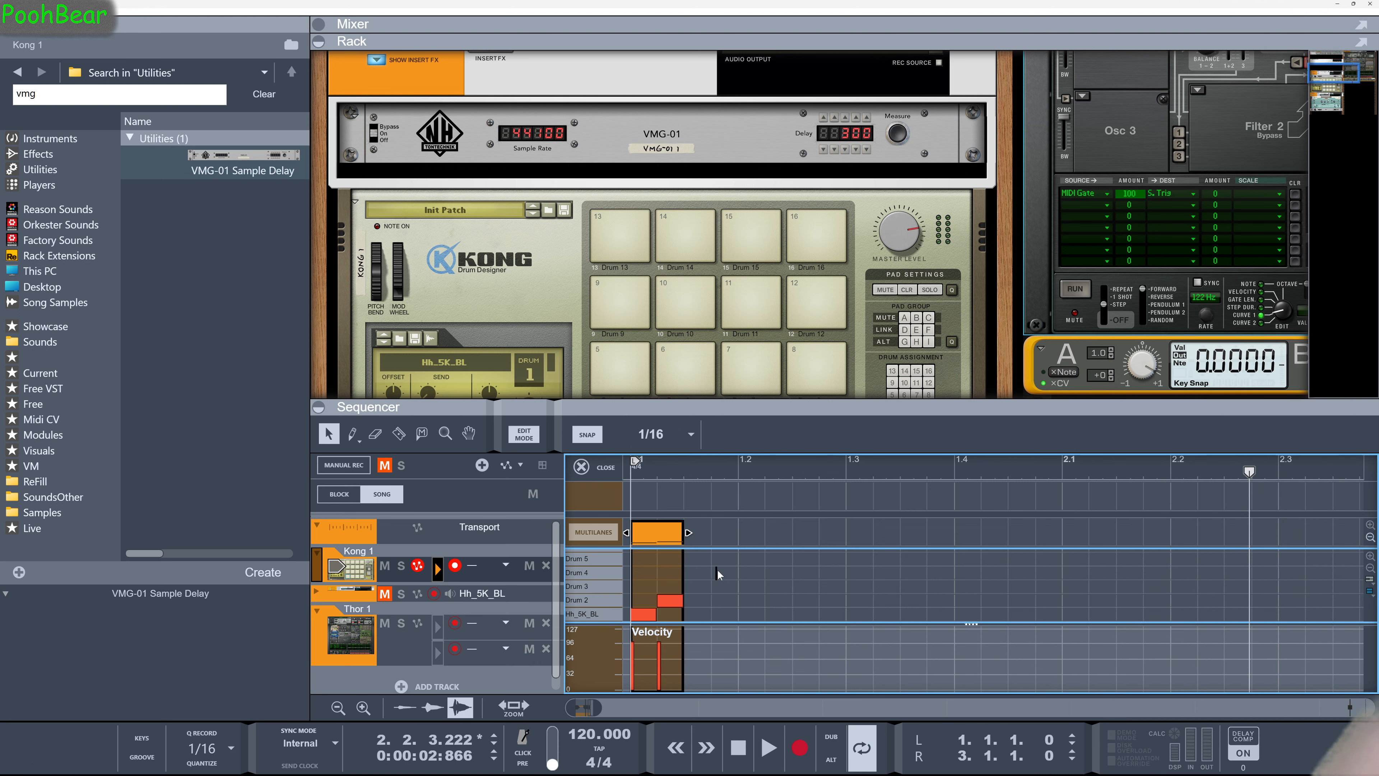
left_click(722, 536)
left_click(606, 468)
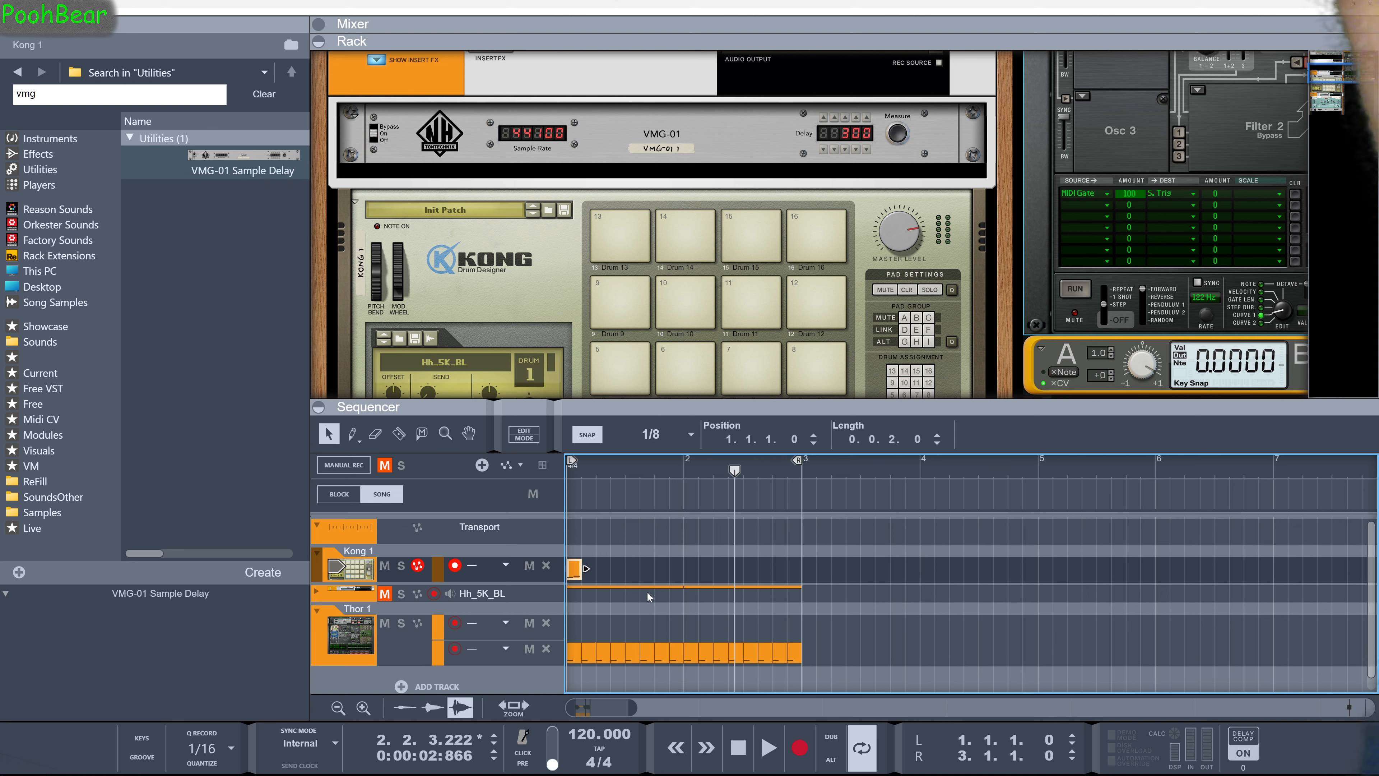
Step: Duplicate the edited Kong 1 clip repeatedly until the copies fill the loop up to bar 3
key("ctrl+d")
key("ctrl+d")
key("ctrl+d")
key("ctrl+d")
key("ctrl+d")
key("ctrl+d")
key("ctrl+d")
key("ctrl+d")
key("ctrl+d")
key("ctrl+d")
key("ctrl+d")
key("ctrl+d")
key("ctrl+d")
key("ctrl+d")
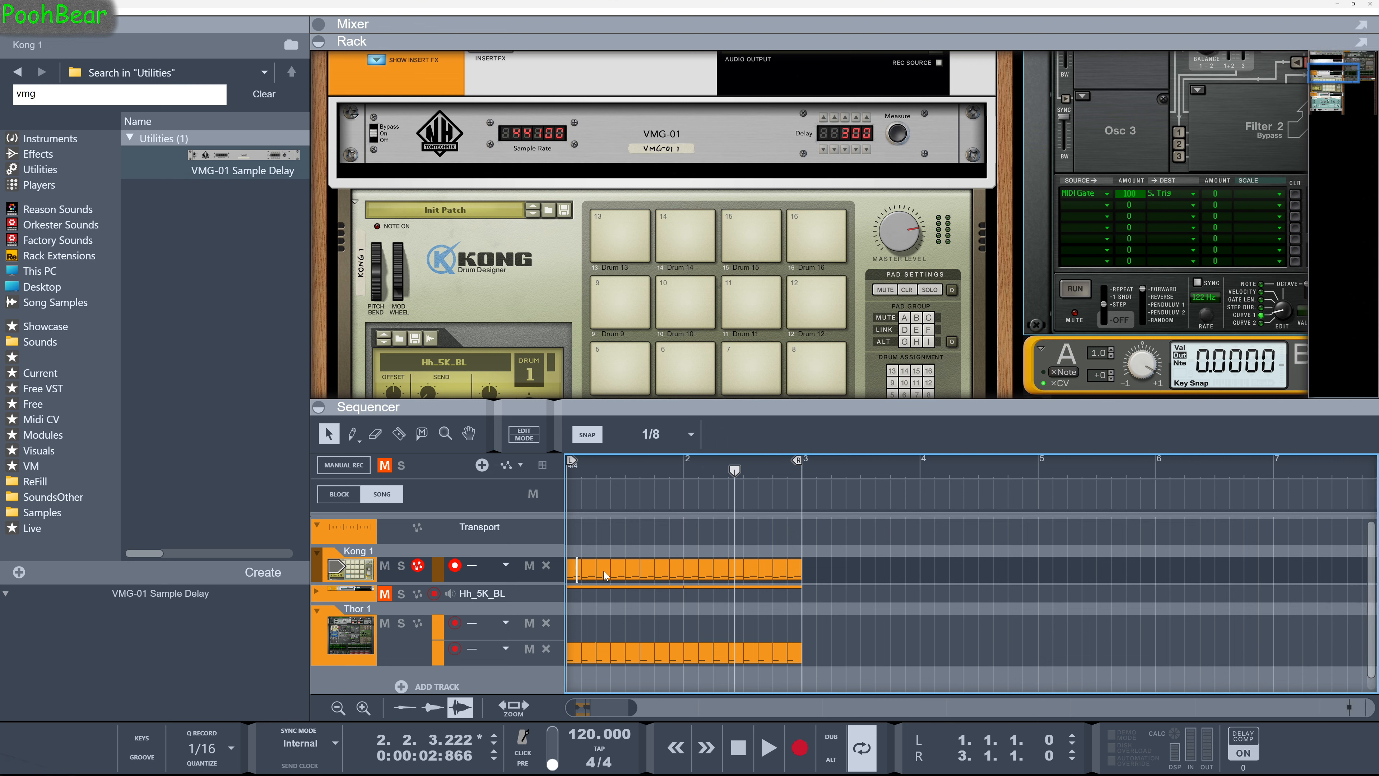
Step: Delete all the old note clips on the Thor 1 track
left_click_drag(793, 581, 794, 584)
left_click(819, 639)
left_click_drag(579, 654, 579, 654)
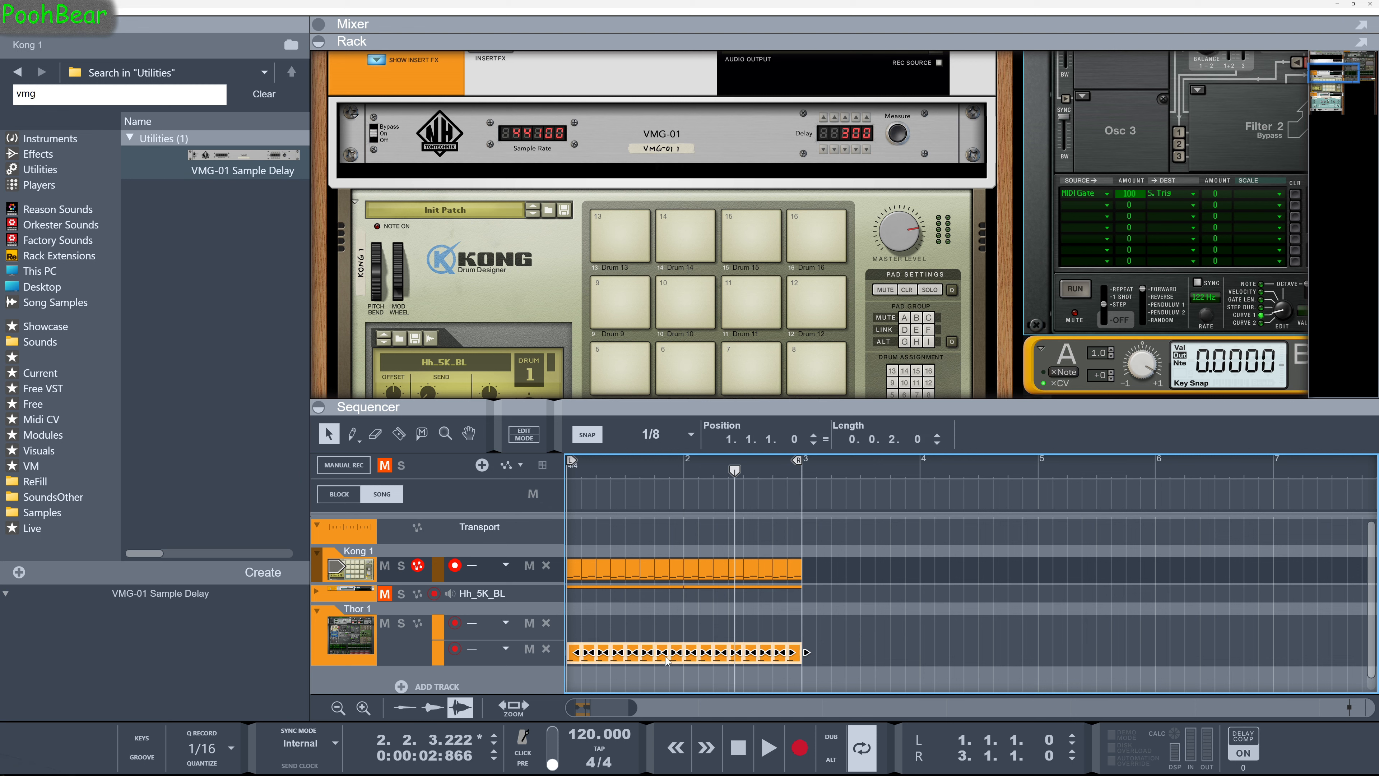
key("Delete")
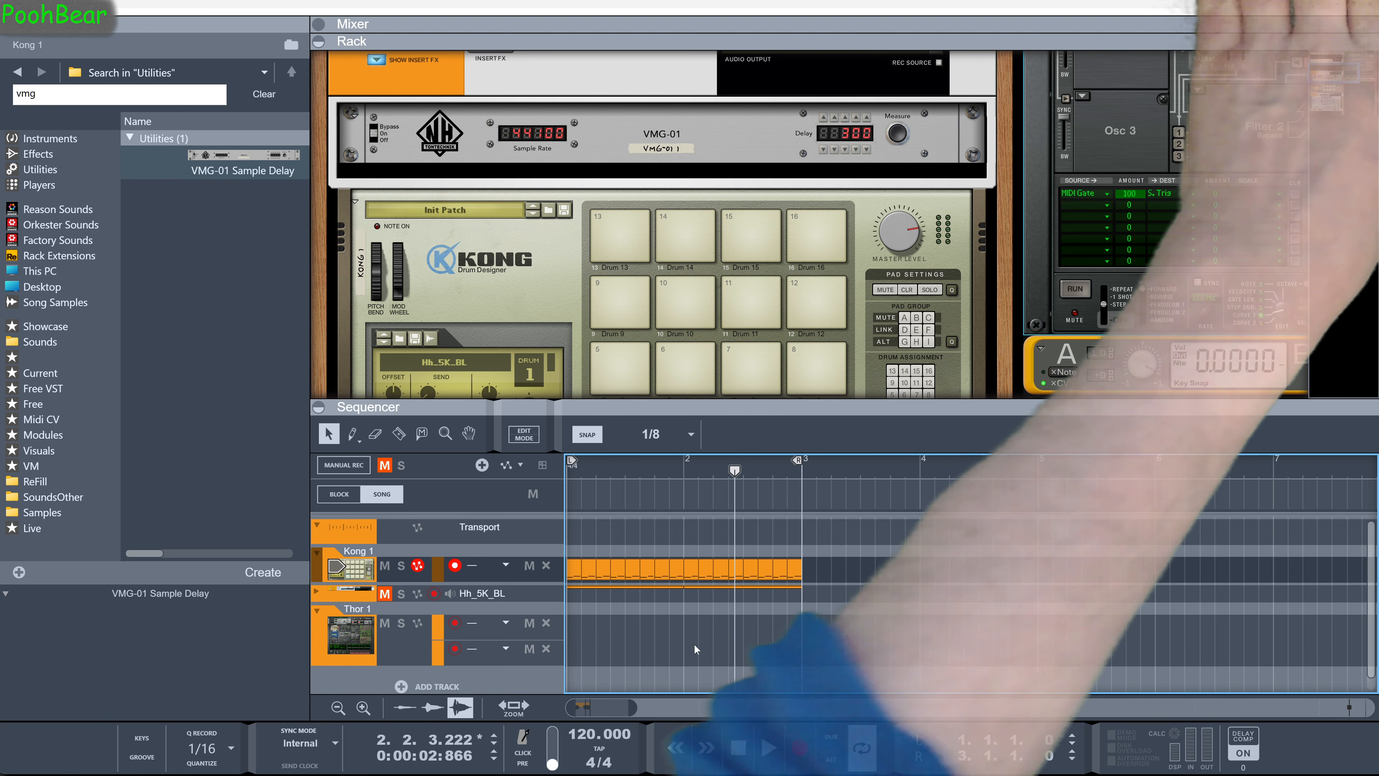
Step: Copy Kong 1's note lane to the Thor 1 track, and delete Thor's two empty note lanes
left_click_drag(439, 569, 446, 636)
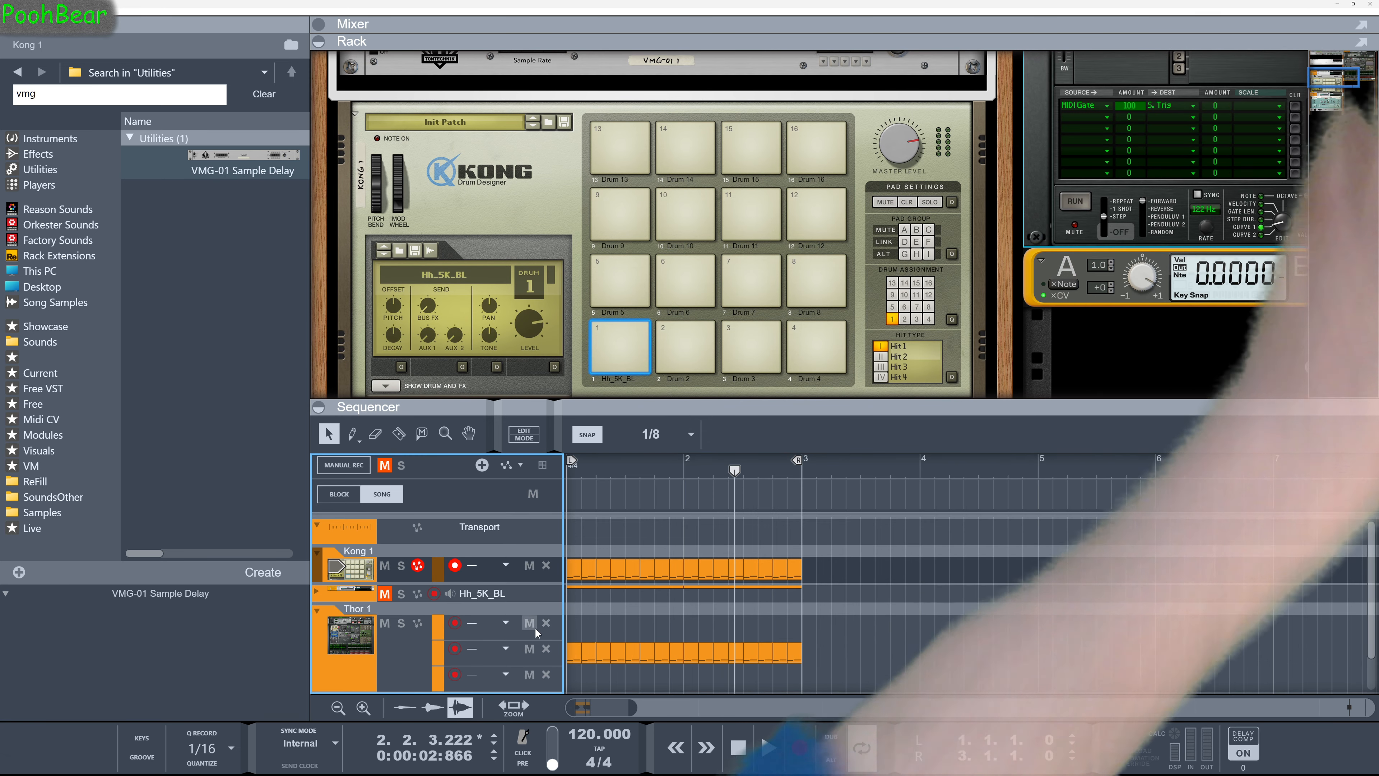
left_click(546, 623)
left_click(546, 649)
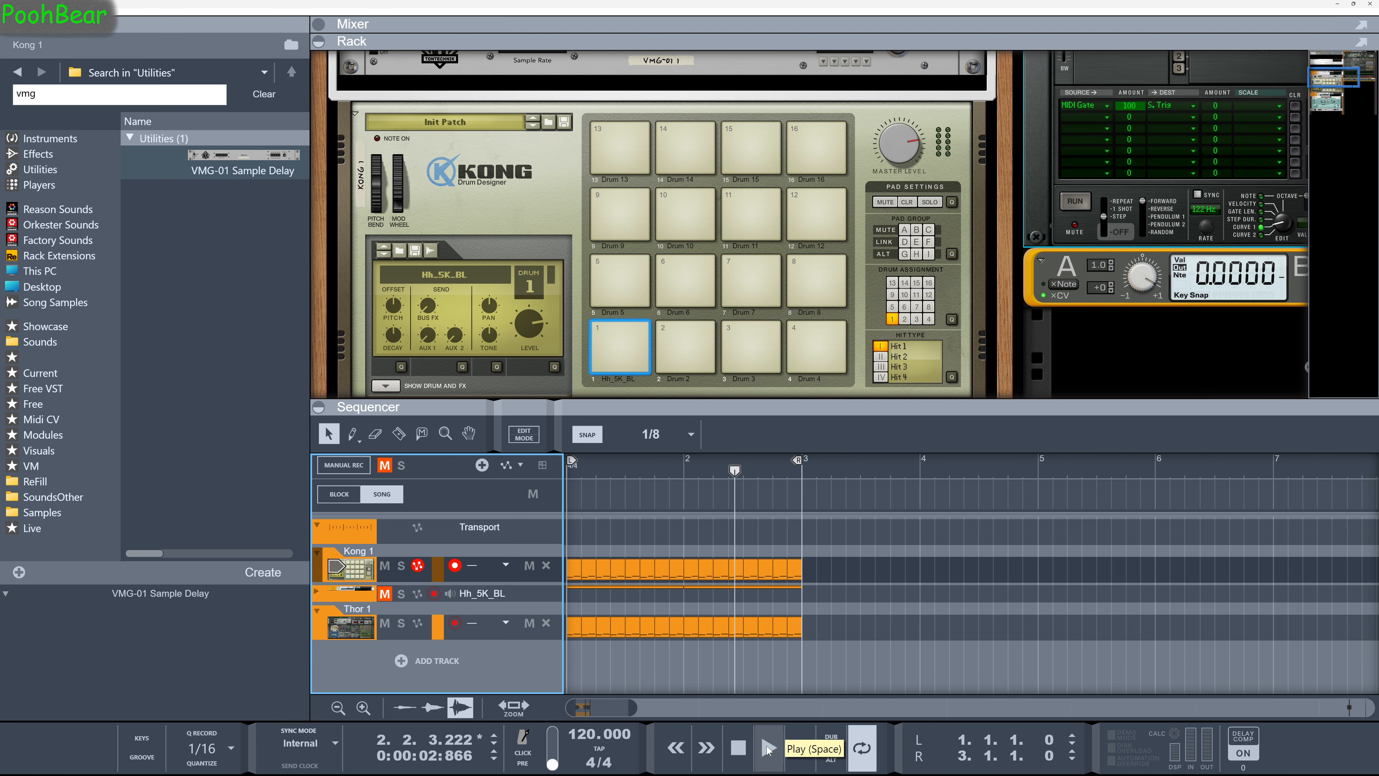
Step: Play the song to check how the copied notes step Thor's sequencer, and examine the notes in Thor's first clip
left_click(739, 749)
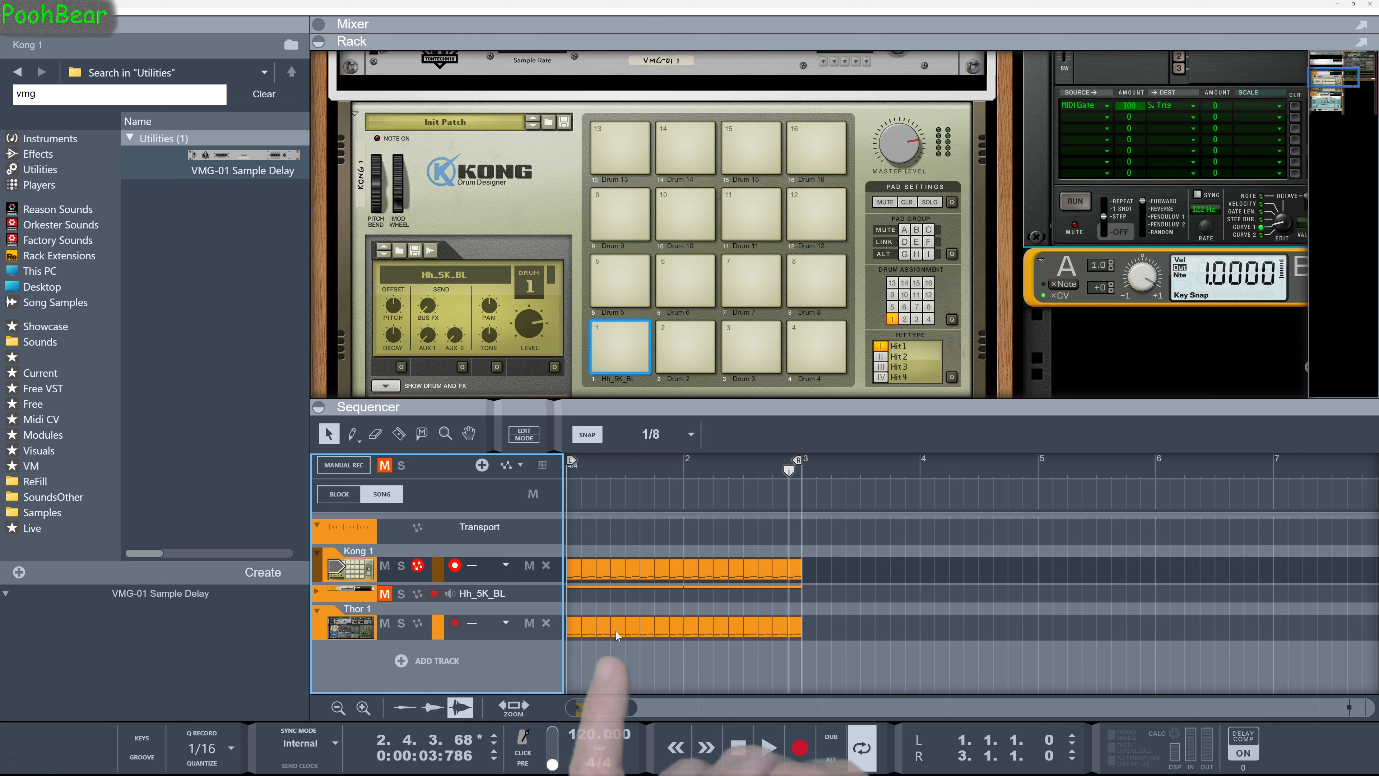
double_click(576, 627)
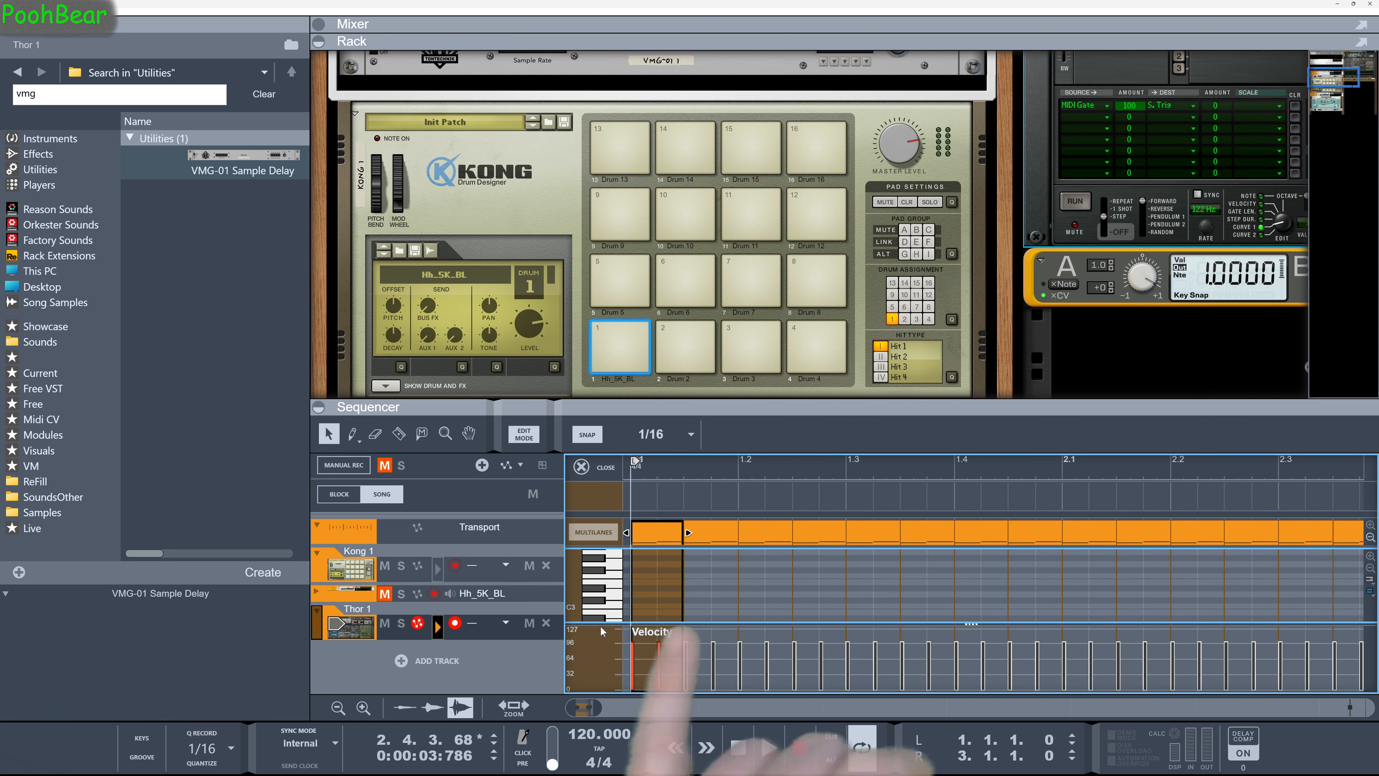
scroll(663, 566, "down", 5)
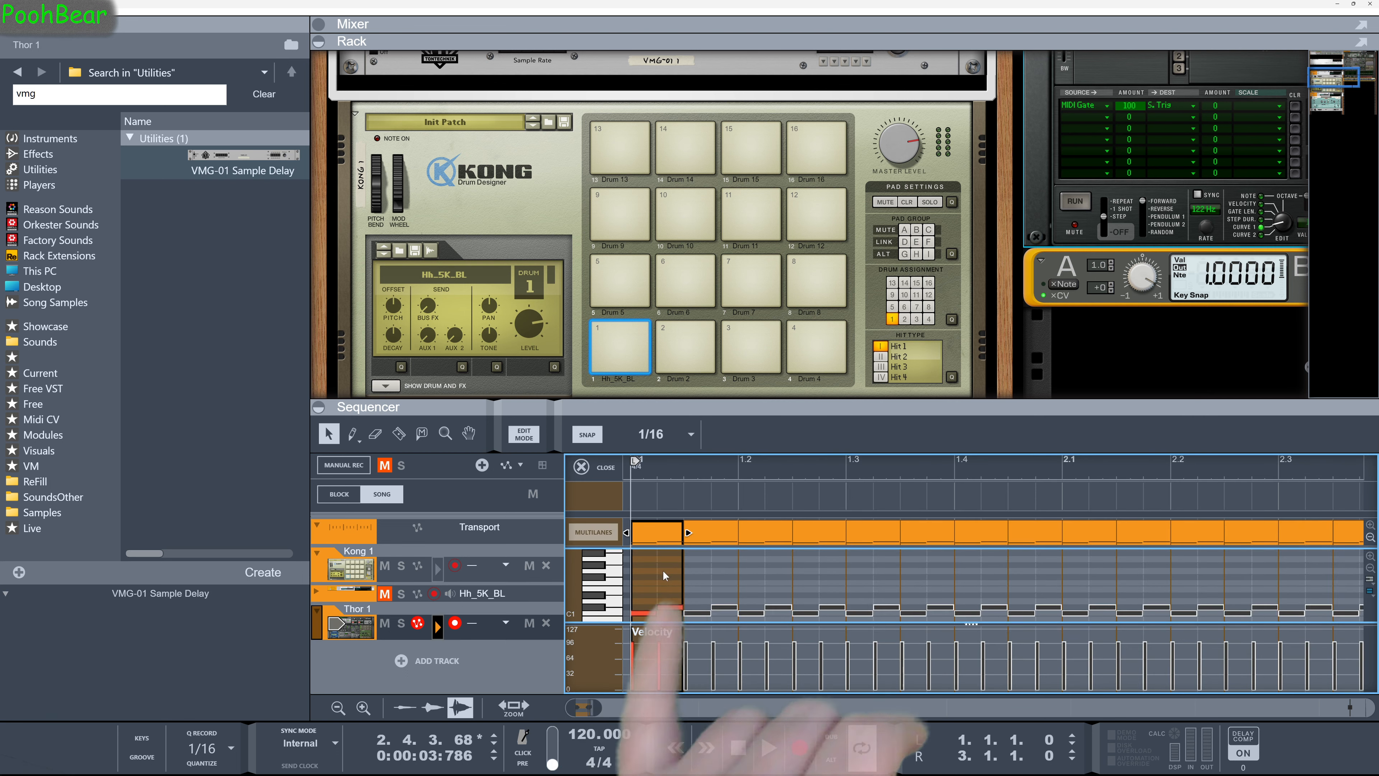
left_click(1074, 202)
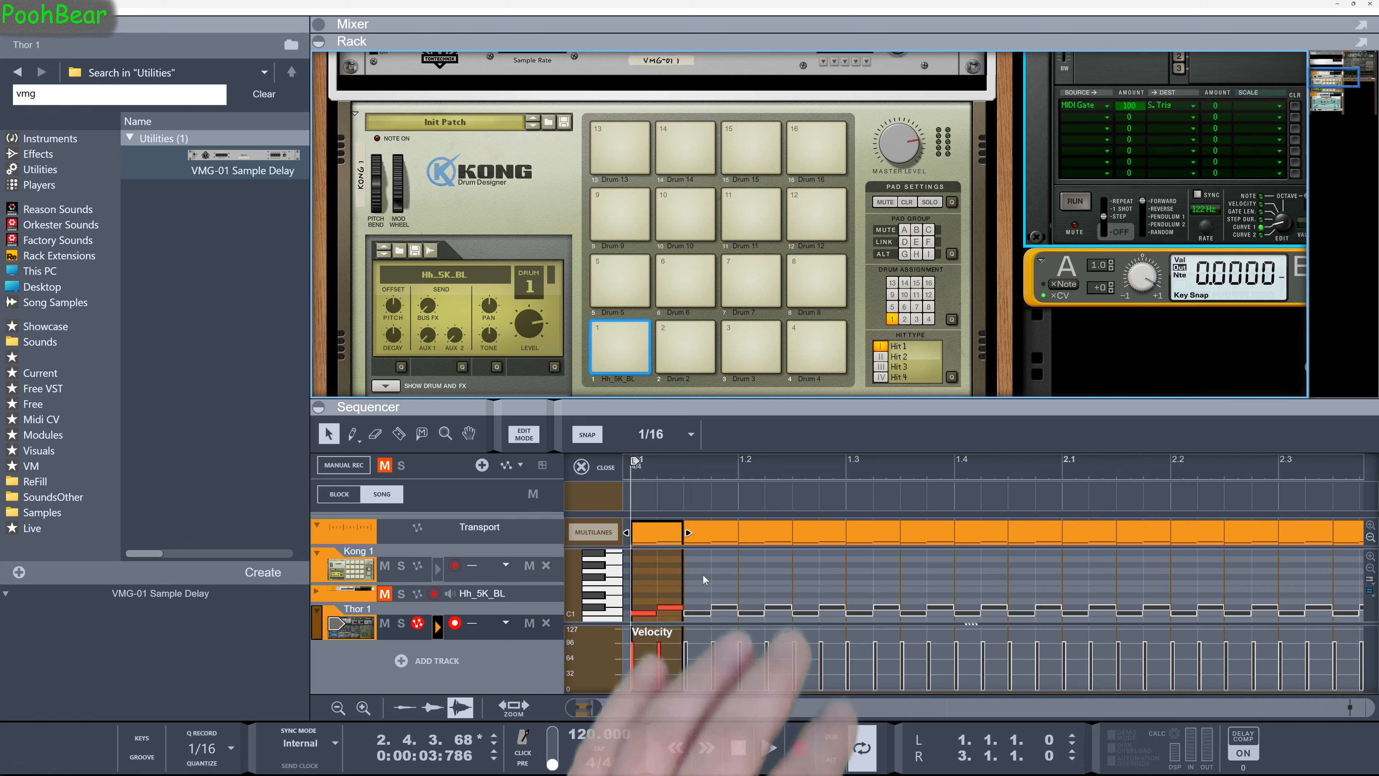
Step: Search the Players for "utl" and add UTL Filter & Adjust to Thor in the enlarged rack
left_click_drag(976, 412, 1008, 632)
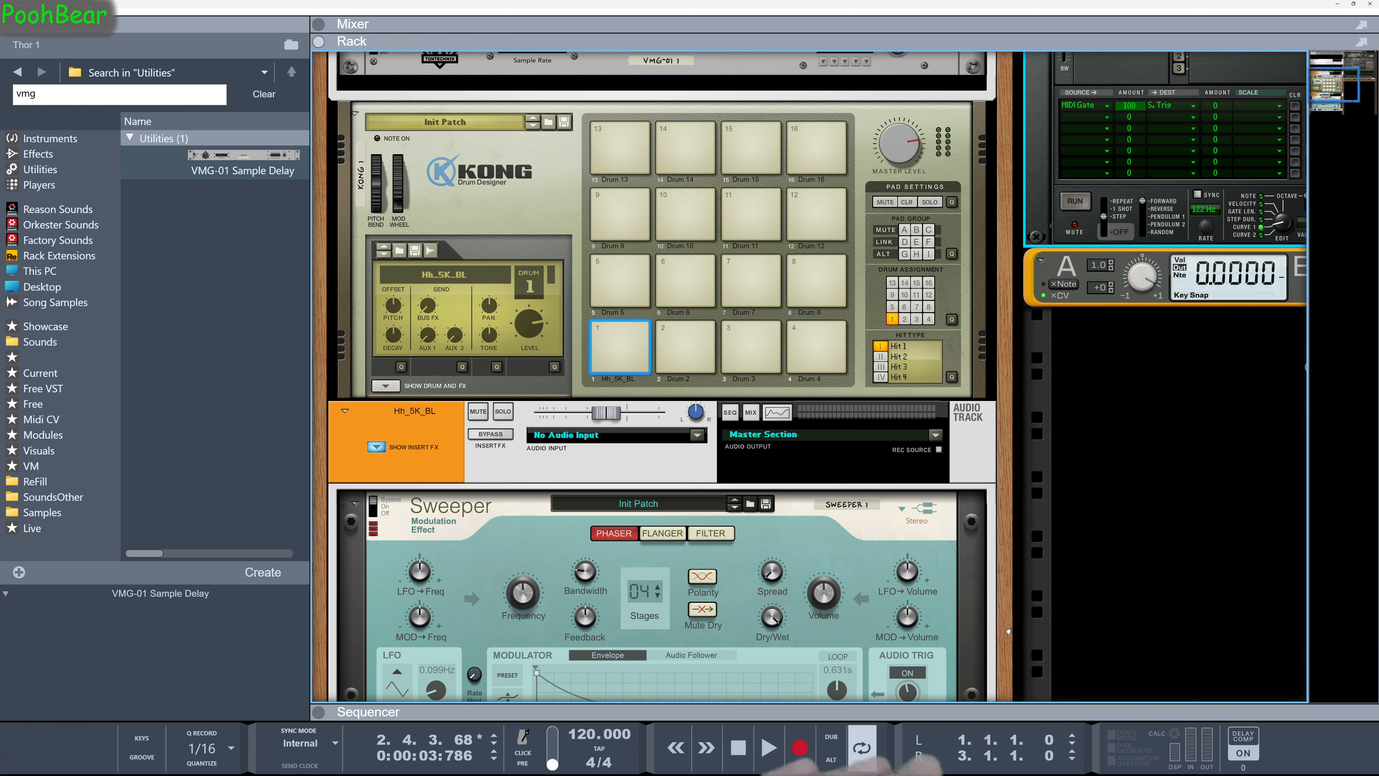
left_click_drag(1008, 358, 616, 625)
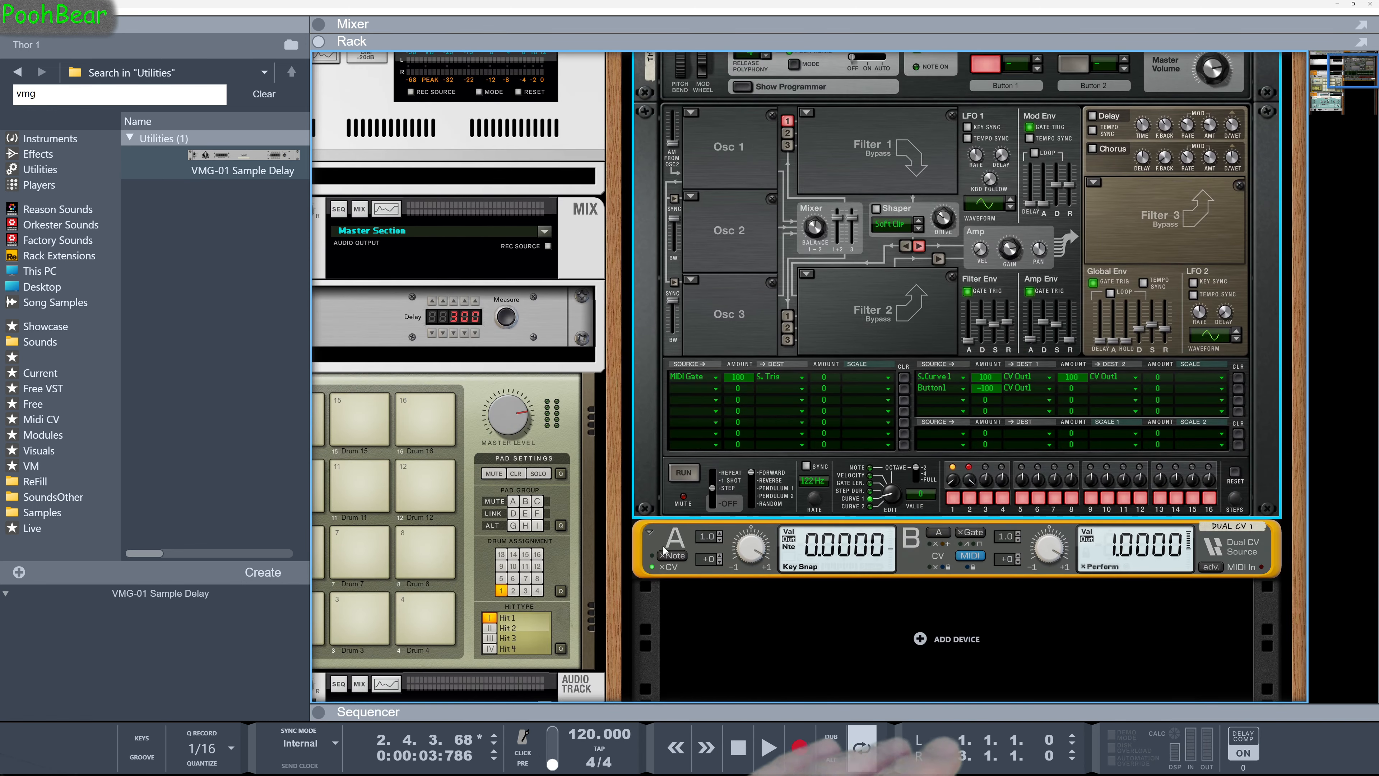
scroll(811, 396, "up", 3)
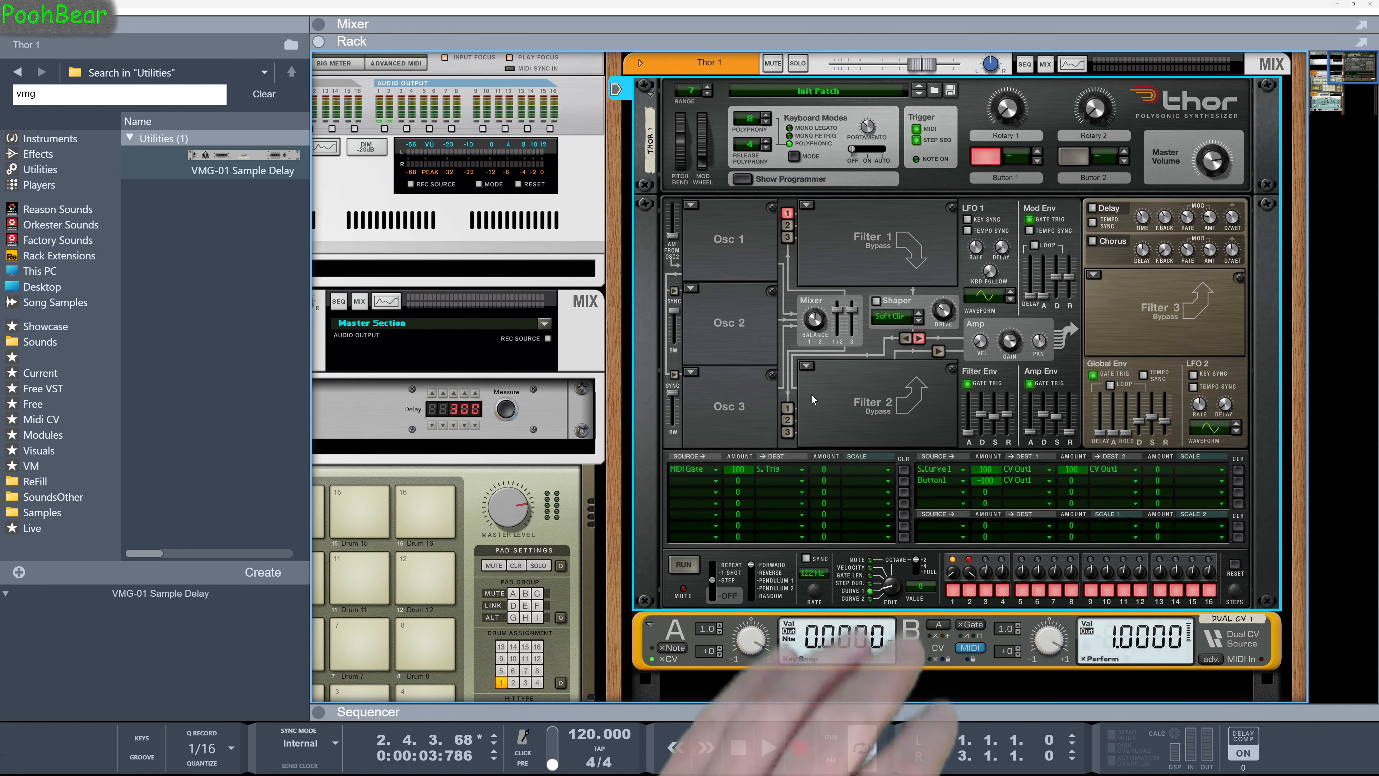
left_click(53, 170)
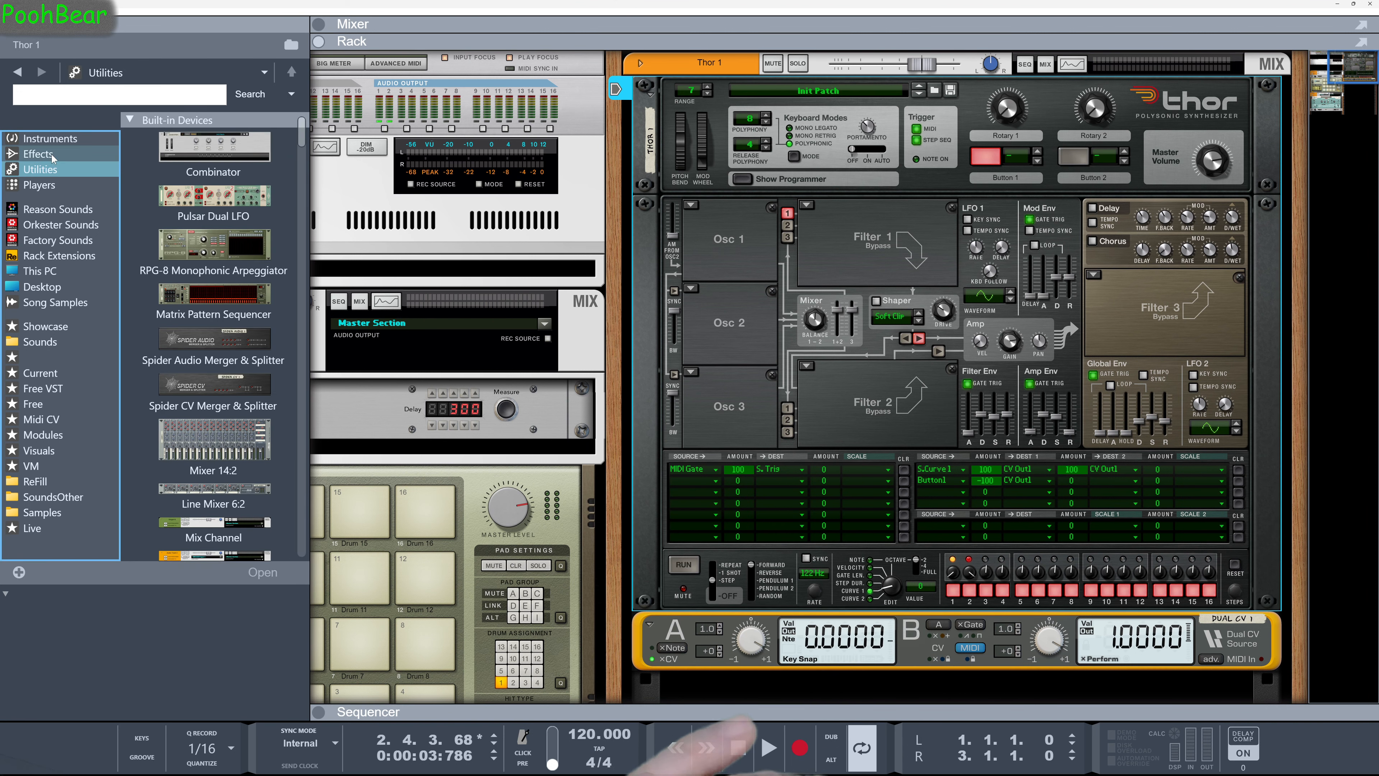
left_click(53, 154)
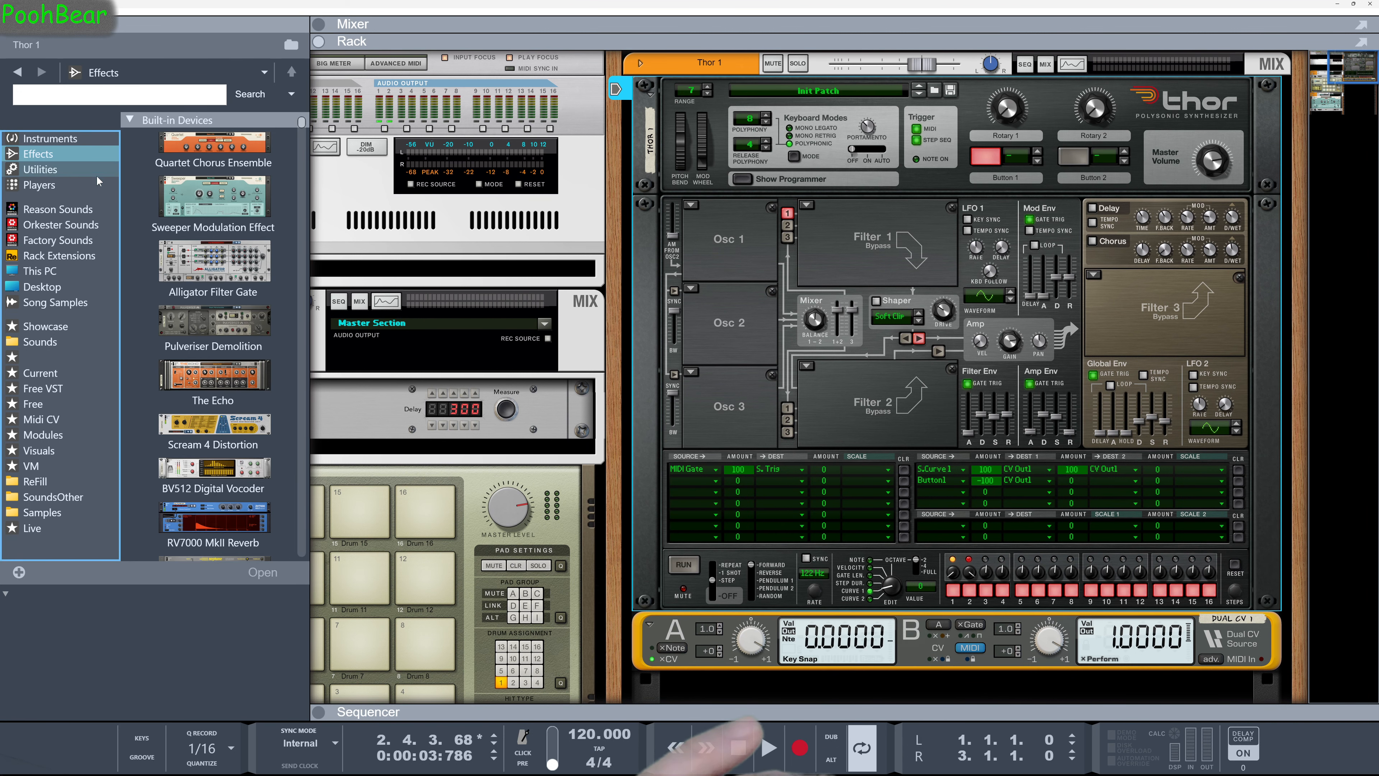
left_click(58, 186)
type("utl")
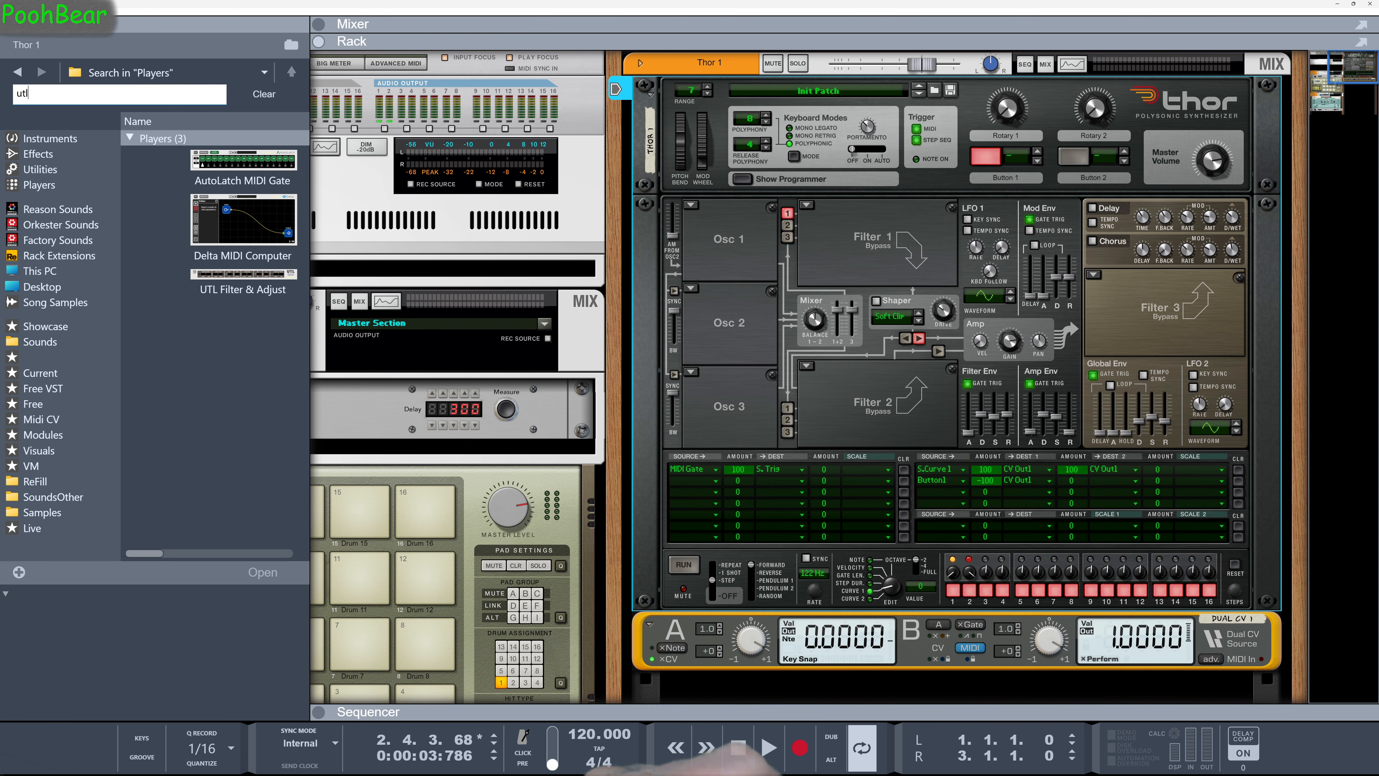
mouse_move(243, 161)
left_mouse_down()
mouse_move(597, 163)
mouse_move(708, 93)
left_mouse_up()
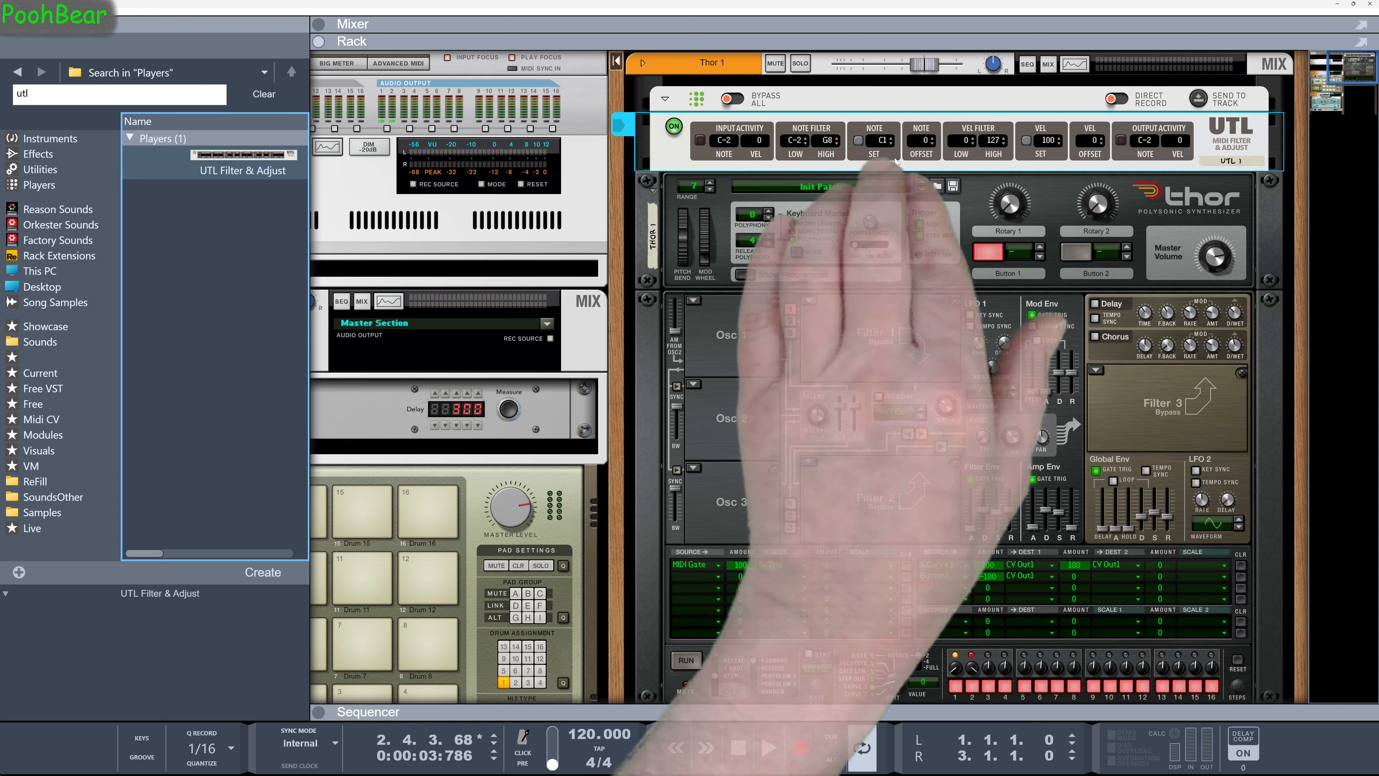
Step: Set both the low and high note filter limits of UTL Filter & Adjust to C1
left_click(858, 141)
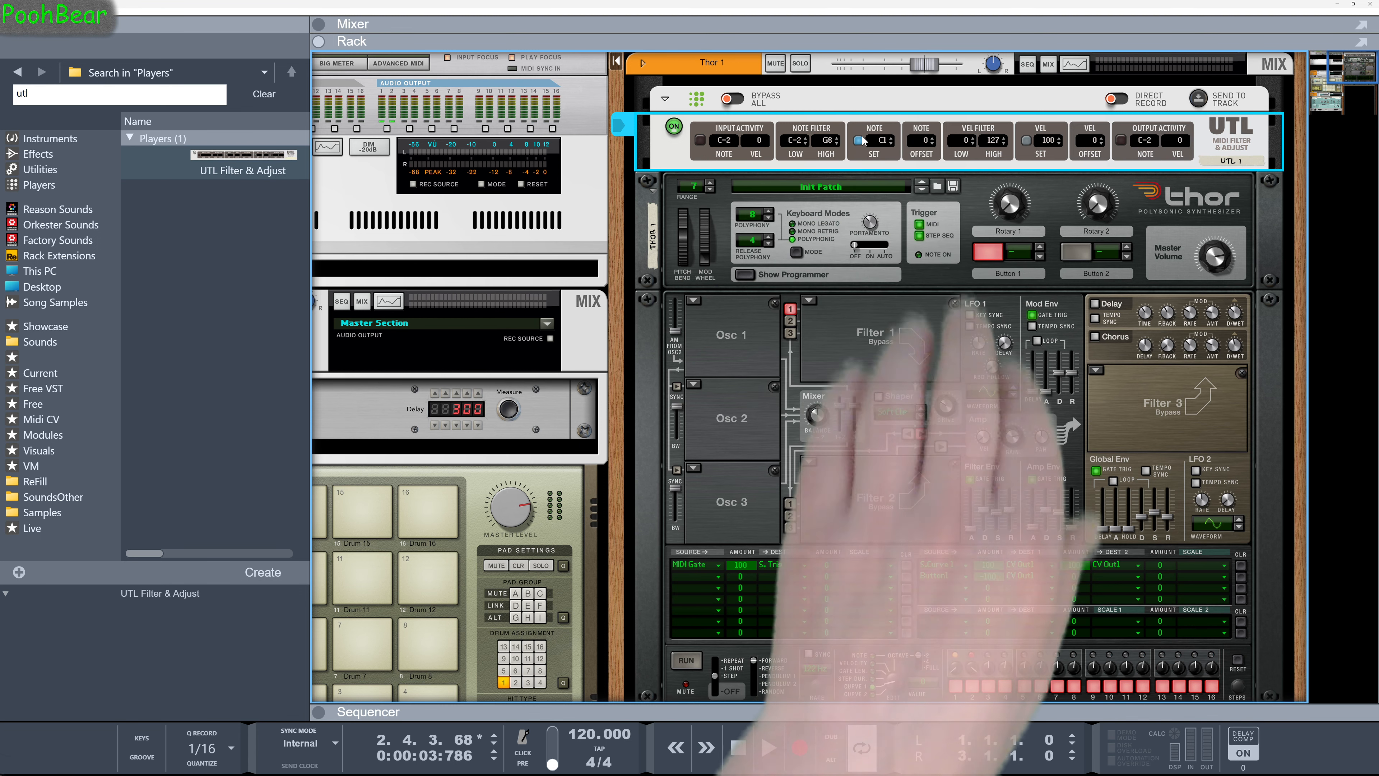
left_click(859, 141)
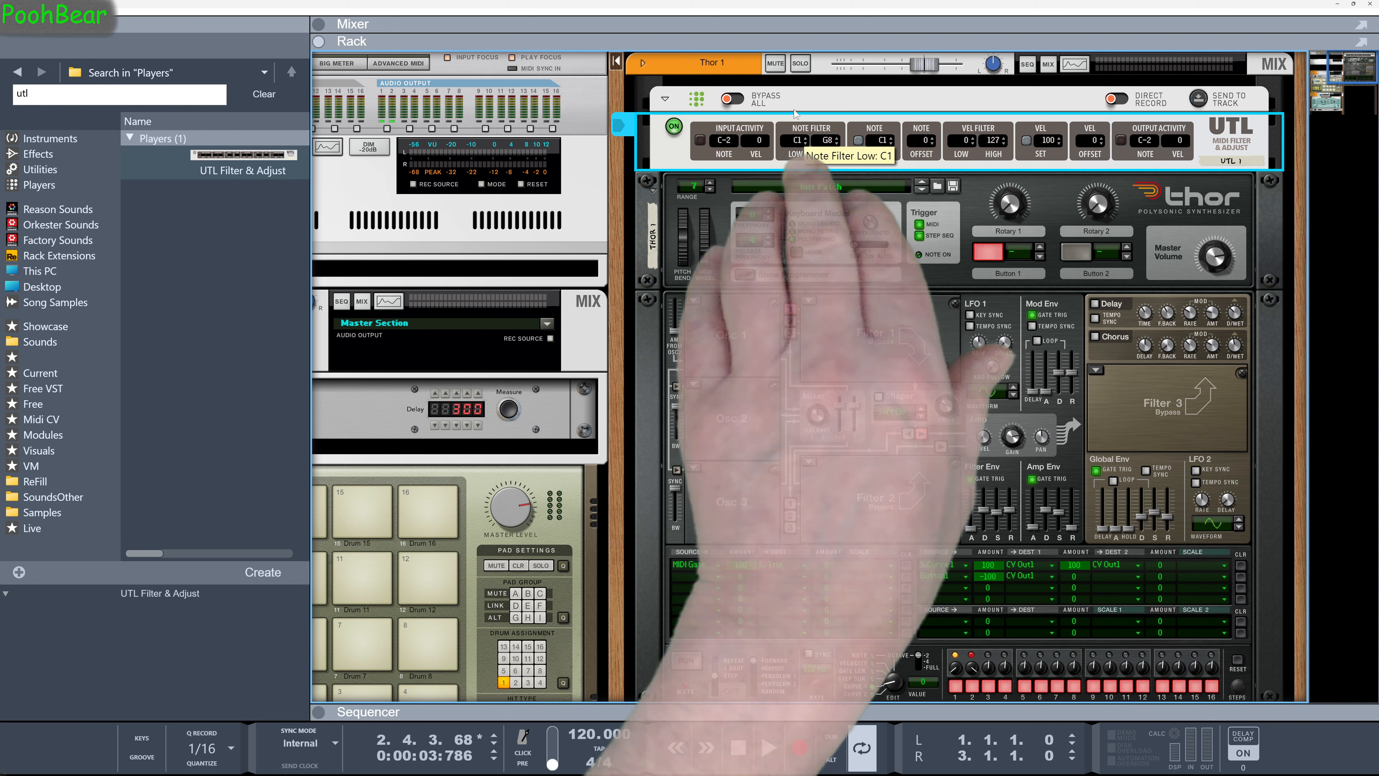
left_click_drag(830, 143, 824, 167)
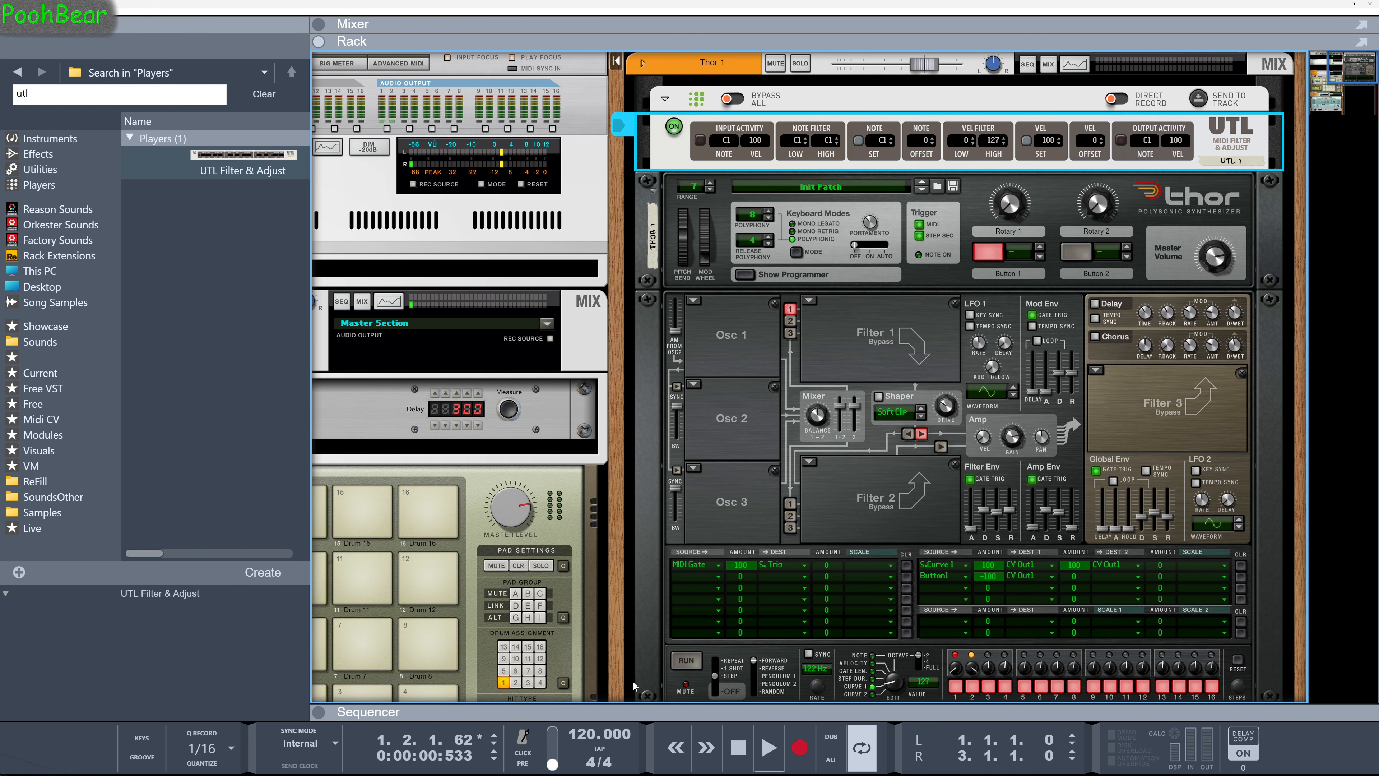
Step: Close Thor's clip editor and delete all the note clips on the Thor 1 track
left_click_drag(629, 676, 631, 305)
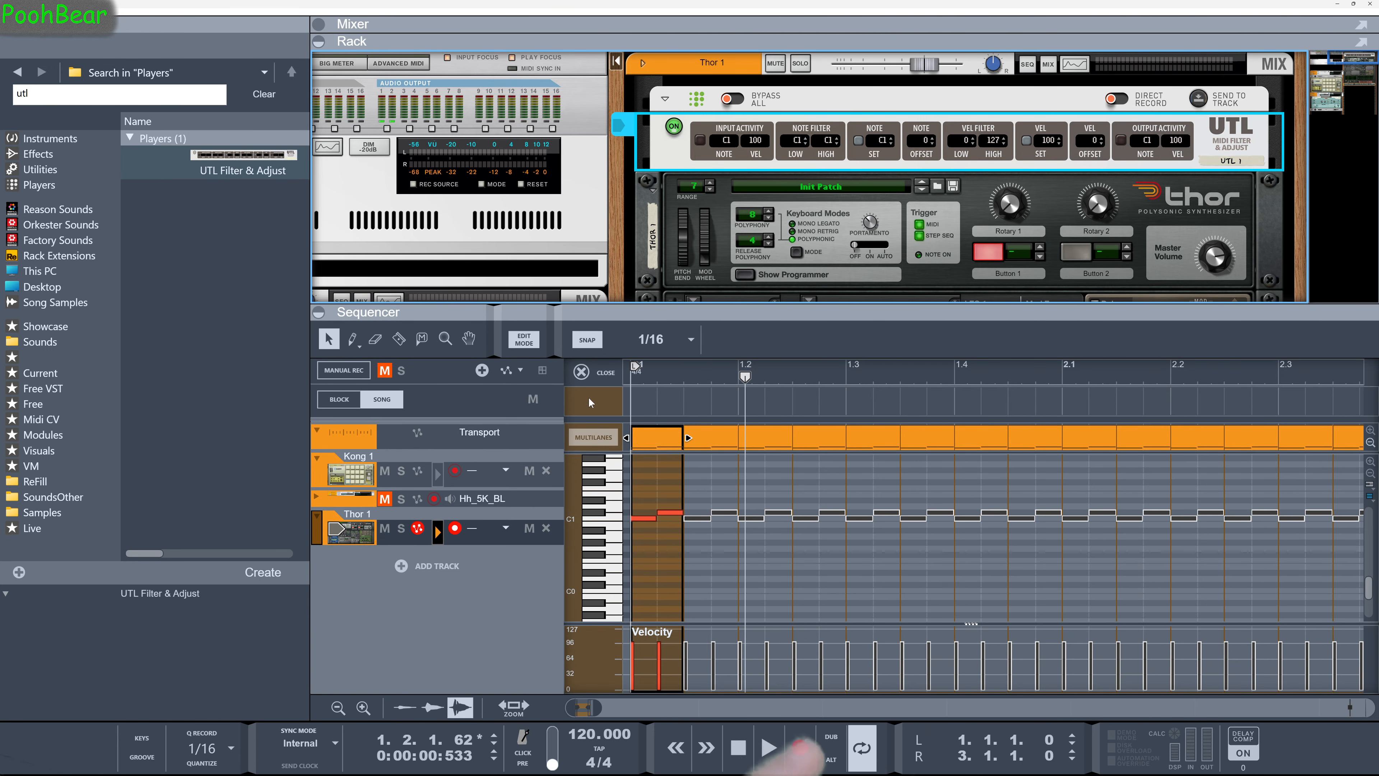
left_click(596, 375)
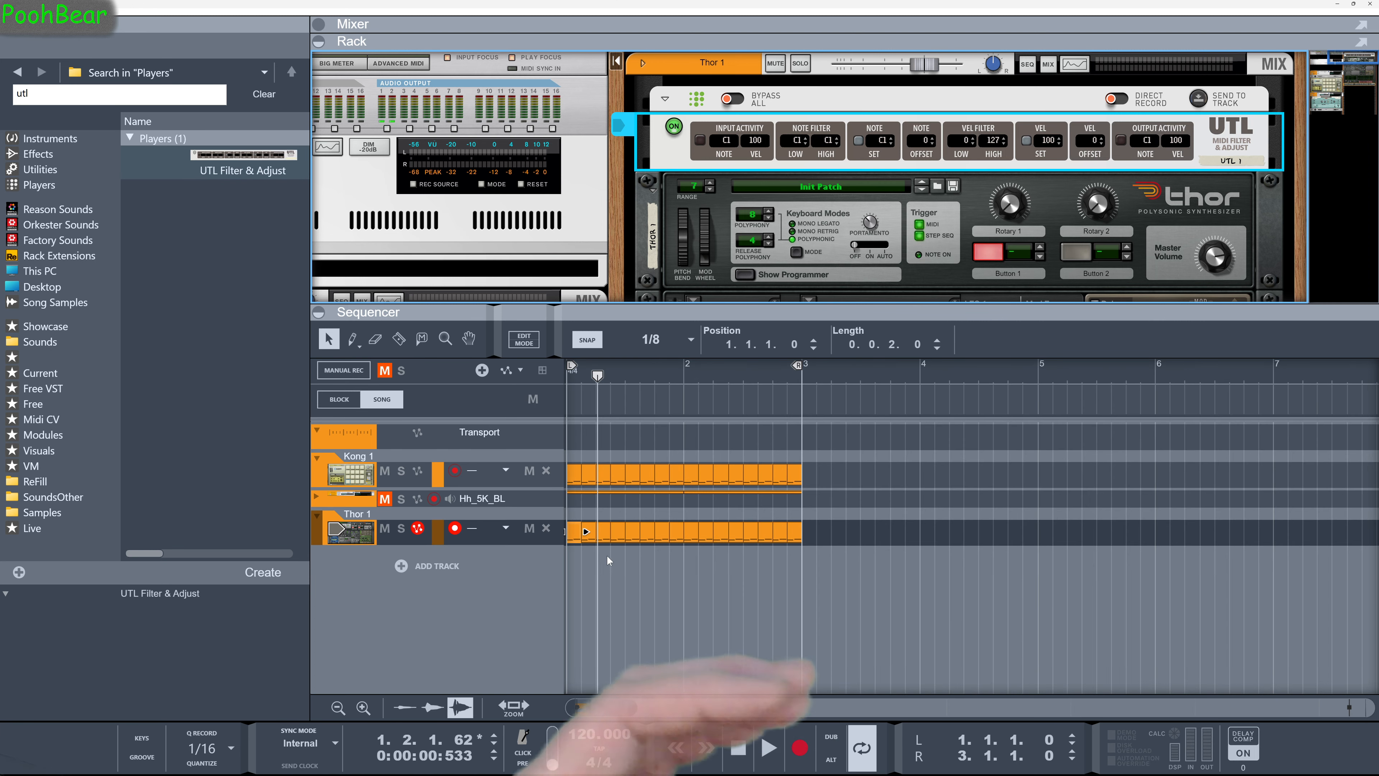
left_click_drag(820, 551, 577, 531)
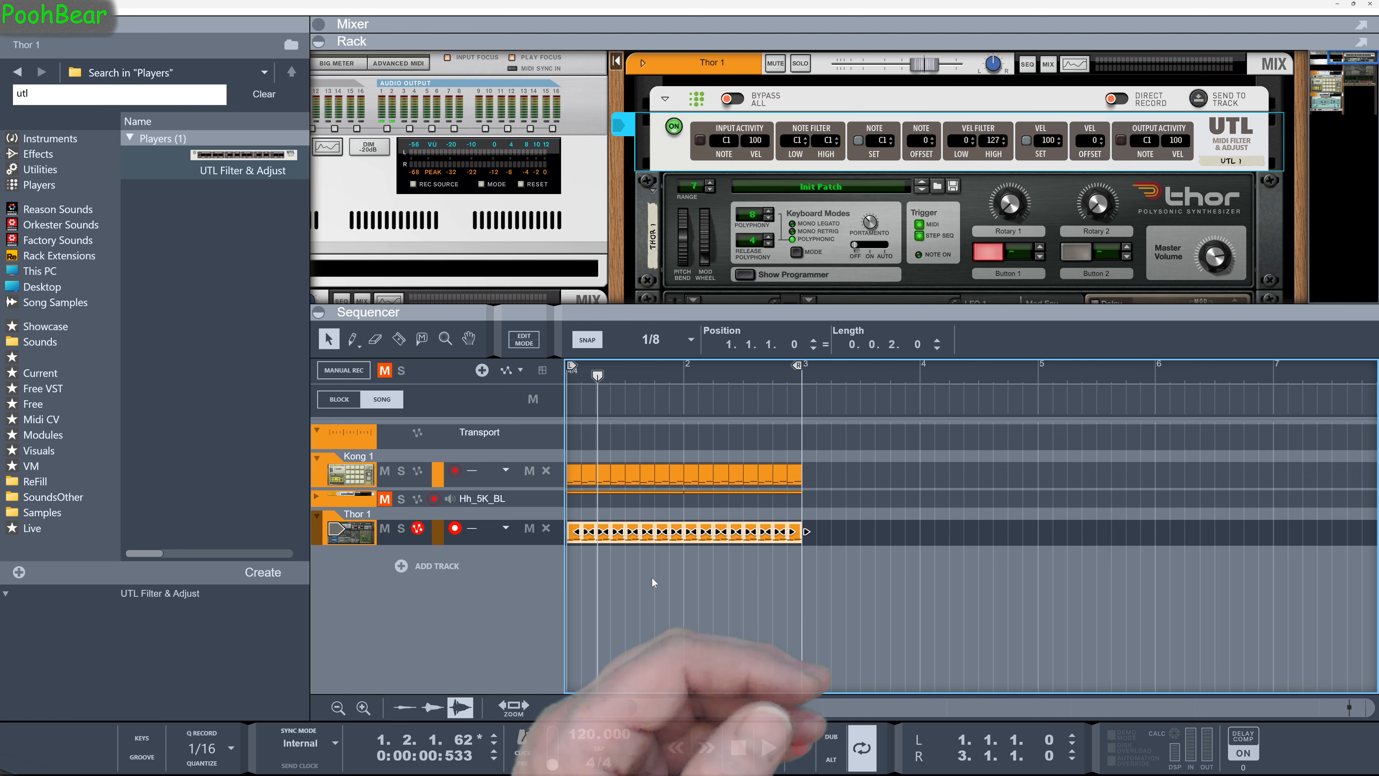
key("Delete")
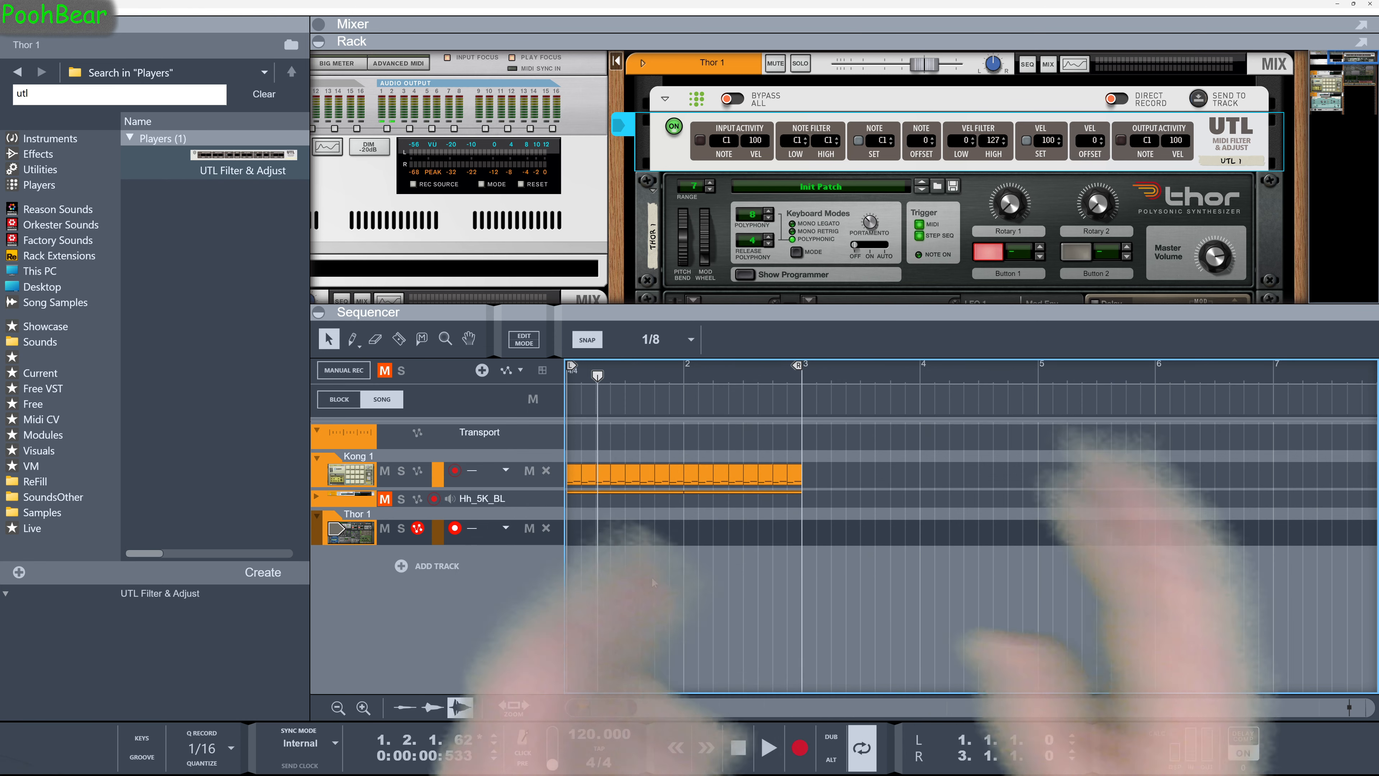
Step: Move the Kong 1 device into Thor's rack column, directly above UTL Filter & Adjust
left_click_drag(663, 319, 653, 597)
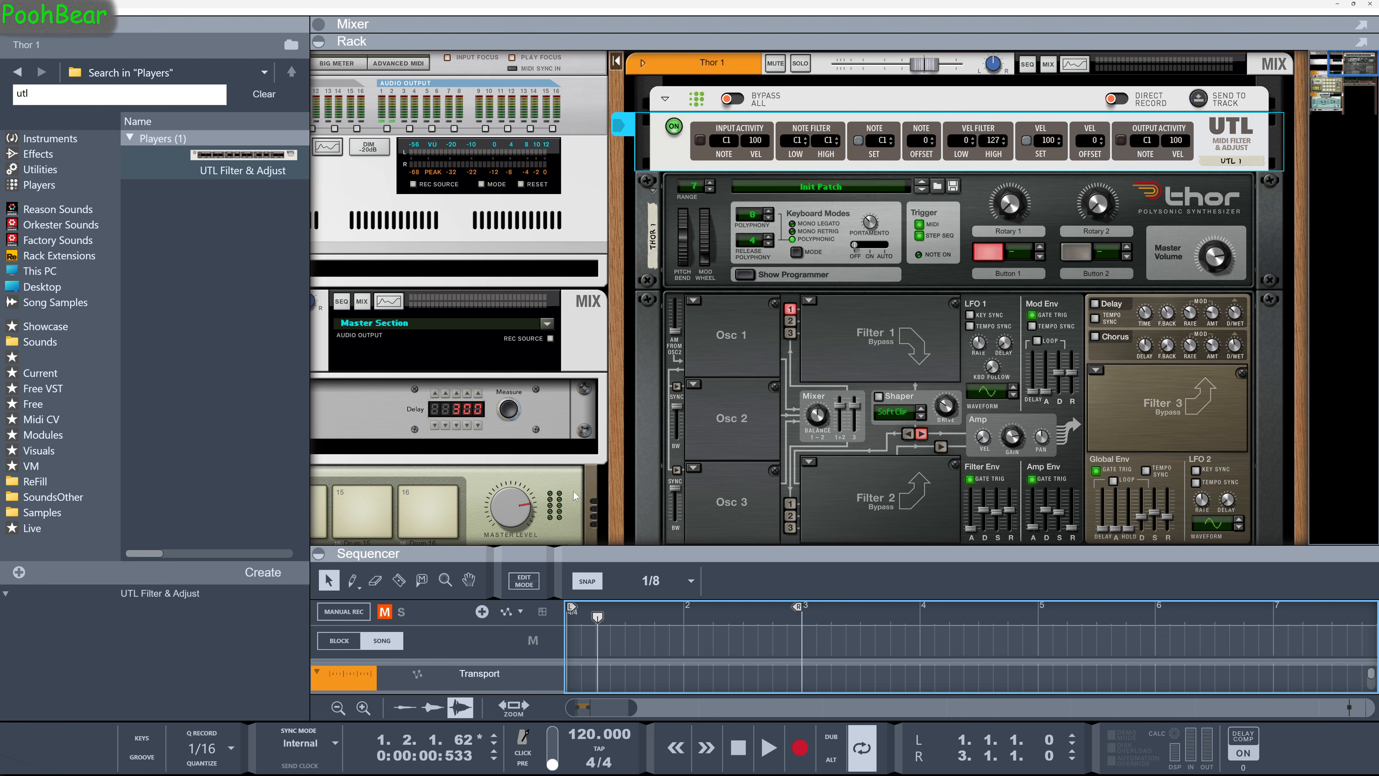
left_click_drag(576, 495, 989, 74)
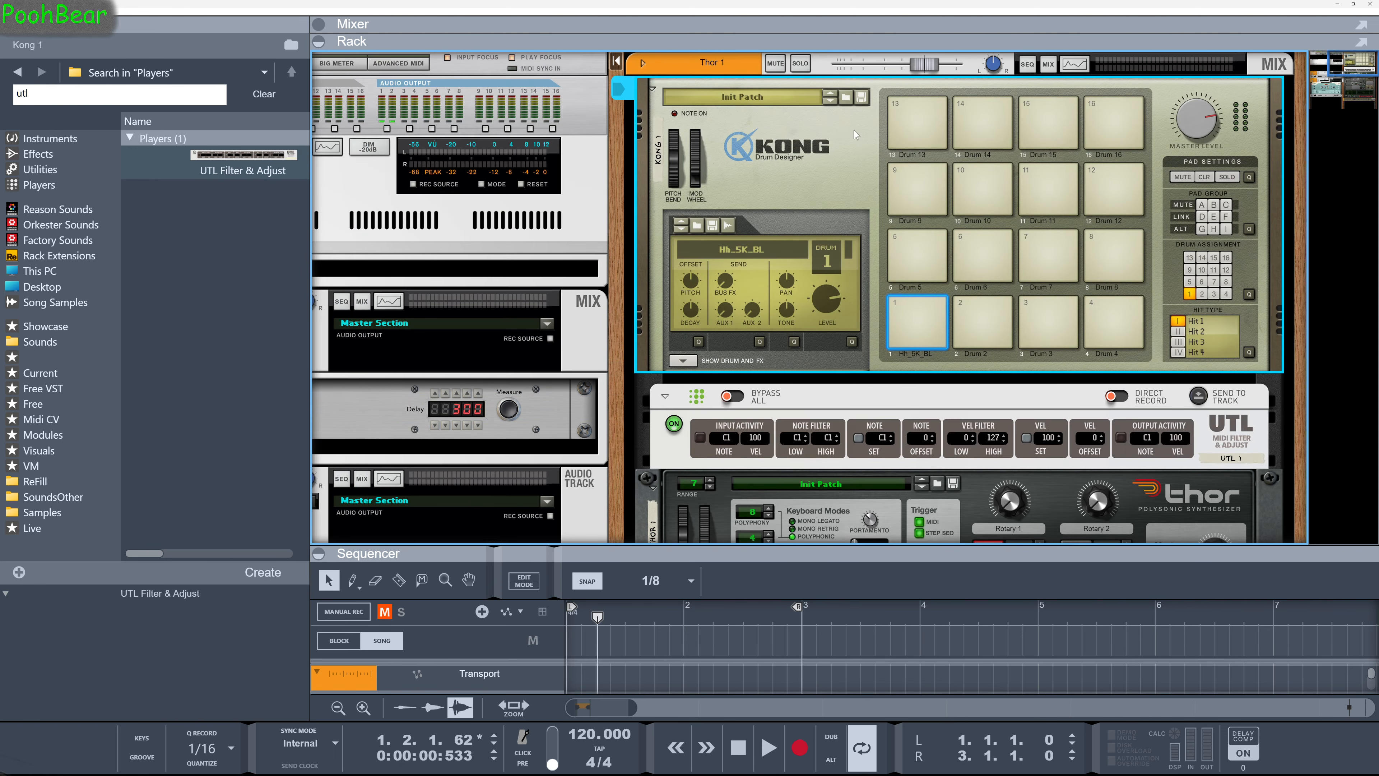
Step: Select UTL Filter & Adjust and Thor together with Kong and combine the three devices into a Combinator
scroll(865, 250, "down", 5)
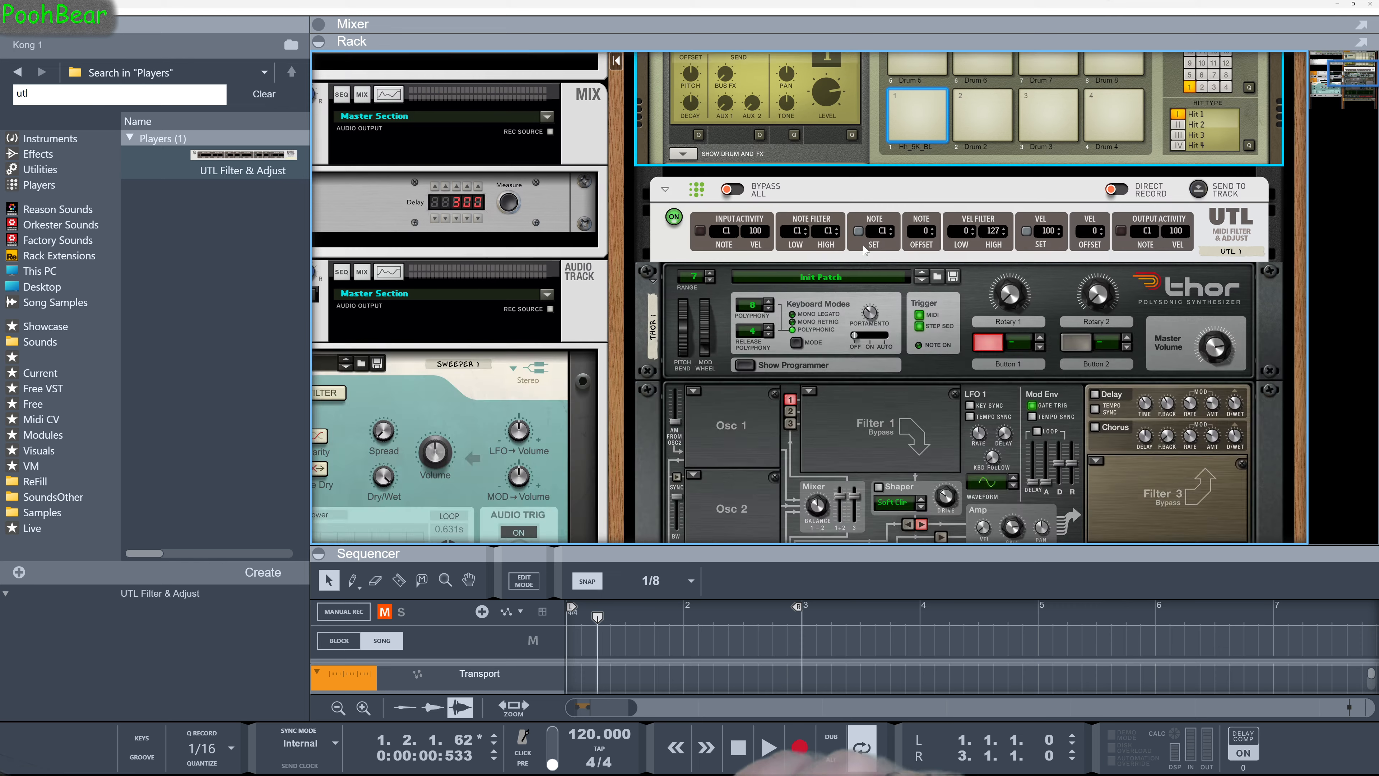
left_click(722, 317, "shift")
right_click(722, 317)
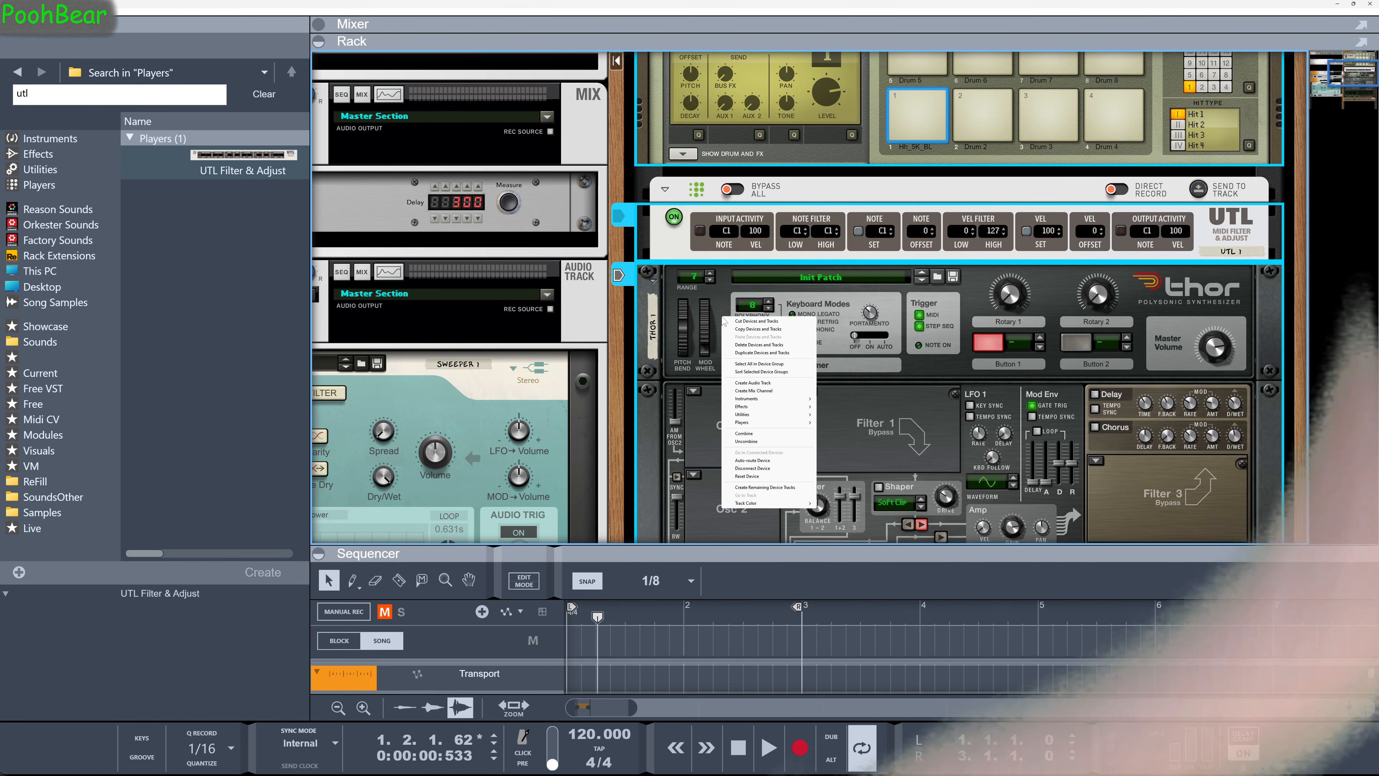
left_click(744, 433)
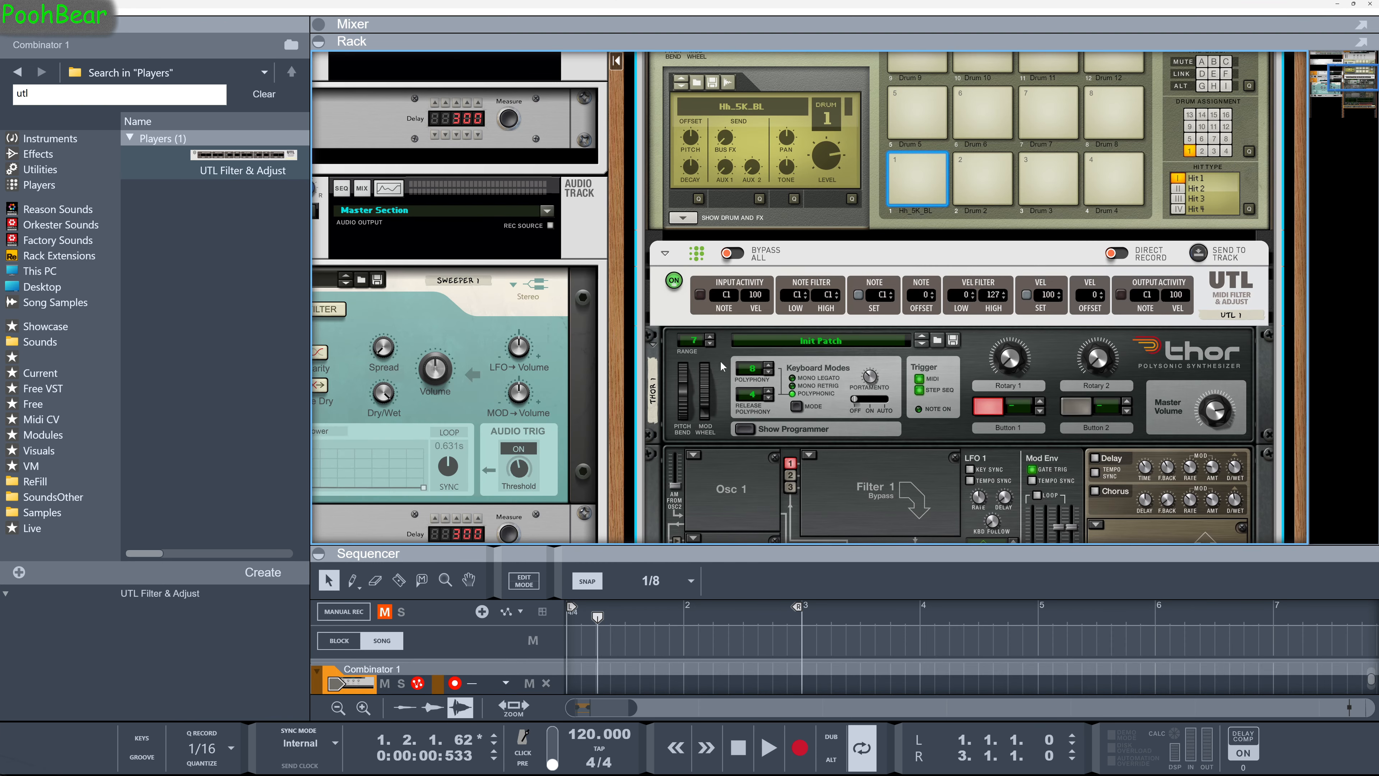
Step: Move all the note clips from the Kong 1 track onto the Combinator 1 track and play the song
left_click_drag(627, 551, 656, 299)
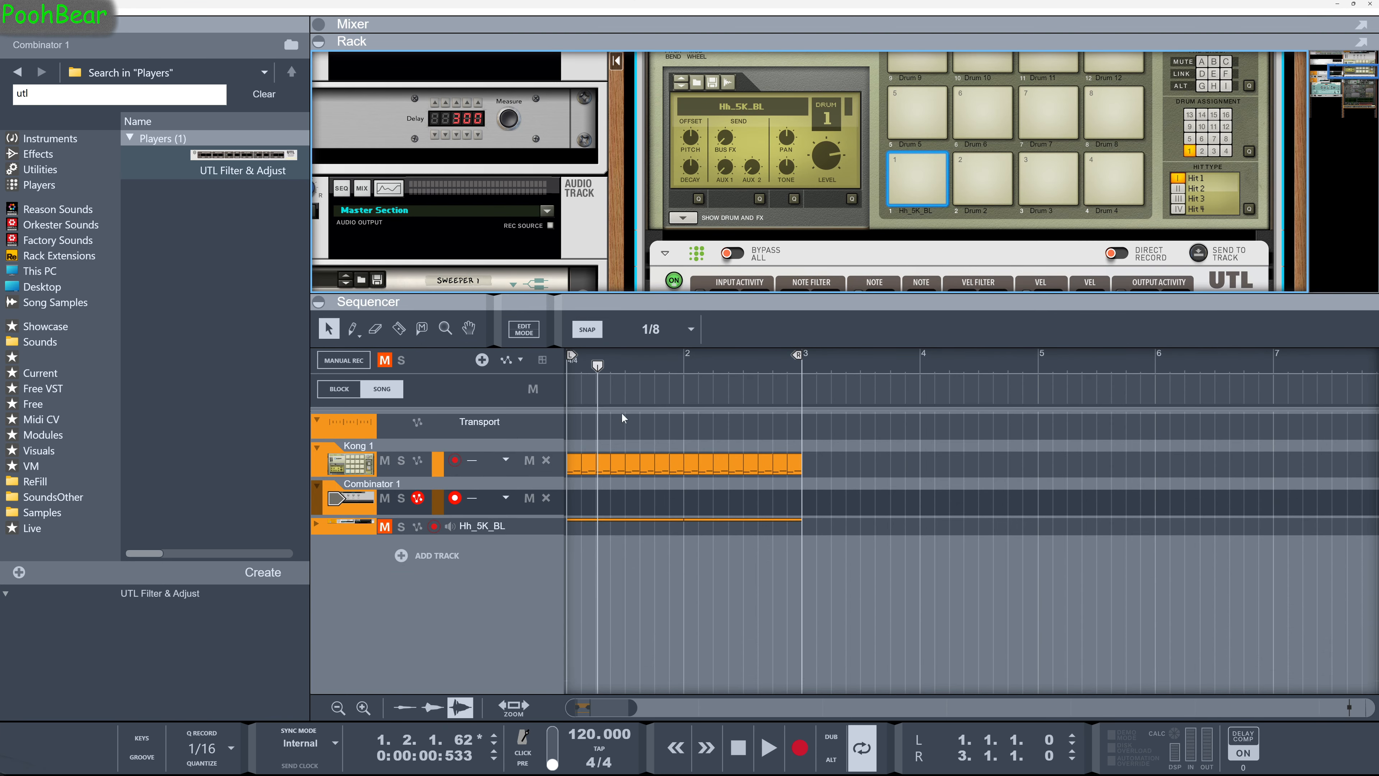
left_click_drag(821, 479, 569, 487)
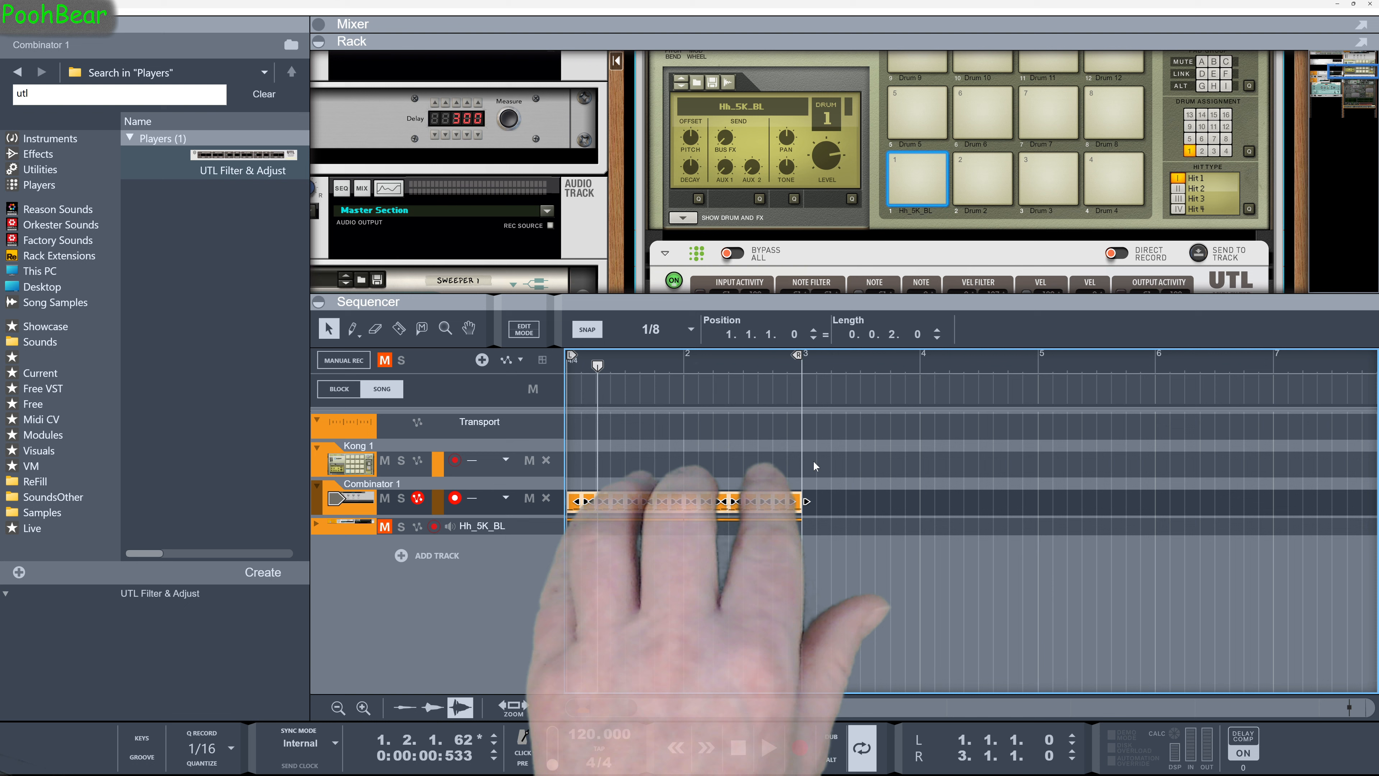
left_click(844, 511)
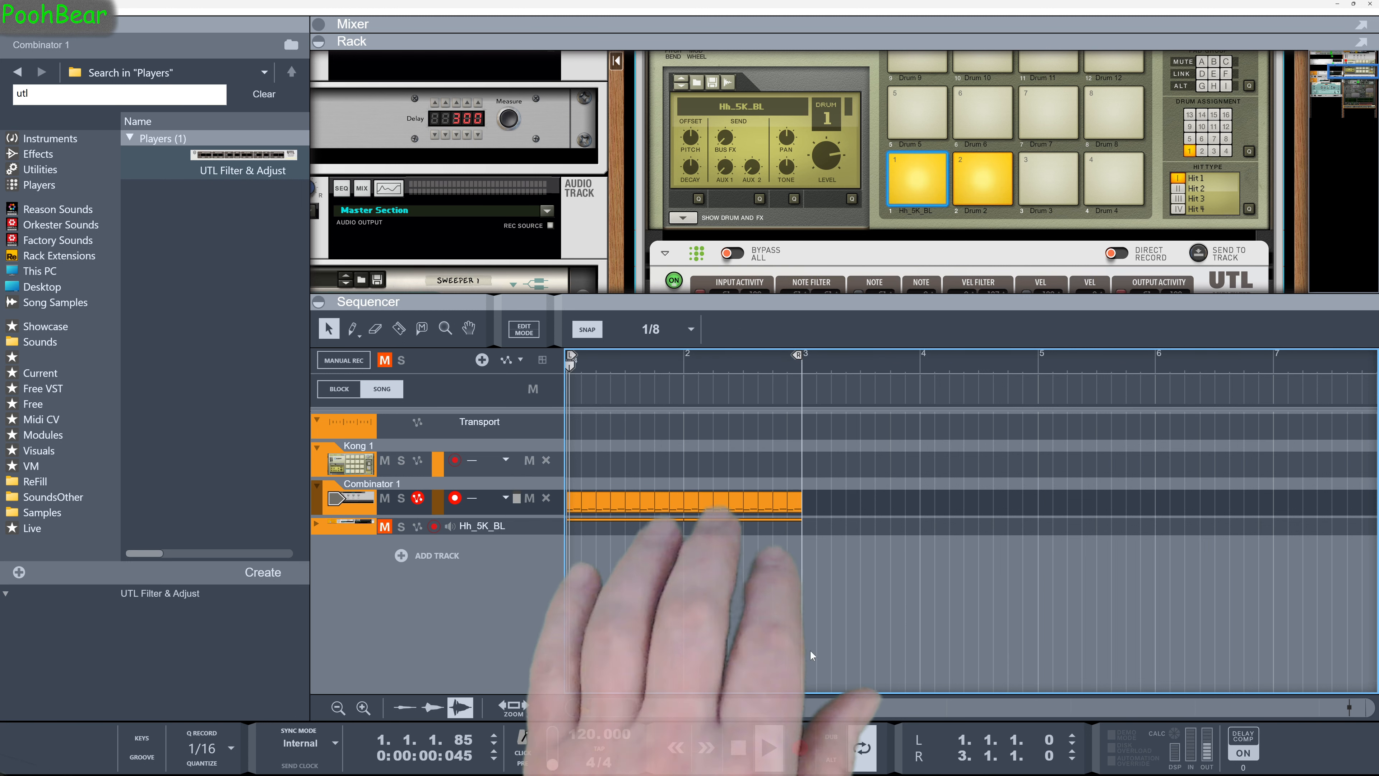
left_click_drag(859, 299, 846, 371)
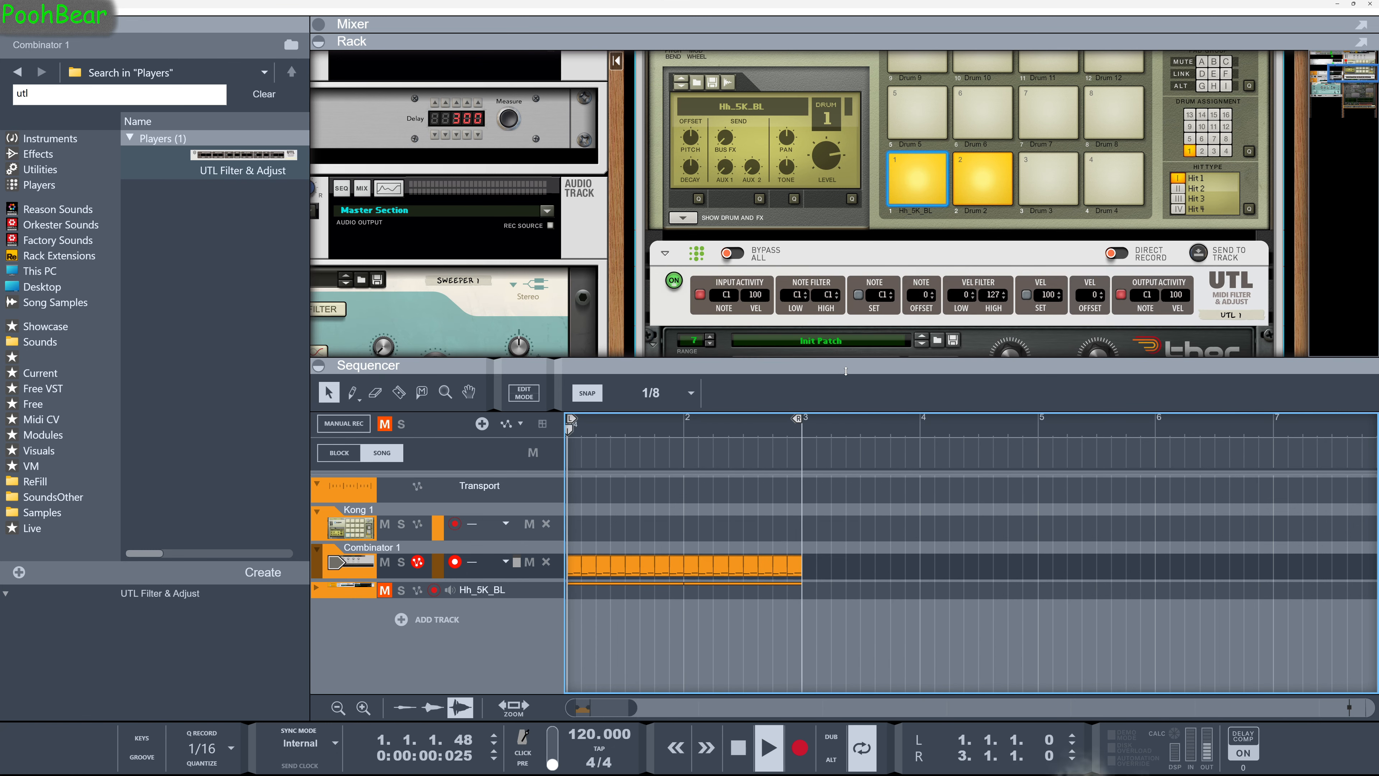
Step: Add extra test notes to the Combinator clips: F#3 at 1.3.3, B2 at 1.3.4 and F2 at 1.1.3
double_click(649, 569)
double_click(907, 550)
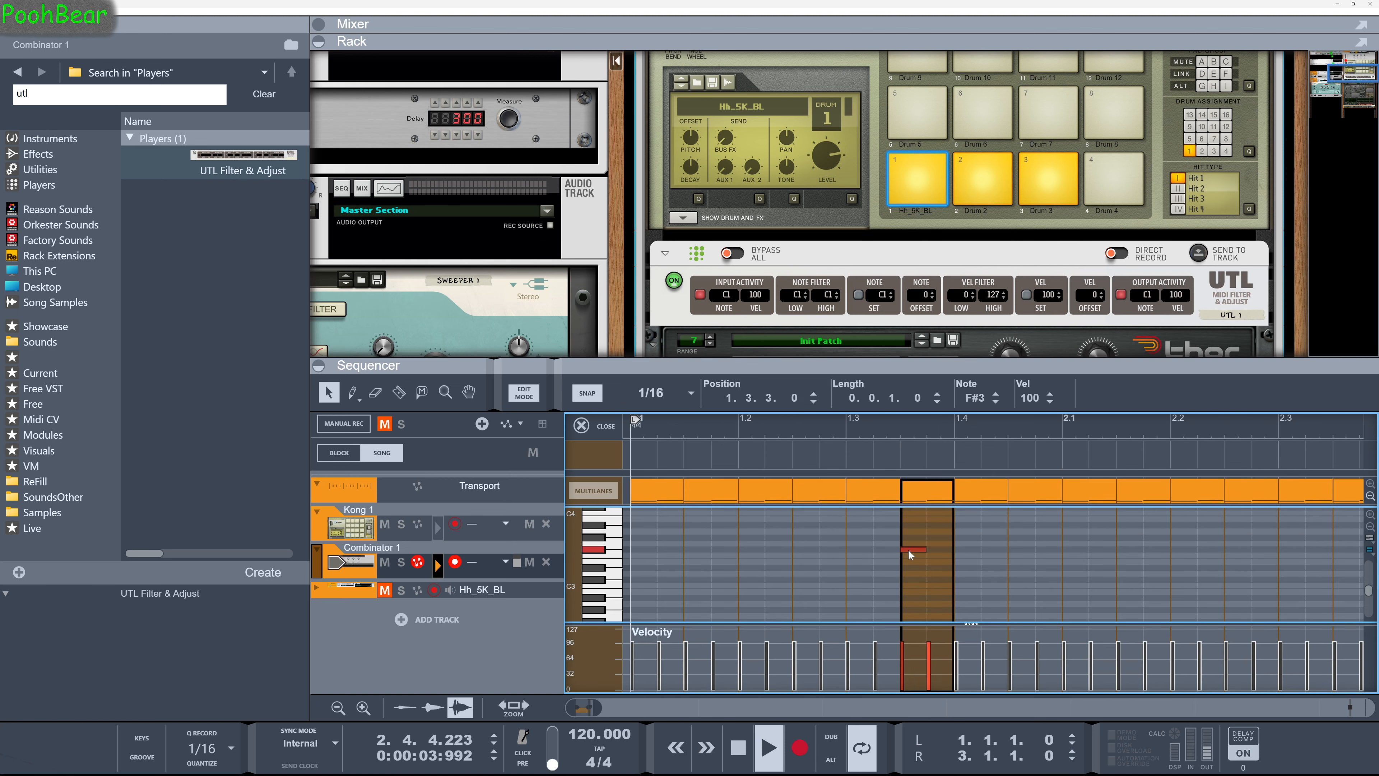
double_click(941, 593)
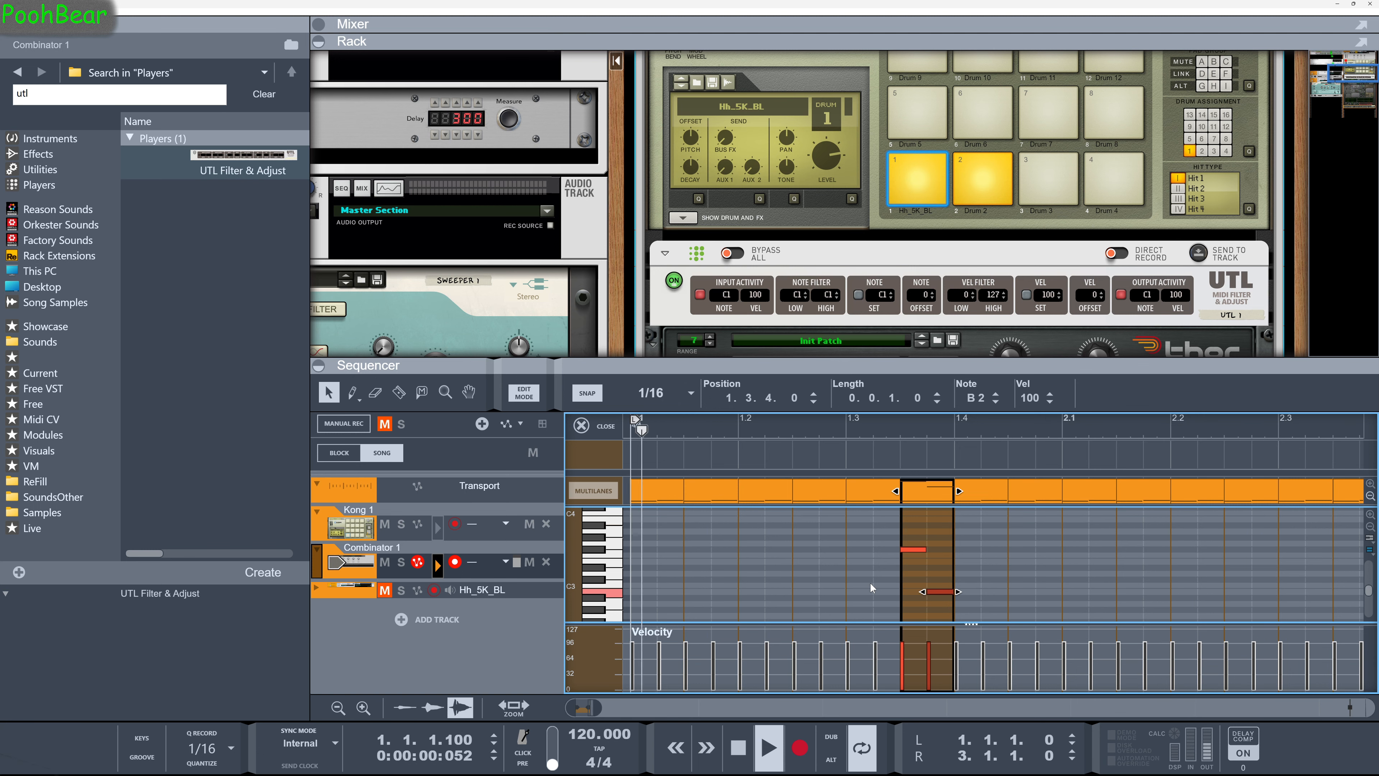
left_click_drag(902, 372, 893, 112)
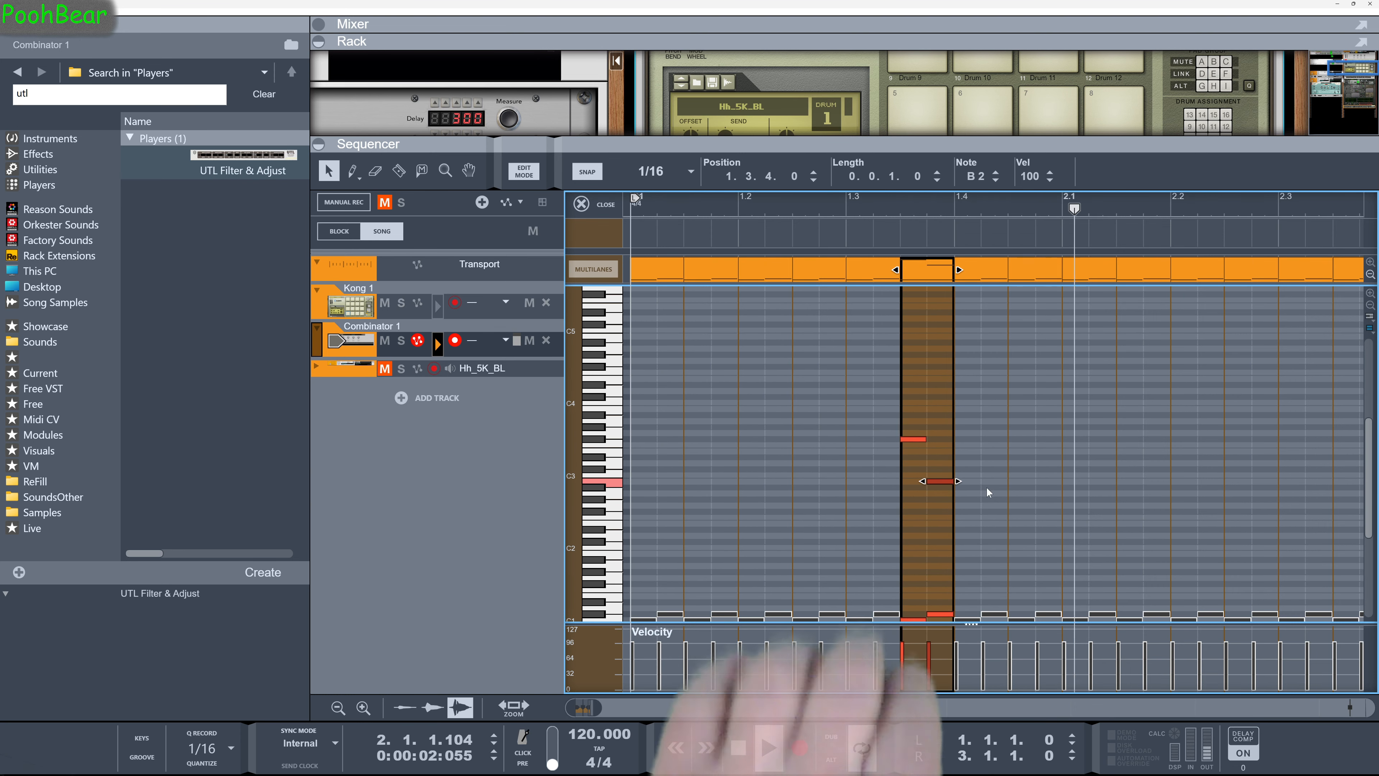
double_click(718, 535)
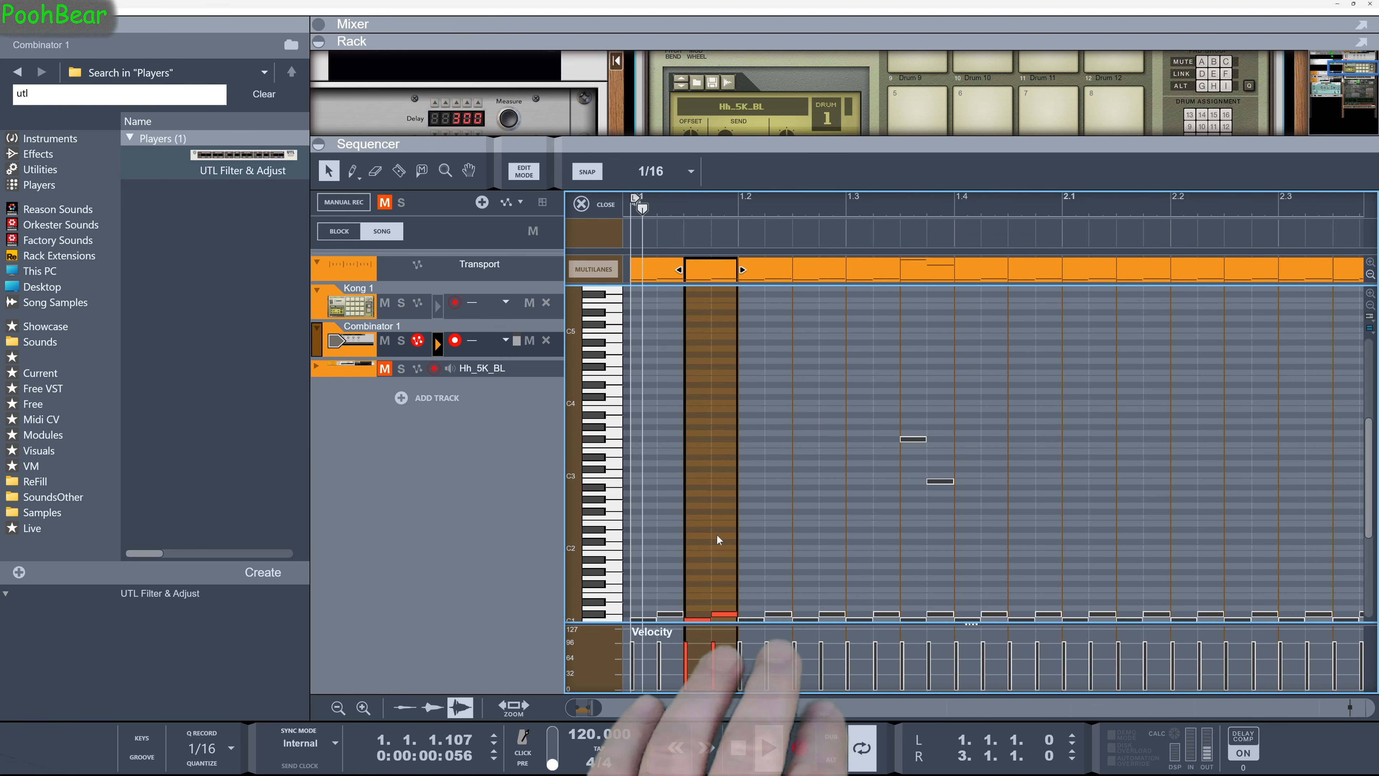
double_click(692, 516)
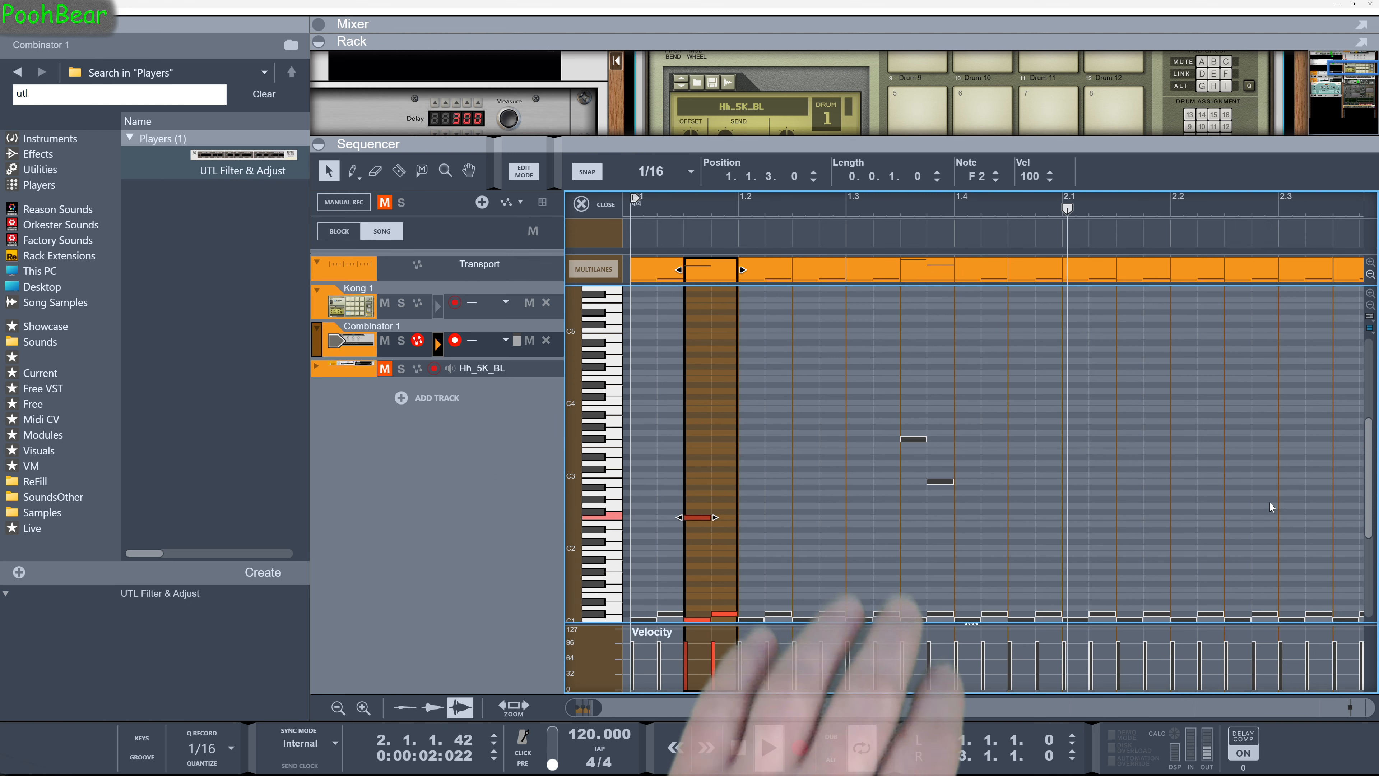
Step: Switch the note editor to Drum Edit and add test notes on note rows 40, 38 and 42 within the first bar
left_click(1371, 329)
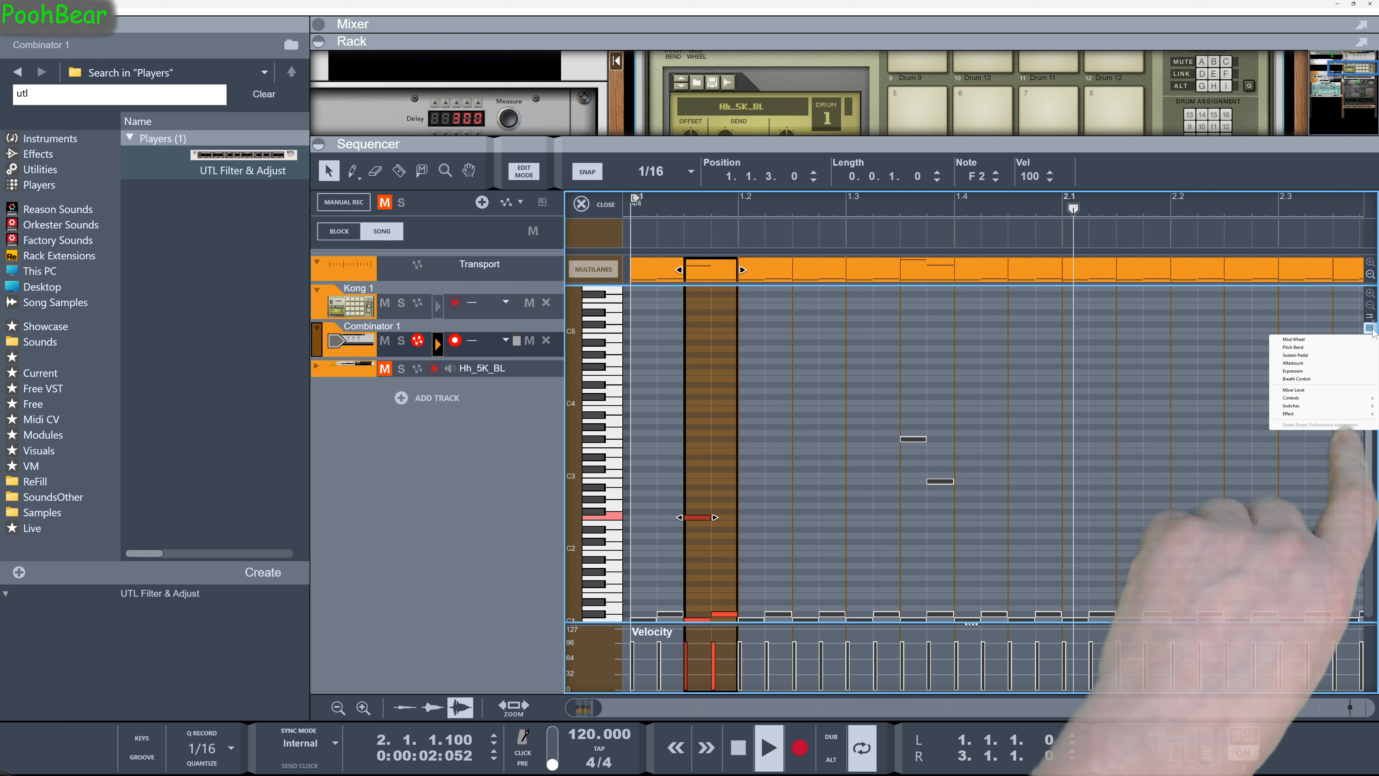
left_click(1372, 318)
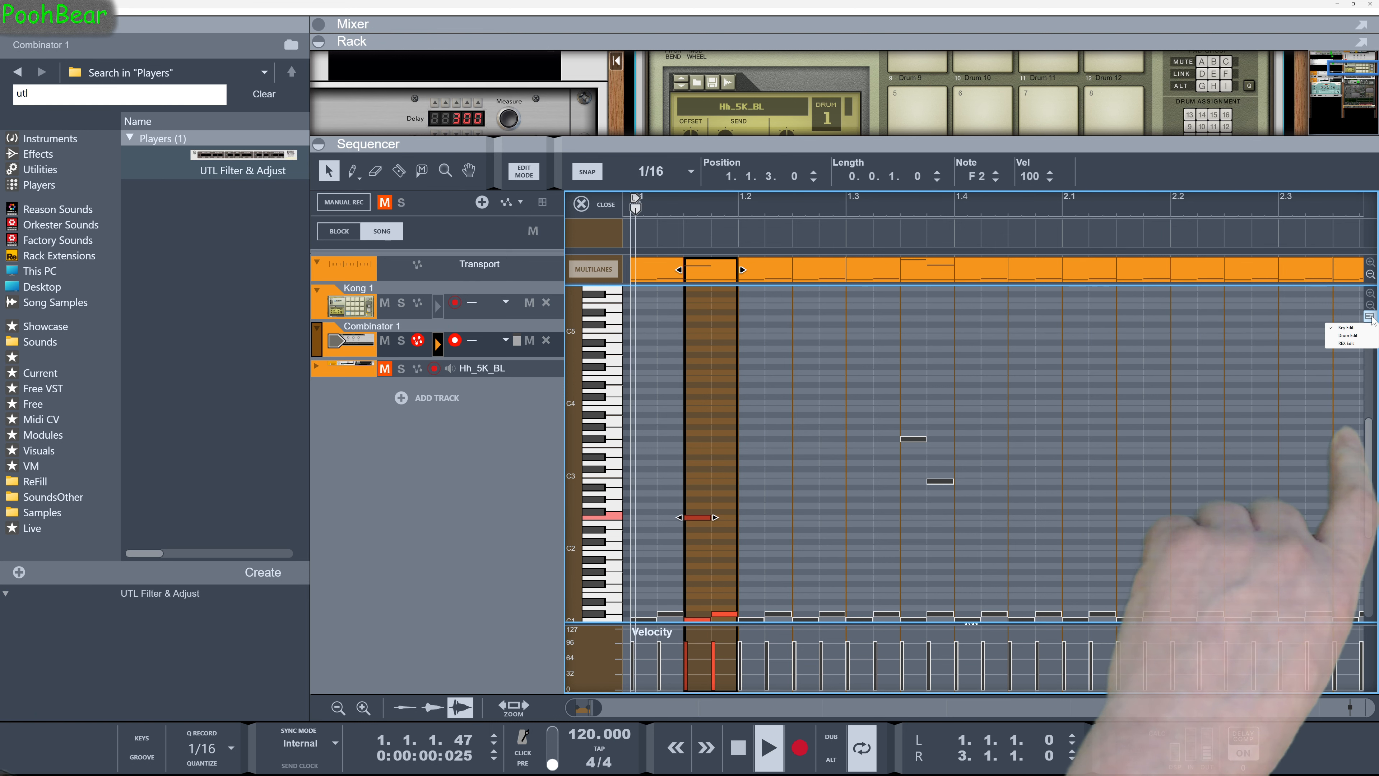
left_click(1345, 342)
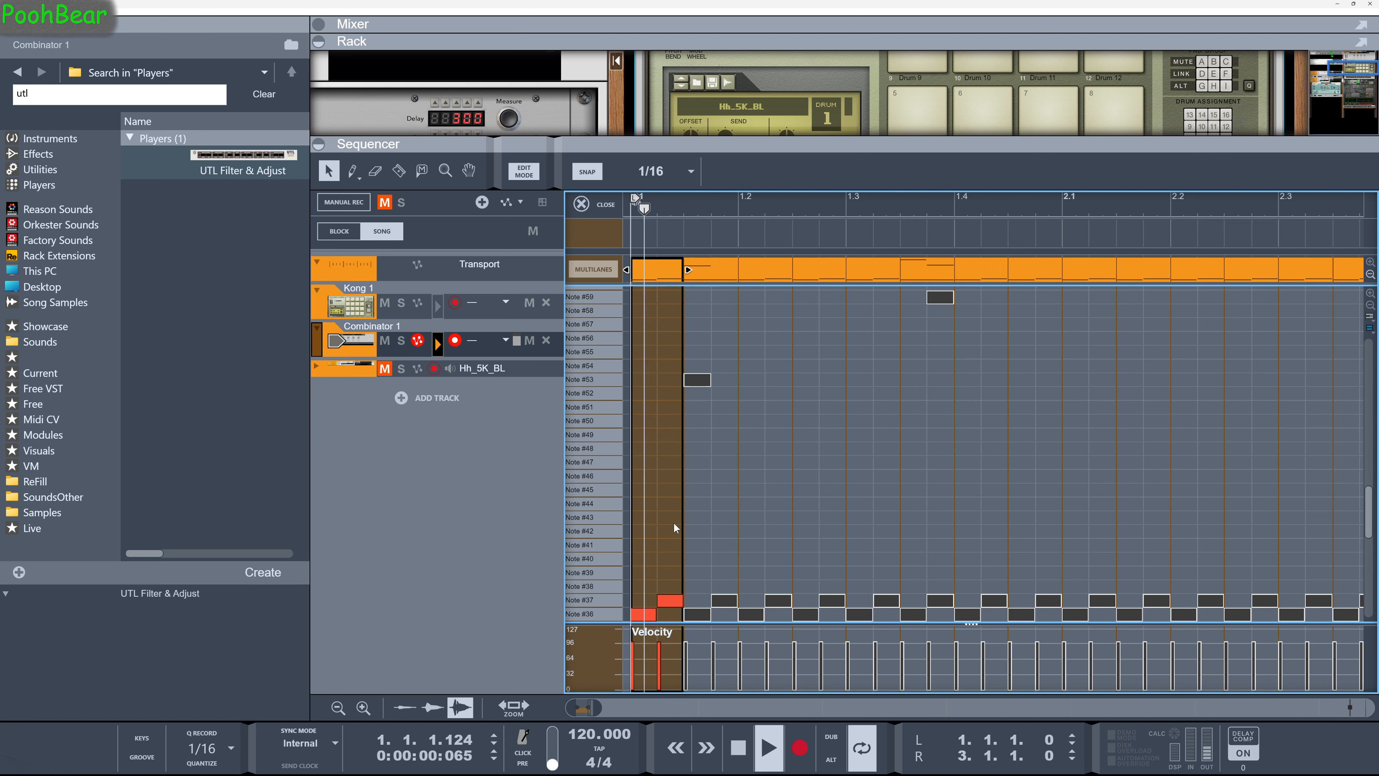
left_click(670, 558, "alt")
left_click(752, 584, "alt")
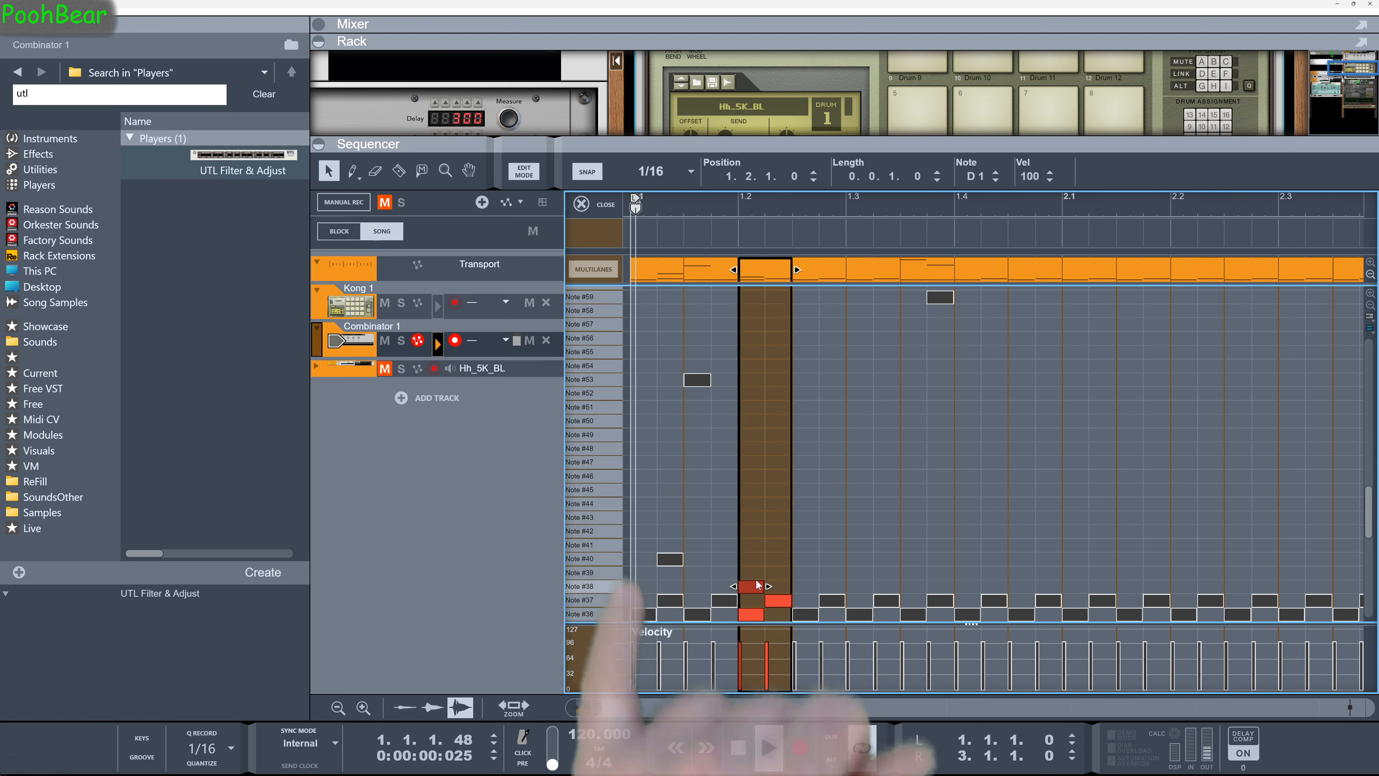
left_click(882, 532)
left_click(891, 530, "alt")
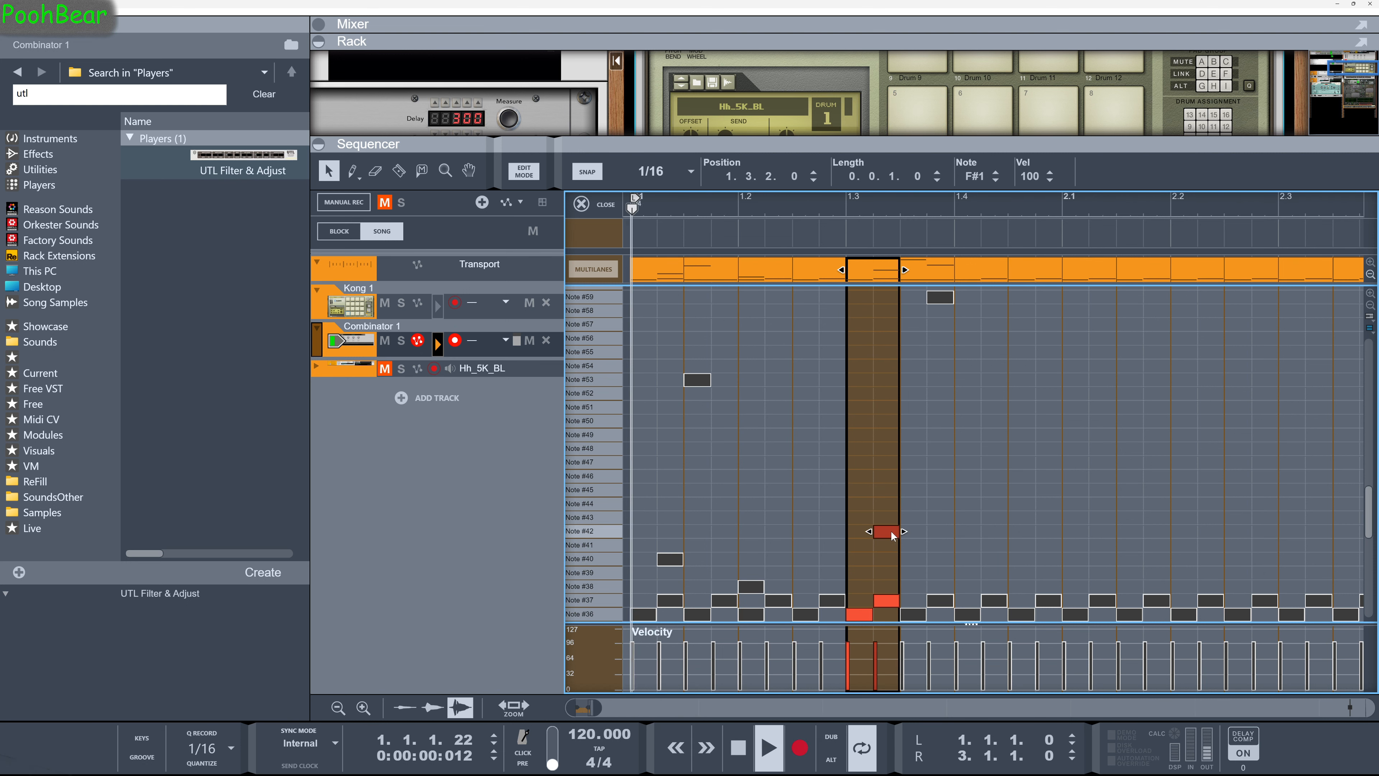
left_click(938, 499)
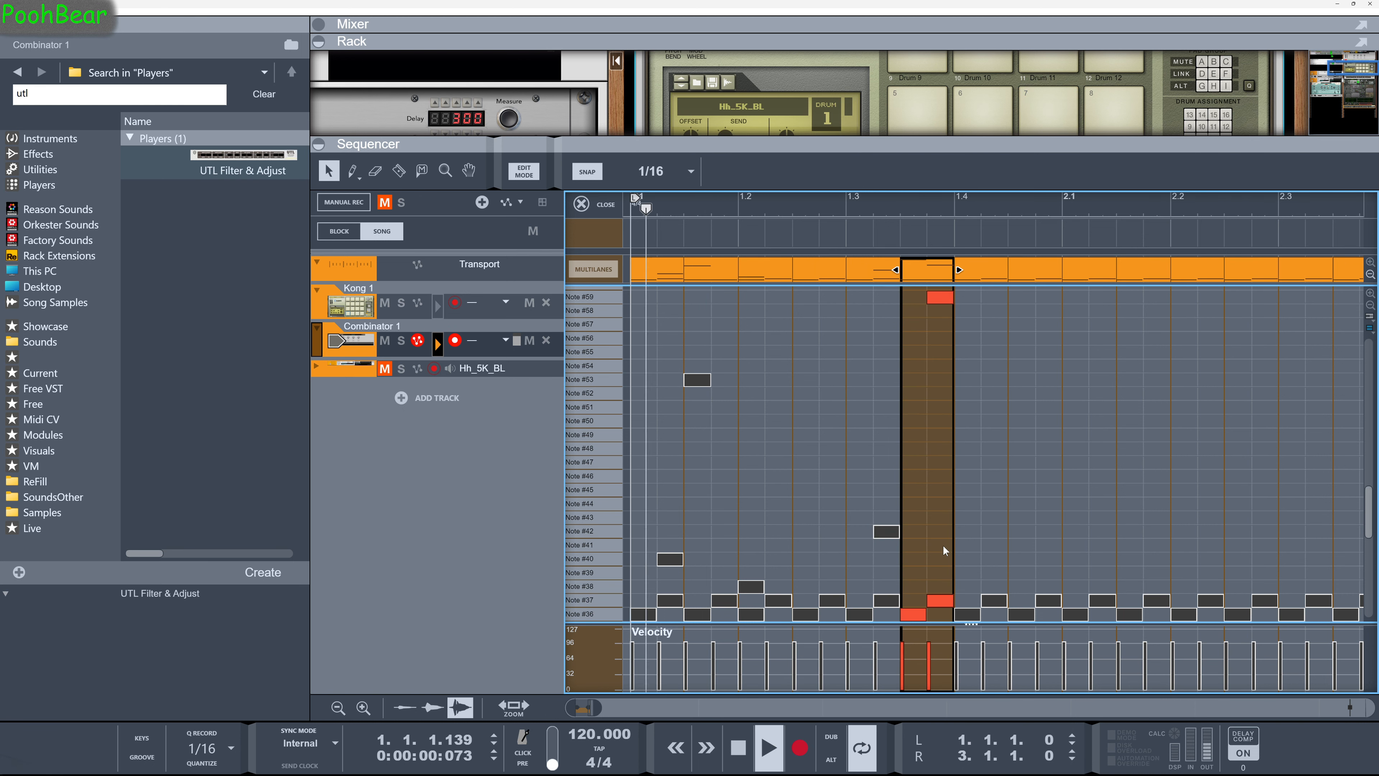
Step: Close the clip editor and stop playback with the rack enlarged over the sequencer
left_click(600, 206)
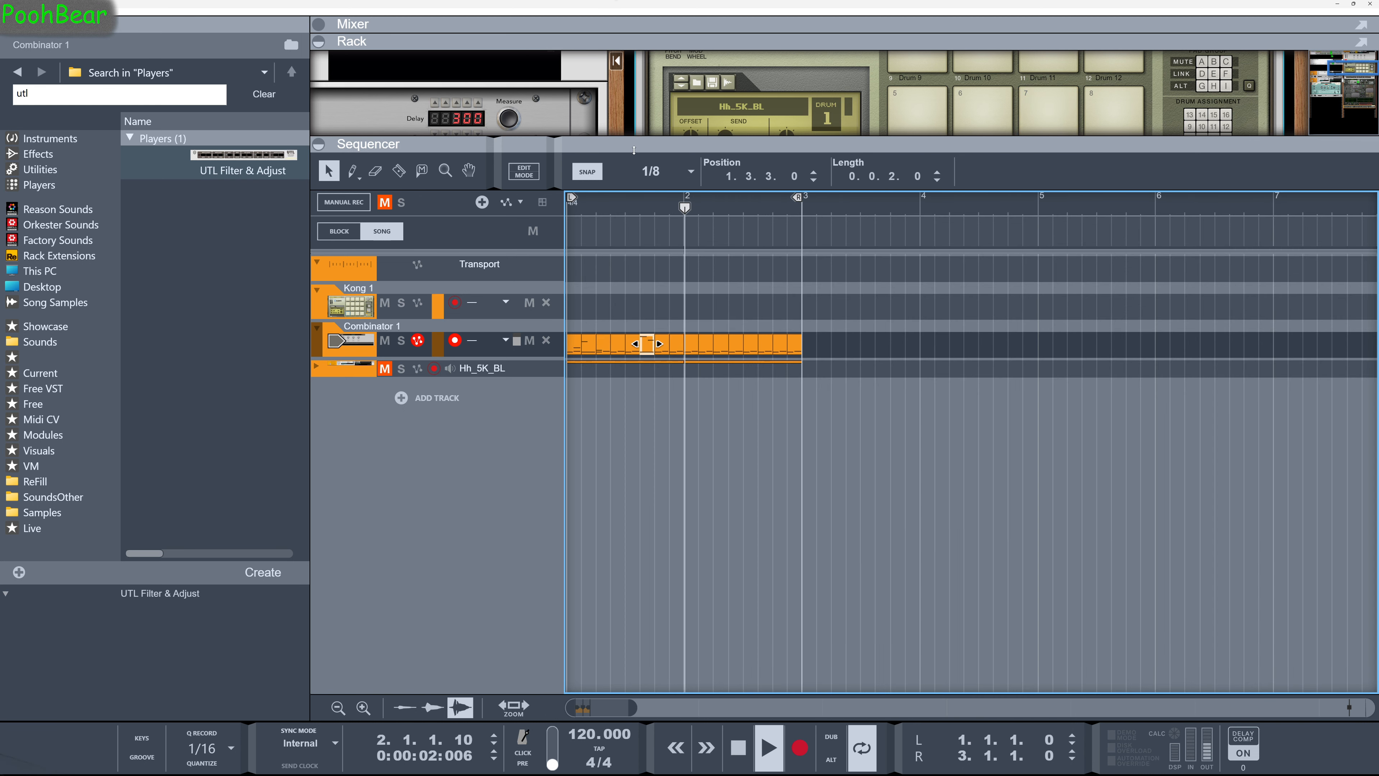
left_click_drag(619, 145, 618, 703)
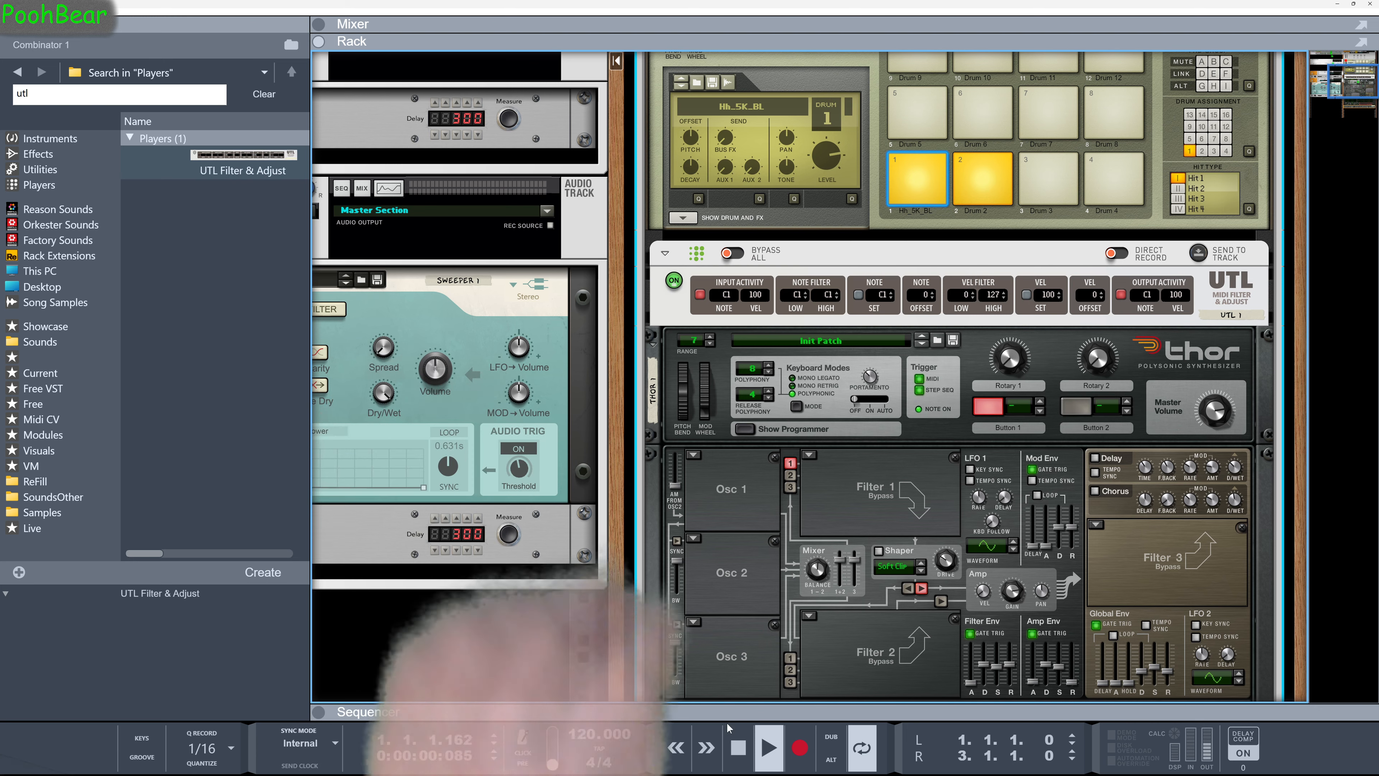
left_click(739, 757)
Step: Turn on tempo sync for the rate of Thor's step sequencer
scroll(619, 417, "up", 3)
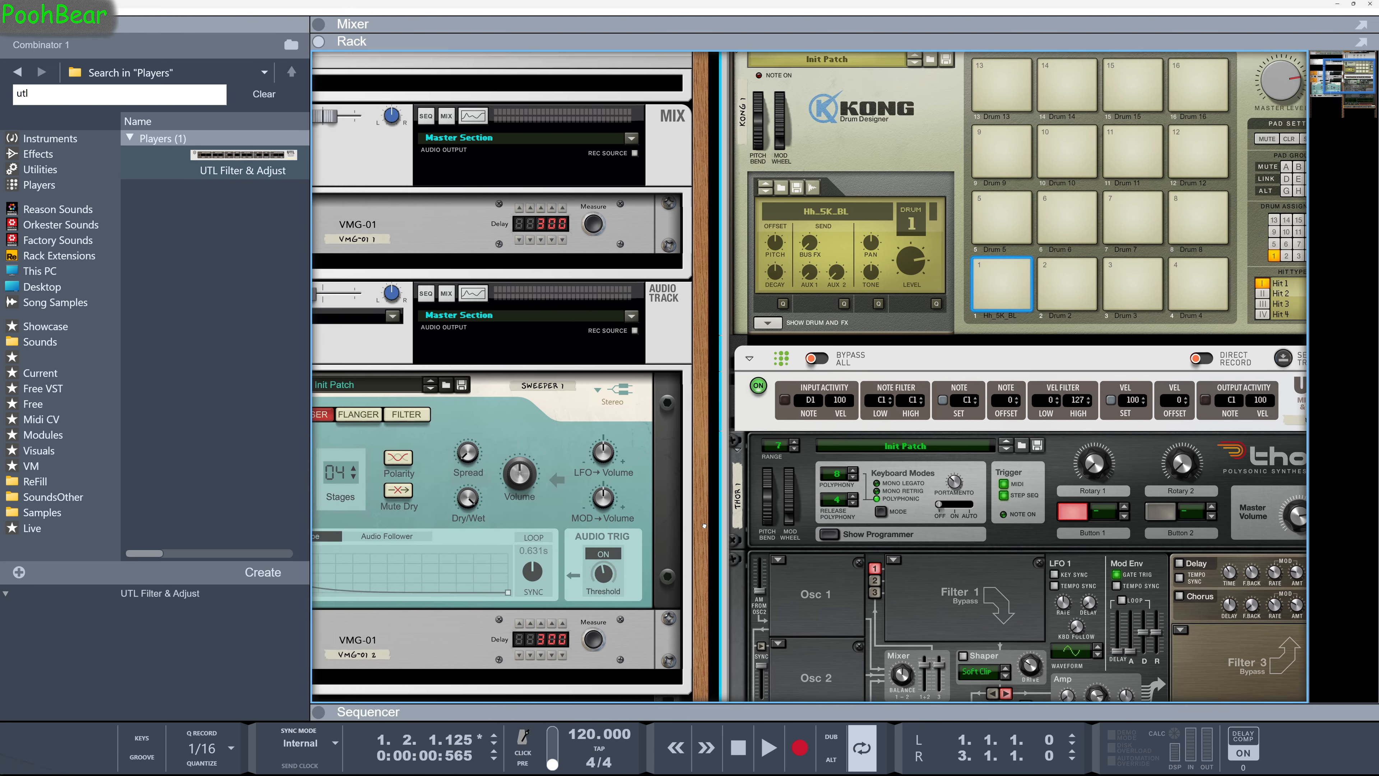
scroll(619, 416, "down", 6)
scroll(526, 248, "down", 1)
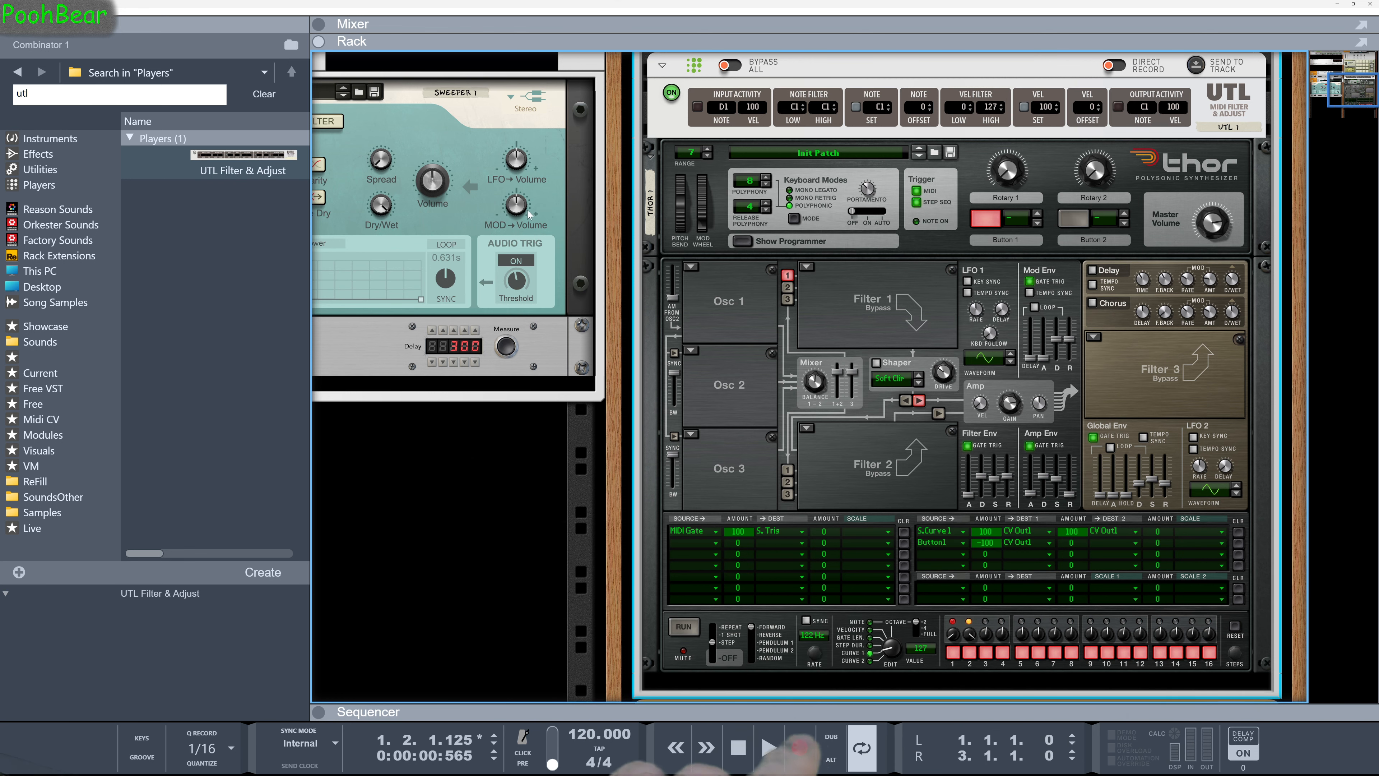
left_click(807, 621)
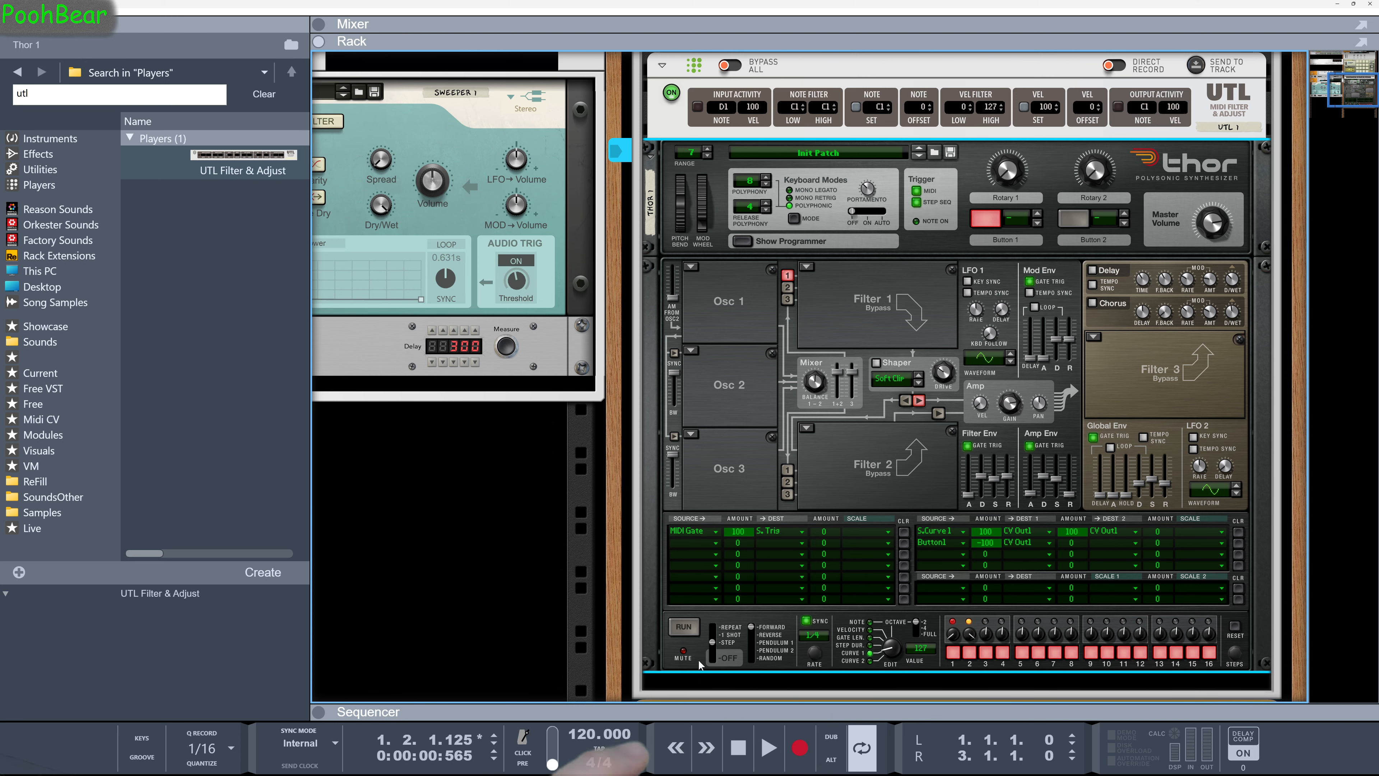
Step: On the back of the rack, reroute Thor's step sequencer Gate In (Trig) to the Gate Out of Kong's pad 1
key("Tab")
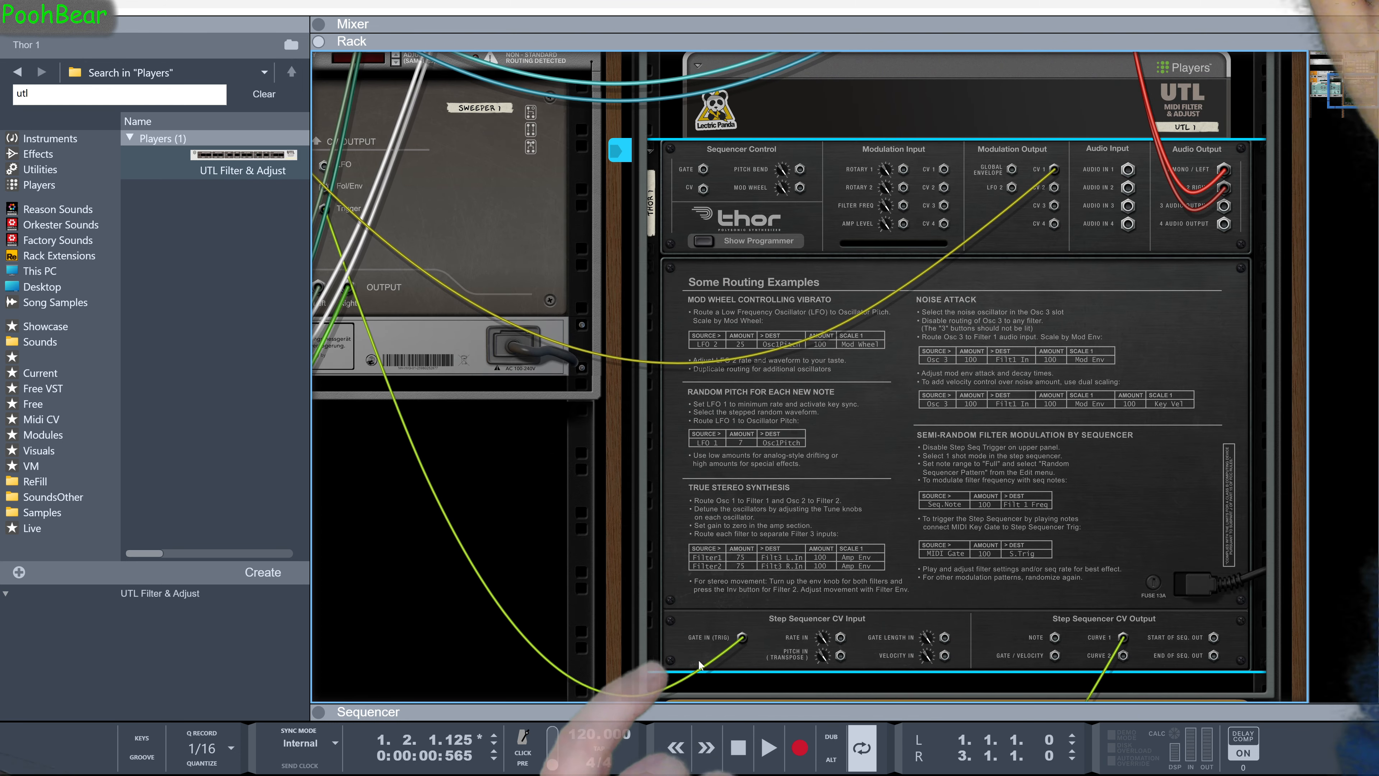
left_click_drag(741, 639, 586, 625)
left_click_drag(741, 639, 858, 241)
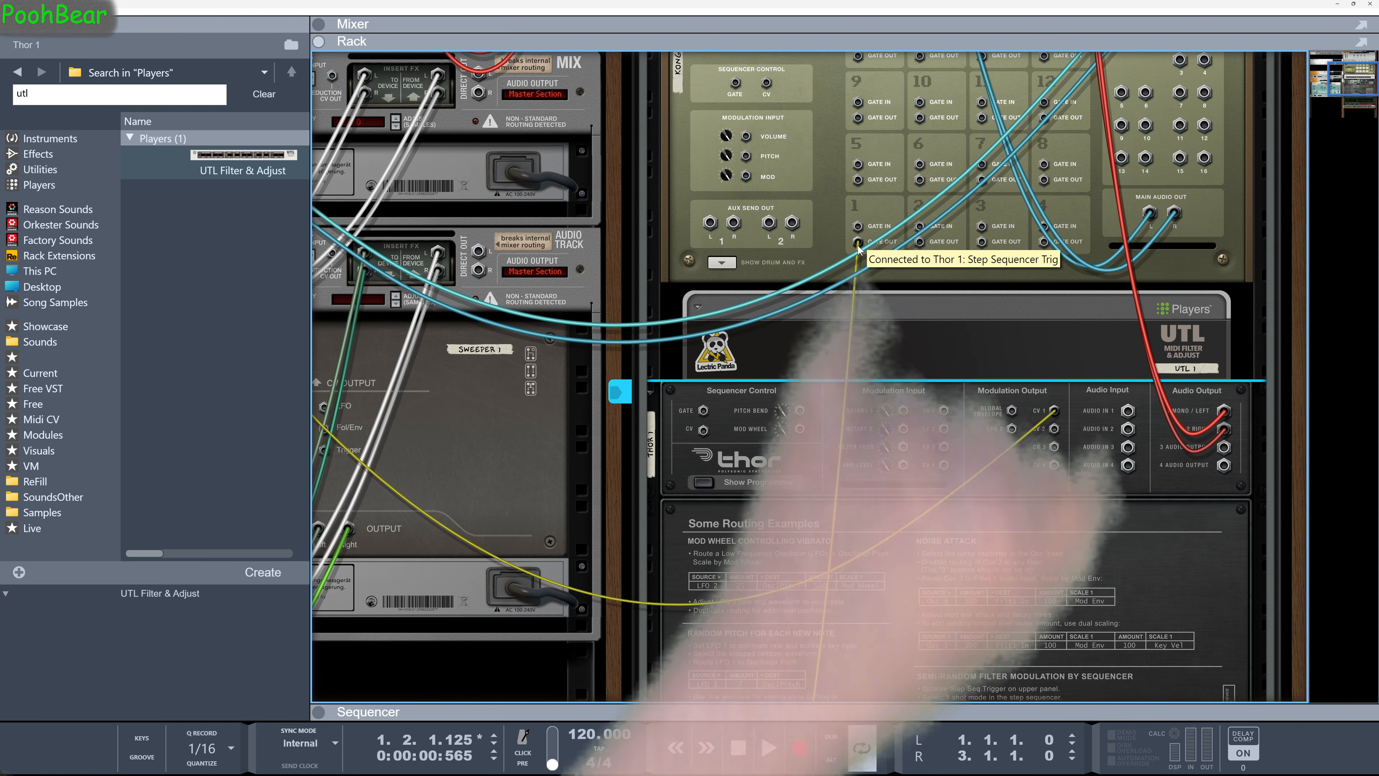
Step: Move Kong out of the Combinator and place it below the Sweeper and VMG-01 devices in the neighbouring rack column
left_click_drag(695, 227, 377, 611)
left_click_drag(1008, 469, 811, 492)
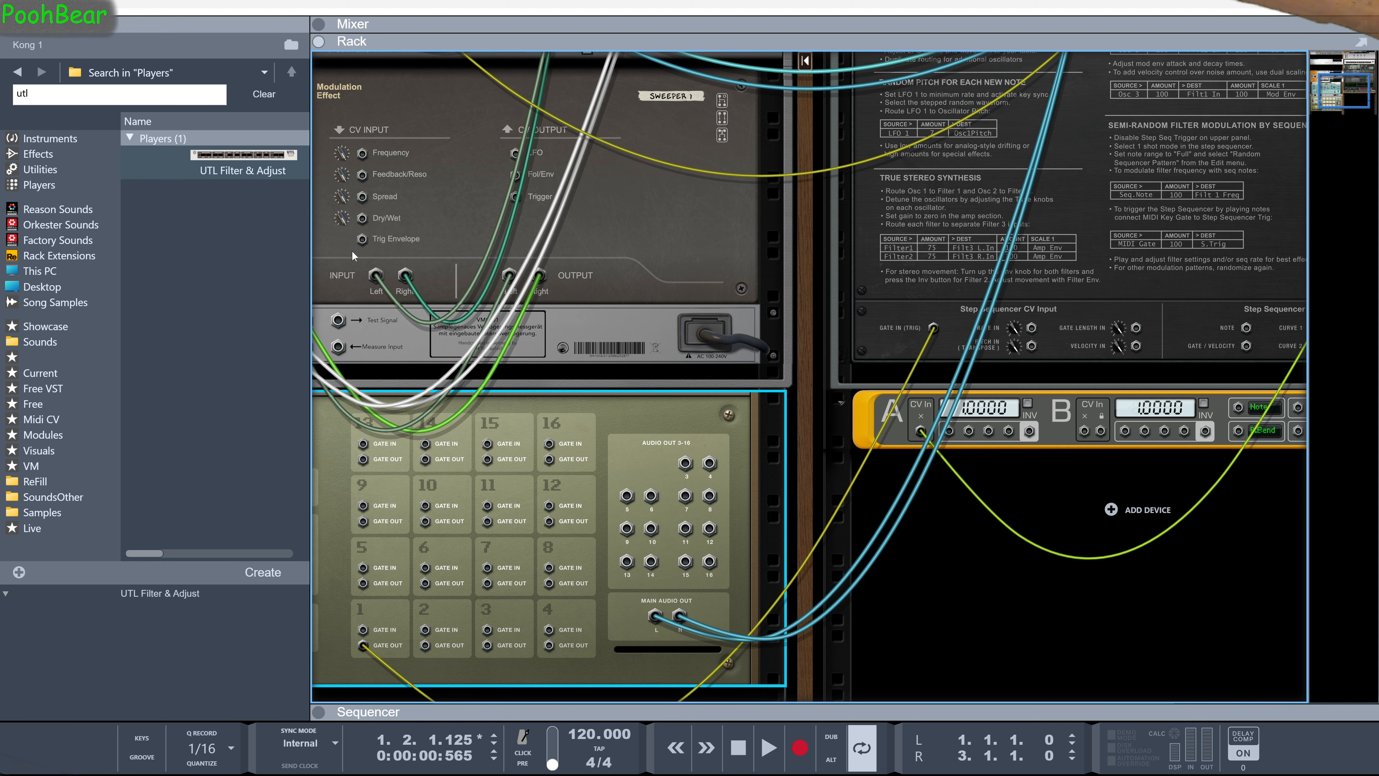
Step: Hide the browser, return the rack to its front view and trigger Kong's pad 1 repeatedly to test Thor's stepping
key("F3")
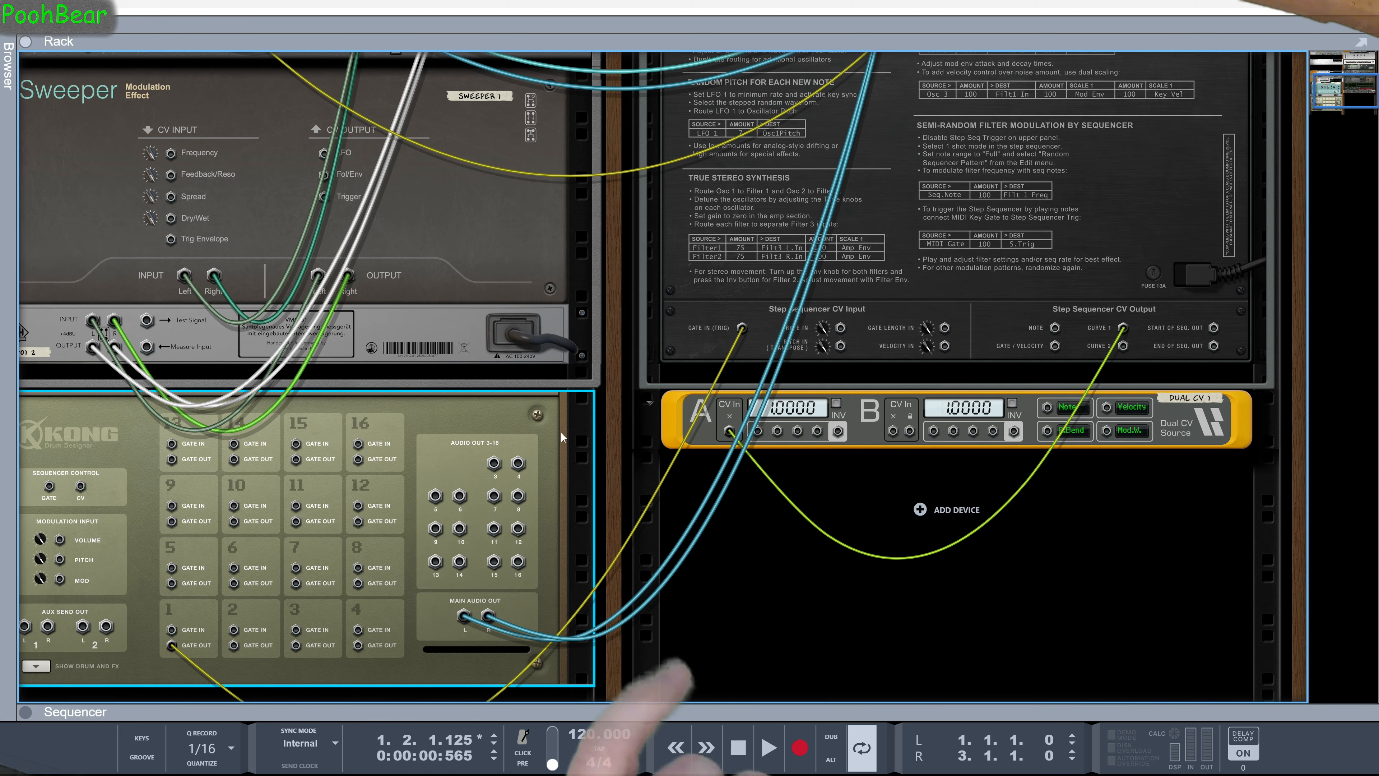
key("Tab")
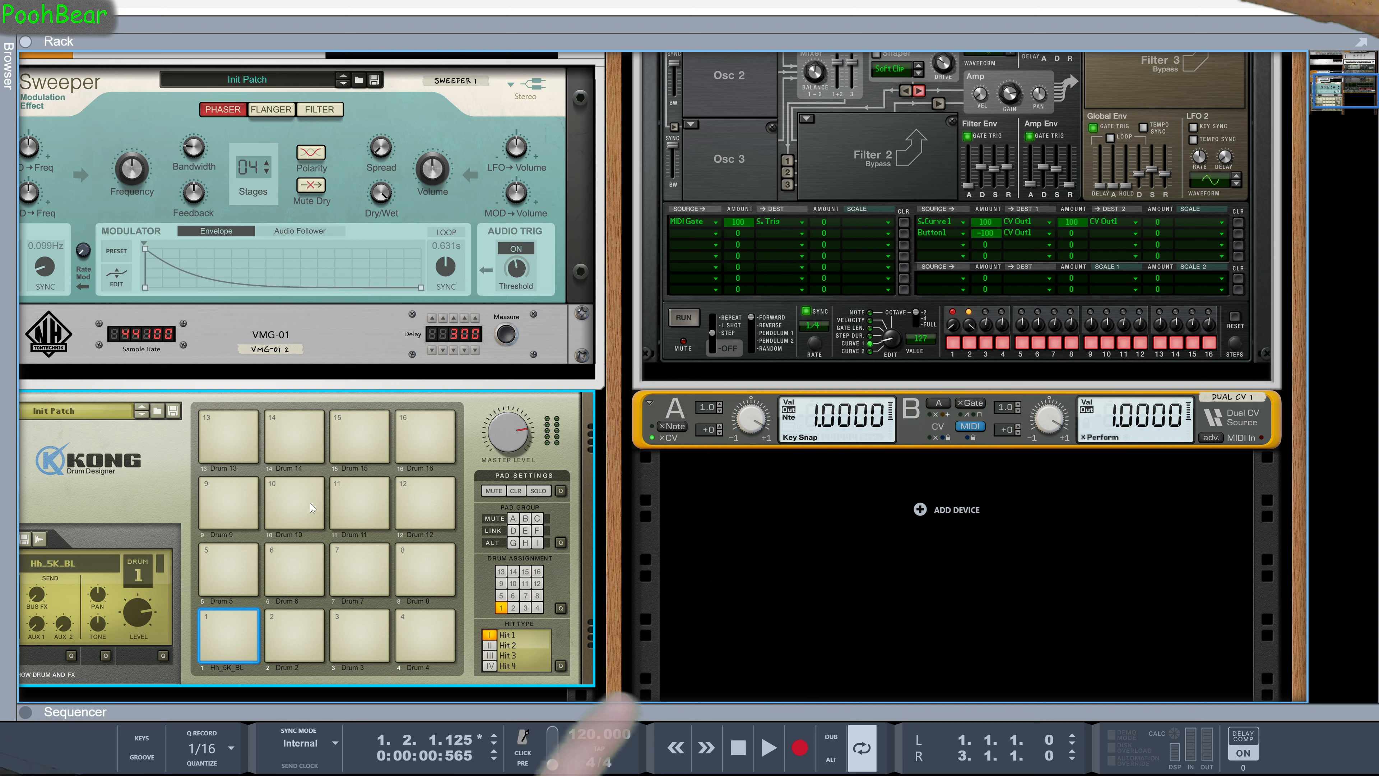
left_click(227, 630)
left_click(226, 630)
left_click(226, 629)
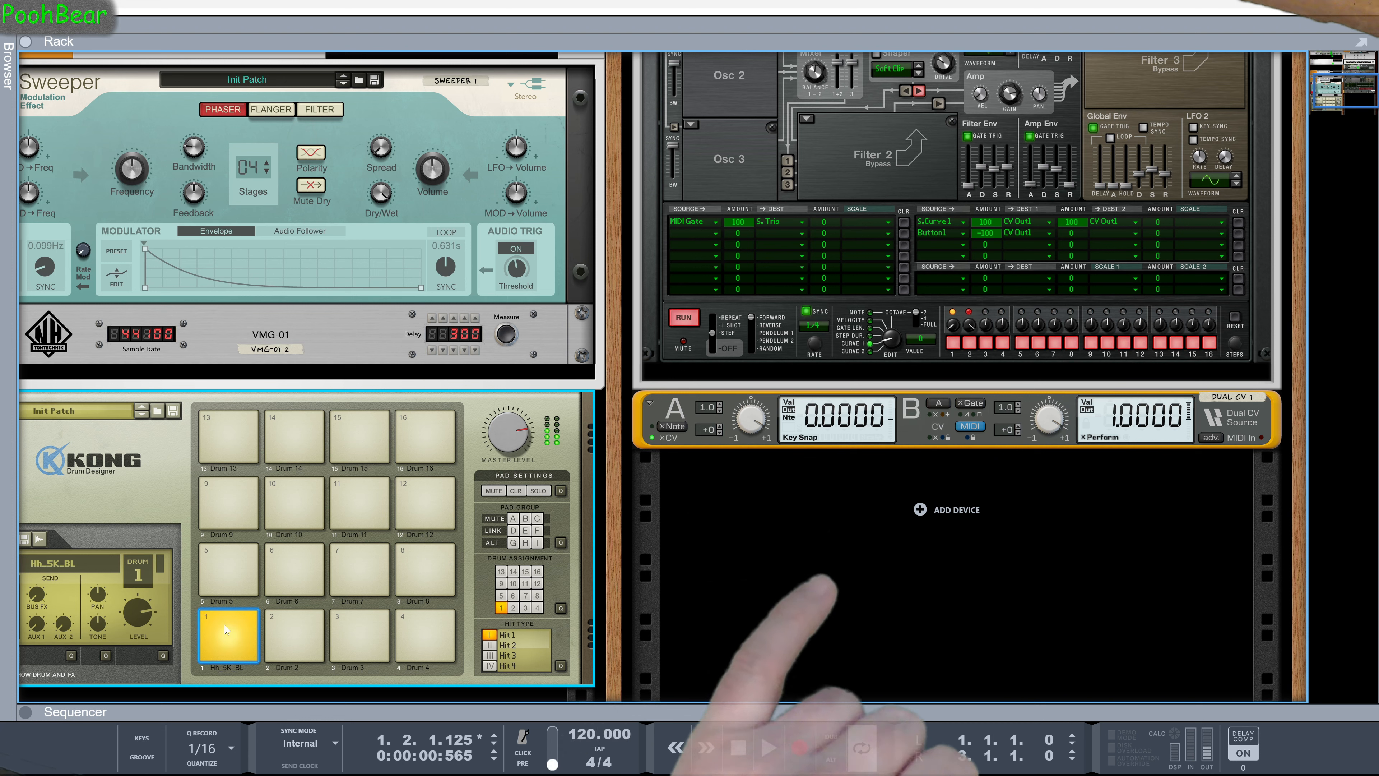
left_click(226, 629)
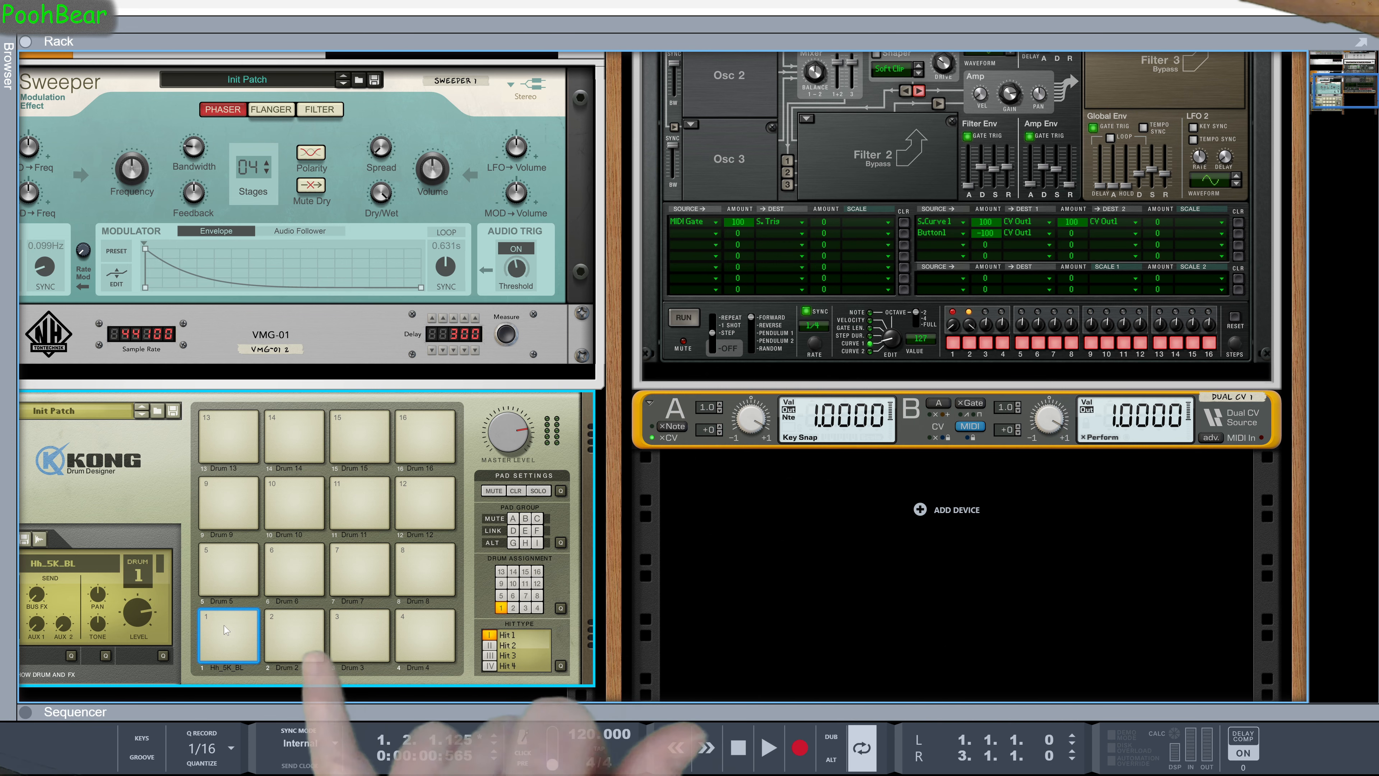
left_click(227, 629)
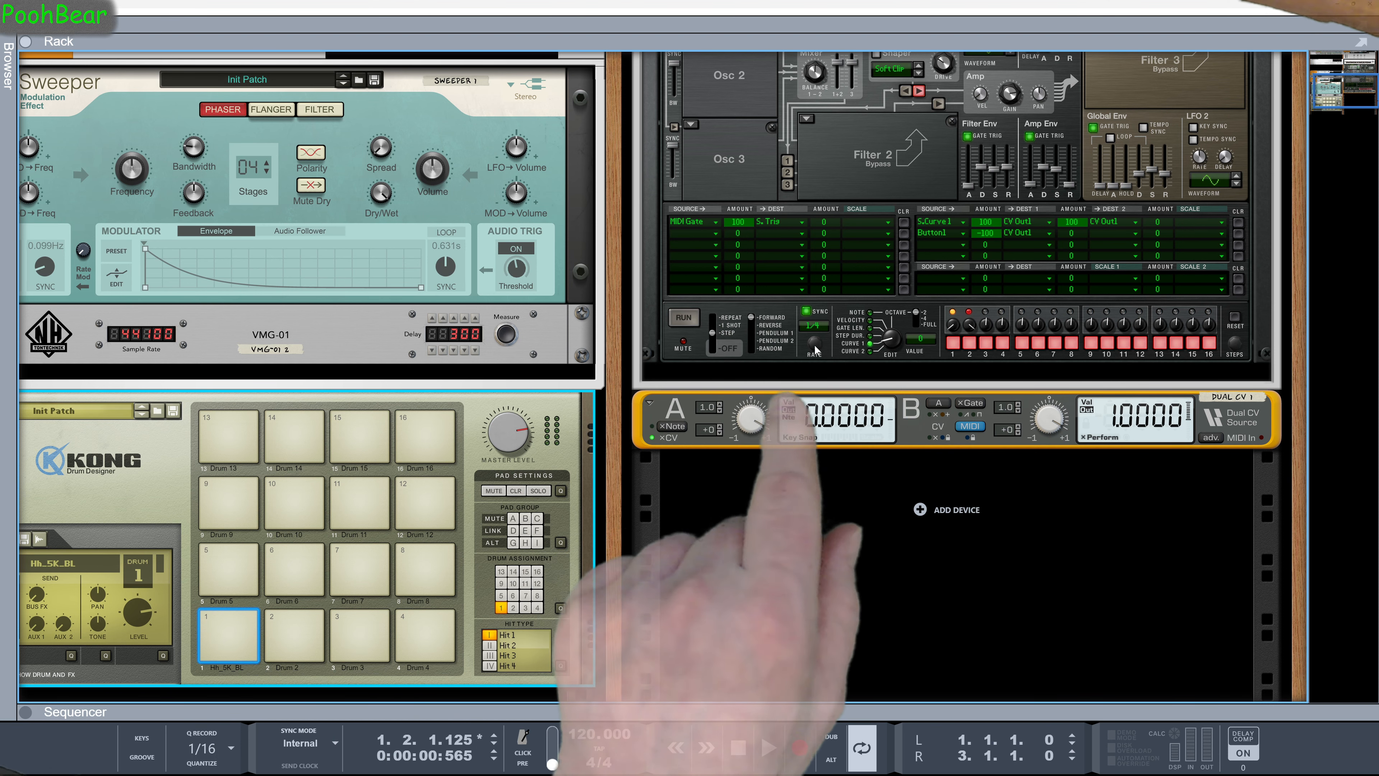
Step: Set the synced rate of Thor's step sequencer to 6/4 and trigger Kong's pad 1 to test it
left_click_drag(816, 344, 823, 276)
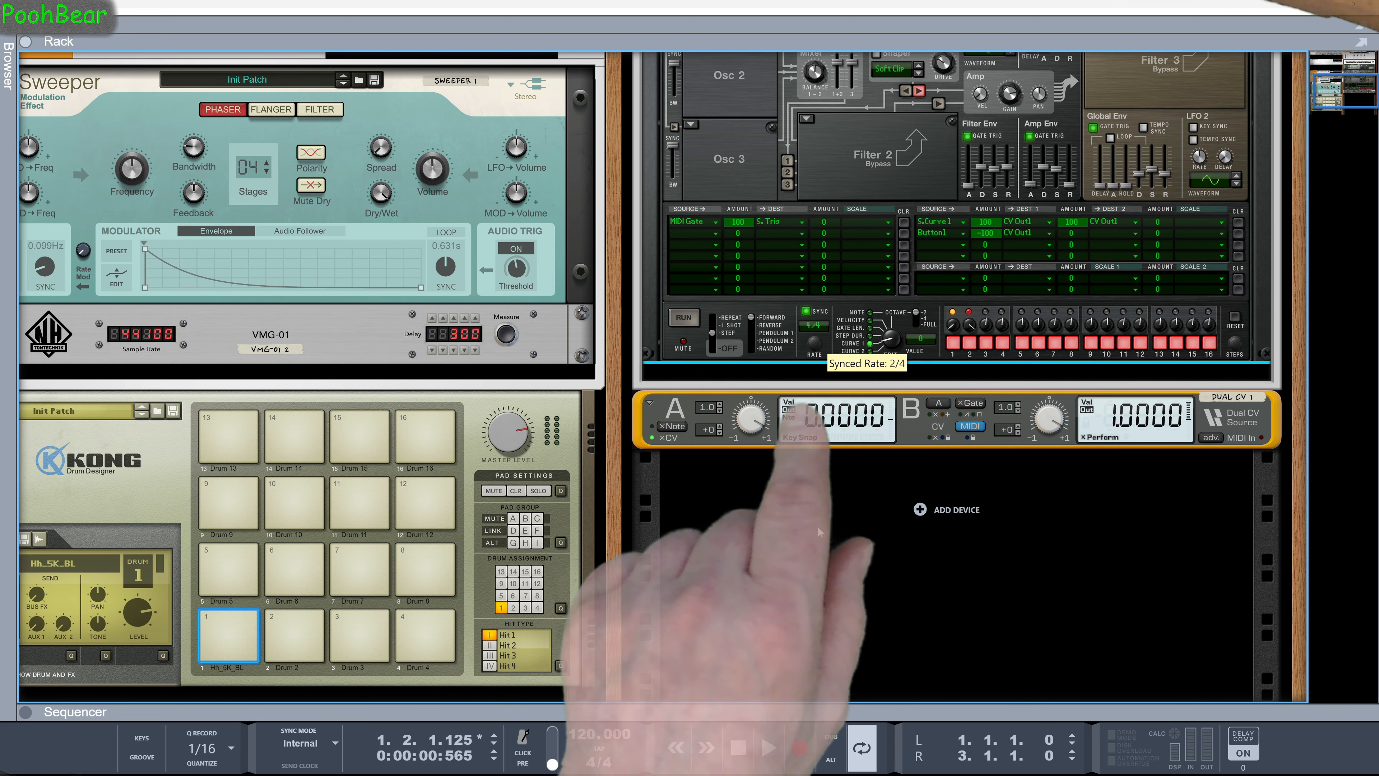
left_click(227, 638)
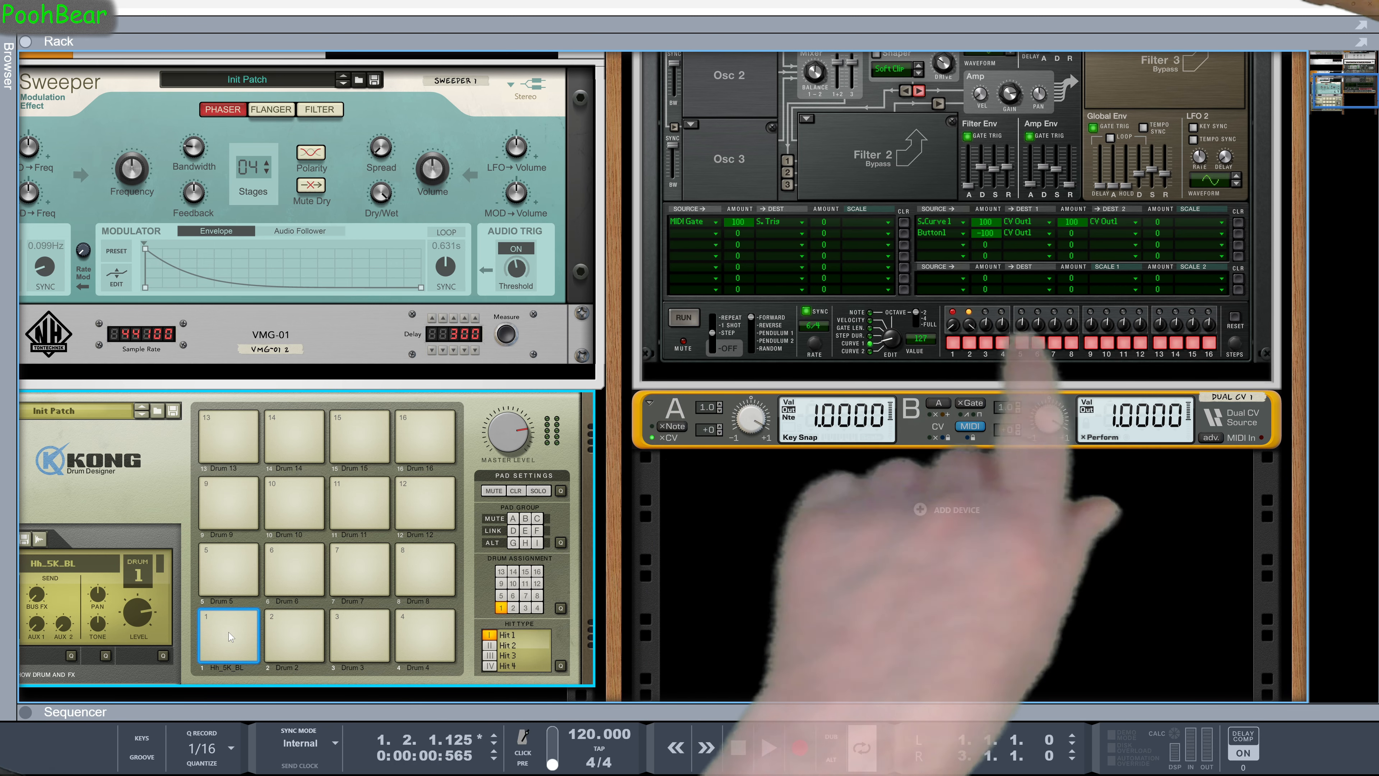
left_click(229, 631)
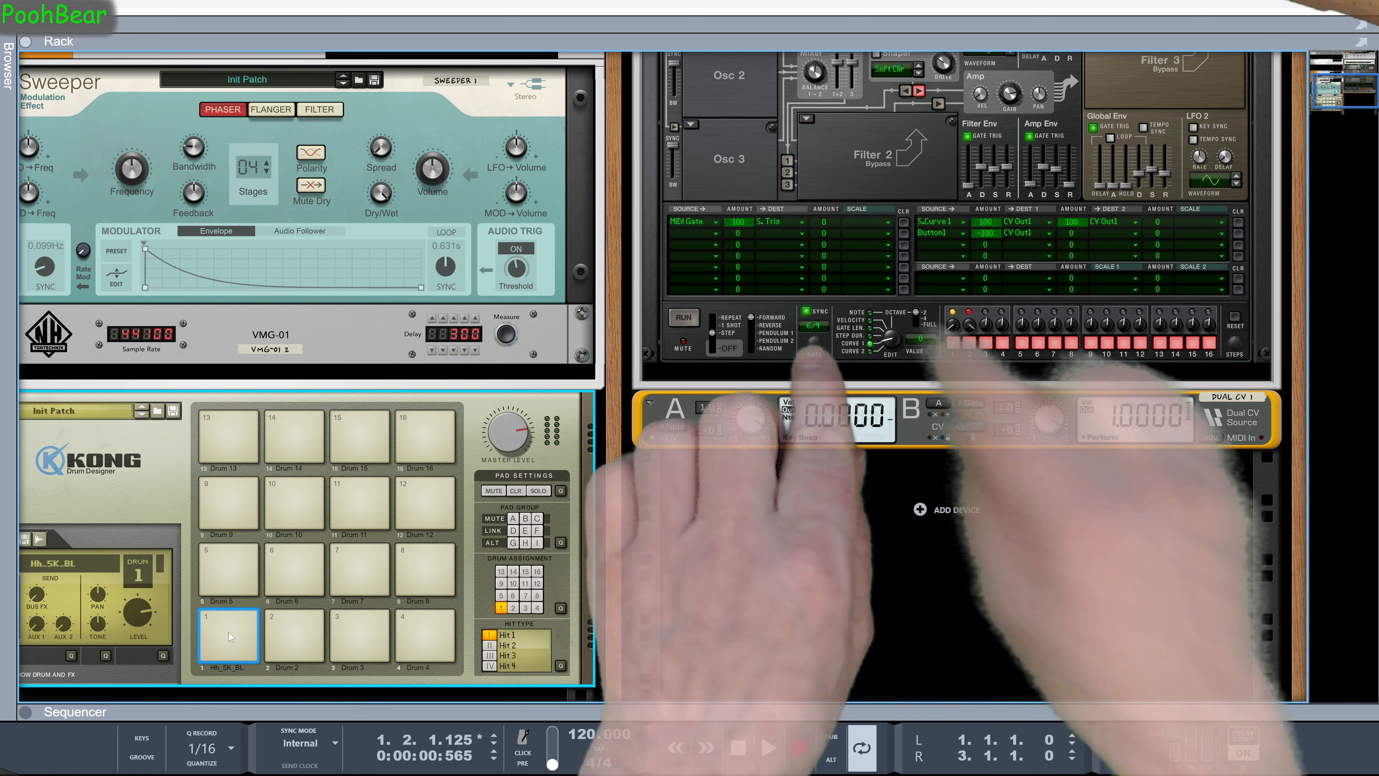
left_click(820, 334)
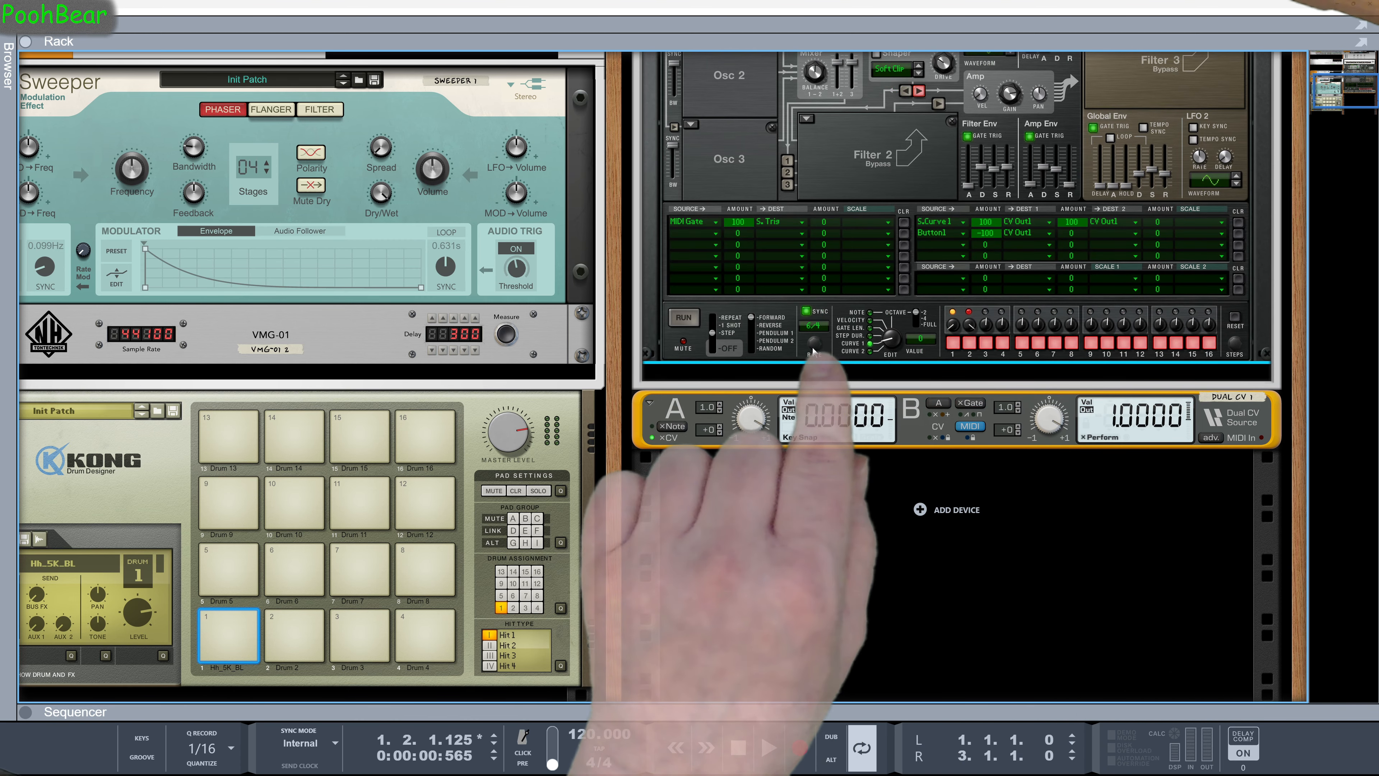
Step: Set the synced rate of Thor's step sequencer to 1/8 and test it by briefly running it and triggering Kong's pad 1
left_click_drag(831, 293, 828, 260)
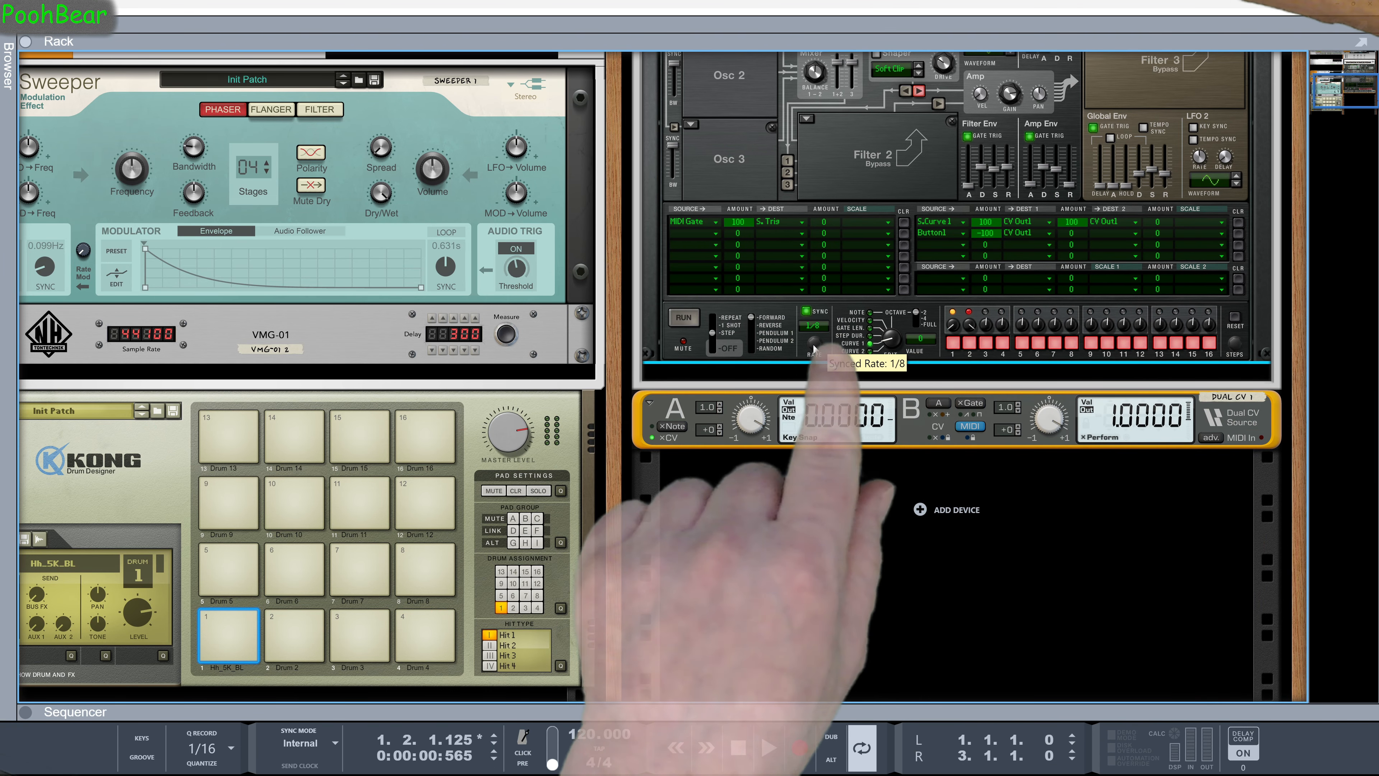
left_click(684, 318)
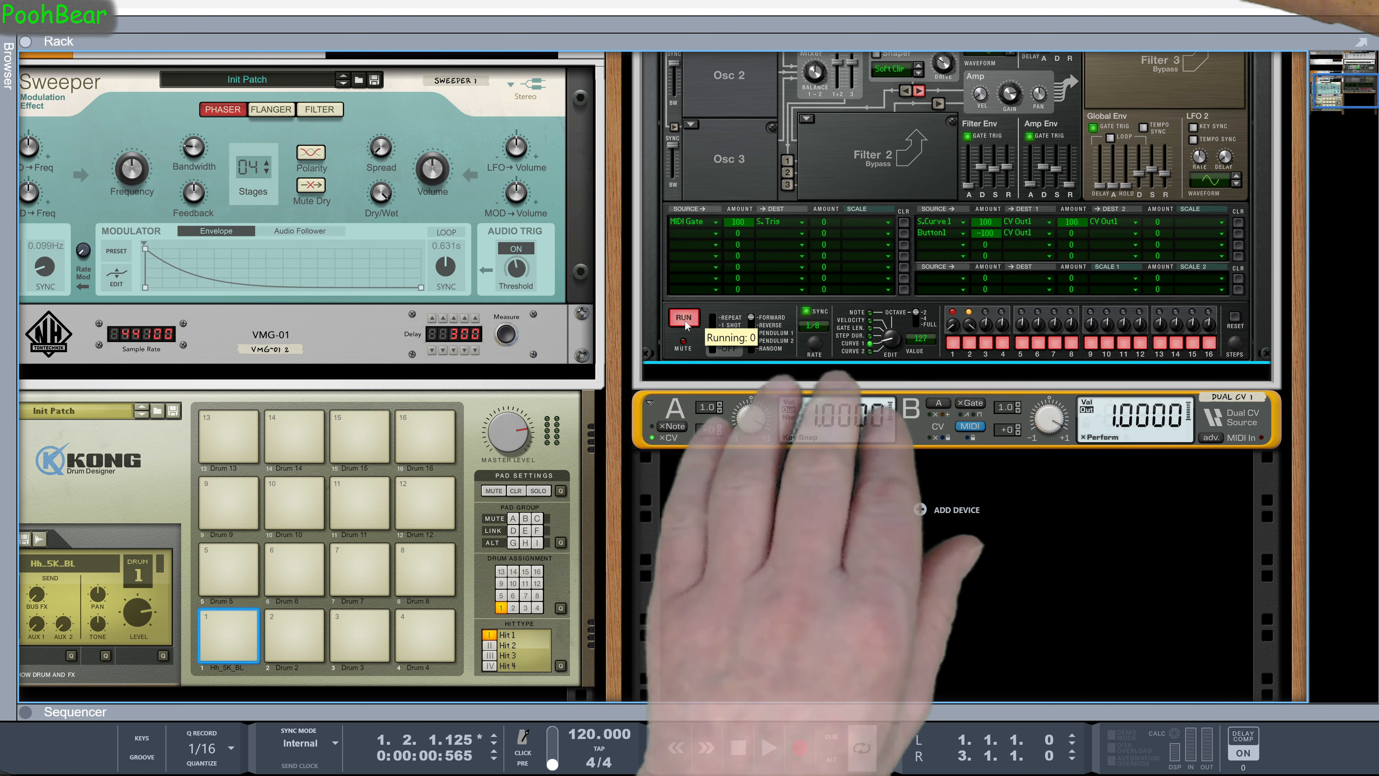
left_click(685, 320)
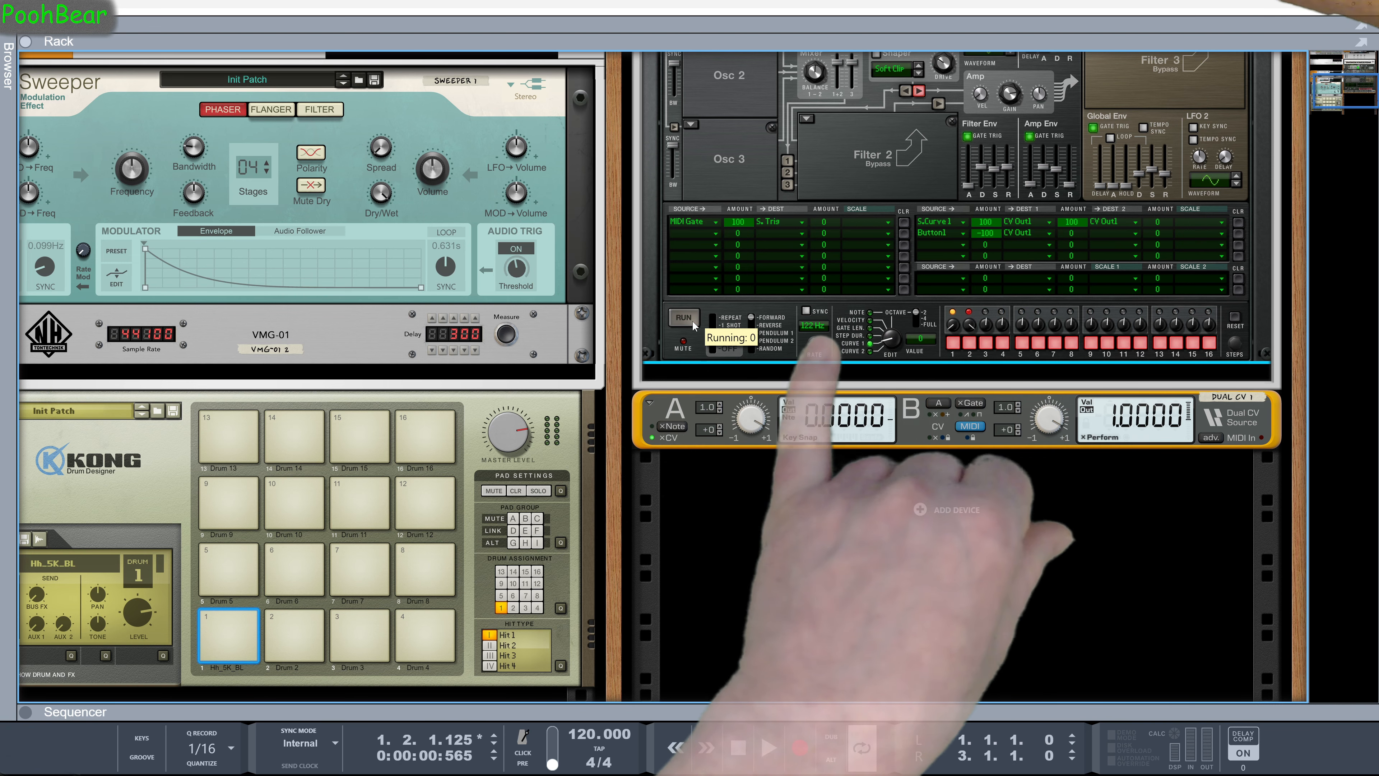
left_click(234, 632)
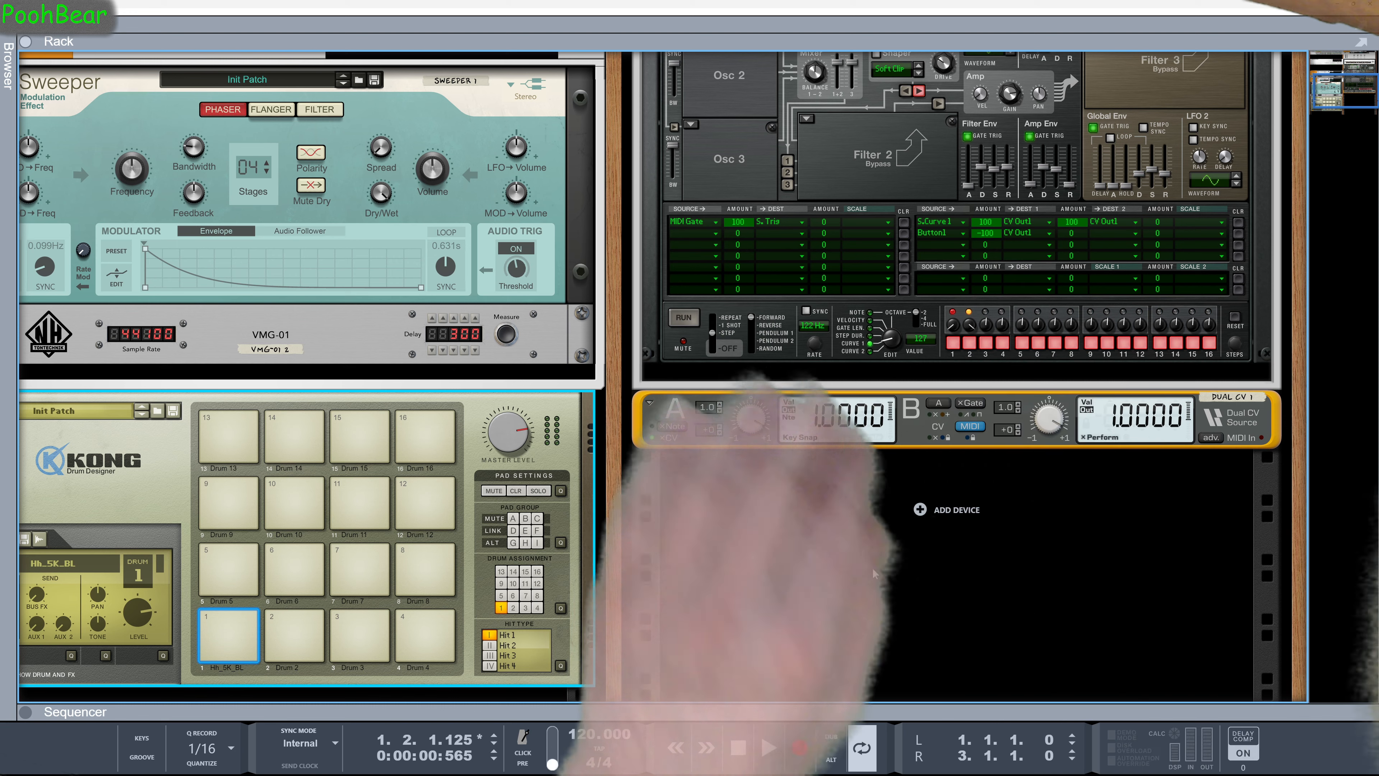
left_click(806, 312)
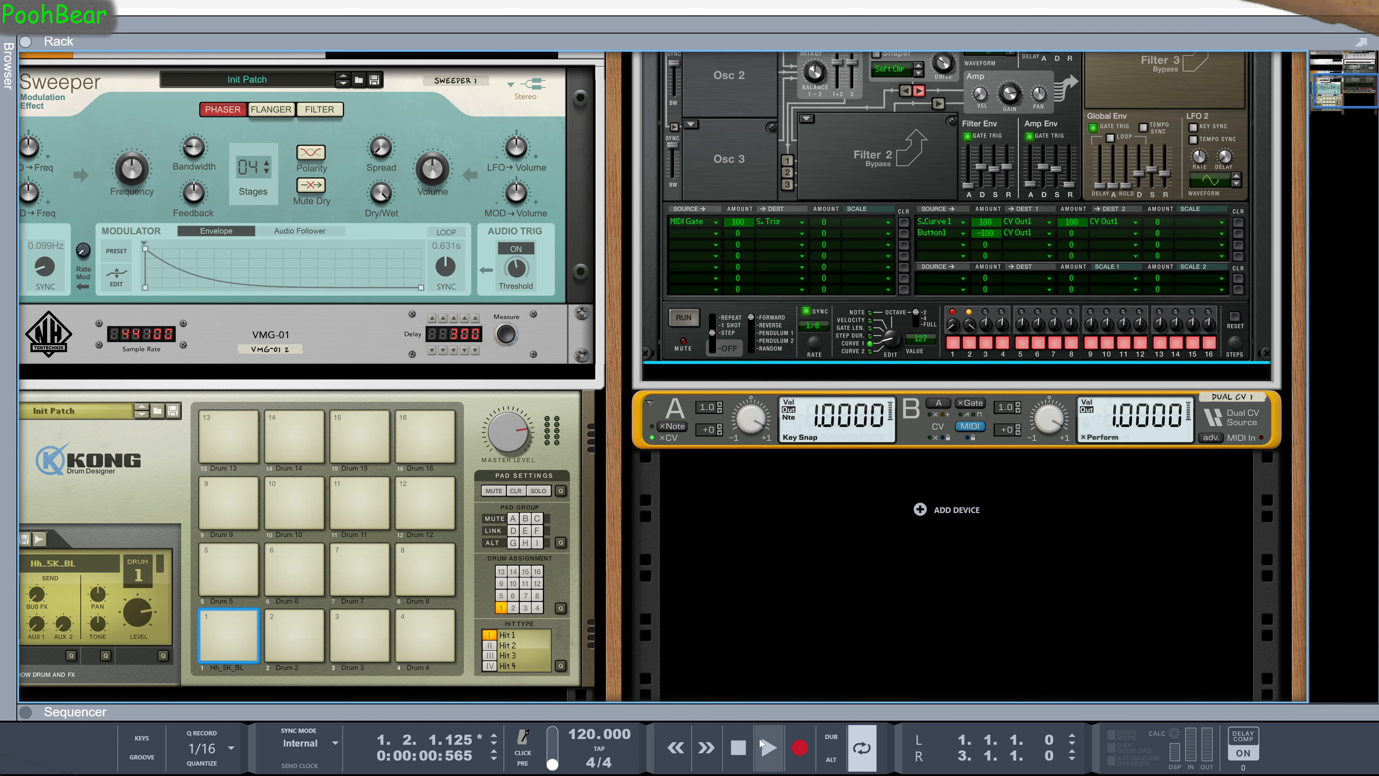
Step: Show the sequencer and, on the back of the rack, connect Sweeper's Trigger CV output to Thor's step sequencer Gate In (Trig)
left_click_drag(737, 711, 769, 539)
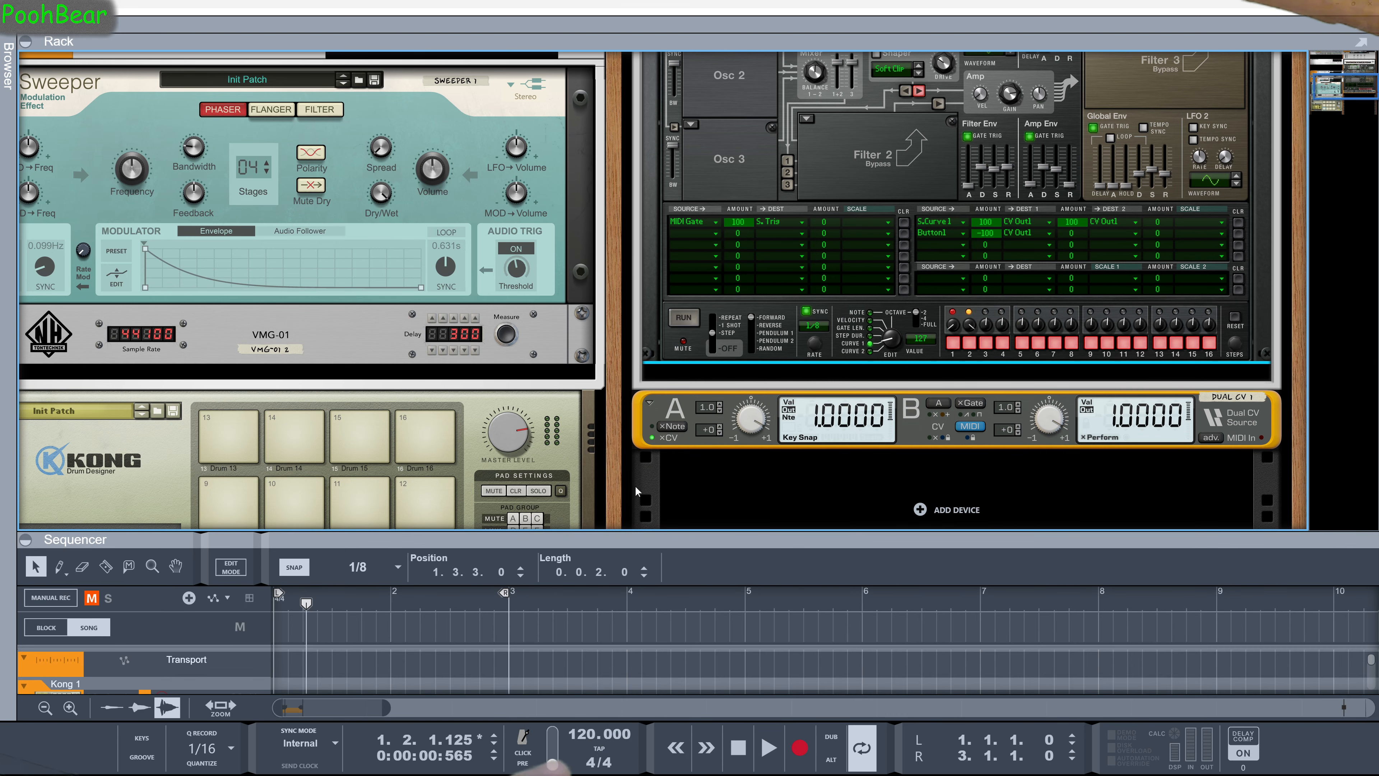
scroll(565, 438, "down", 4)
scroll(565, 440, "up", 6)
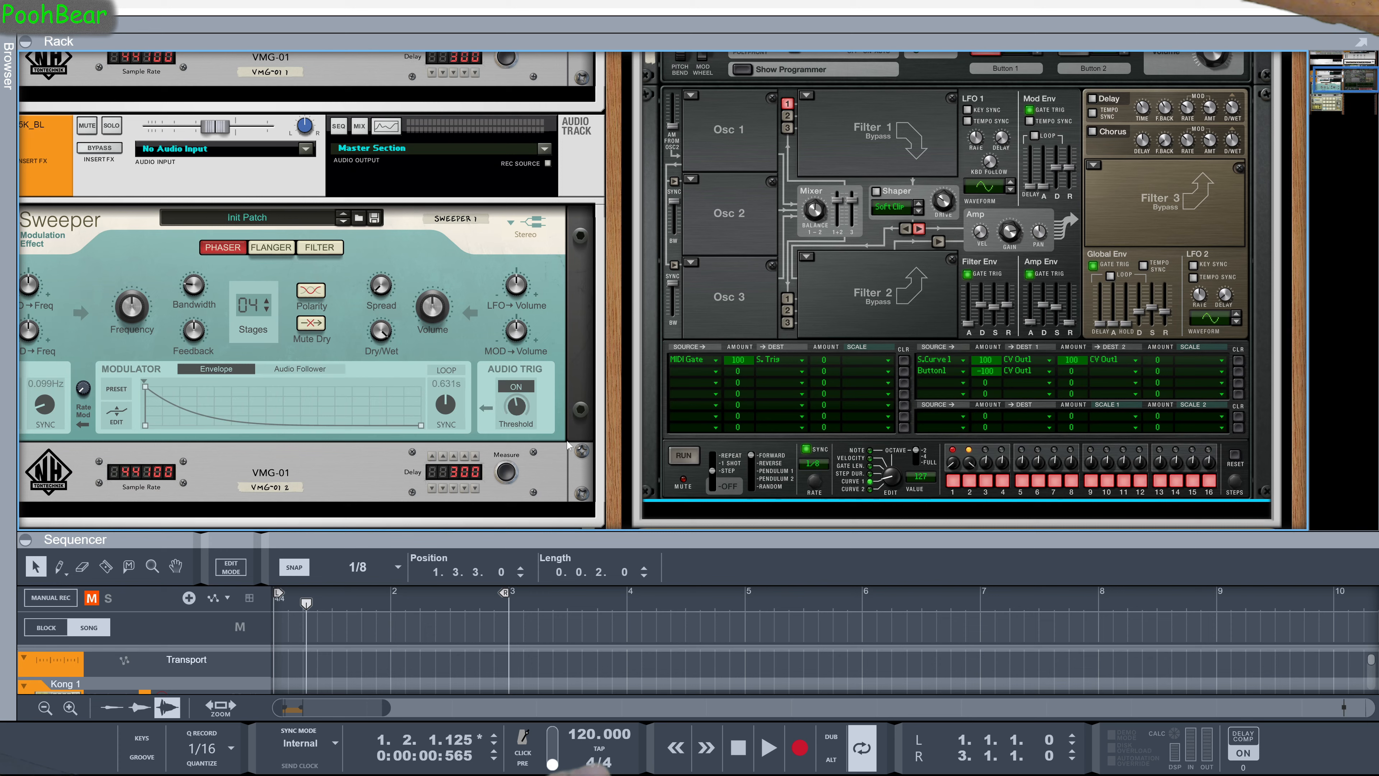
key("Tab")
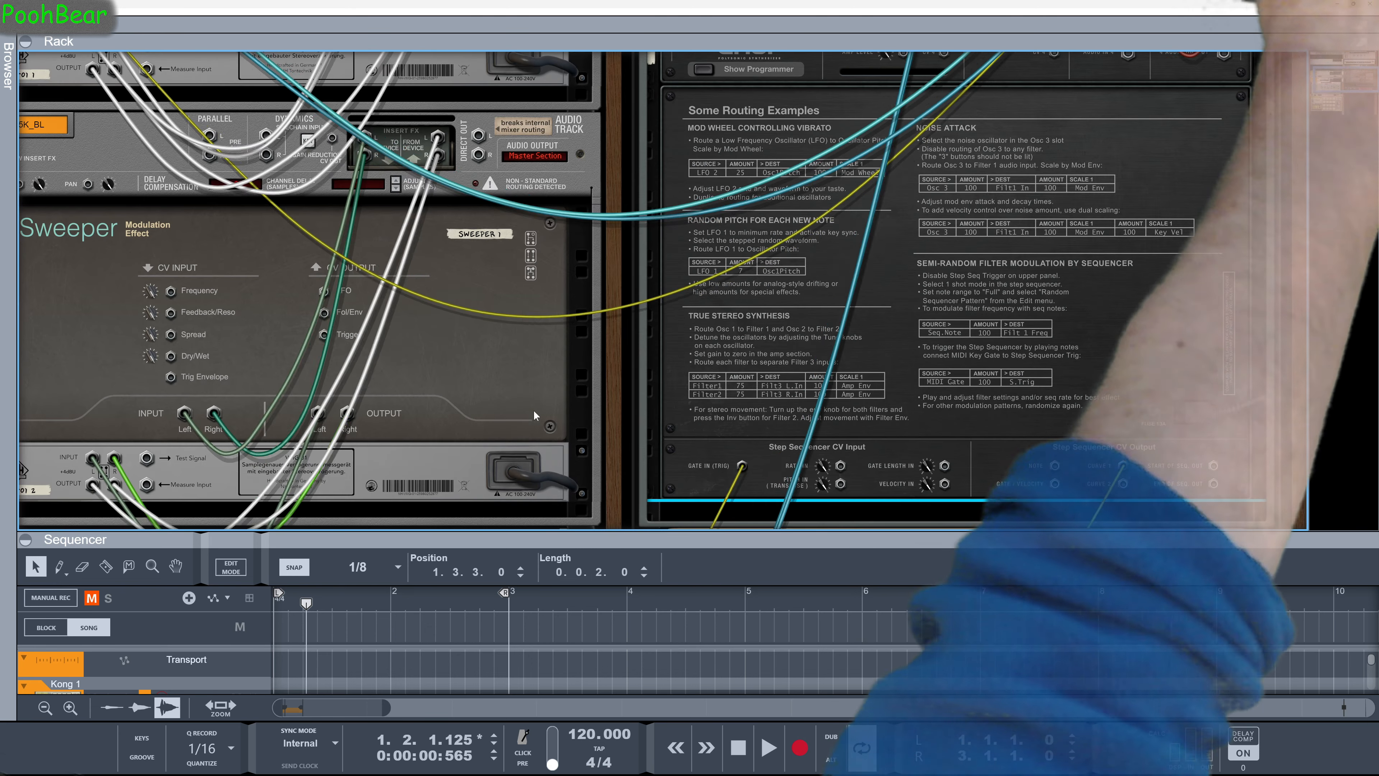
left_click_drag(324, 334, 741, 466)
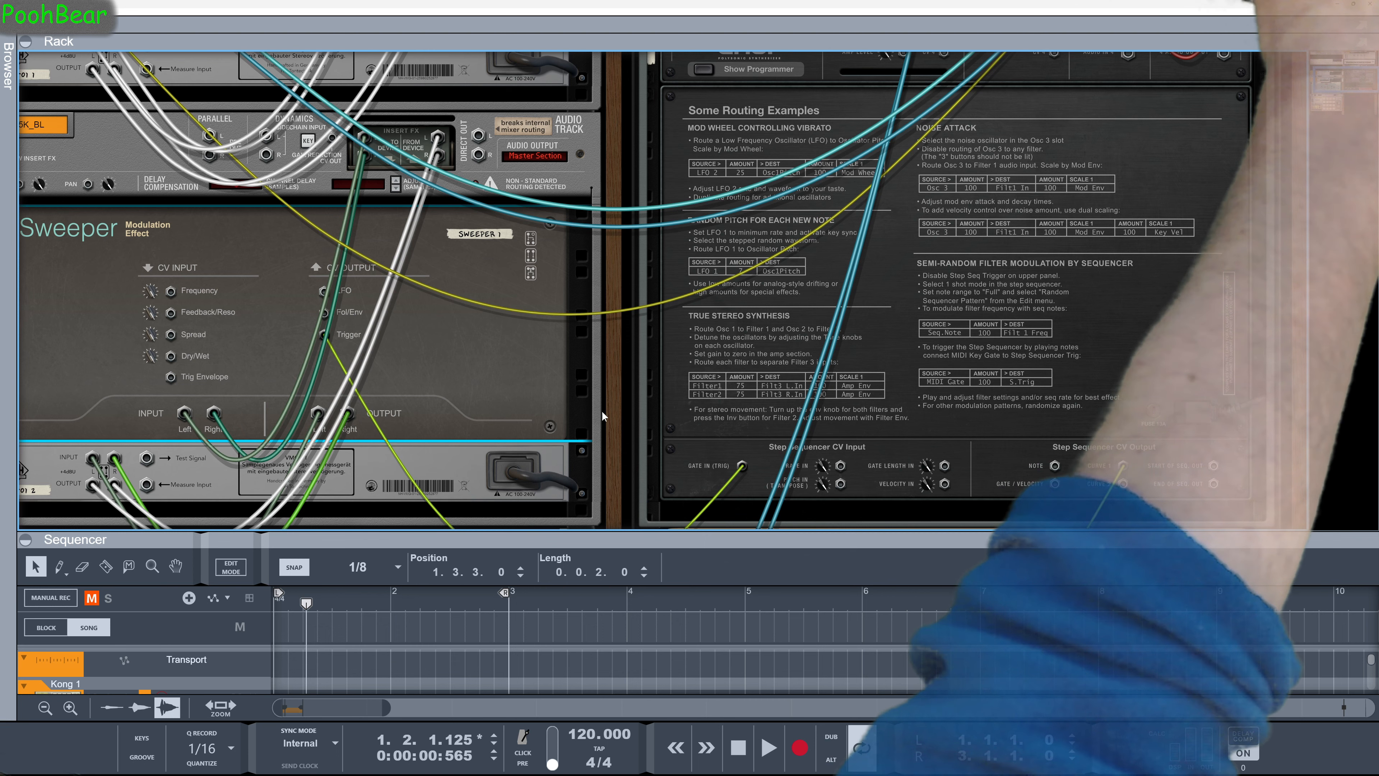
Step: Return to the rack front, enlarge the sequencer, unmute and unfold the Hh_5K_BL audio track, and play the loop
key("Tab")
scroll(614, 441, "down", 4)
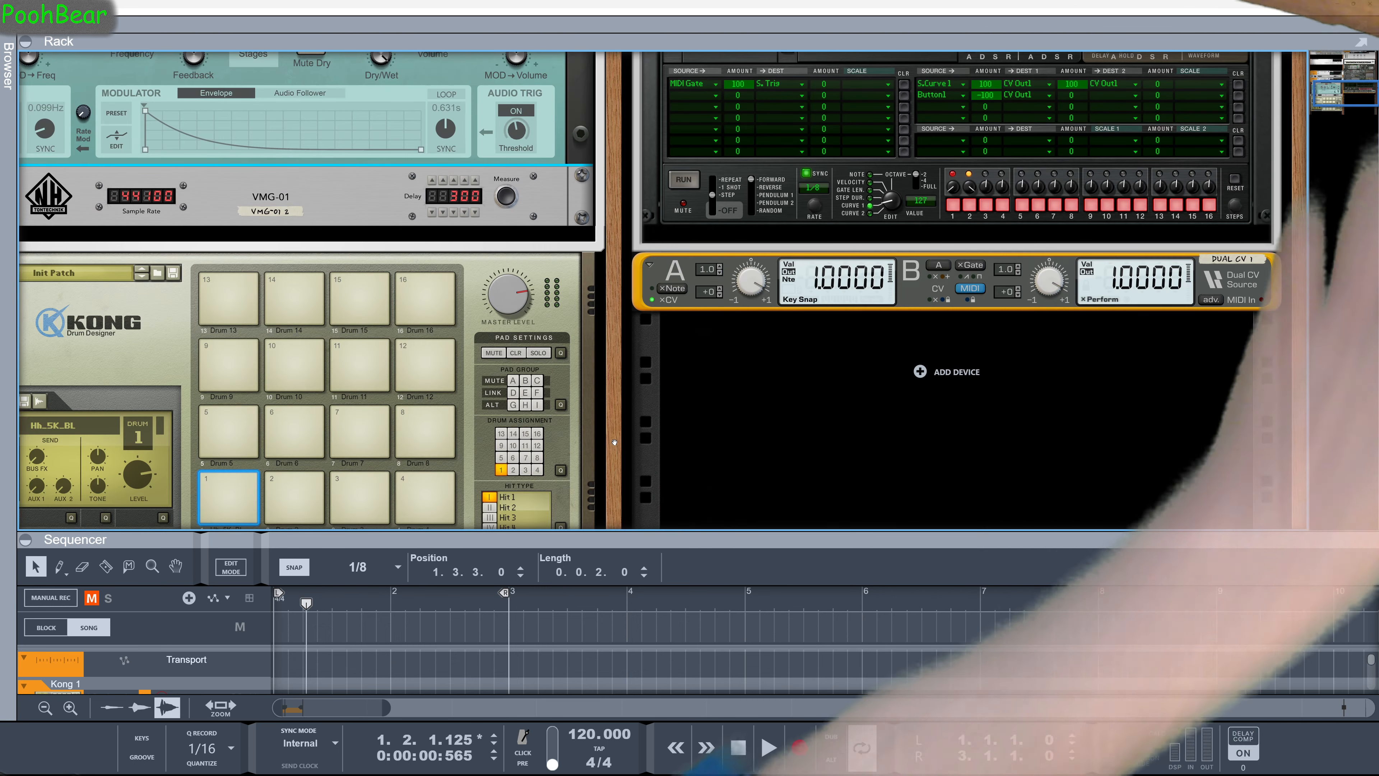
left_click_drag(603, 532, 593, 256)
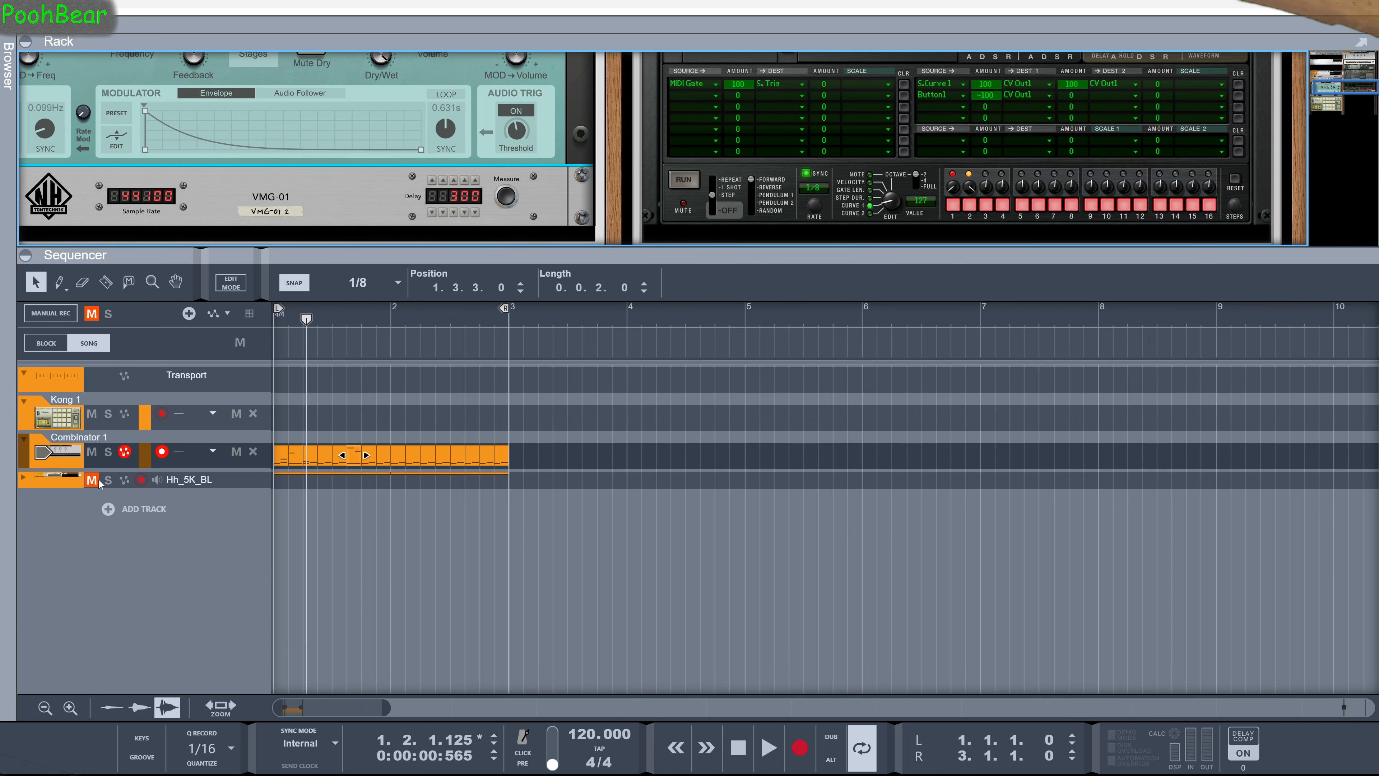
left_click(98, 480)
left_click(24, 478)
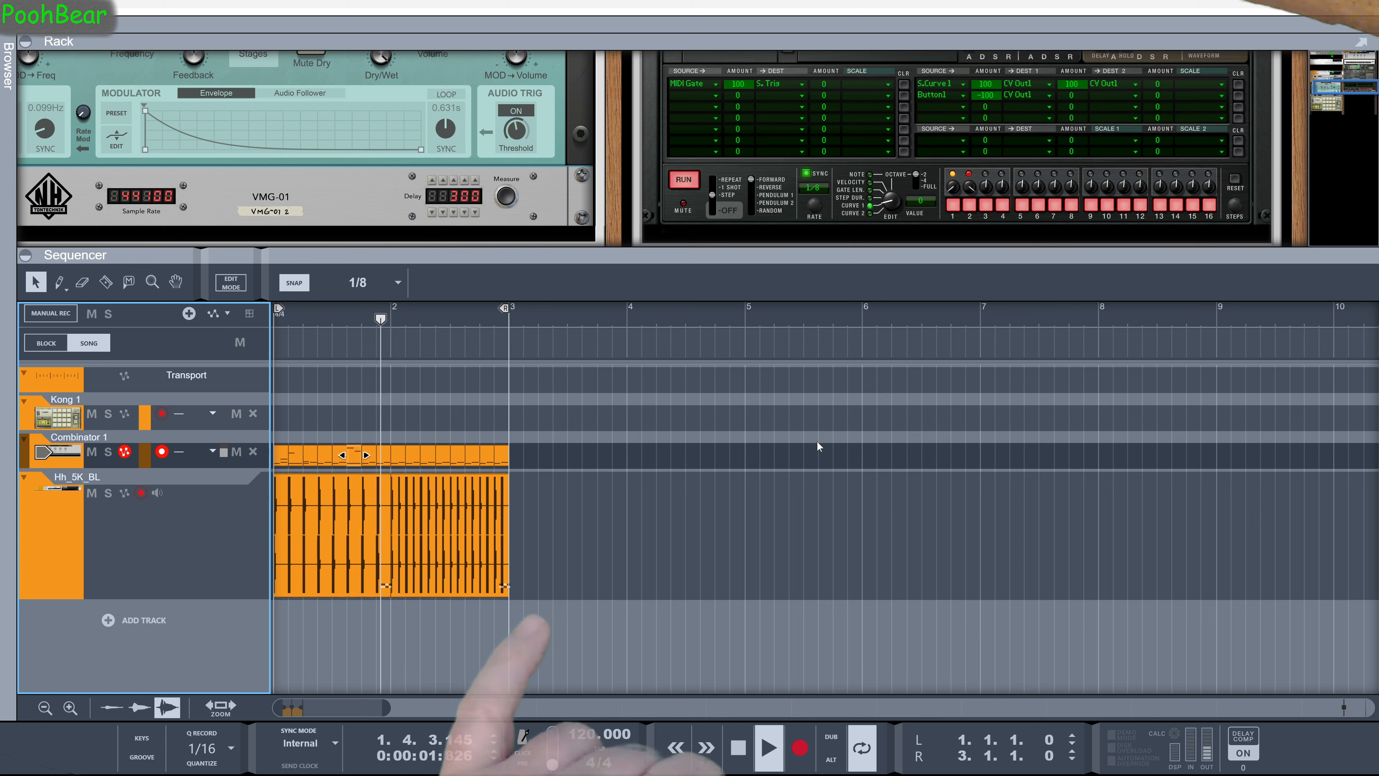
Step: Move the Pan CV cable from the Combinator 1 mix channel to the Hh_5K_BL audio track, then restore the front view and hide the sequencer
scroll(623, 197, "up", 3)
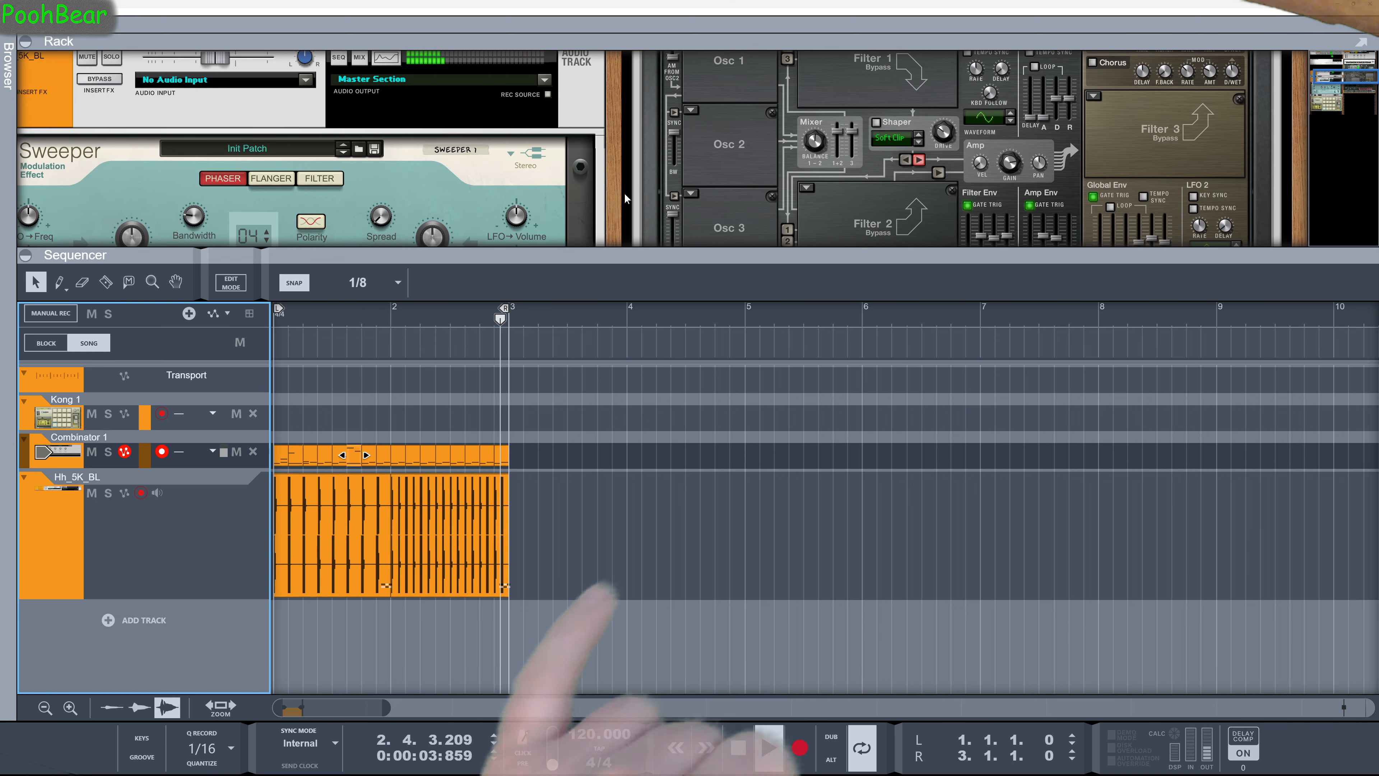
key("Tab")
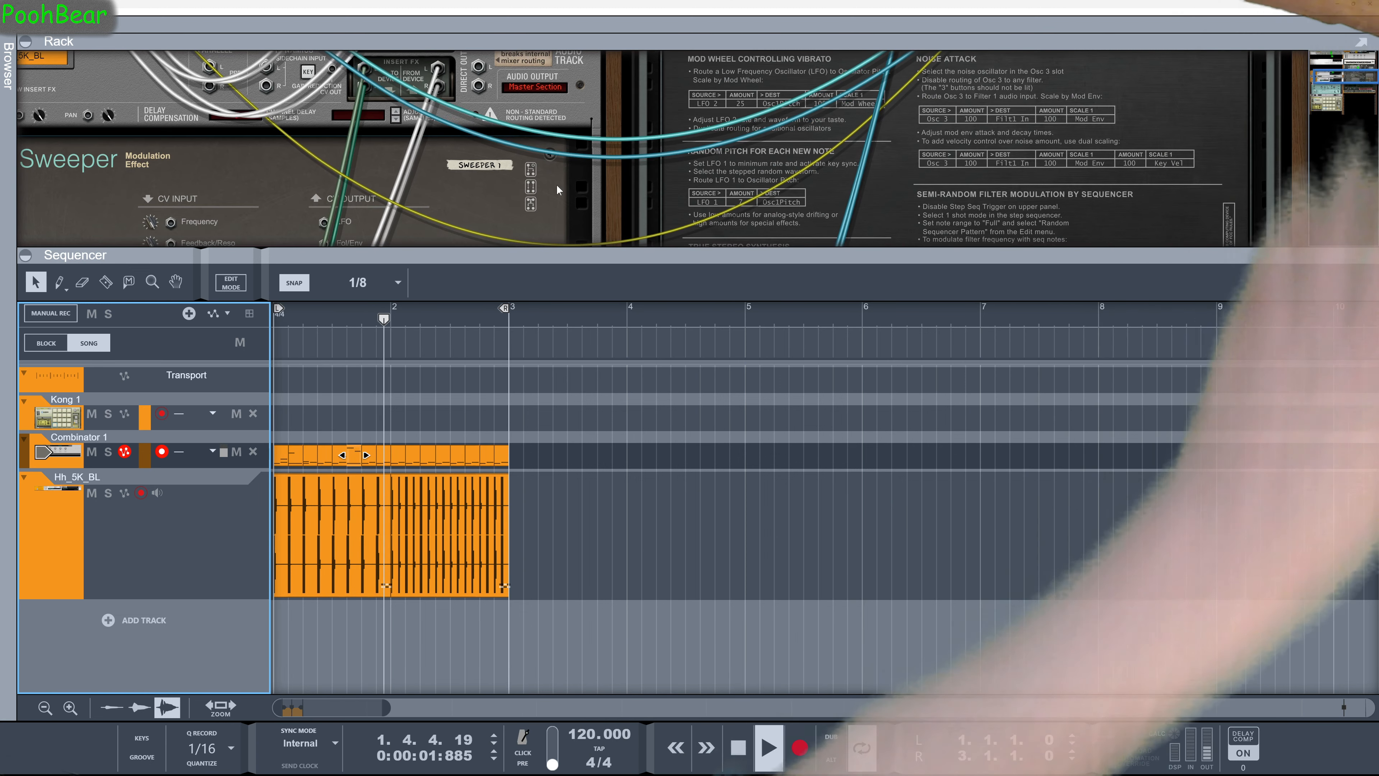
left_click_drag(602, 255, 720, 609)
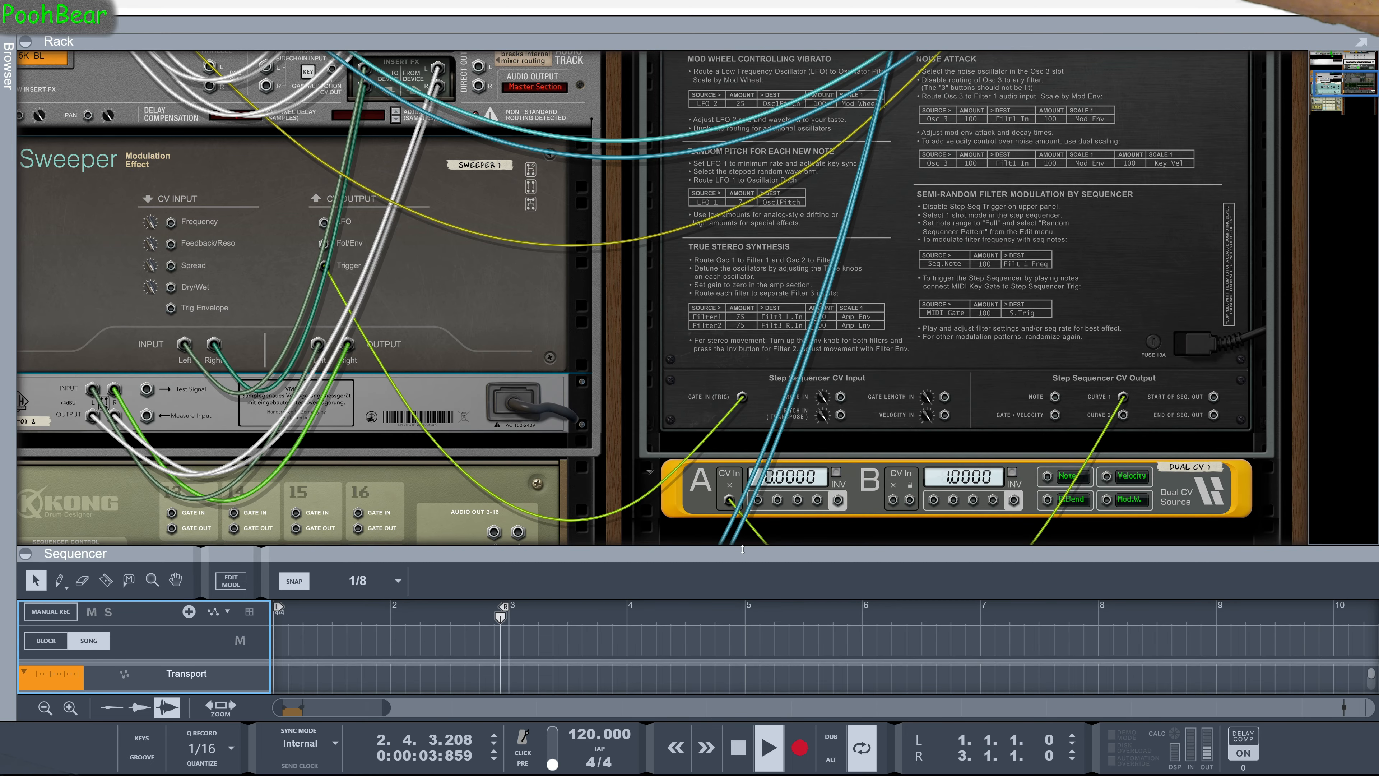
left_click_drag(619, 304, 882, 508)
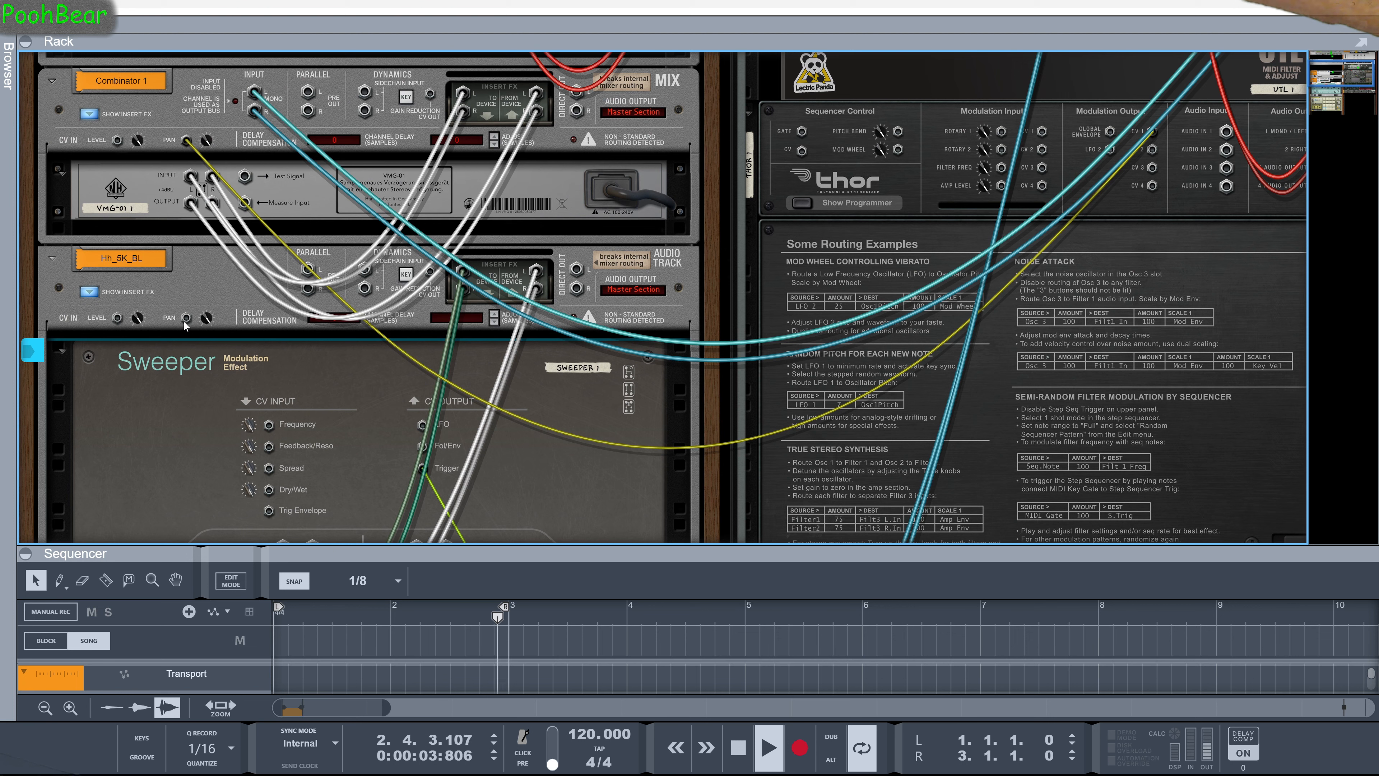
left_click_drag(186, 140, 186, 318)
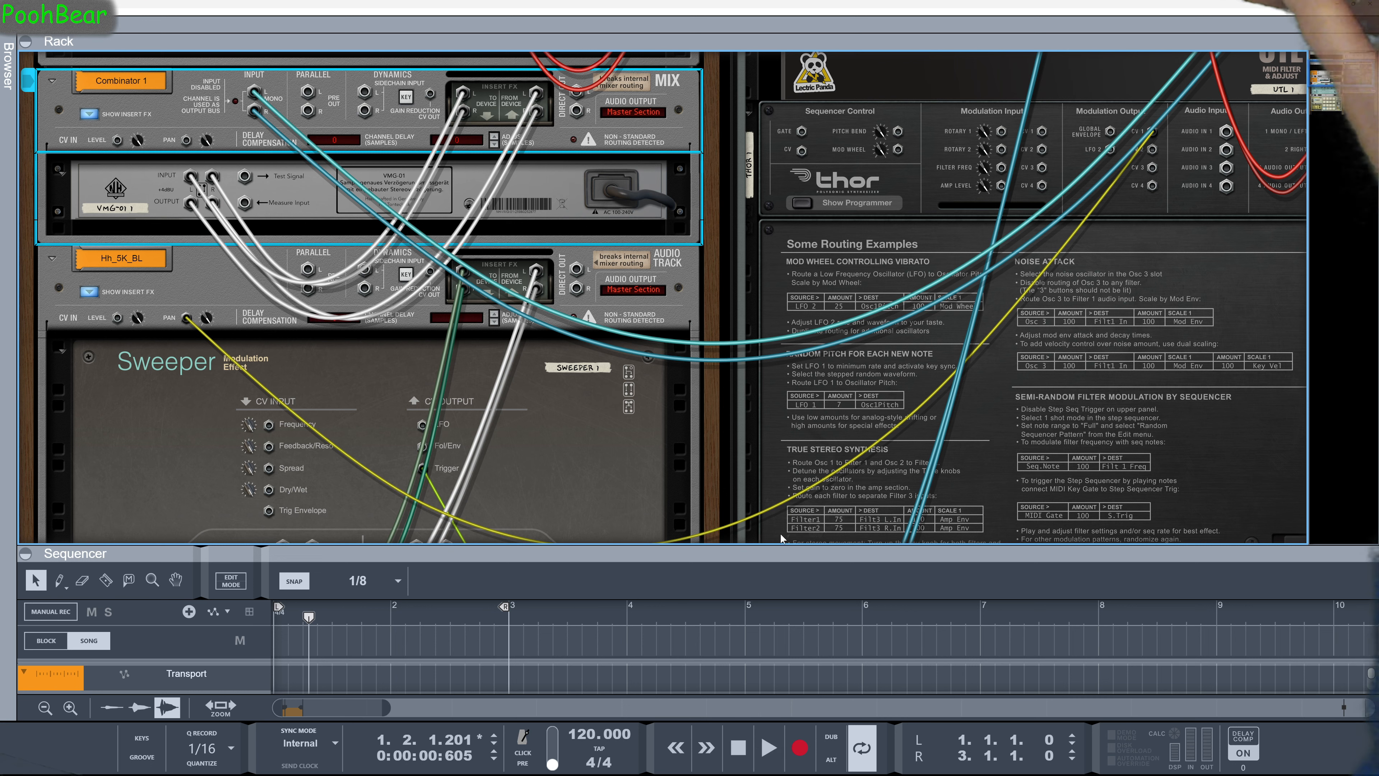
key("Tab")
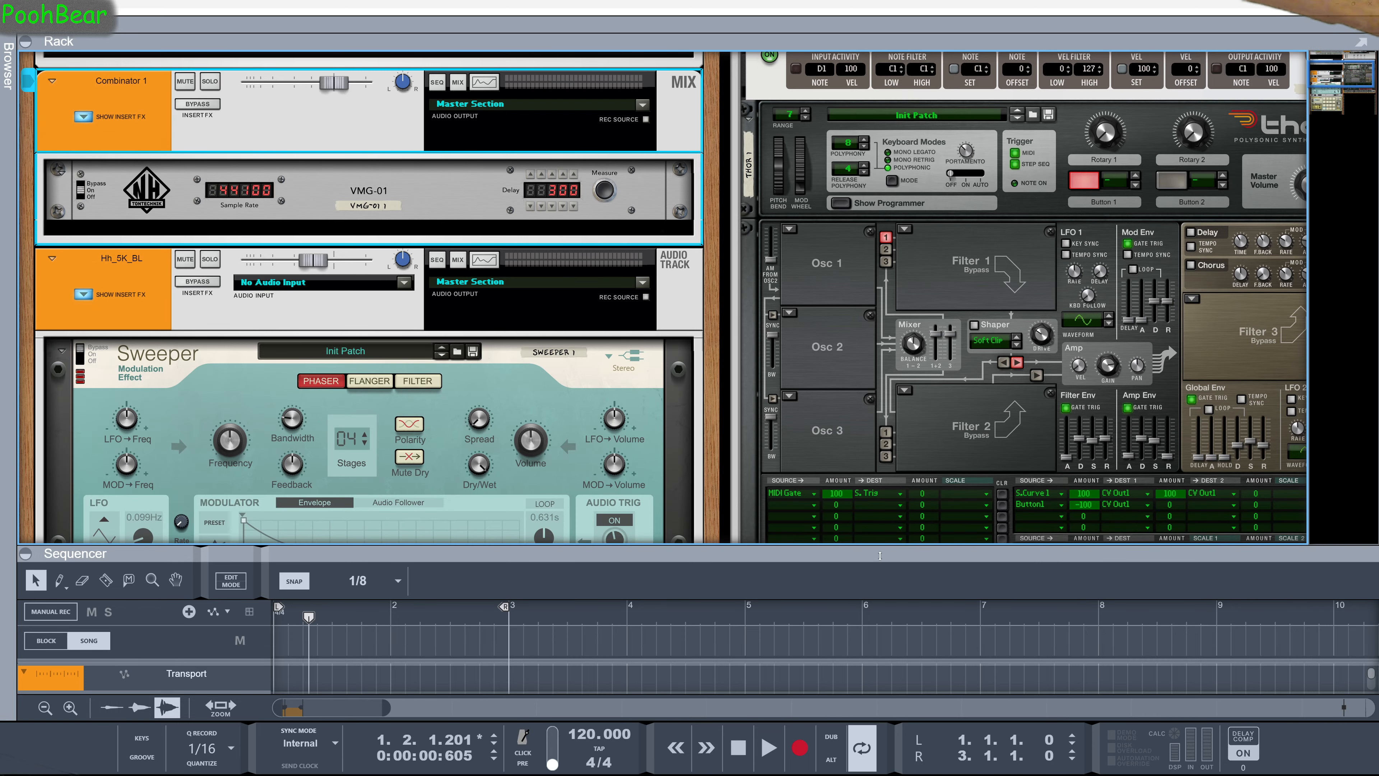
left_click_drag(880, 556, 877, 719)
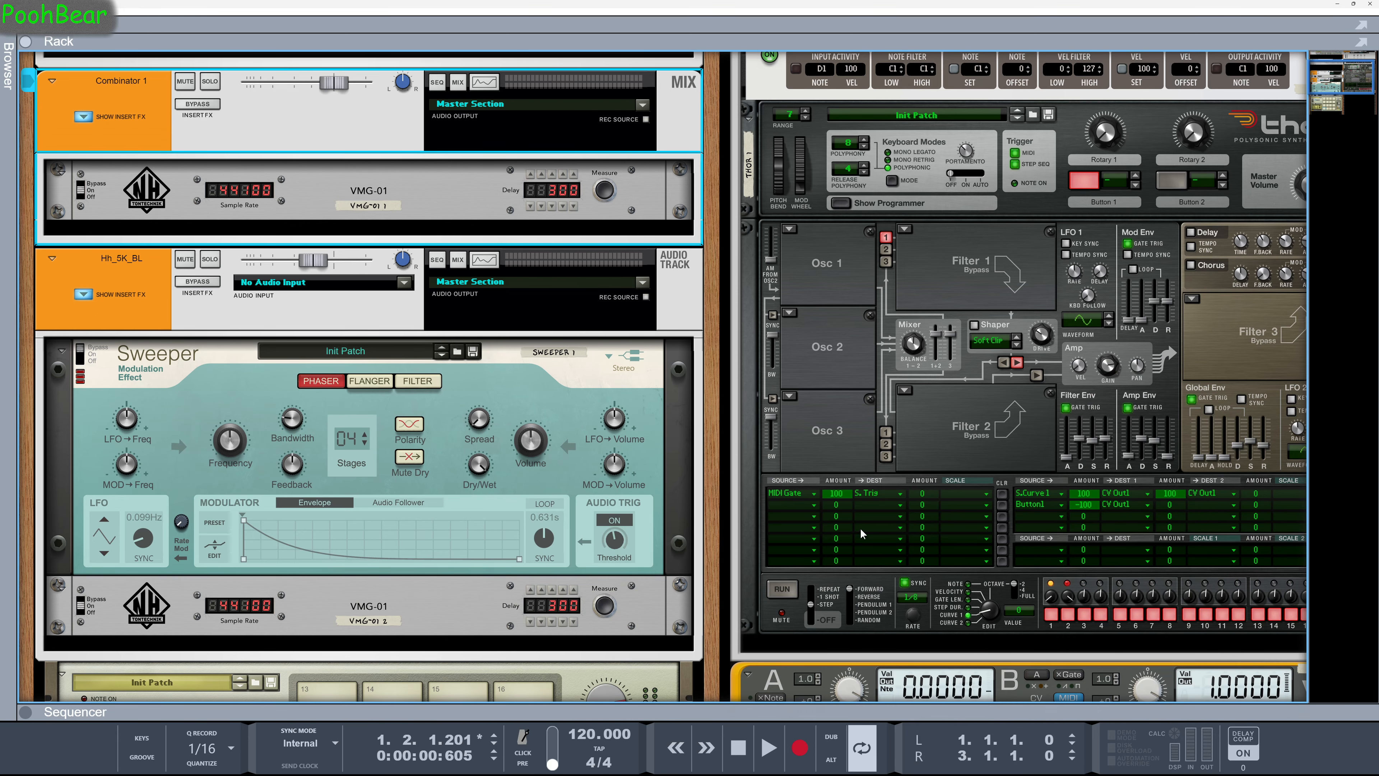
left_click_drag(719, 436, 530, 548)
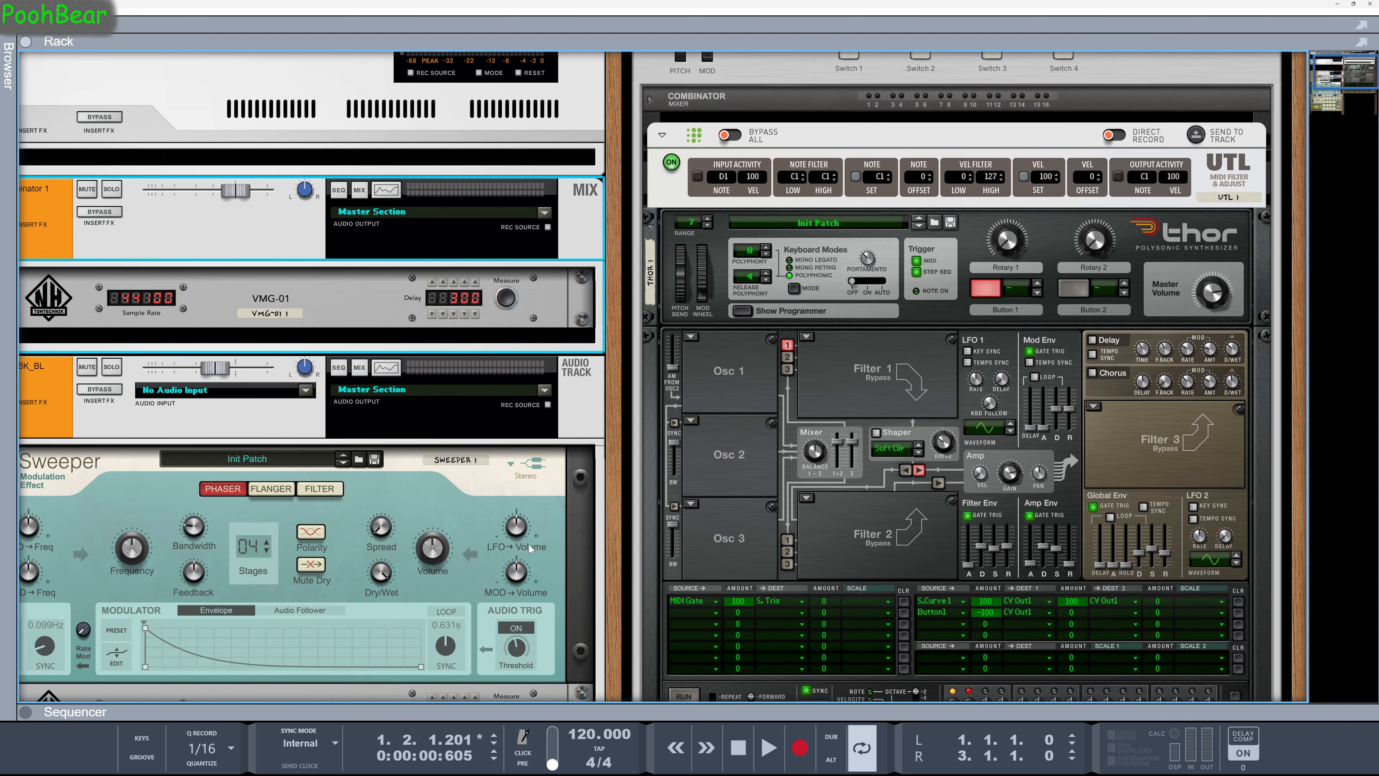
scroll(745, 502, "up", 3)
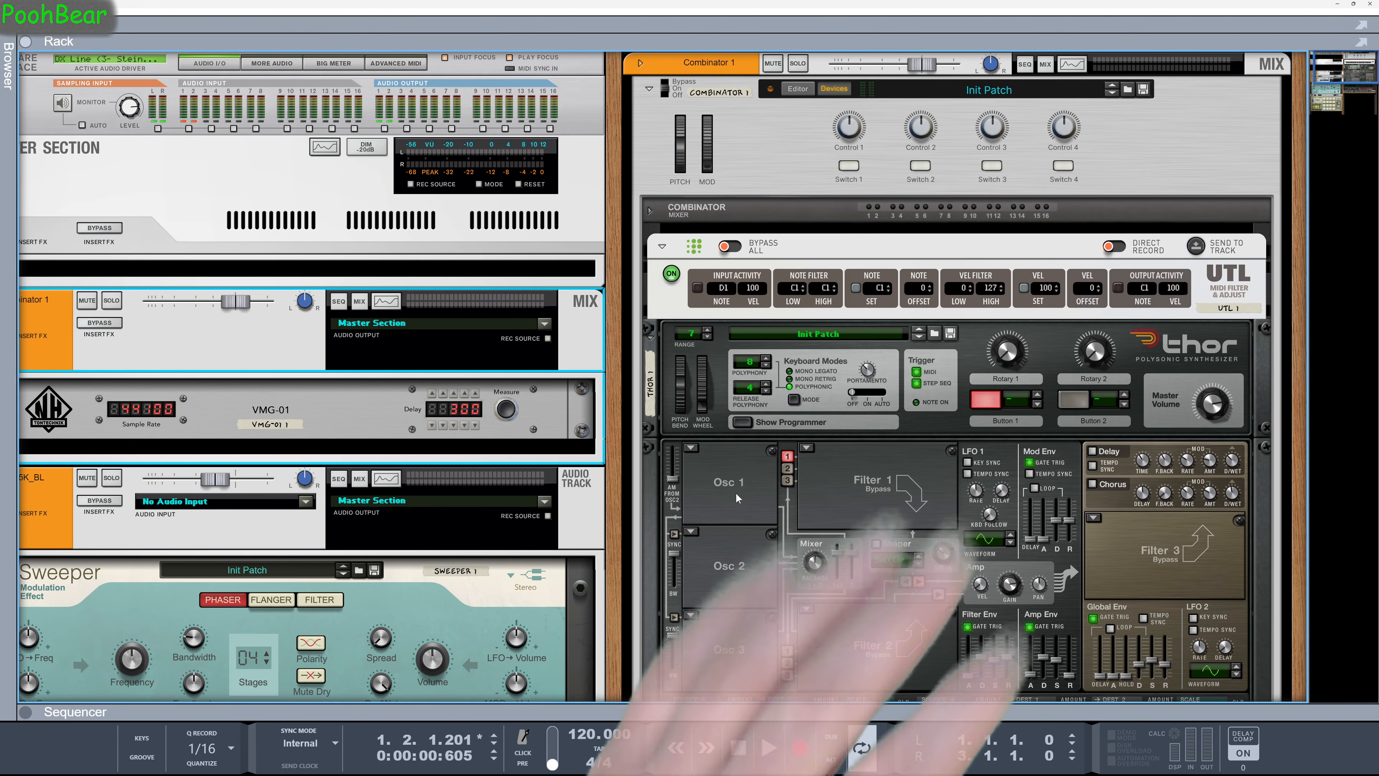
scroll(736, 492, "down", 5)
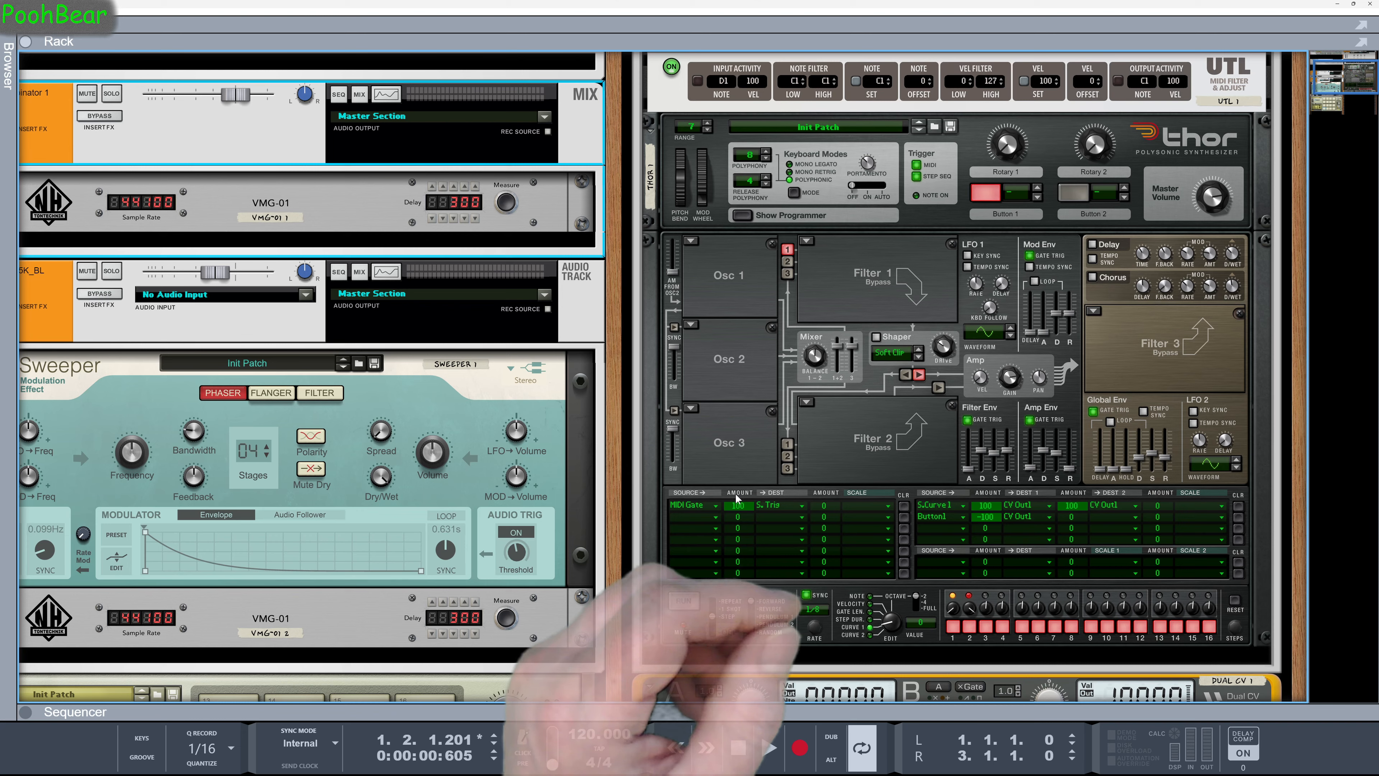
scroll(736, 498, "down", 5)
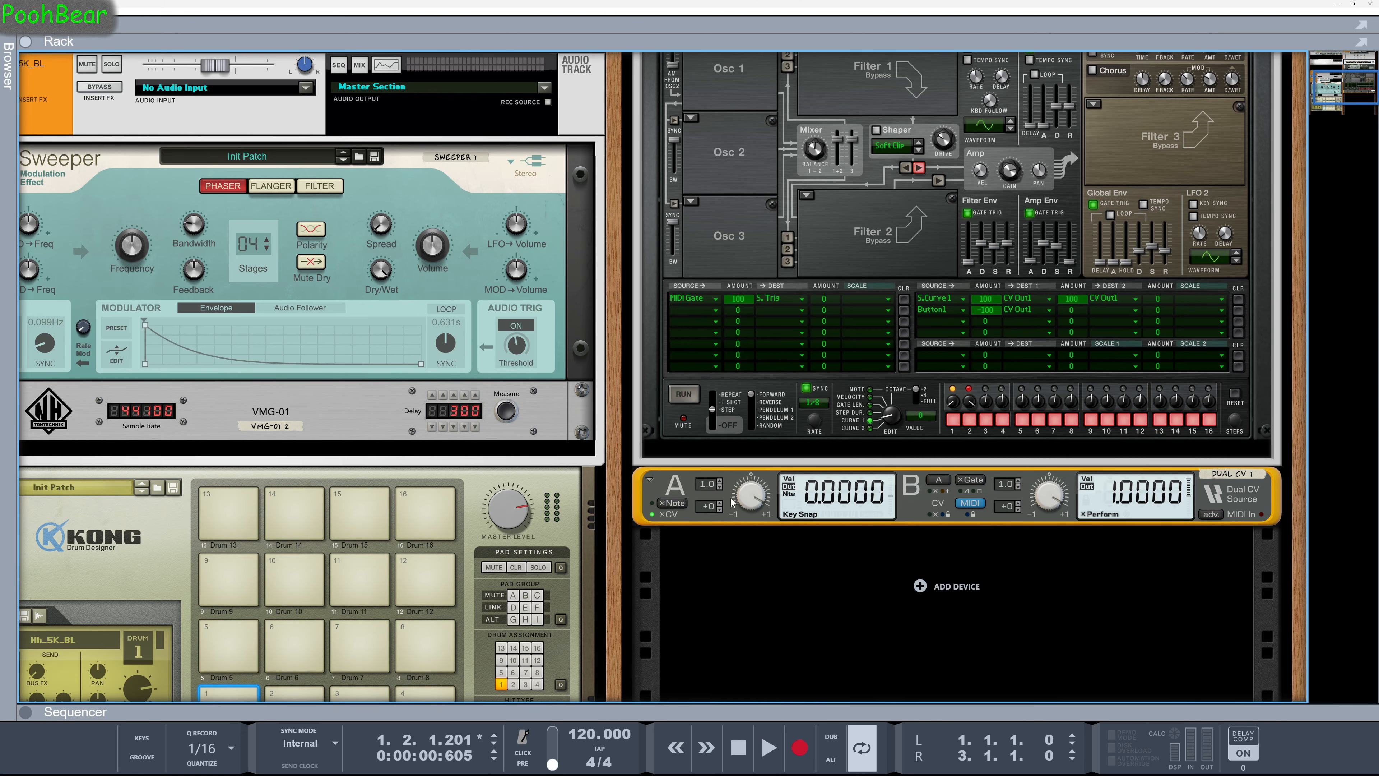
left_click_drag(620, 575, 620, 497)
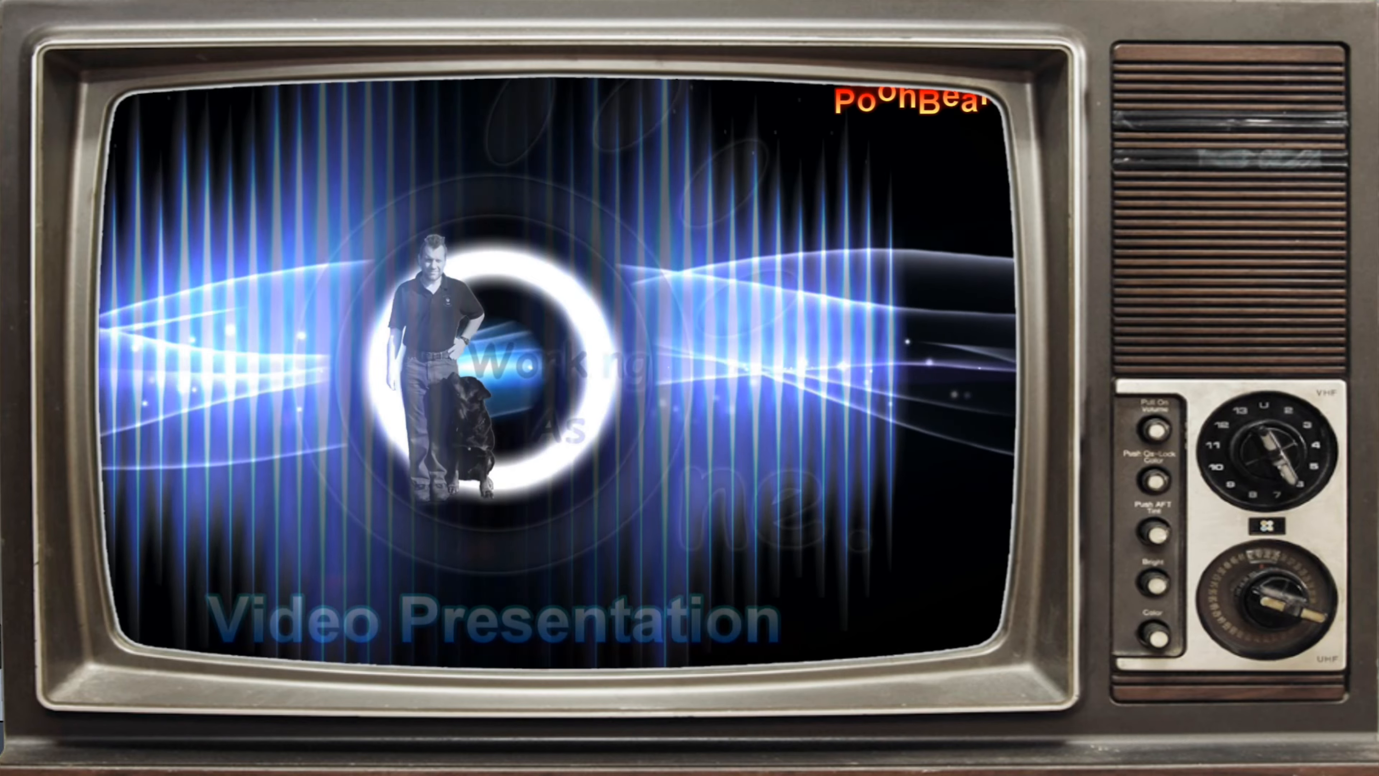